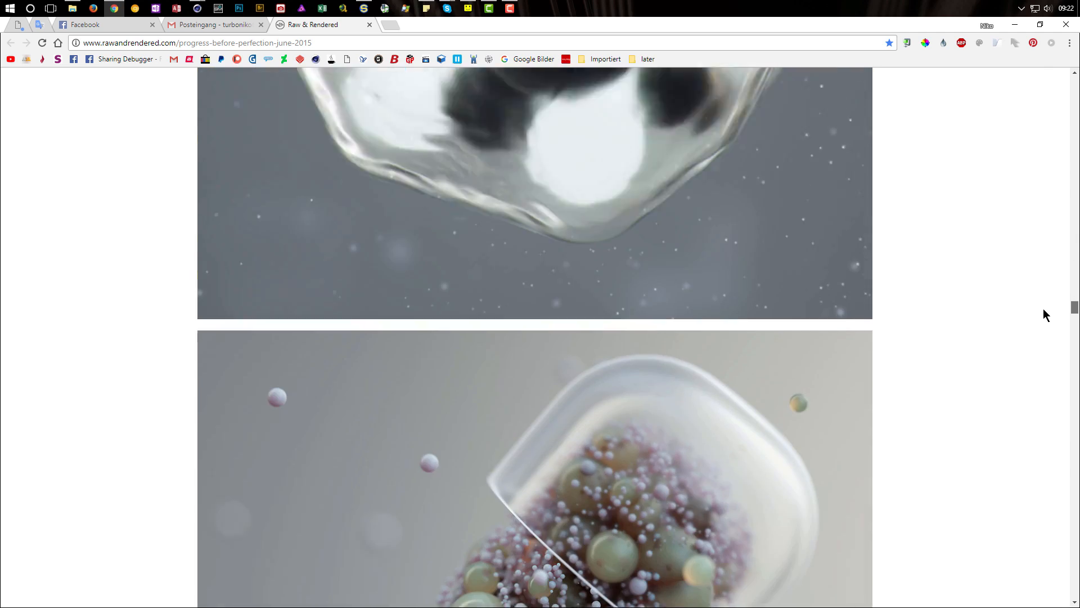
Examine the split-capsule reference render on the web page, switch to Cinema 4D's Picture Viewer to check the annotated copy, and close it
{"action": "scroll", "coordinate": [709, 339], "scroll_direction": "down", "scroll_amount": 2}
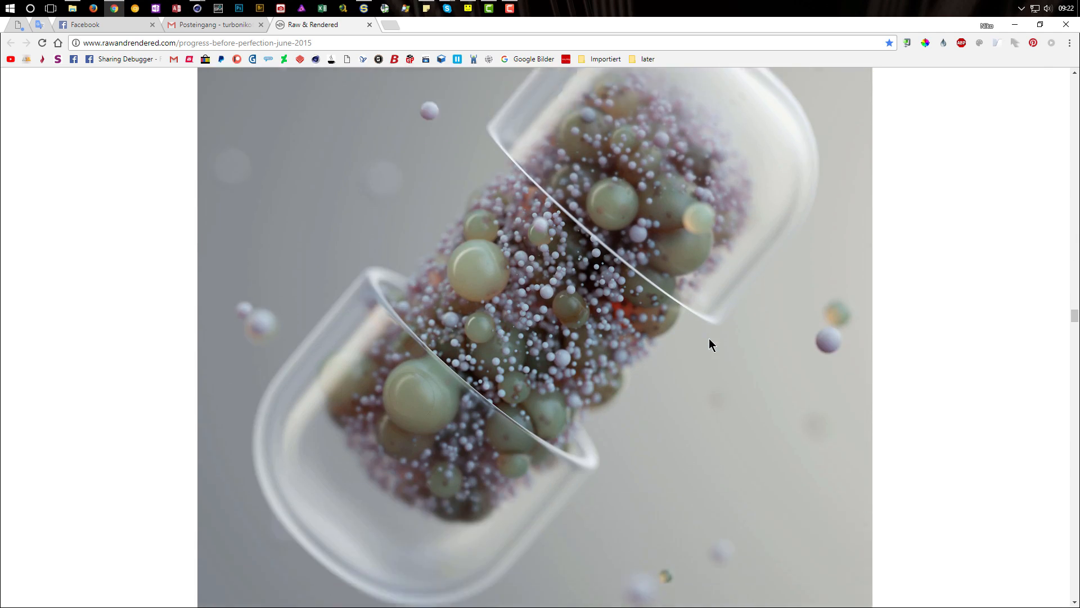
{"action": "scroll", "coordinate": [641, 358], "scroll_direction": "up", "scroll_amount": 1}
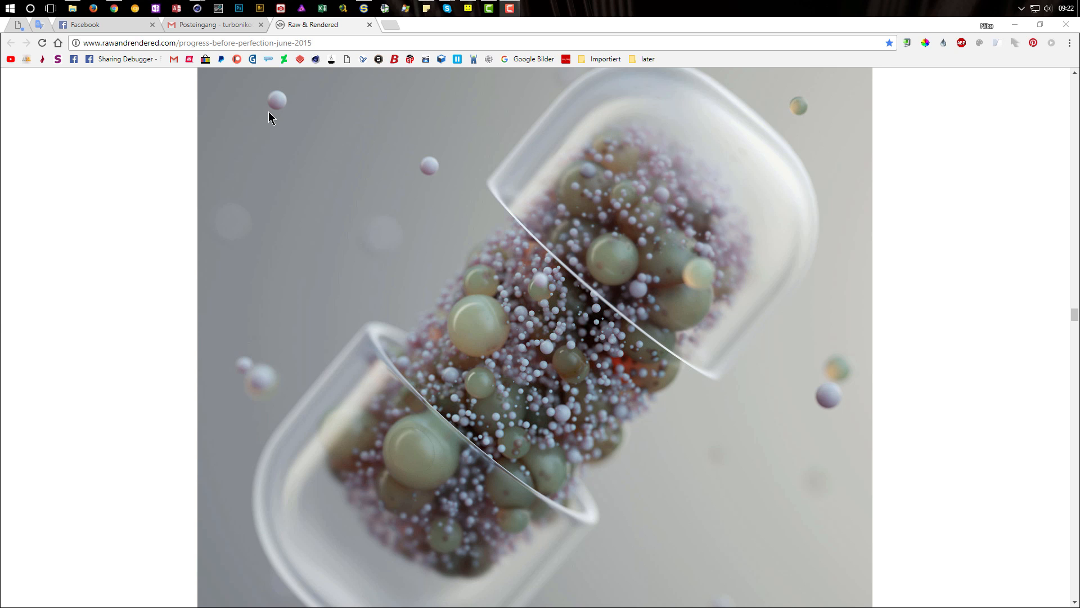
{"action": "mouse_move", "coordinate": [197, 8]}
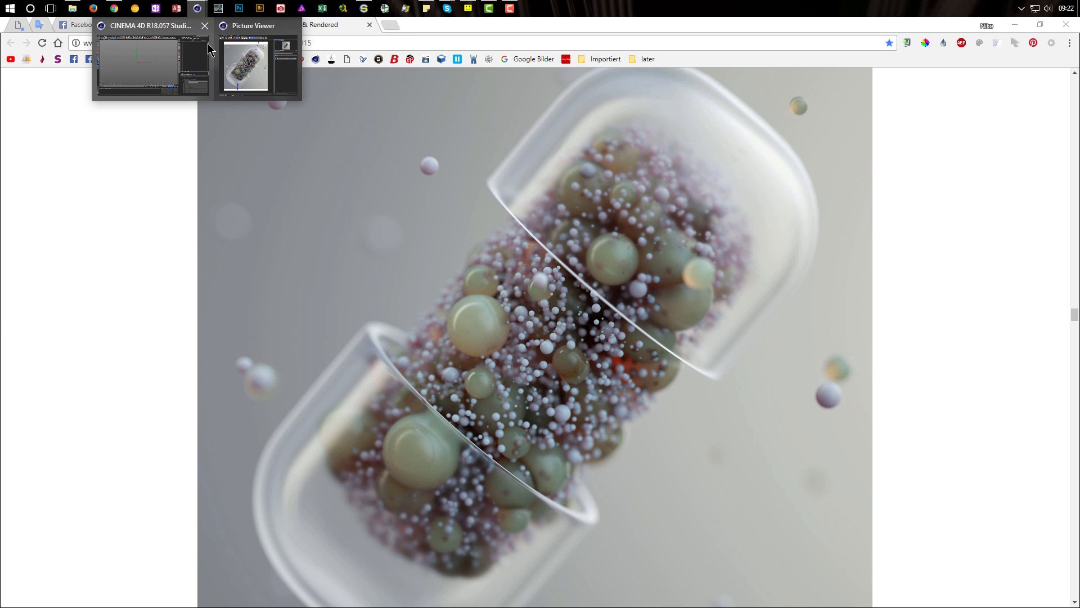
{"action": "left_click", "coordinate": [250, 70]}
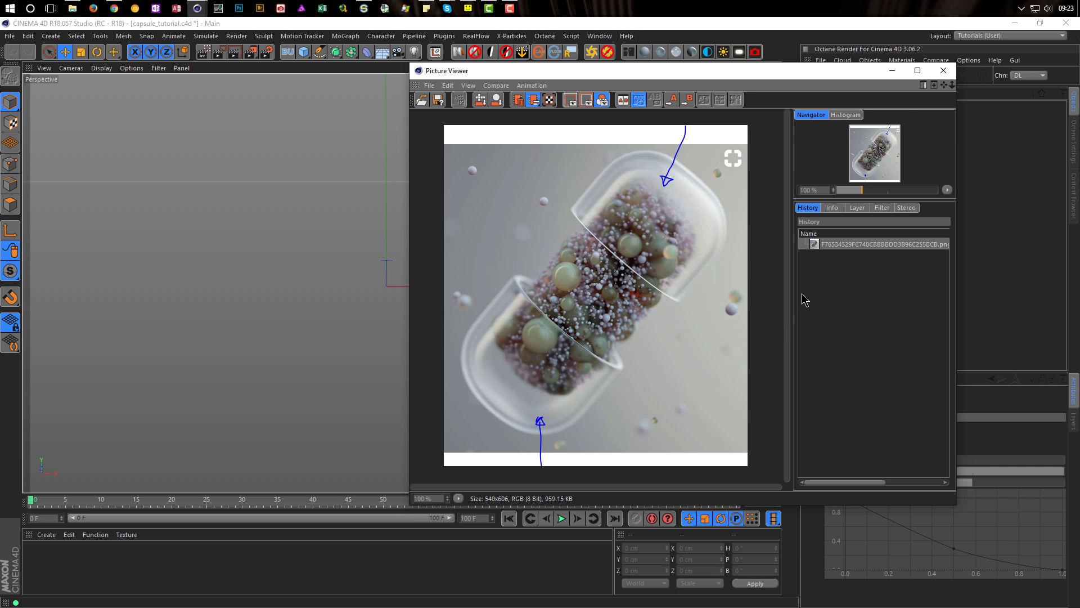
{"action": "left_click", "coordinate": [944, 71]}
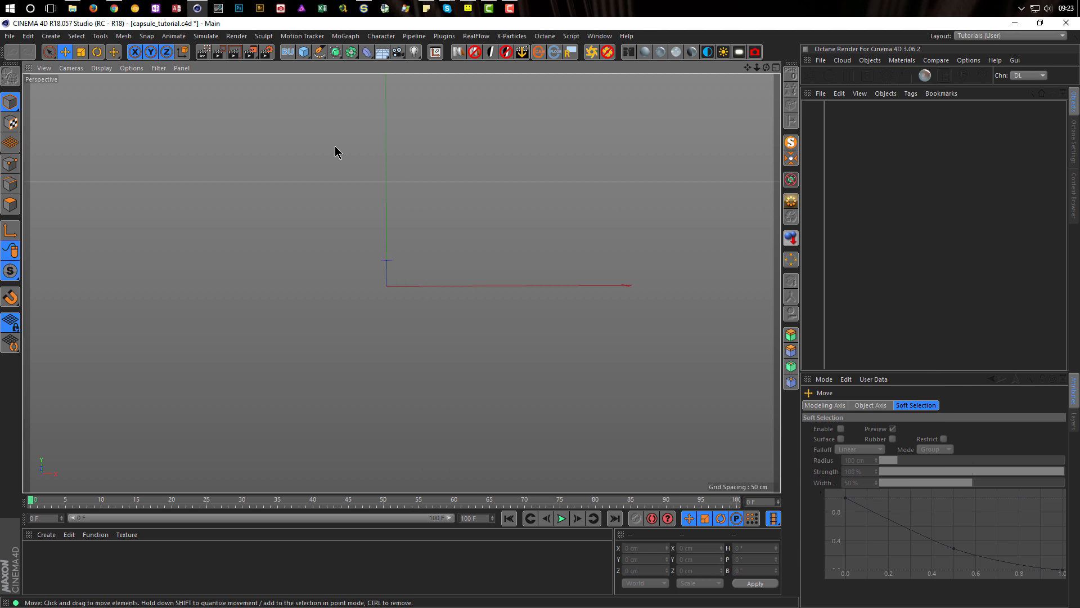
Add a Sphere primitive at the origin and change its type to Hemisphere
{"action": "left_click", "coordinate": [304, 55]}
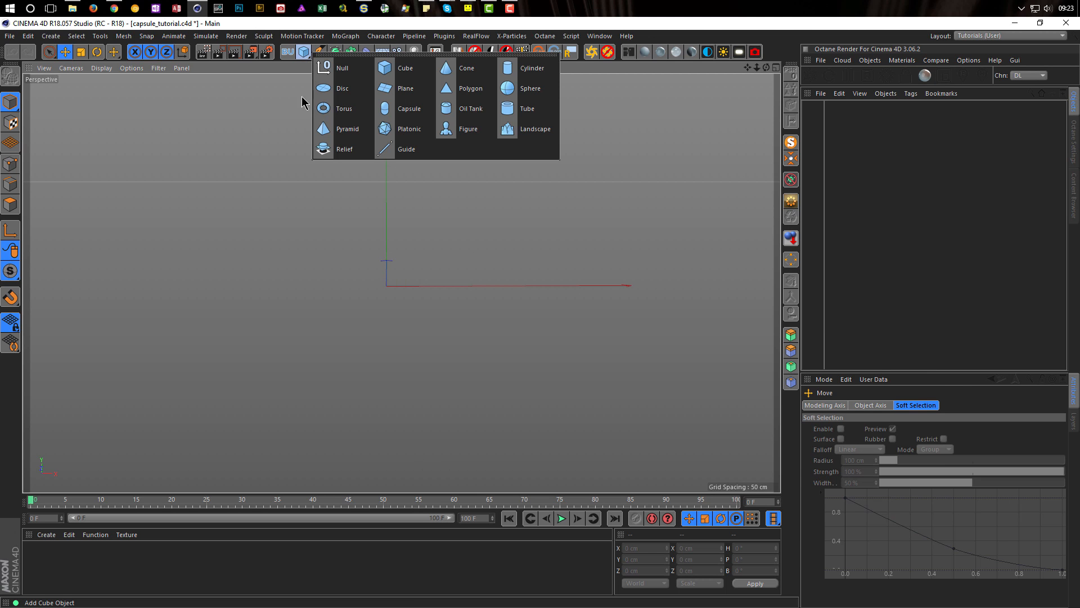
{"action": "left_click", "coordinate": [523, 89]}
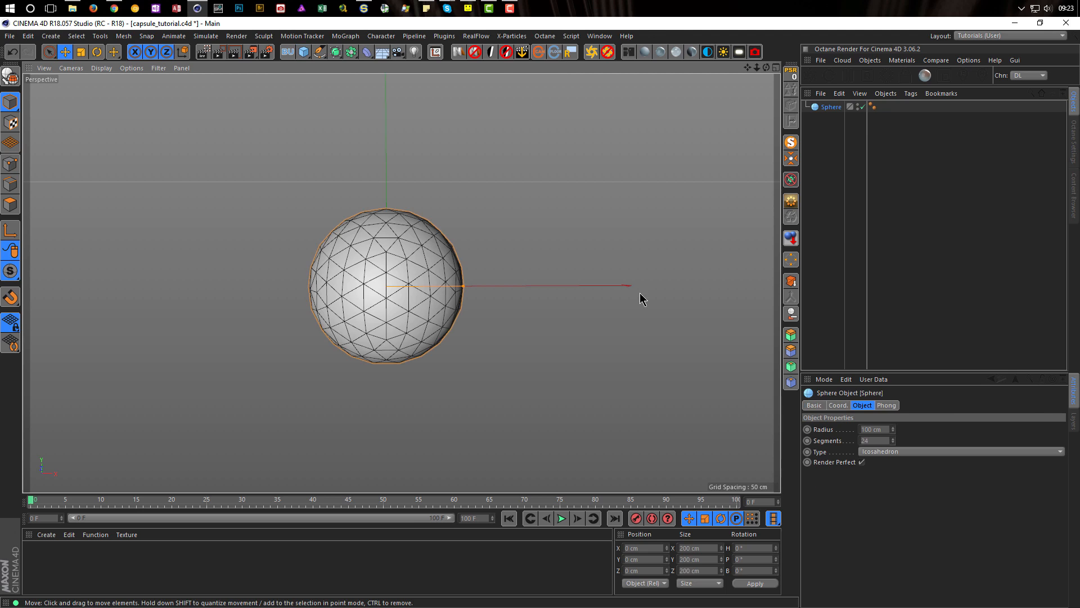
{"action": "left_click", "coordinate": [897, 456]}
{"action": "left_click", "coordinate": [894, 521]}
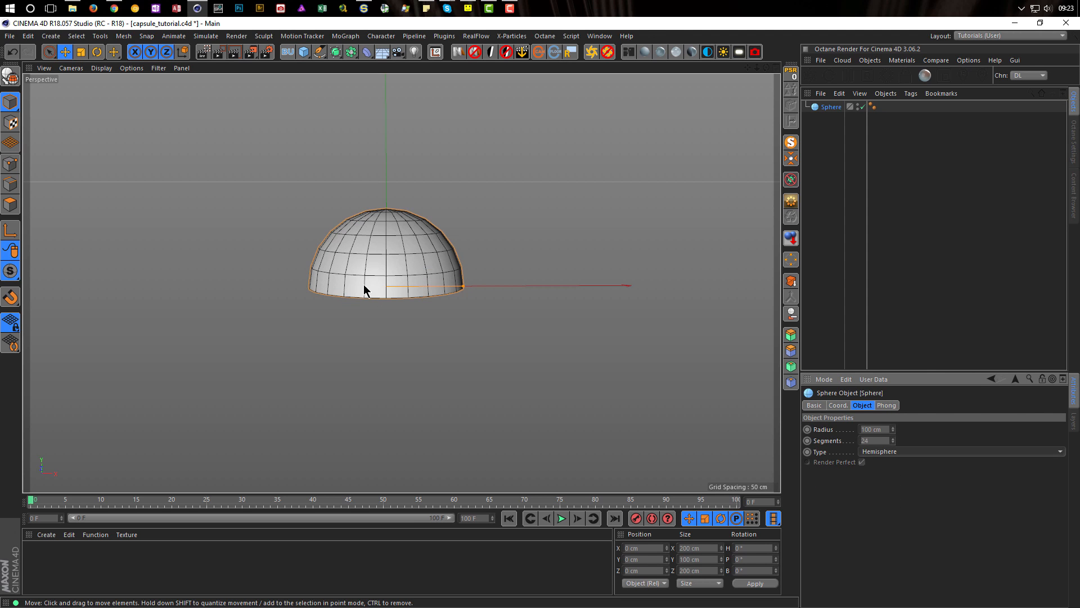
{"action": "mouse_move", "coordinate": [386, 246]}
{"action": "left_mouse_down", "text": "alt"}
{"action": "mouse_move", "coordinate": [427, 222]}
{"action": "mouse_move", "coordinate": [405, 217]}
{"action": "mouse_move", "coordinate": [376, 233]}
{"action": "left_mouse_up", "text": "alt"}
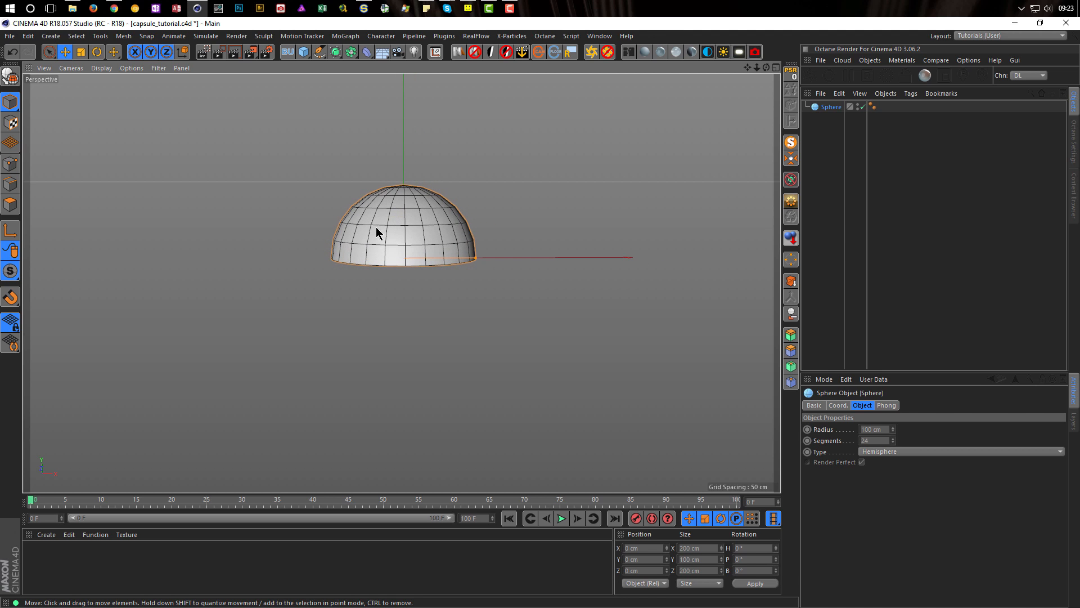
Activate the Octane render setting and enable Lock Ratio for its 1080 x 1080 output
{"action": "left_click", "coordinate": [267, 52]}
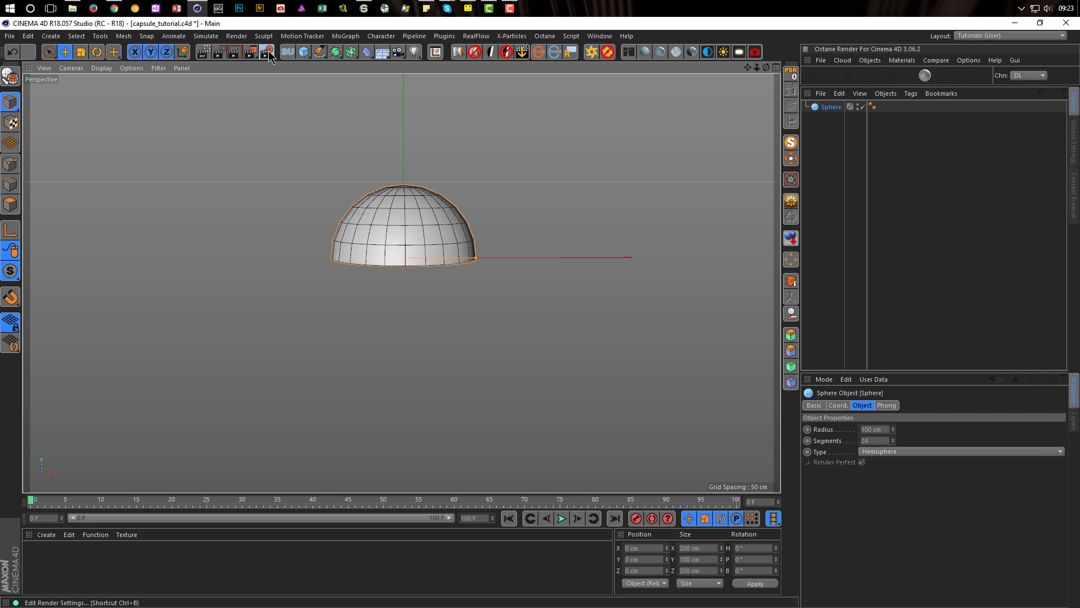
{"action": "left_click_drag", "start_coordinate": [680, 275], "coordinate": [487, 135]}
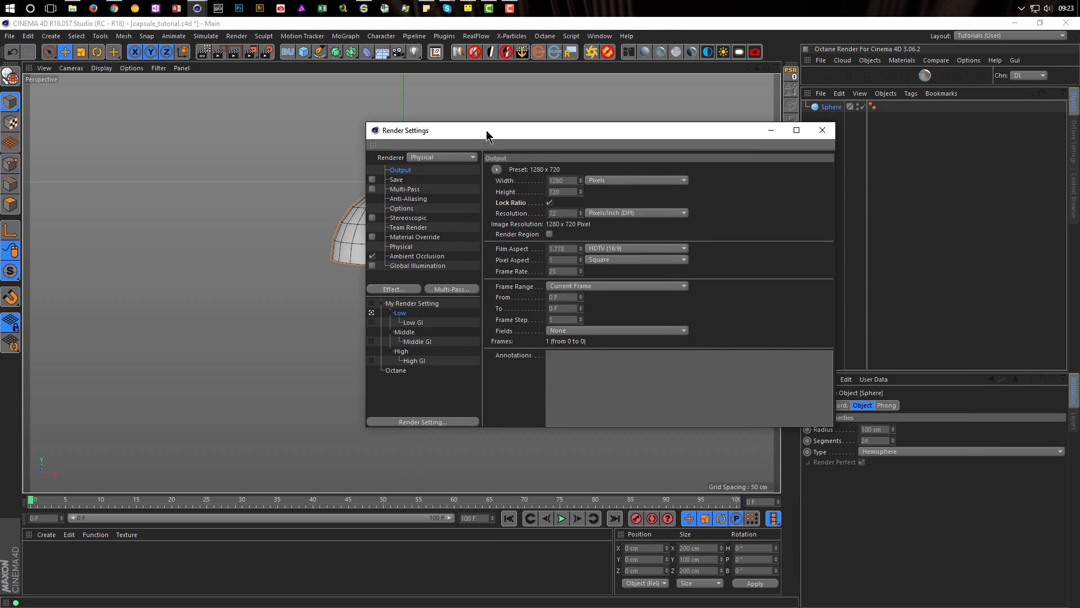
{"action": "left_click", "coordinate": [388, 372]}
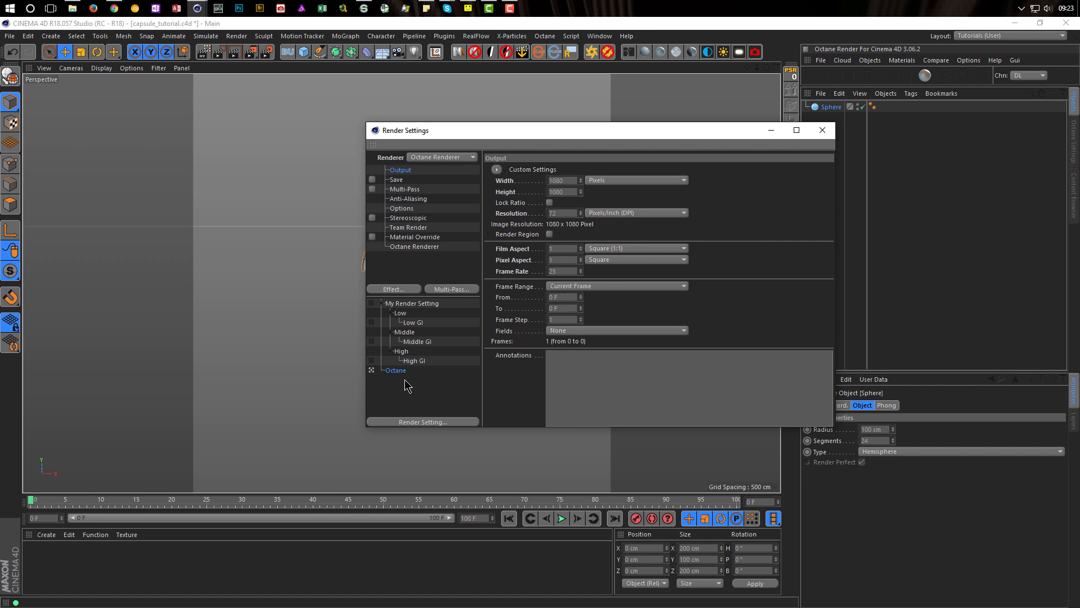
{"action": "left_click_drag", "start_coordinate": [527, 136], "coordinate": [579, 183]}
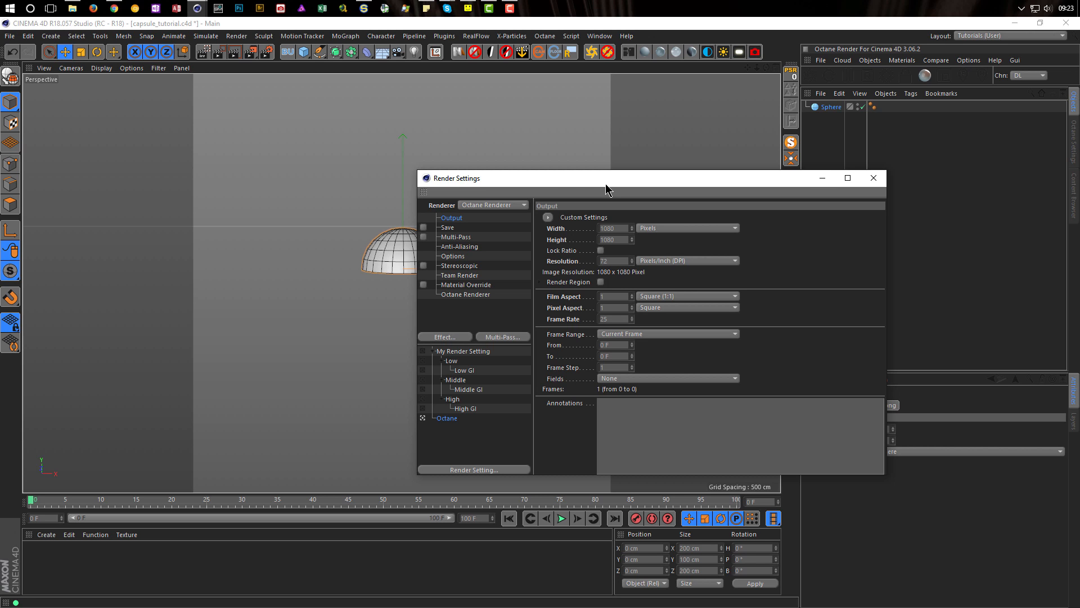
{"action": "left_click_drag", "start_coordinate": [531, 179], "coordinate": [430, 195]}
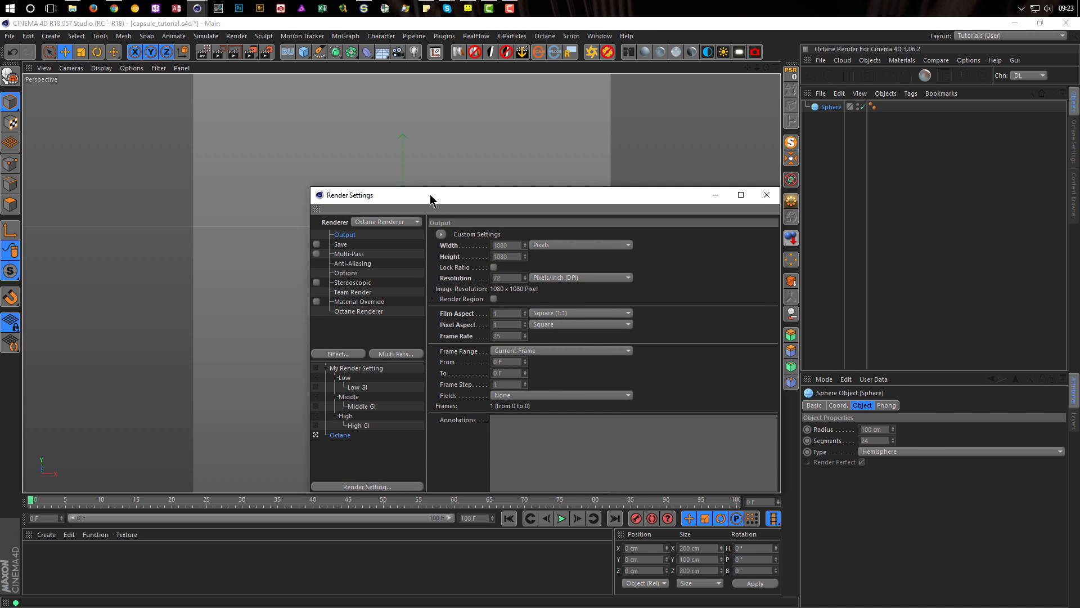
{"action": "left_click_drag", "start_coordinate": [430, 195], "coordinate": [430, 151]}
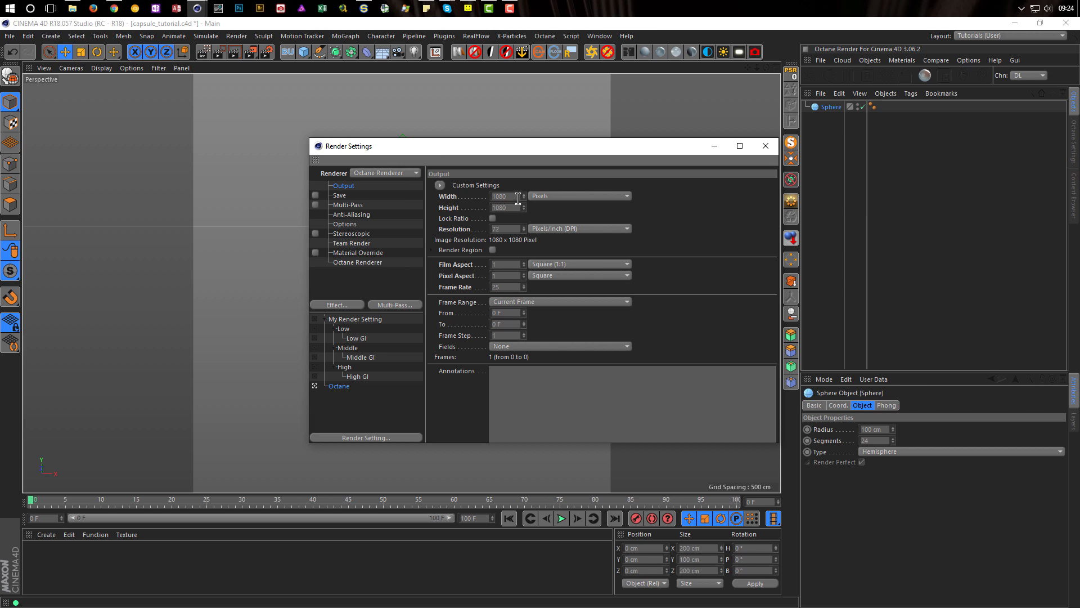
{"action": "left_click", "coordinate": [493, 218]}
{"action": "left_click", "coordinate": [767, 147]}
Set the hemisphere's segments to 50
{"action": "scroll", "coordinate": [384, 258], "scroll_direction": "up", "scroll_amount": 6}
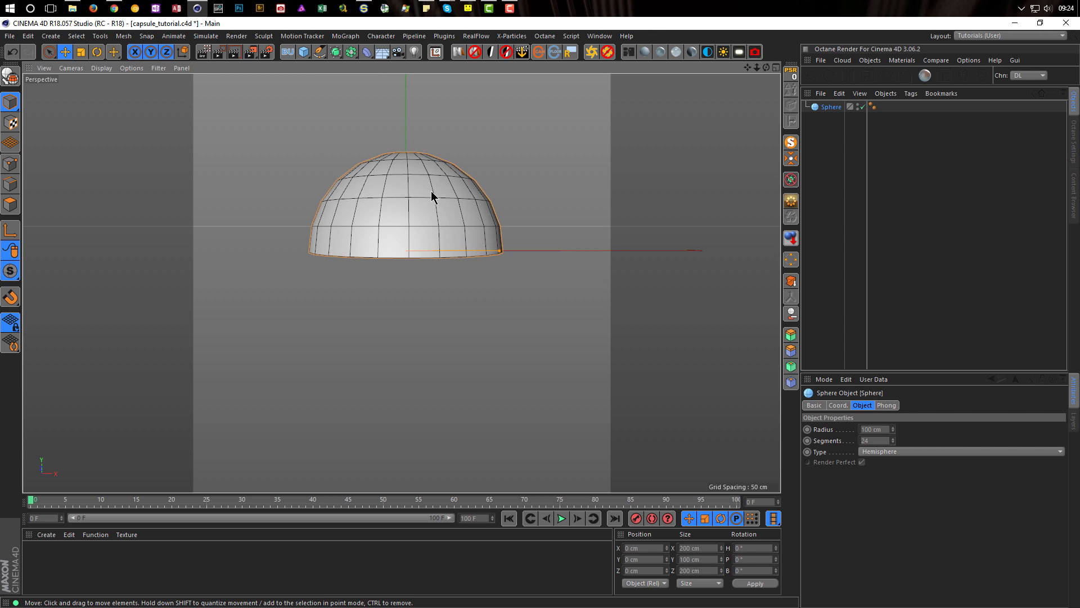
{"action": "left_click_drag", "start_coordinate": [424, 201], "coordinate": [424, 207], "text": "alt"}
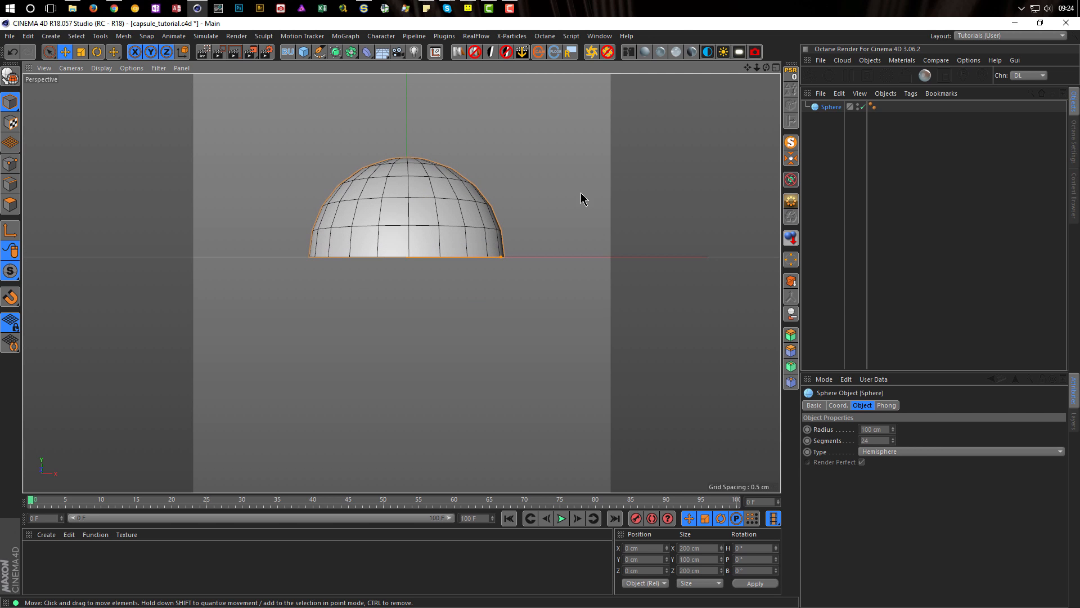
{"action": "left_click", "coordinate": [876, 440]}
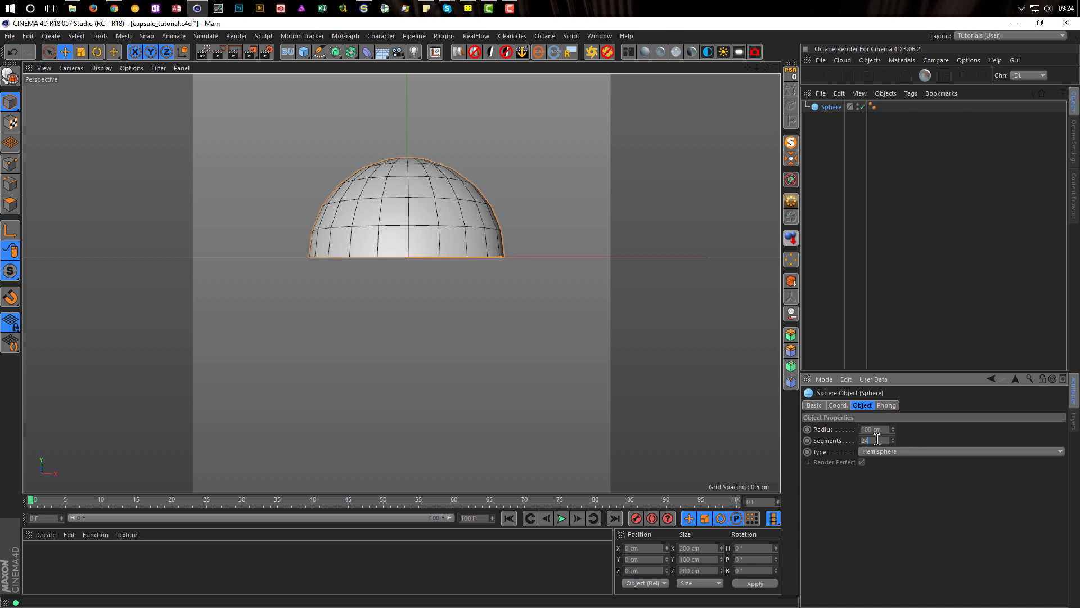
{"action": "type", "text": "50"}
{"action": "key", "text": "Return"}
{"action": "left_click_drag", "start_coordinate": [465, 241], "coordinate": [393, 174], "text": "alt"}
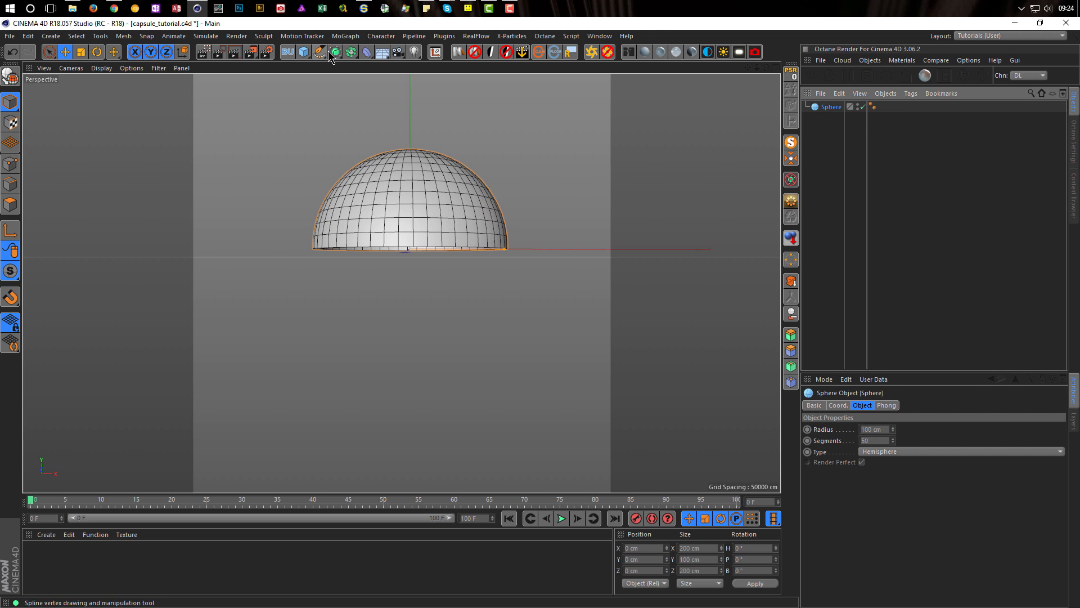
Add a Symmetry object as the hemisphere's parent and mirror it downward across the horizontal plane
{"action": "left_click_drag", "start_coordinate": [351, 53], "coordinate": [454, 108]}
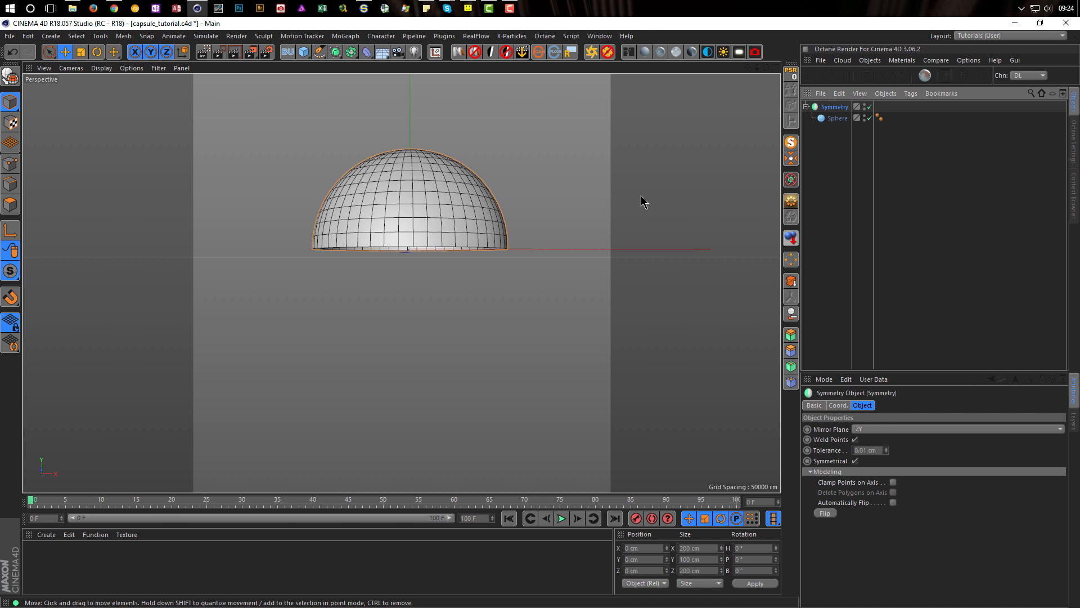
{"action": "left_click", "coordinate": [877, 430]}
{"action": "left_click", "coordinate": [874, 464]}
{"action": "middle_click_drag", "start_coordinate": [407, 256], "coordinate": [401, 284], "text": "alt"}
{"action": "left_click_drag", "start_coordinate": [420, 248], "coordinate": [430, 266], "text": "alt"}
Move the hemisphere inside the Symmetry up along Y to about 104 cm, separating the two halves
{"action": "left_click", "coordinate": [837, 118]}
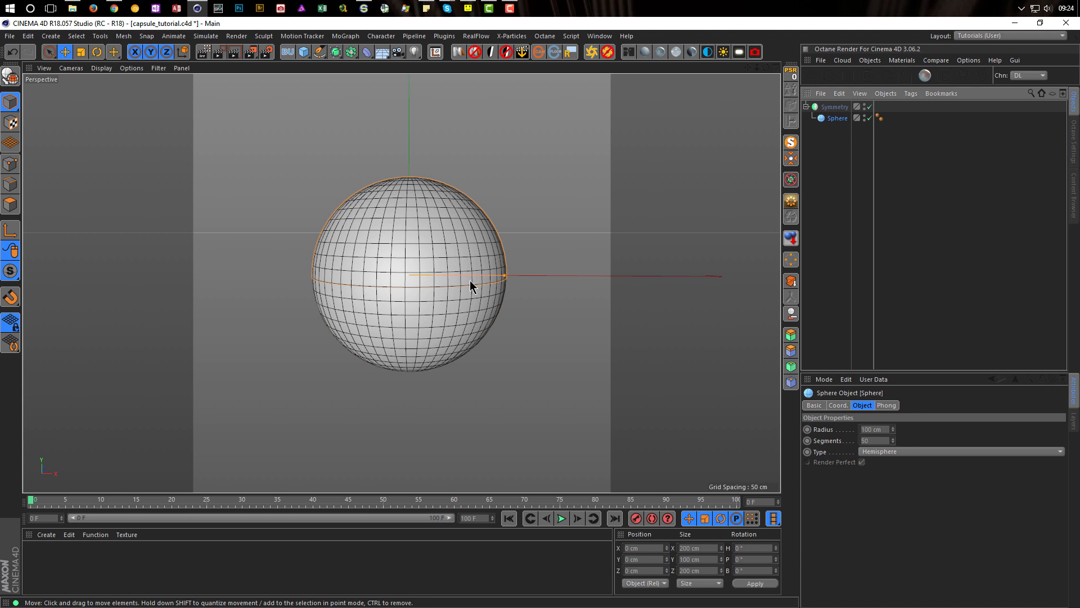
{"action": "left_click", "coordinate": [405, 265]}
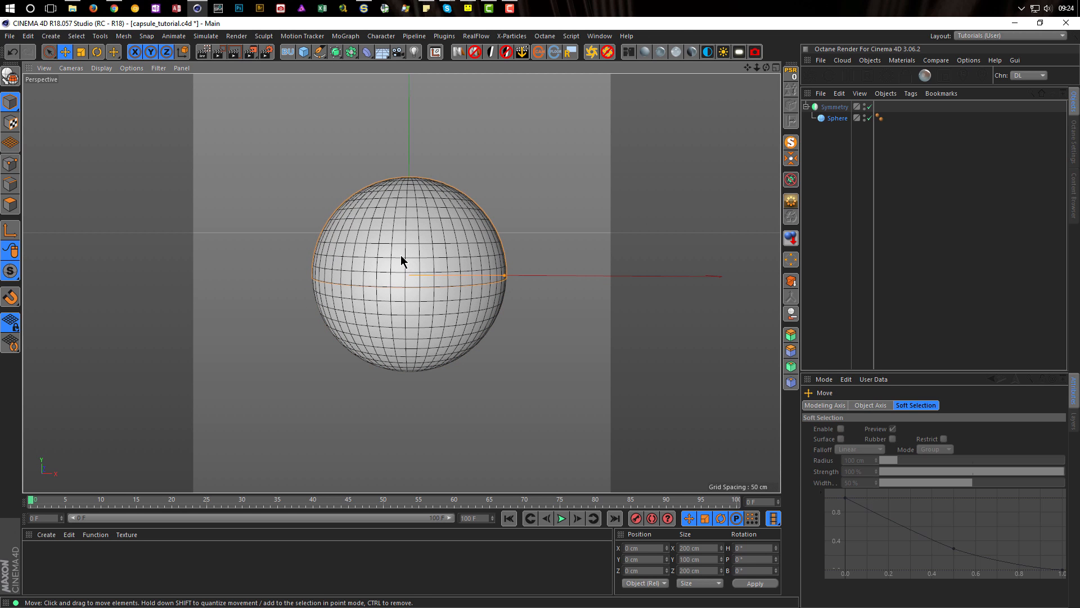
{"action": "left_click_drag", "start_coordinate": [410, 164], "coordinate": [411, 83]}
{"action": "scroll", "coordinate": [377, 367], "scroll_direction": "down", "scroll_amount": 4}
{"action": "left_click_drag", "start_coordinate": [426, 257], "coordinate": [415, 283], "text": "alt"}
{"action": "middle_click_drag", "start_coordinate": [416, 277], "coordinate": [429, 235], "text": "alt"}
{"action": "right_click_drag", "start_coordinate": [424, 248], "coordinate": [431, 249], "text": "alt"}
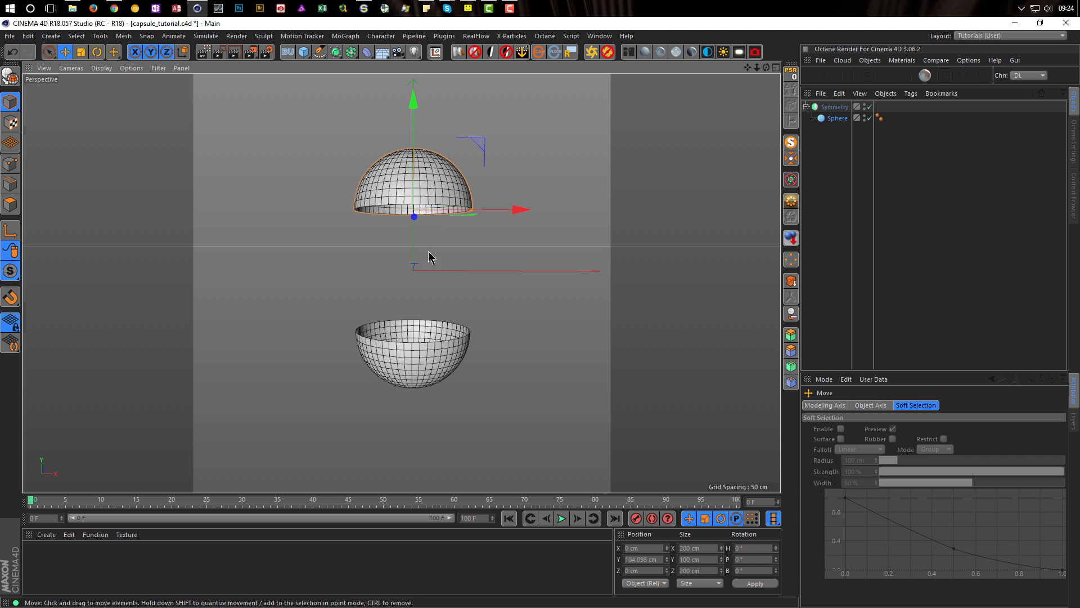
Add an Octane camera, look through it, and set its focal length to 80 mm
{"action": "left_click", "coordinate": [755, 52]}
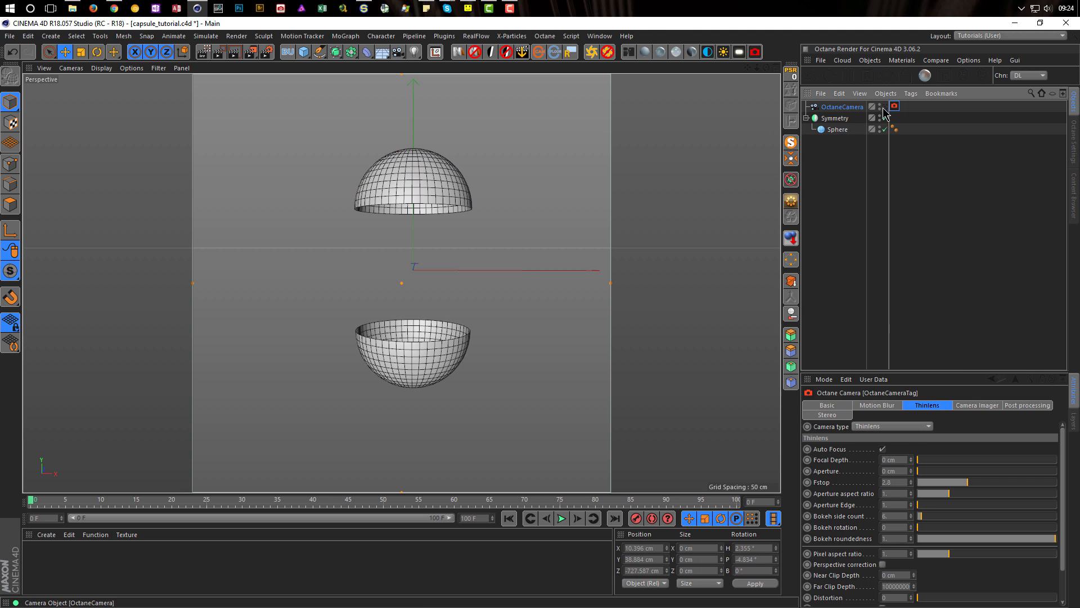
{"action": "left_click", "coordinate": [846, 107]}
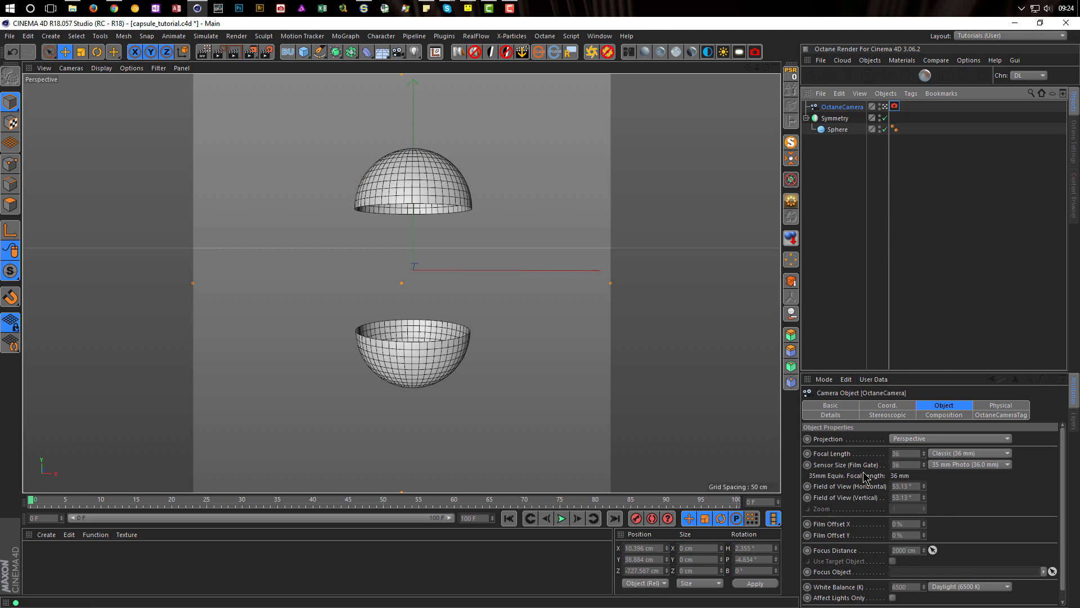
{"action": "double_click", "coordinate": [904, 453]}
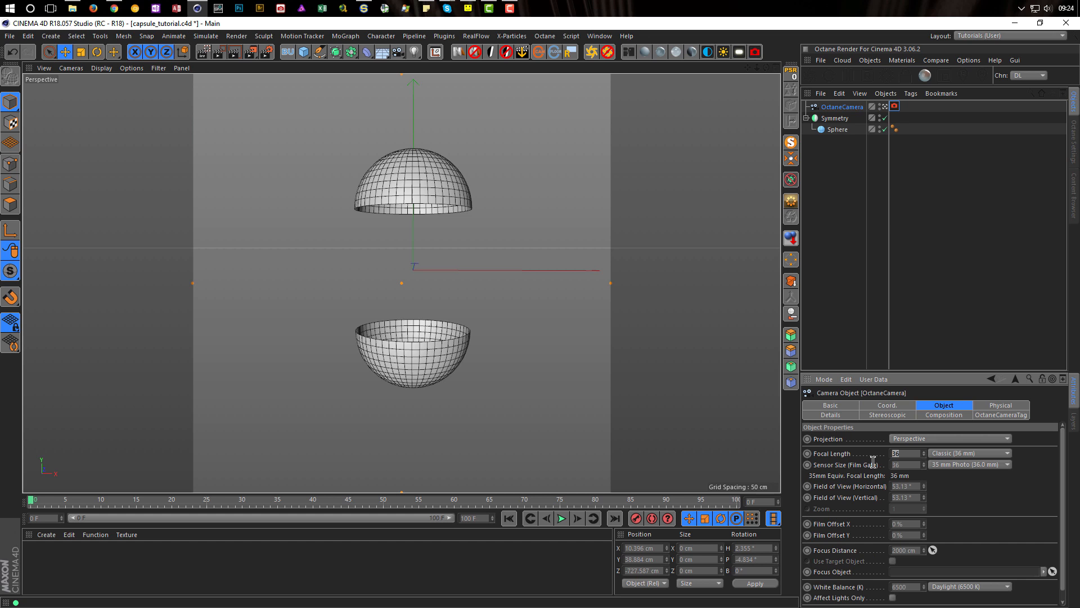
{"action": "key", "text": "Return"}
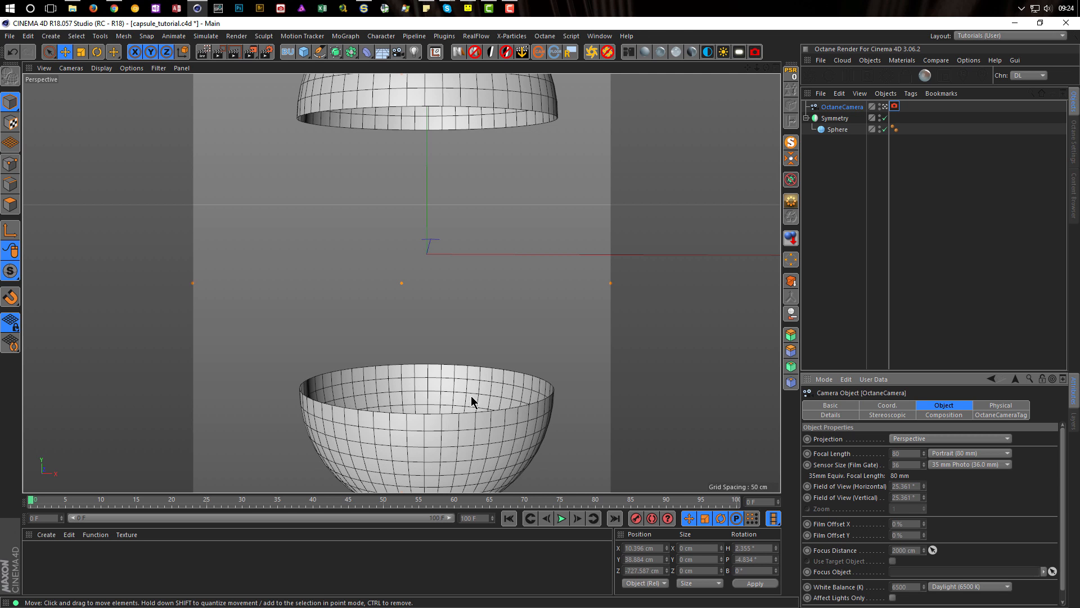
Reposition the Octane camera farther back and nearly level so both capsule halves fit roughly centred in the square frame
{"action": "scroll", "coordinate": [410, 349], "scroll_direction": "down", "scroll_amount": 5}
{"action": "right_click_drag", "start_coordinate": [347, 349], "coordinate": [342, 349], "text": "alt"}
{"action": "middle_click_drag", "start_coordinate": [453, 323], "coordinate": [442, 308], "text": "alt"}
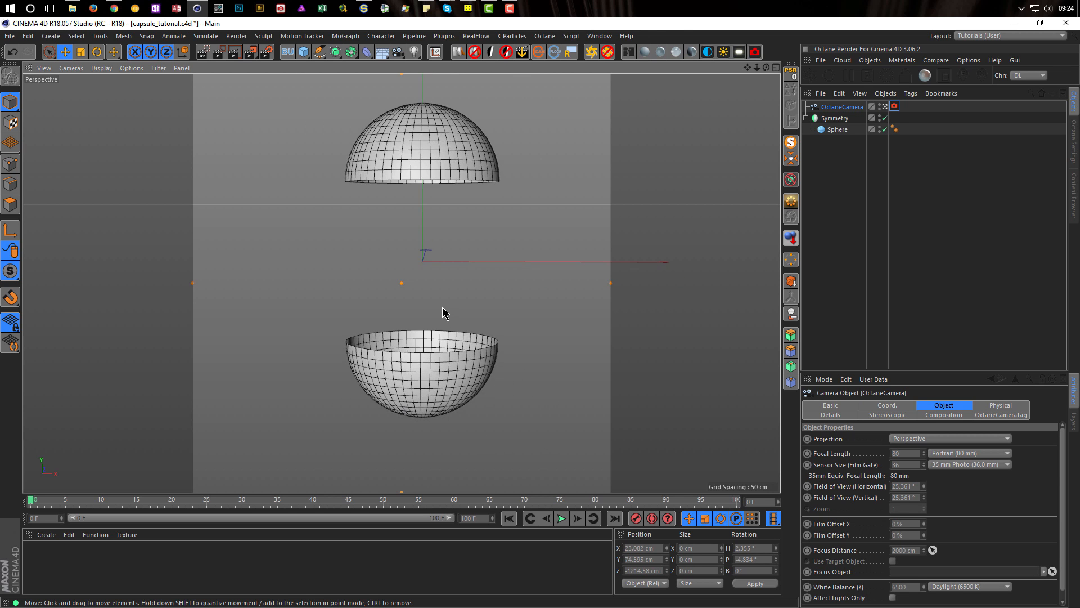
{"action": "left_click_drag", "start_coordinate": [441, 308], "coordinate": [440, 315], "text": "alt"}
{"action": "middle_click_drag", "start_coordinate": [403, 317], "coordinate": [413, 283], "text": "alt"}
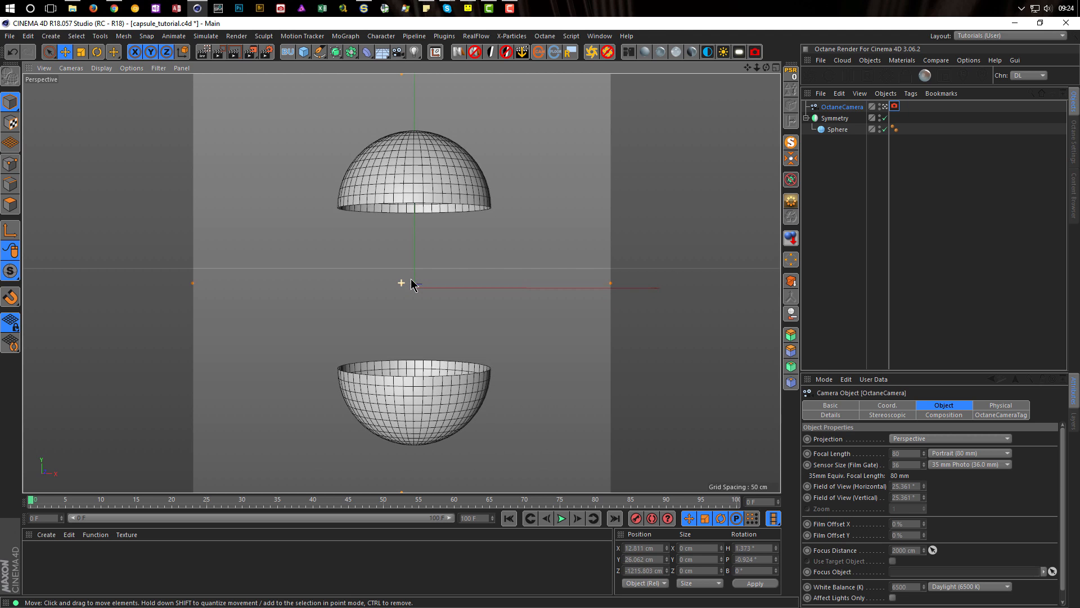
{"action": "left_click_drag", "start_coordinate": [411, 279], "coordinate": [412, 276], "text": "alt"}
{"action": "right_click_drag", "start_coordinate": [412, 276], "coordinate": [408, 275], "text": "alt"}
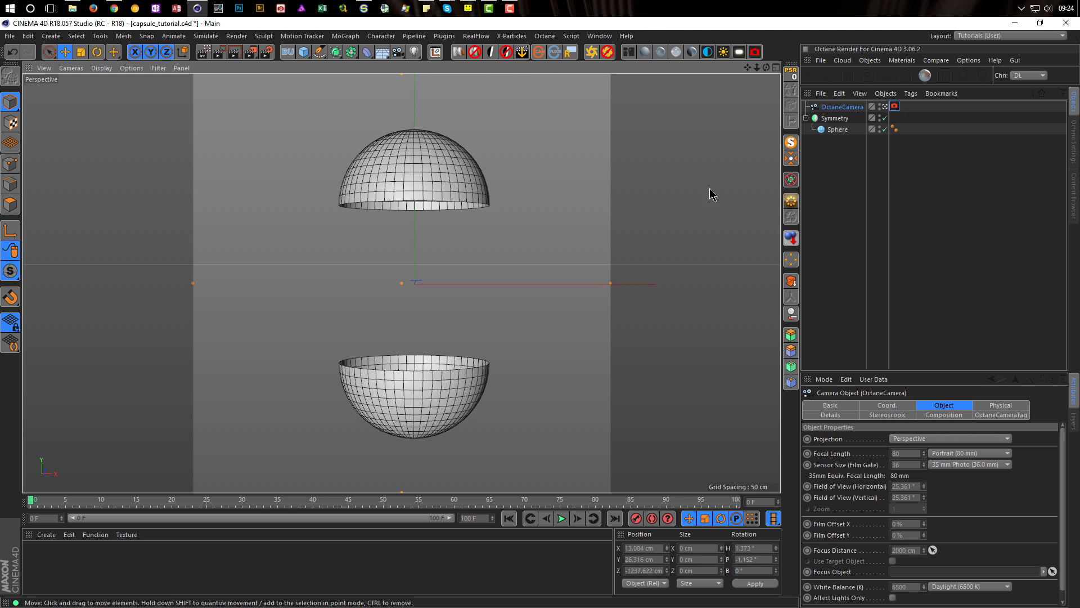
{"action": "right_click_drag", "start_coordinate": [413, 183], "coordinate": [405, 183], "text": "alt"}
{"action": "middle_click_drag", "start_coordinate": [411, 183], "coordinate": [419, 172], "text": "alt"}
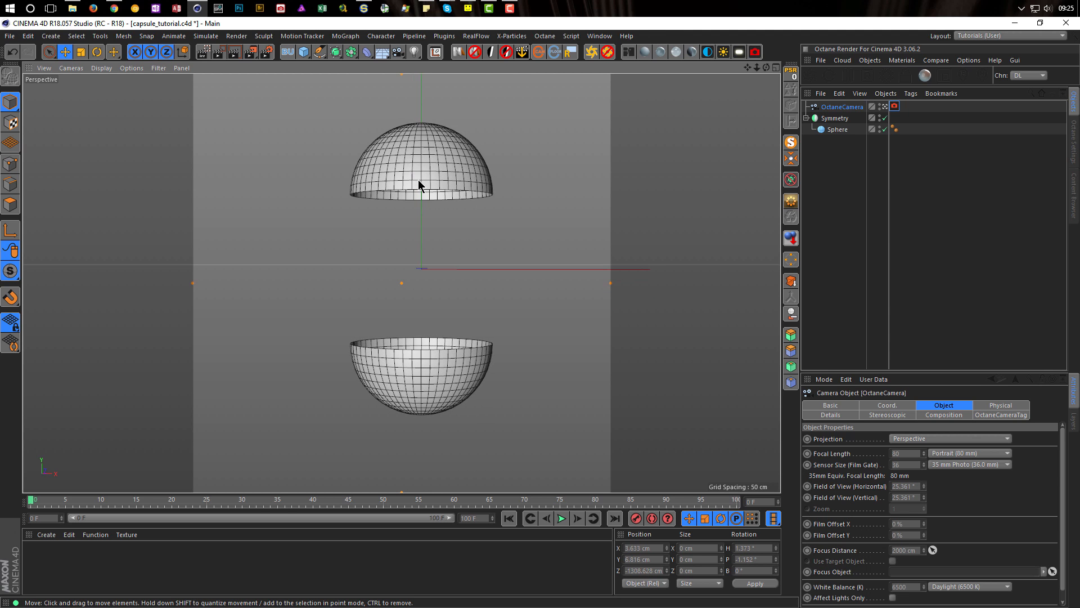
Set the hemisphere's Y position inside the Symmetry to 120 cm
{"action": "left_click", "coordinate": [836, 131]}
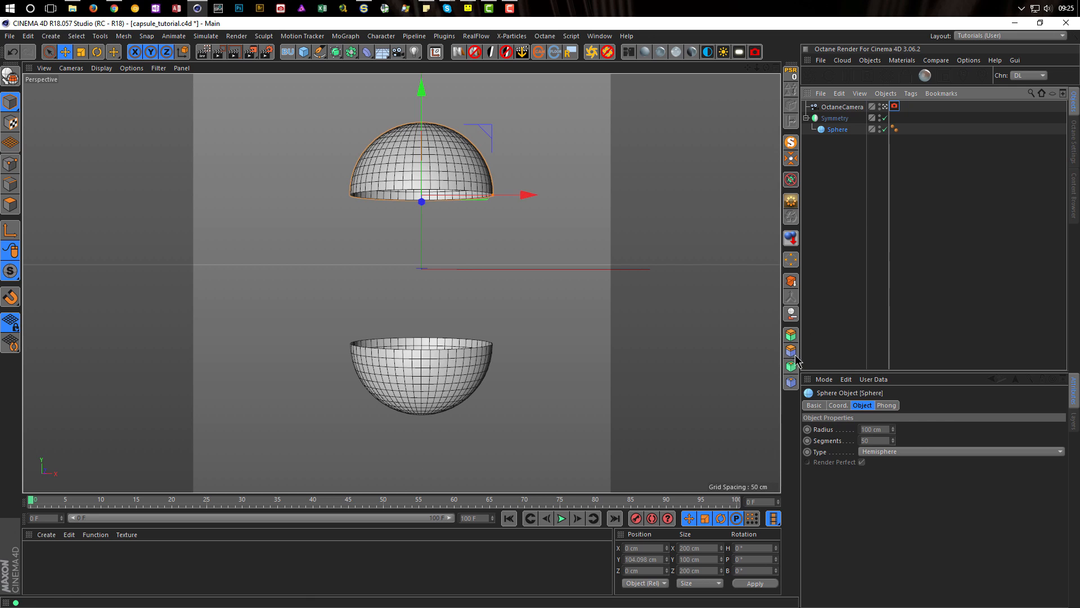
{"action": "left_click", "coordinate": [641, 559]}
{"action": "type", "text": "120"}
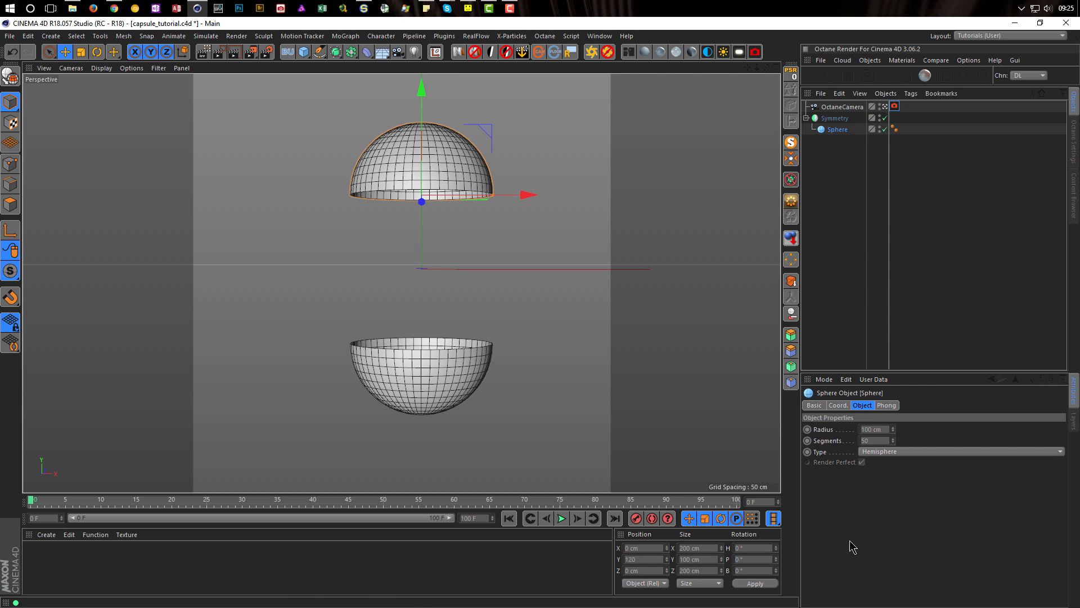
{"action": "key", "text": "Return"}
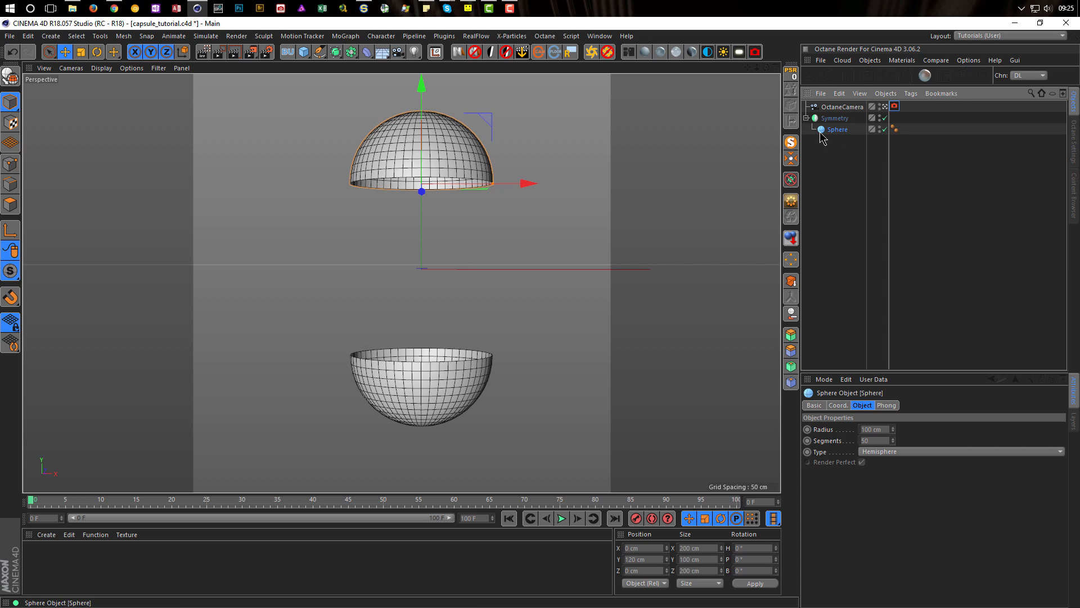
Add a Py-Extrude Generator as the hemisphere's parent inside the Symmetry to give the shell thickness
{"action": "left_click", "coordinate": [792, 335], "text": "alt"}
{"action": "right_click_drag", "start_coordinate": [437, 164], "coordinate": [461, 165], "text": "alt"}
{"action": "left_click_drag", "start_coordinate": [461, 164], "coordinate": [461, 195], "text": "alt"}
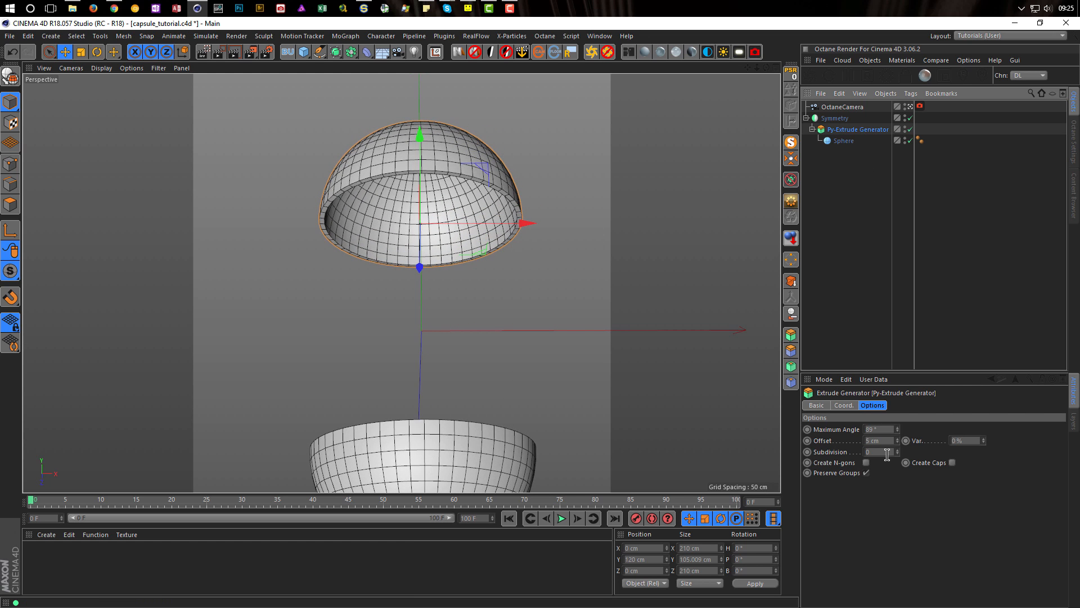
Set the Py-Extrude Generator's offset to 20 cm and enable Create Caps
{"action": "left_click_drag", "start_coordinate": [898, 441], "coordinate": [898, 432]}
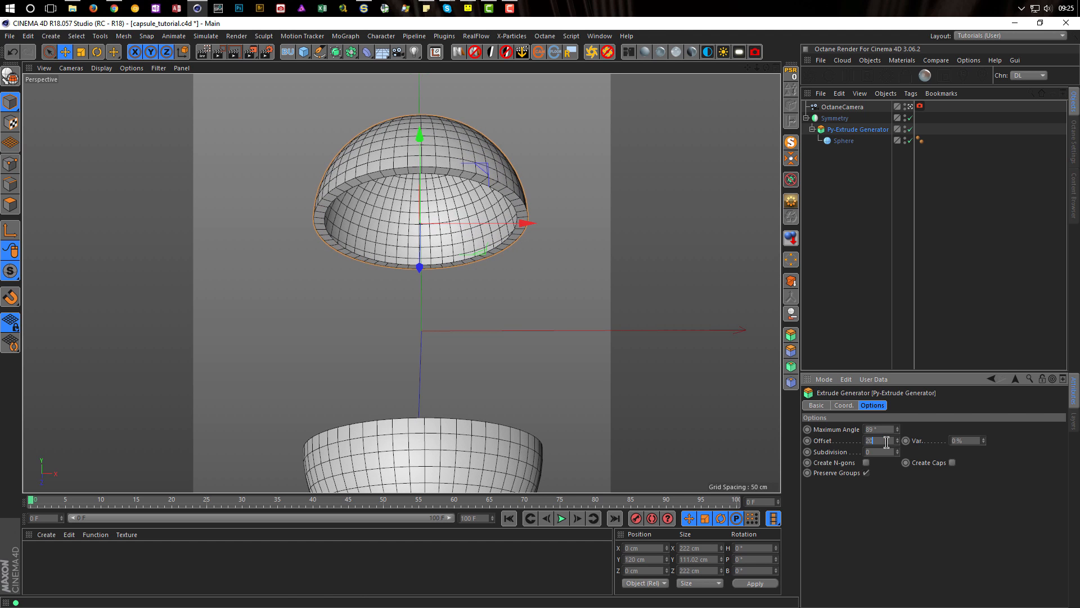
{"action": "key", "text": "Return"}
{"action": "left_click_drag", "start_coordinate": [464, 477], "coordinate": [525, 390], "text": "alt"}
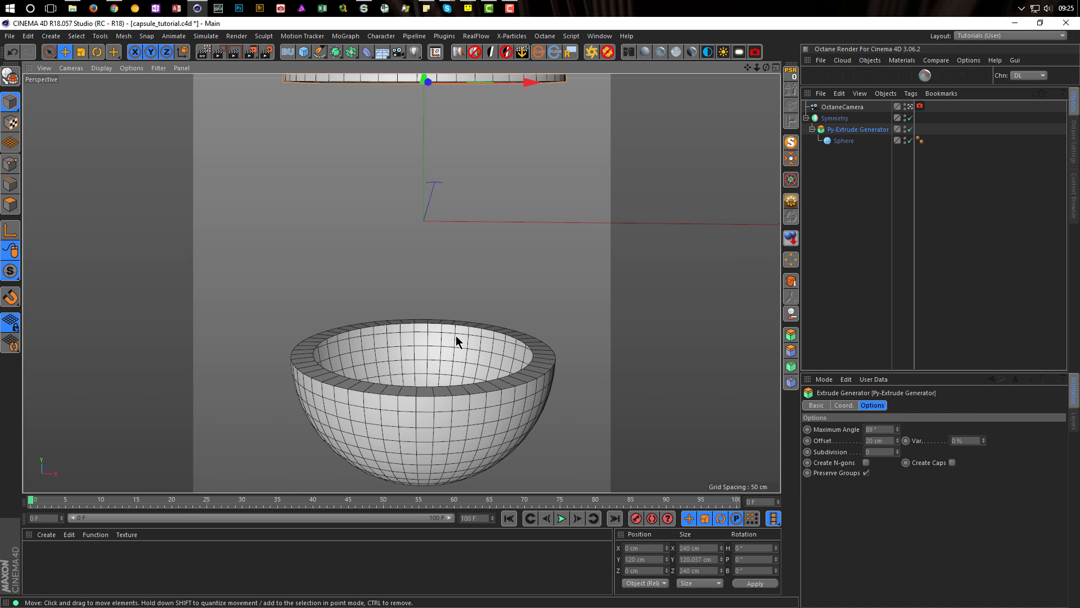
{"action": "left_click", "coordinate": [952, 463]}
{"action": "left_click_drag", "start_coordinate": [470, 405], "coordinate": [431, 416], "text": "alt"}
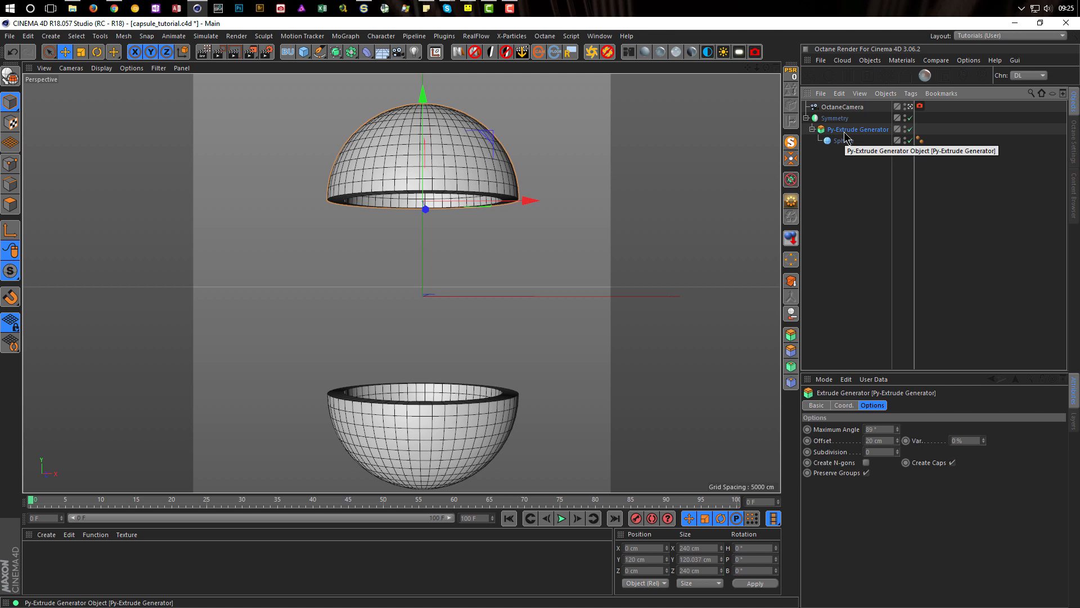
Group the Py-Extrude Generator under a null and add a Bevel deformer inside that null
{"action": "key", "text": "alt+g"}
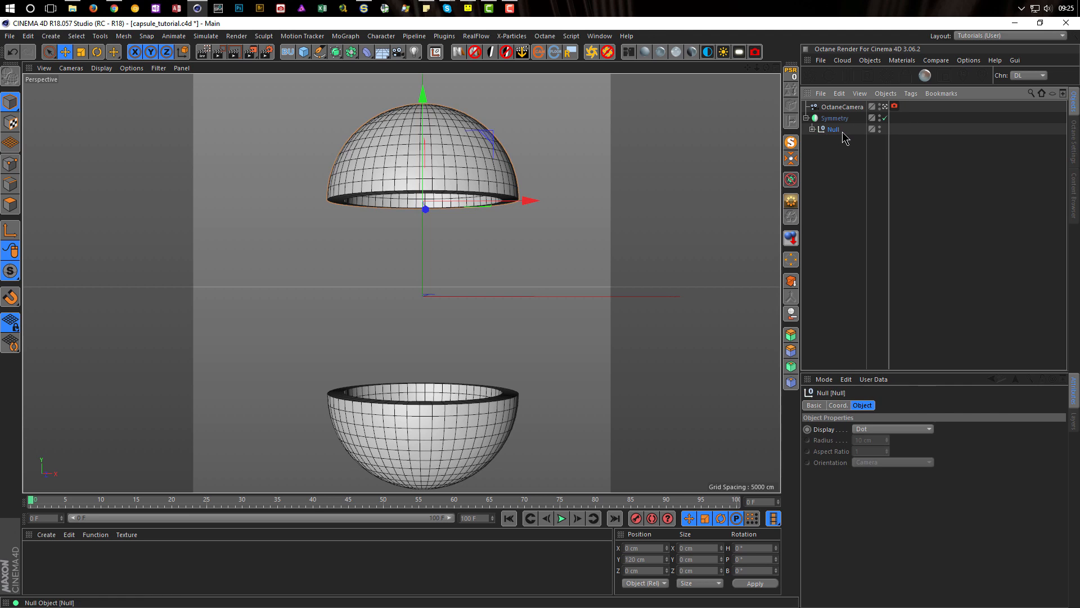
{"action": "left_click", "coordinate": [812, 130]}
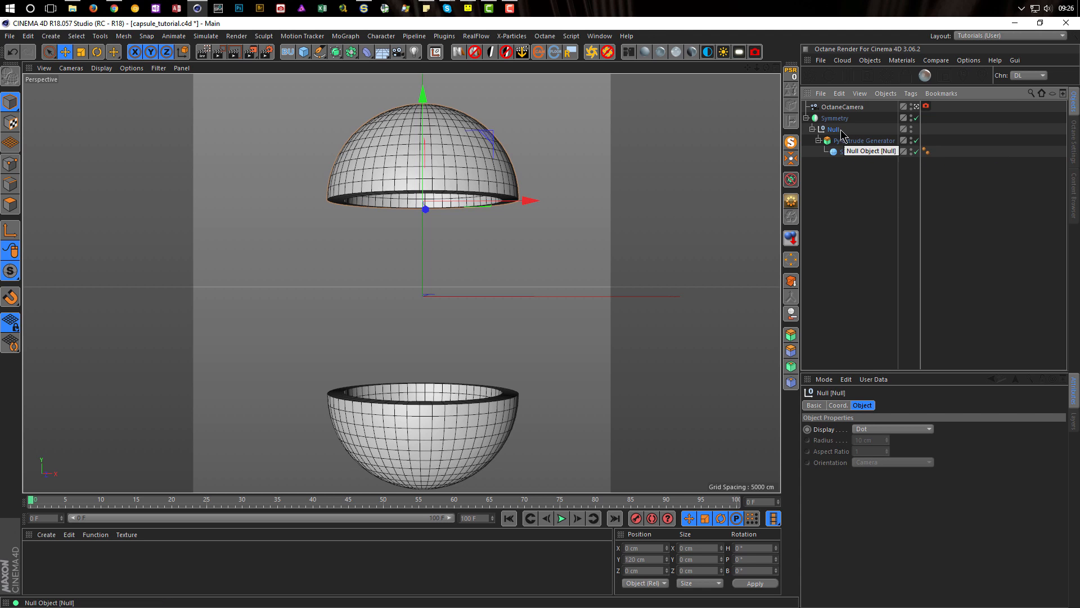
{"action": "left_click", "coordinate": [367, 54]}
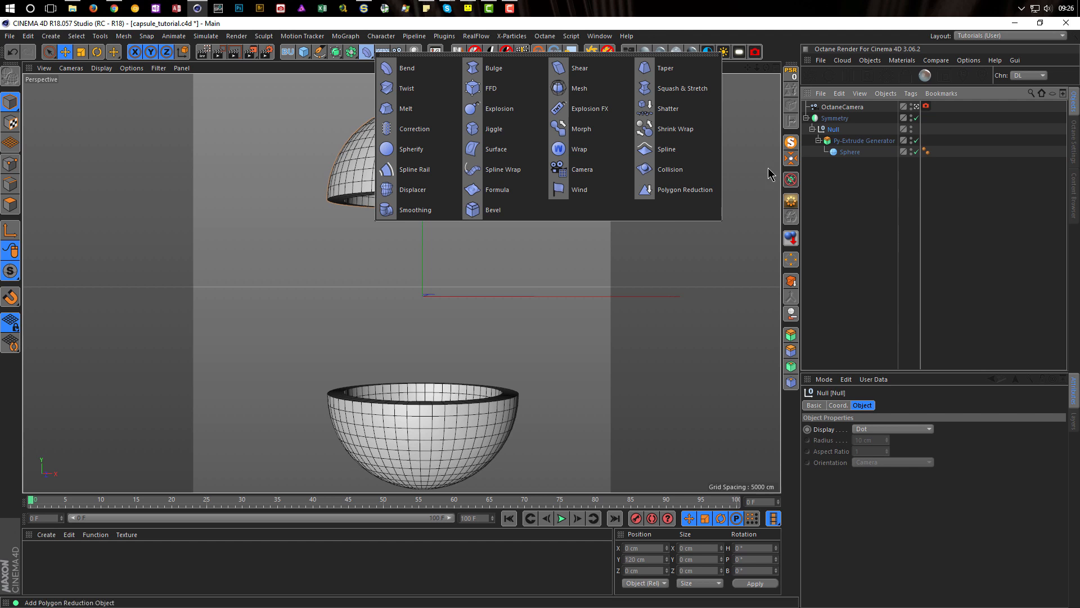
{"action": "left_click", "coordinate": [489, 211]}
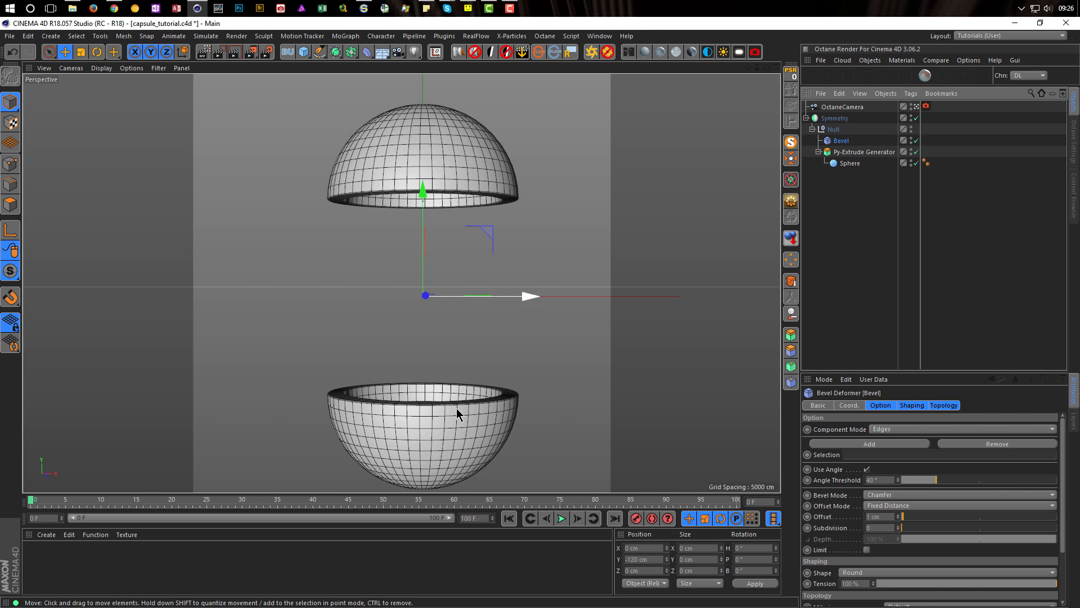
{"action": "right_click_drag", "start_coordinate": [465, 423], "coordinate": [497, 375], "text": "alt"}
{"action": "left_click_drag", "start_coordinate": [497, 376], "coordinate": [475, 395], "text": "alt"}
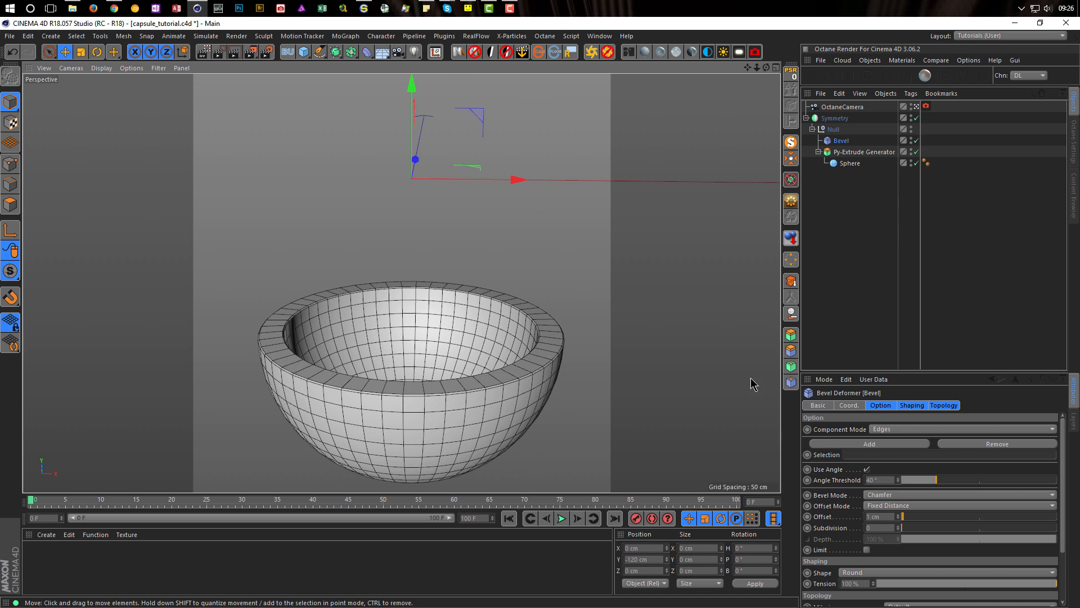
Set the Bevel deformer's offset to 2 cm and its subdivision to 3
{"action": "left_click", "coordinate": [899, 515]}
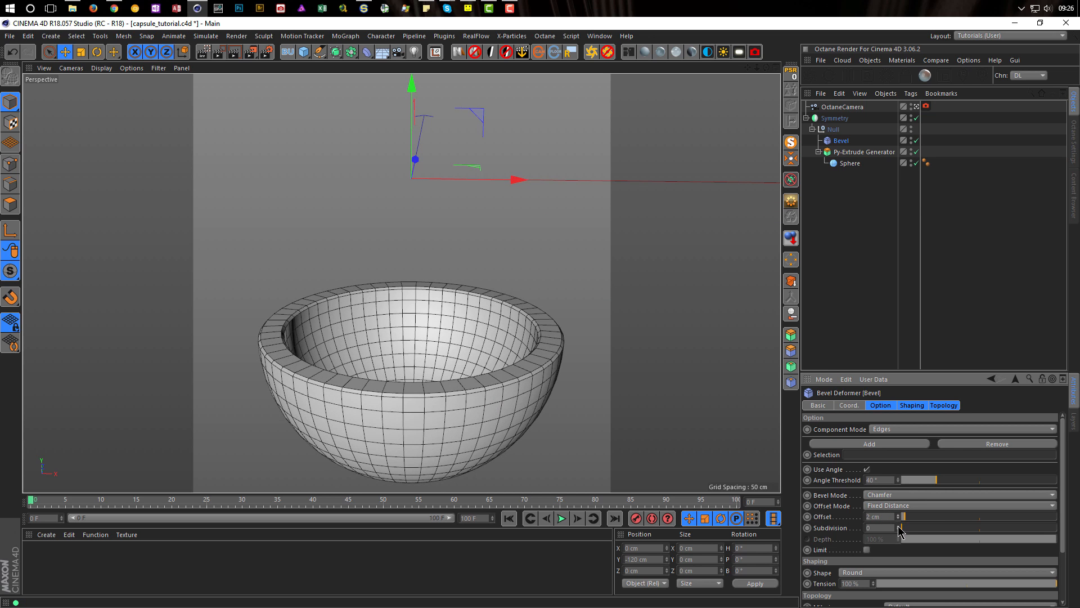
{"action": "left_click", "coordinate": [898, 526]}
{"action": "left_click", "coordinate": [898, 526]}
{"action": "left_click", "coordinate": [899, 526]}
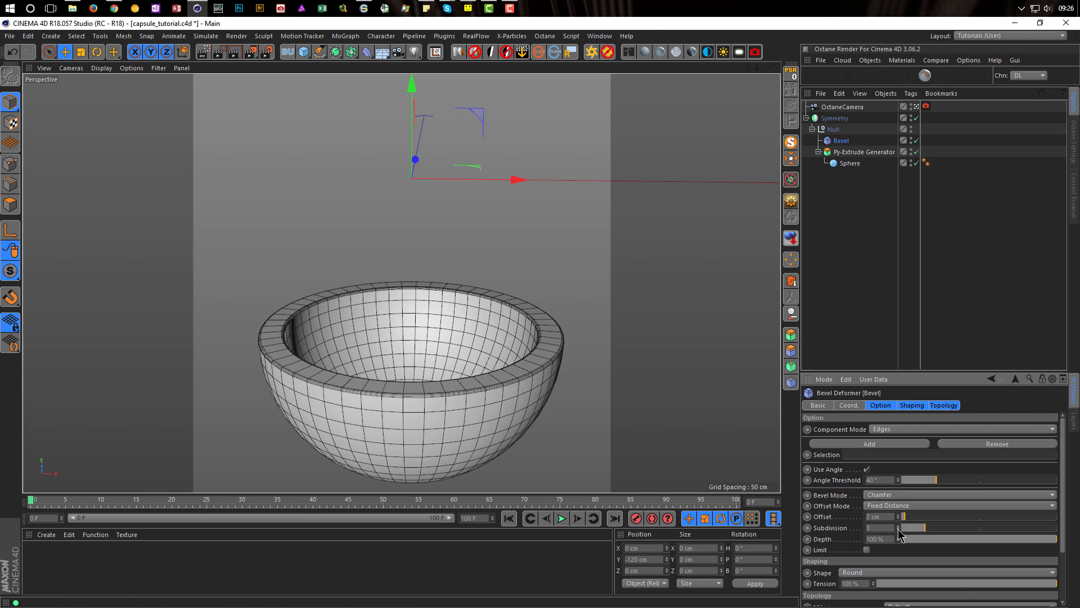
{"action": "right_click_drag", "start_coordinate": [518, 386], "coordinate": [425, 399], "text": "alt"}
{"action": "left_click_drag", "start_coordinate": [424, 398], "coordinate": [407, 413], "text": "alt"}
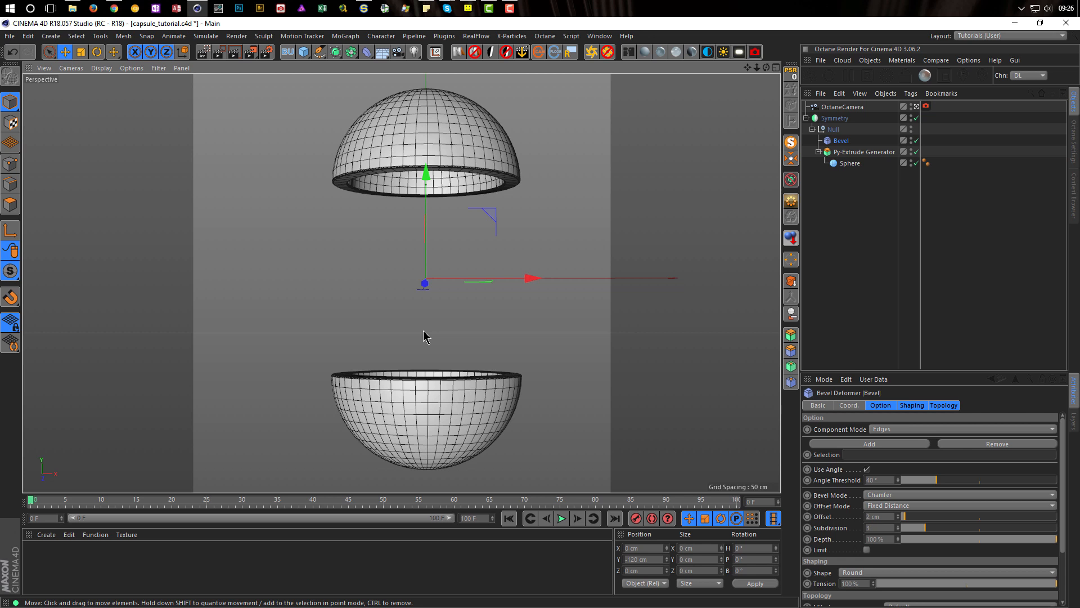
Examine the capsule reference image in the Picture Viewer and compare it with the modelled halves
{"action": "key", "text": "shift+F8"}
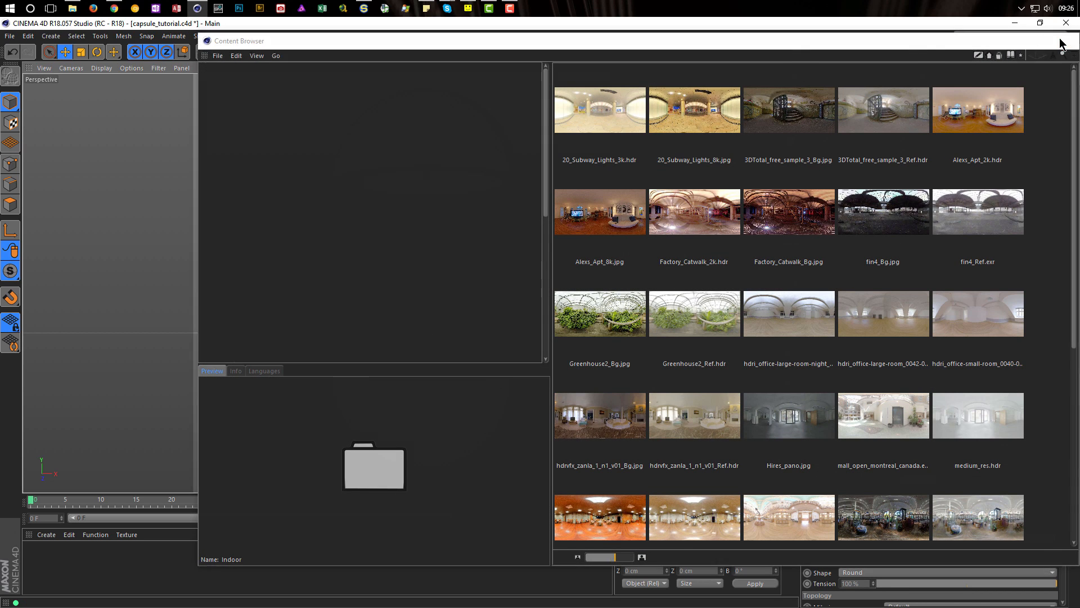
{"action": "left_click", "coordinate": [1066, 41]}
{"action": "key", "text": "shift+F6"}
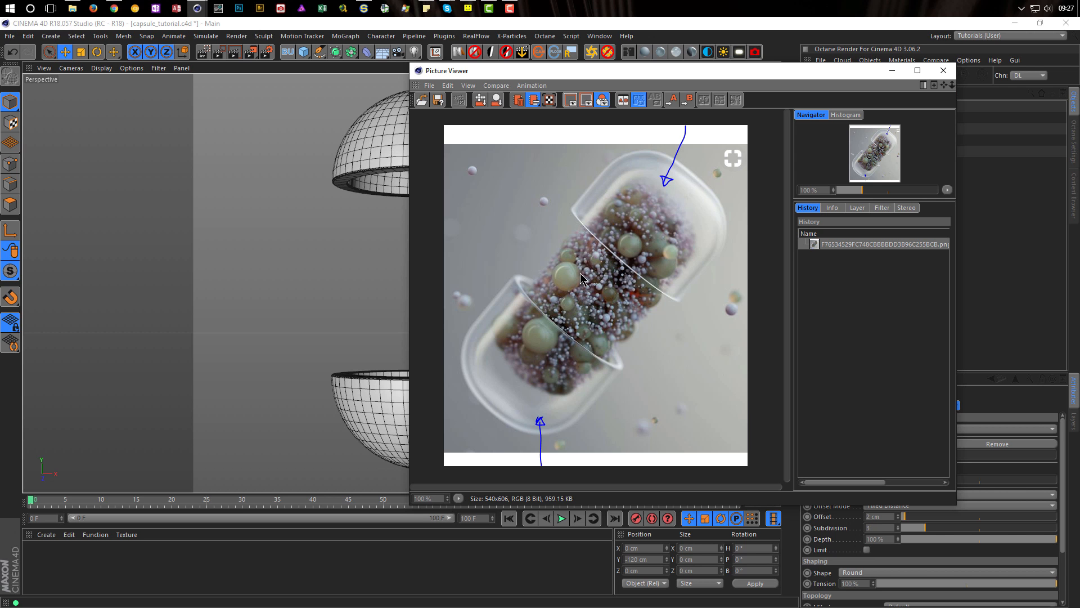
{"action": "left_click", "coordinate": [944, 70]}
{"action": "scroll", "coordinate": [433, 295], "scroll_direction": "down", "scroll_amount": 3}
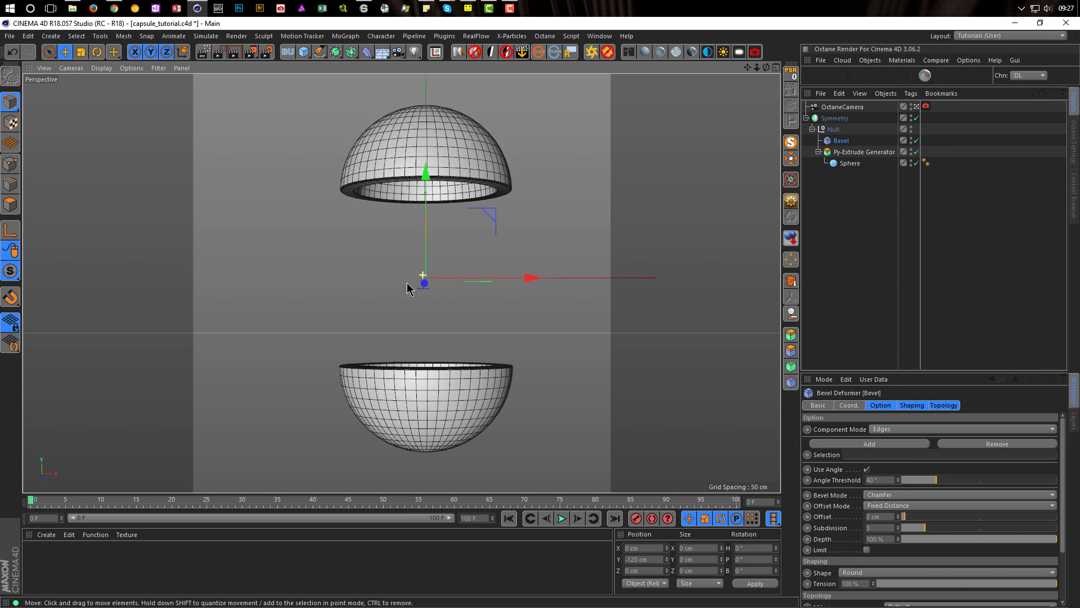
{"action": "scroll", "coordinate": [401, 296], "scroll_direction": "down", "scroll_amount": 4}
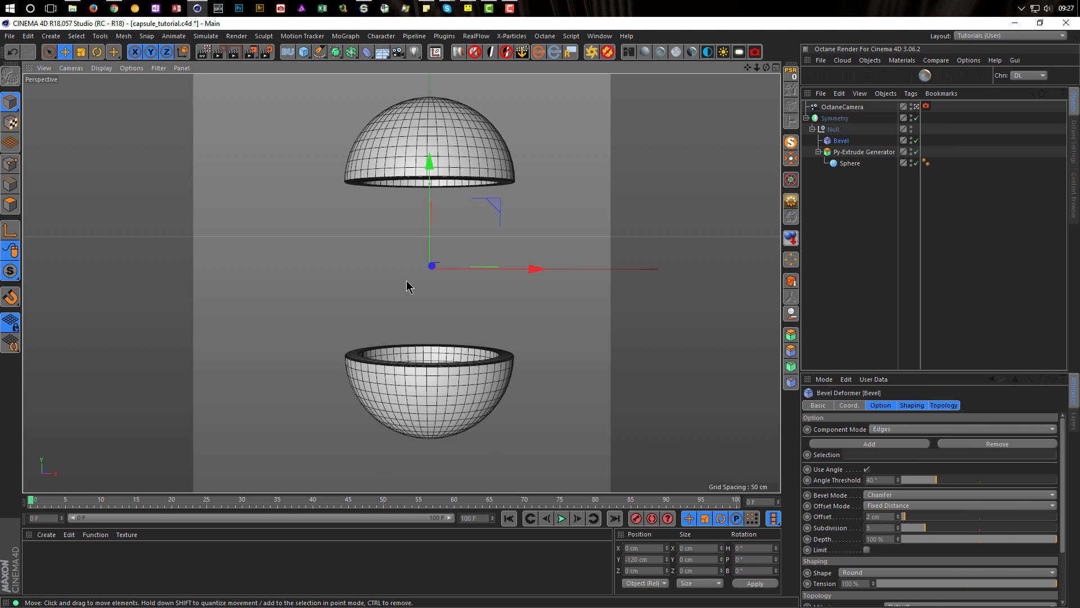
Try a radius of 50 cm on the hemisphere and inspect the resulting shell
{"action": "left_click", "coordinate": [848, 164]}
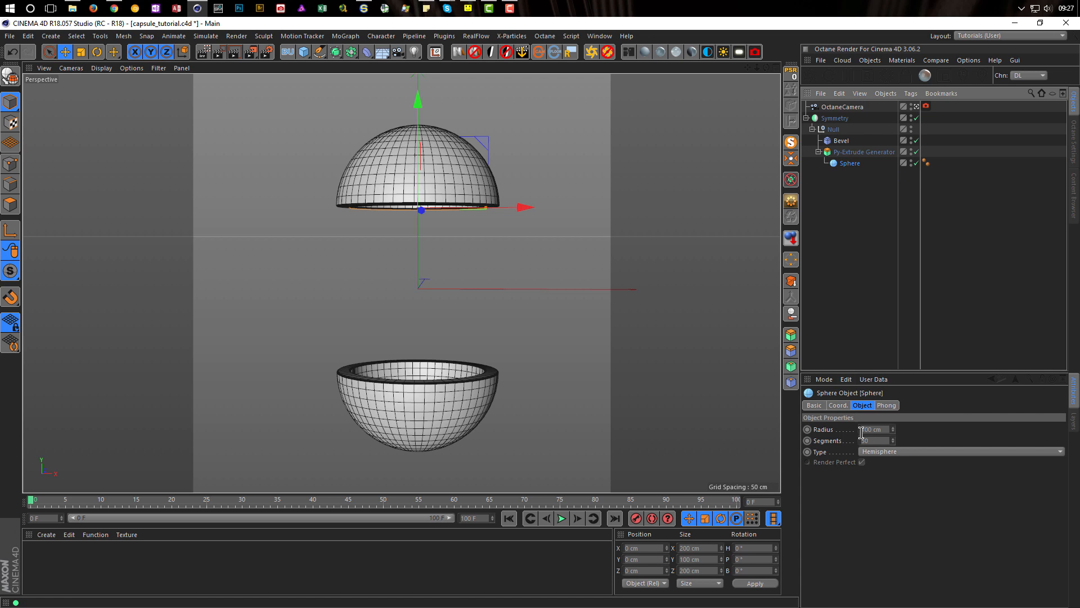
{"action": "left_click", "coordinate": [880, 429]}
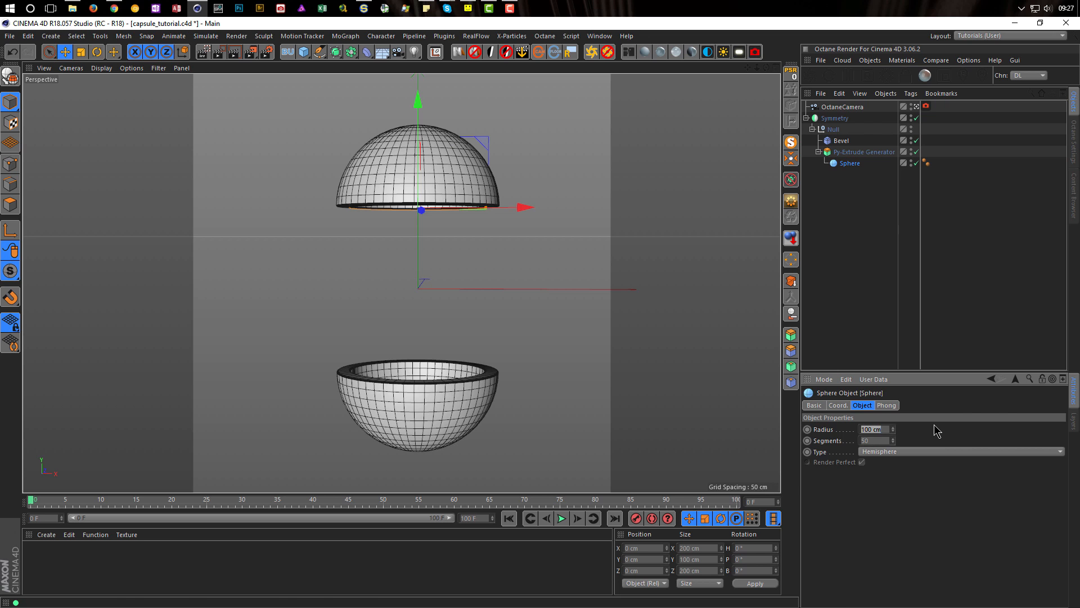
{"action": "type", "text": "50"}
{"action": "key", "text": "Return"}
{"action": "scroll", "coordinate": [477, 397], "scroll_direction": "up", "scroll_amount": 5}
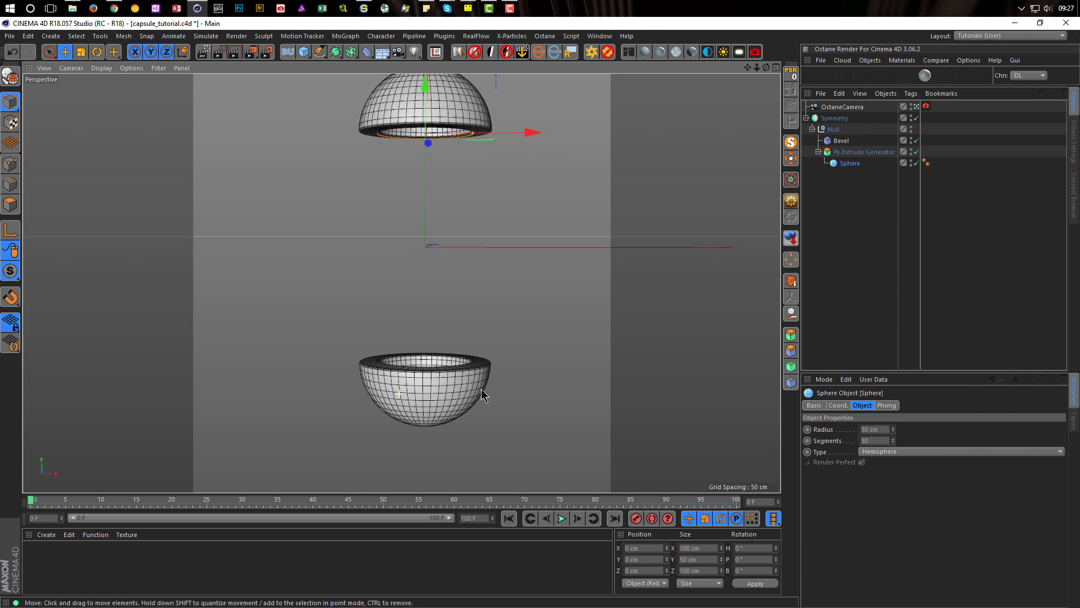
{"action": "scroll", "coordinate": [485, 370], "scroll_direction": "down", "scroll_amount": 6}
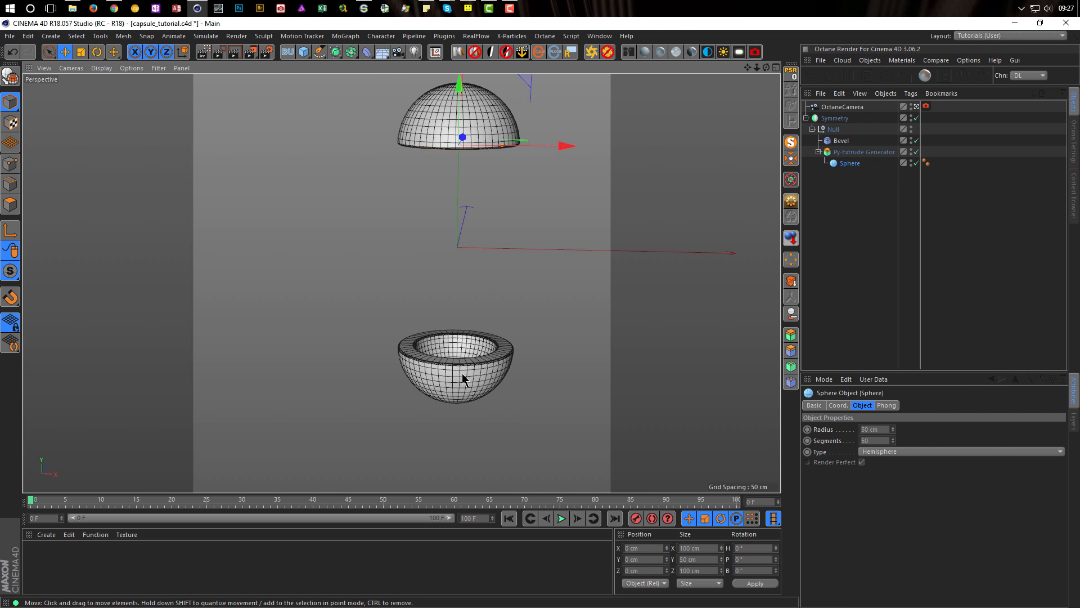
{"action": "scroll", "coordinate": [420, 433], "scroll_direction": "down", "scroll_amount": 1}
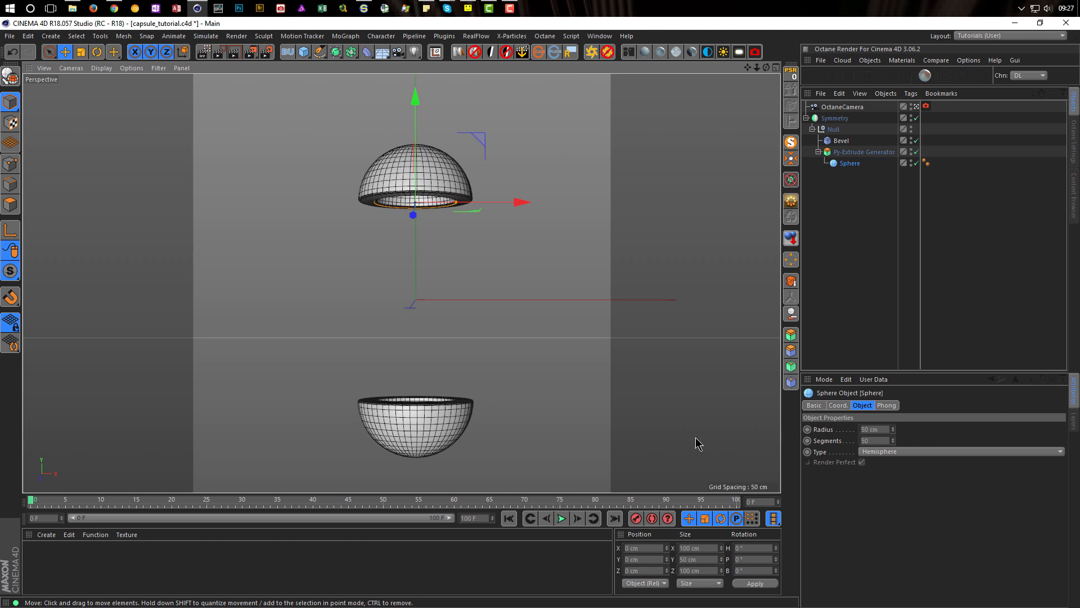
Set the hemisphere's radius back to 100 cm
{"action": "left_click", "coordinate": [885, 429]}
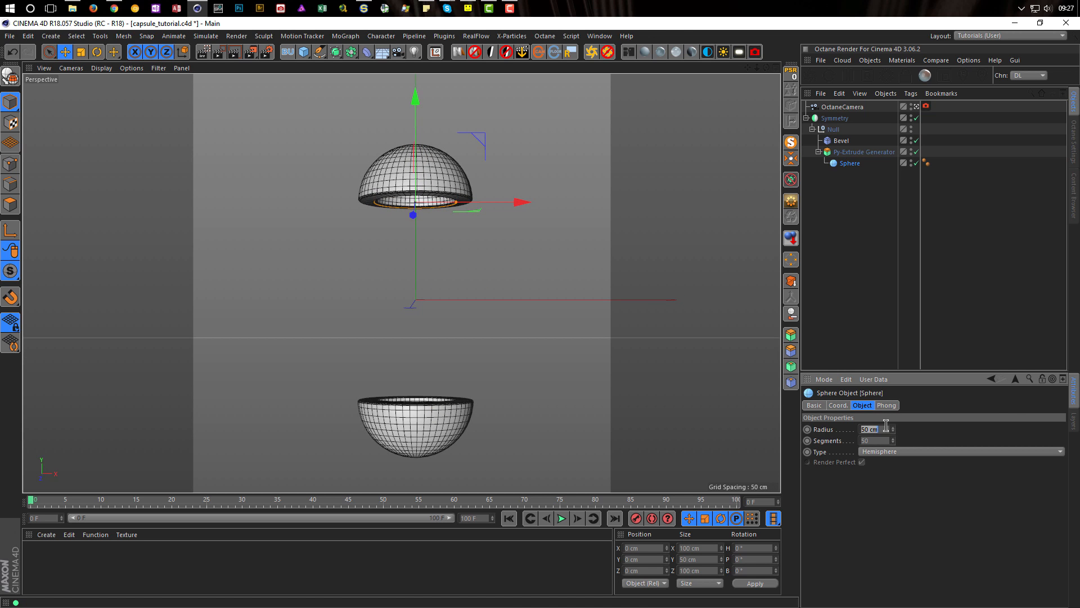
{"action": "type", "text": "100"}
{"action": "key", "text": "Return"}
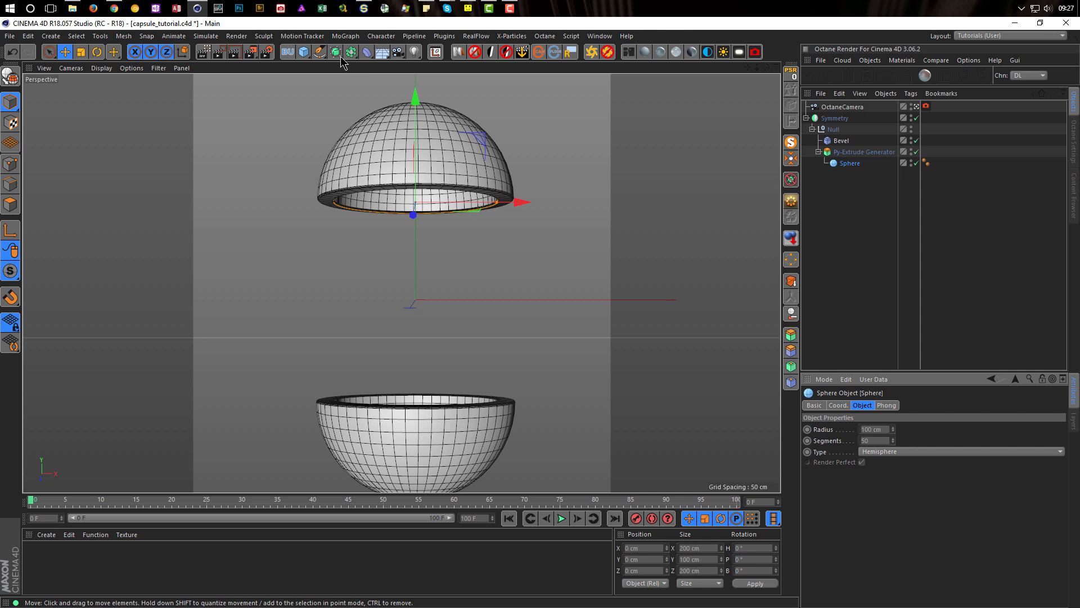
Add a Capsule primitive at the origin between the two shell halves
{"action": "left_click", "coordinate": [303, 55]}
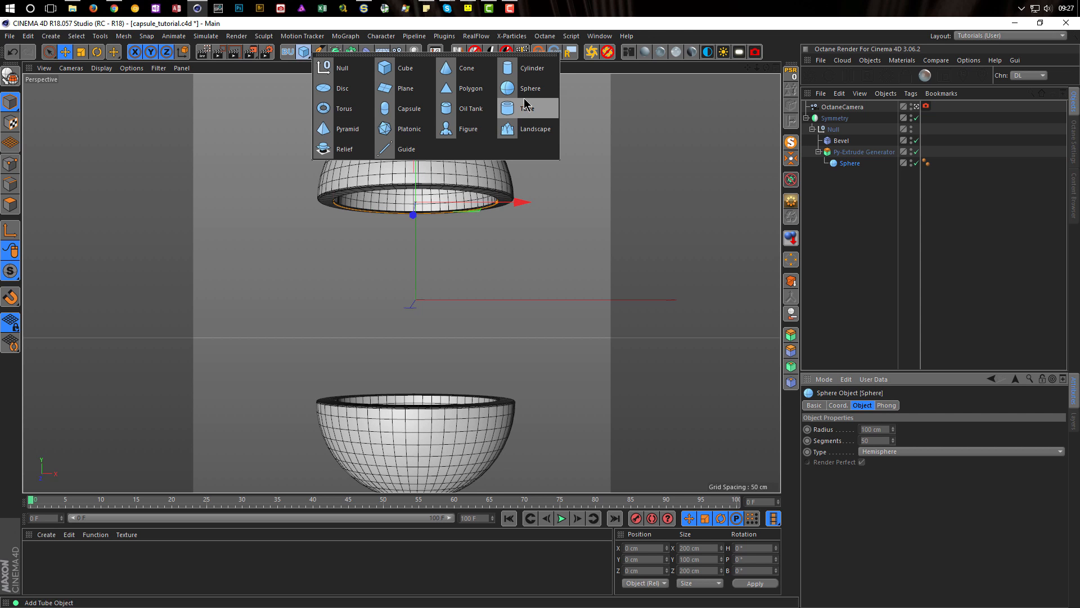
{"action": "left_click", "coordinate": [417, 116]}
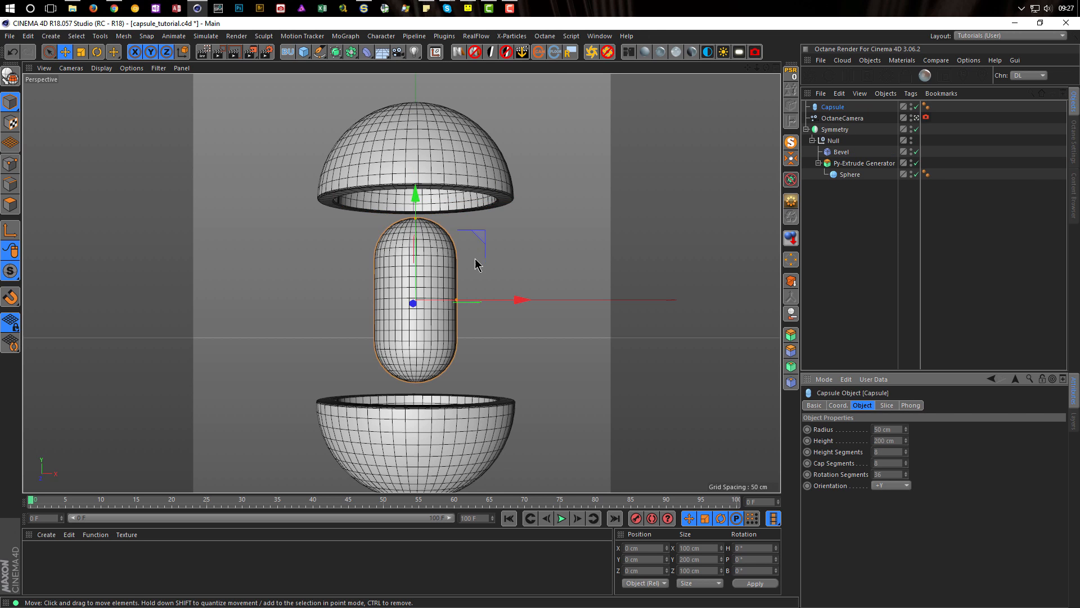
{"action": "scroll", "coordinate": [407, 307], "scroll_direction": "down", "scroll_amount": 2}
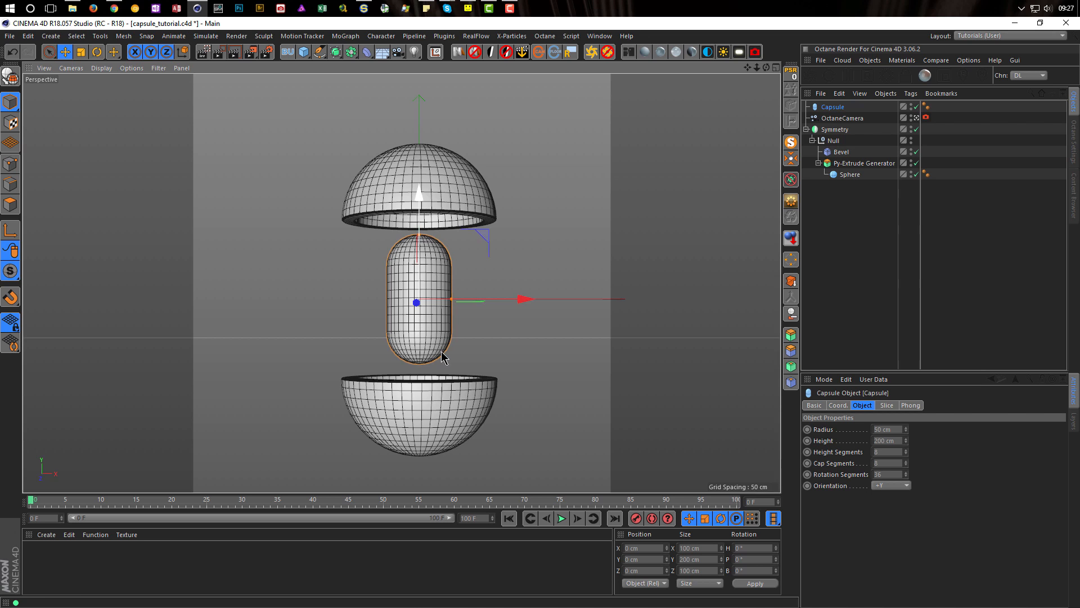
Working in the Right view, set the capsule's height to 440 cm and its radius to 100 cm to fit inside the shells
{"action": "middle_click", "coordinate": [501, 379]}
{"action": "middle_click", "coordinate": [316, 434]}
{"action": "scroll", "coordinate": [412, 328], "scroll_direction": "up", "scroll_amount": 5}
{"action": "scroll", "coordinate": [409, 262], "scroll_direction": "down", "scroll_amount": 2}
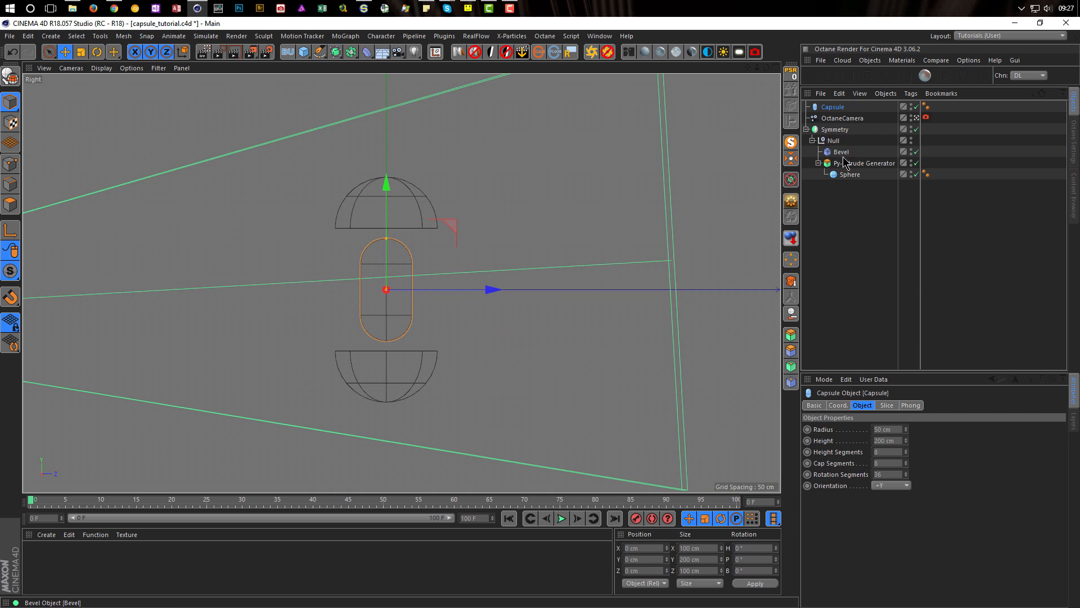
{"action": "left_click", "coordinate": [890, 444]}
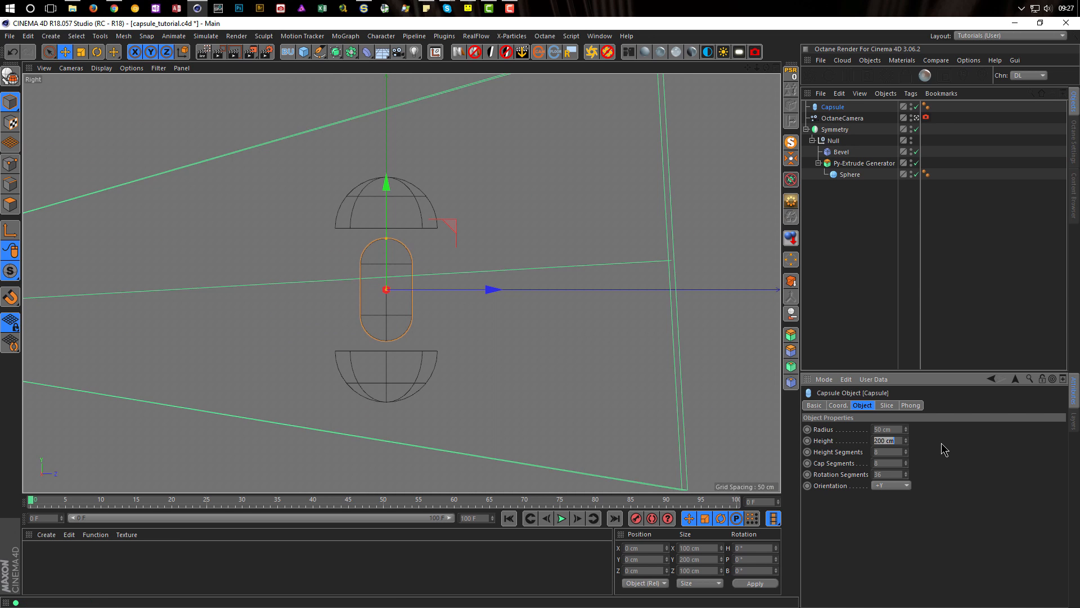
{"action": "type", "text": "440"}
{"action": "key", "text": "Return"}
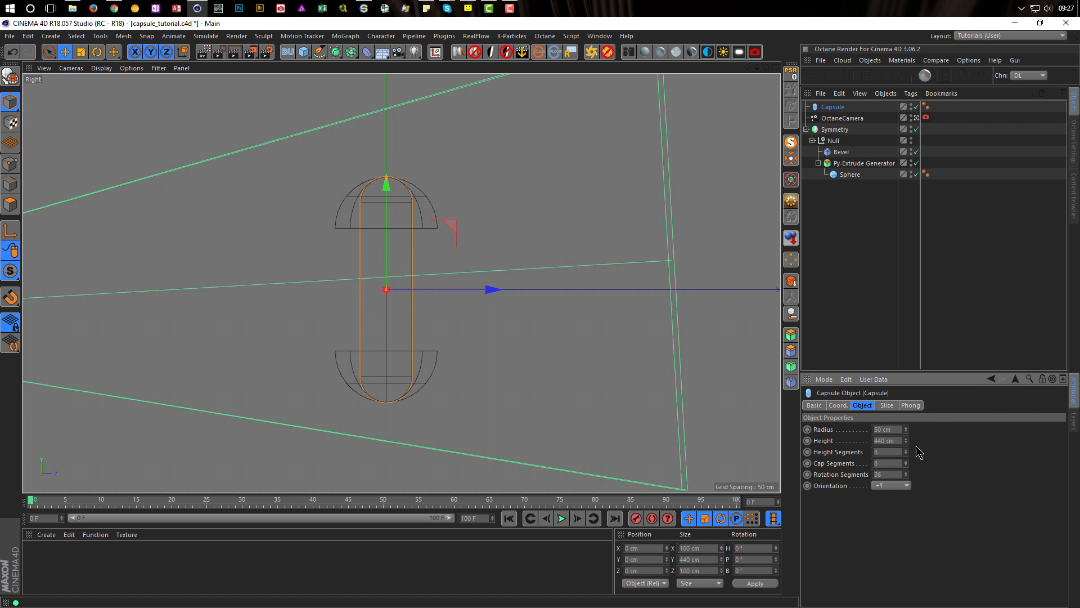
{"action": "left_click", "coordinate": [891, 430]}
{"action": "type", "text": "100"}
{"action": "key", "text": "Return"}
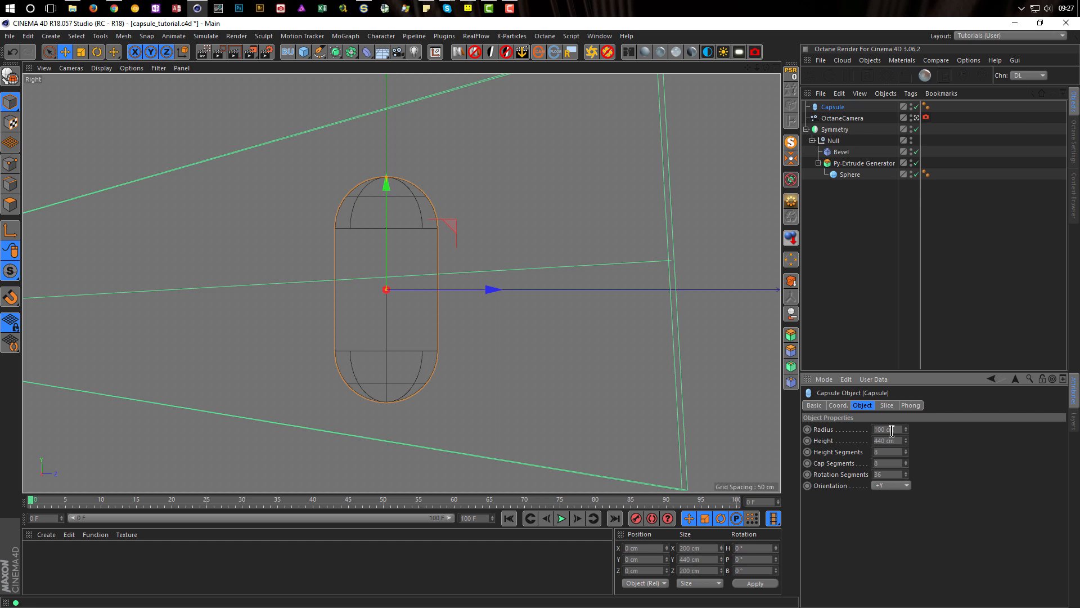
{"action": "middle_click", "coordinate": [591, 373]}
{"action": "middle_click", "coordinate": [301, 192]}
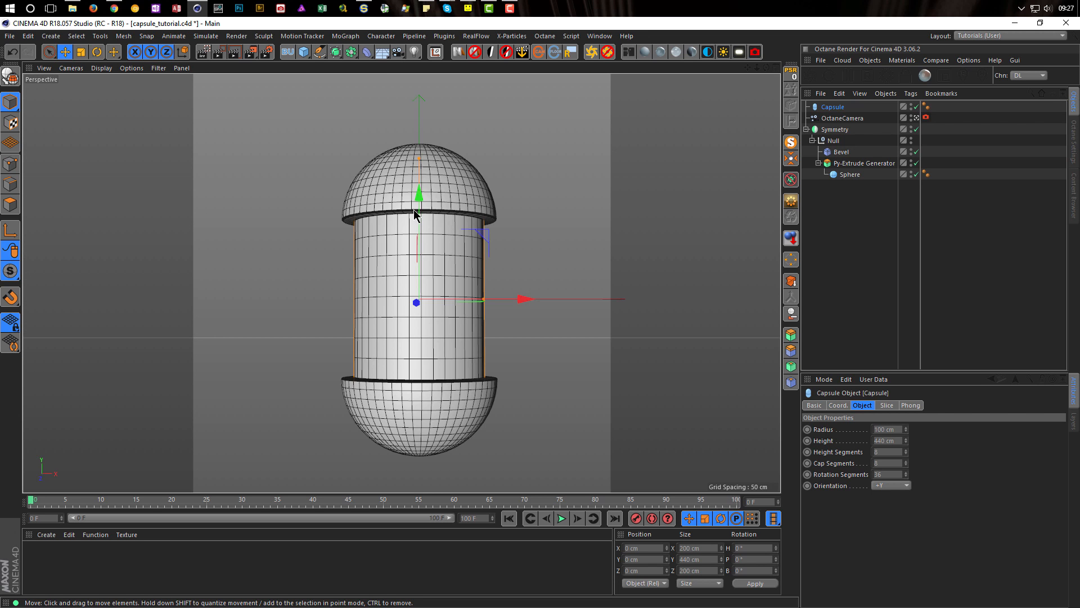
Turn on X-Ray for the capsule so its inside can be seen
{"action": "left_click_drag", "start_coordinate": [415, 213], "coordinate": [411, 271], "text": "alt"}
{"action": "left_click_drag", "start_coordinate": [418, 231], "coordinate": [396, 345], "text": "alt"}
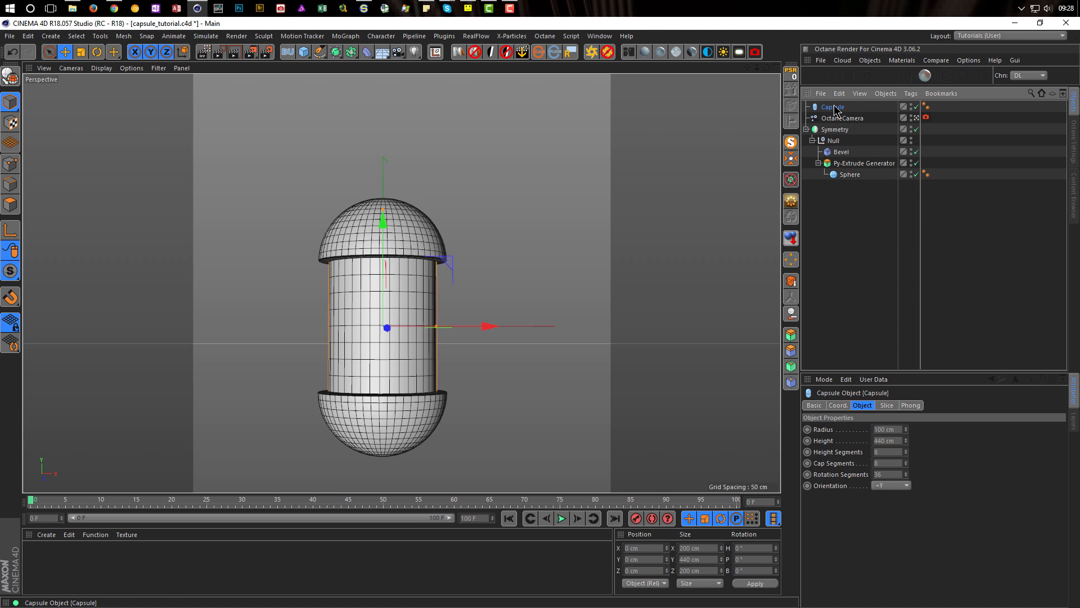
{"action": "left_click", "coordinate": [814, 404]}
{"action": "left_click", "coordinate": [874, 504]}
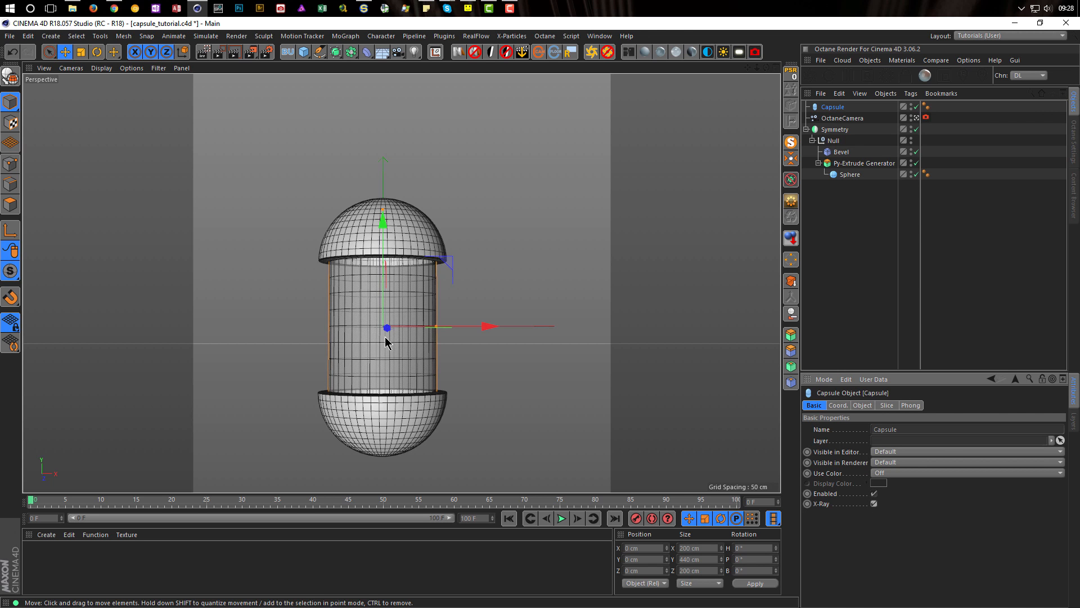
{"action": "scroll", "coordinate": [378, 318], "scroll_direction": "down", "scroll_amount": 1}
{"action": "scroll", "coordinate": [375, 319], "scroll_direction": "up", "scroll_amount": 5}
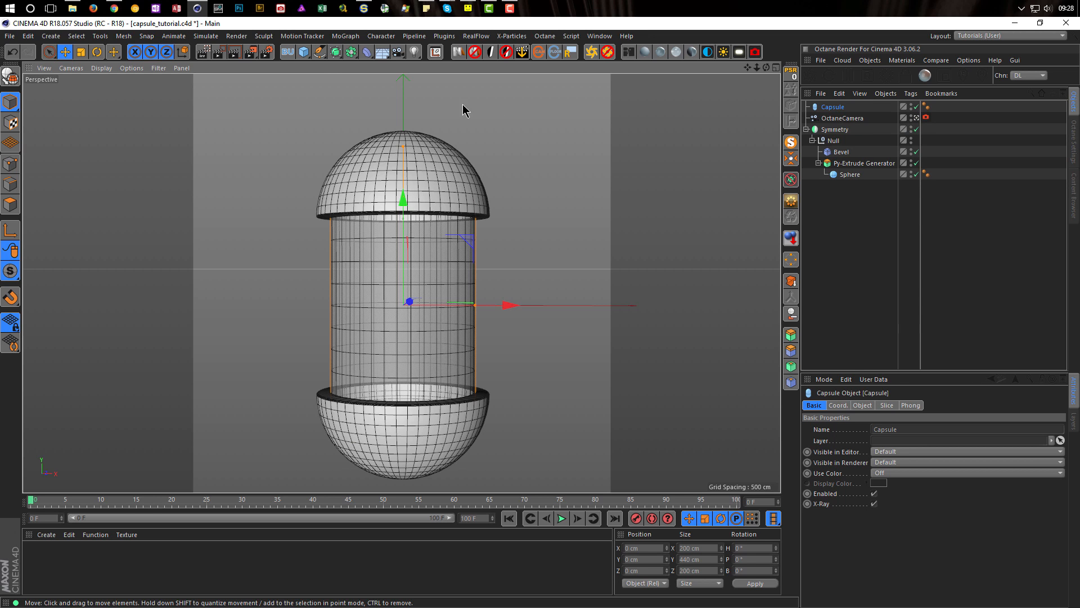
Add a Sphere primitive at the centre of the inner capsule and set its radius to 25 cm
{"action": "left_click_drag", "start_coordinate": [304, 51], "coordinate": [512, 89]}
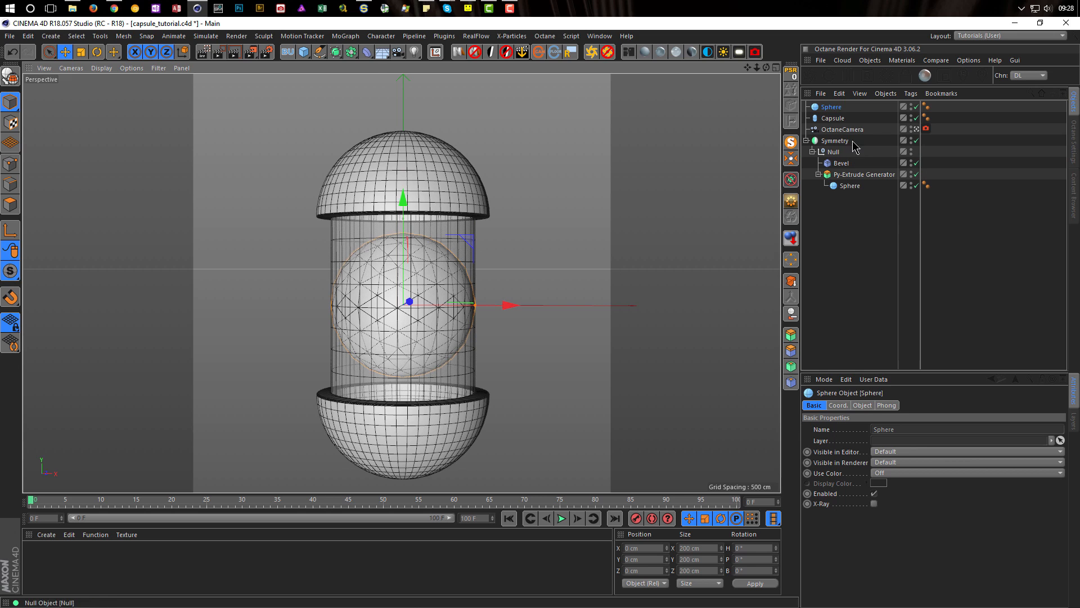
{"action": "left_click", "coordinate": [862, 405]}
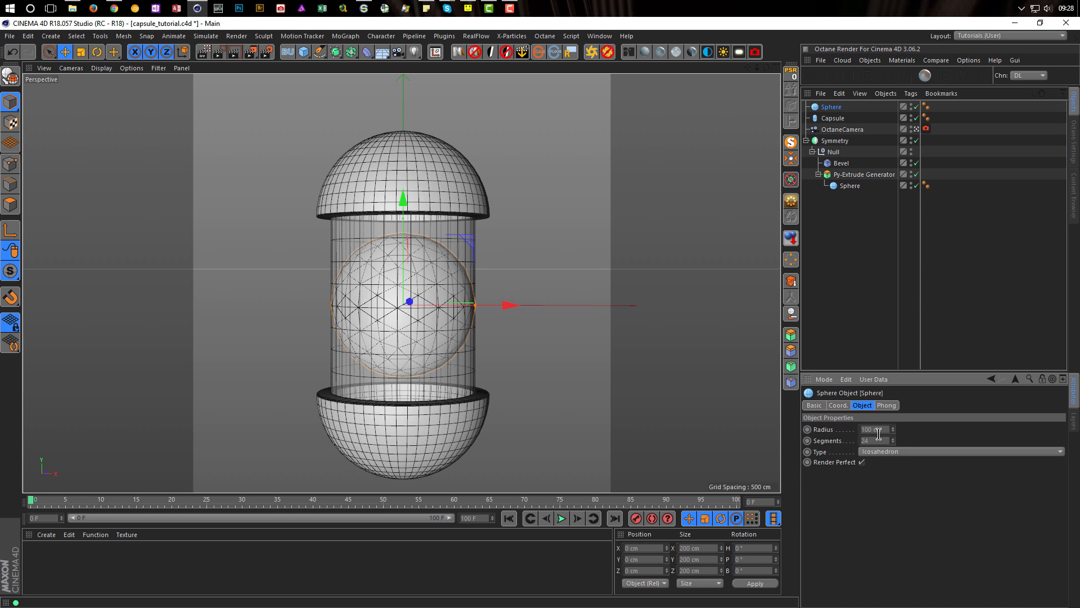
{"action": "left_click", "coordinate": [885, 429]}
{"action": "type", "text": "20"}
{"action": "key", "text": "Return"}
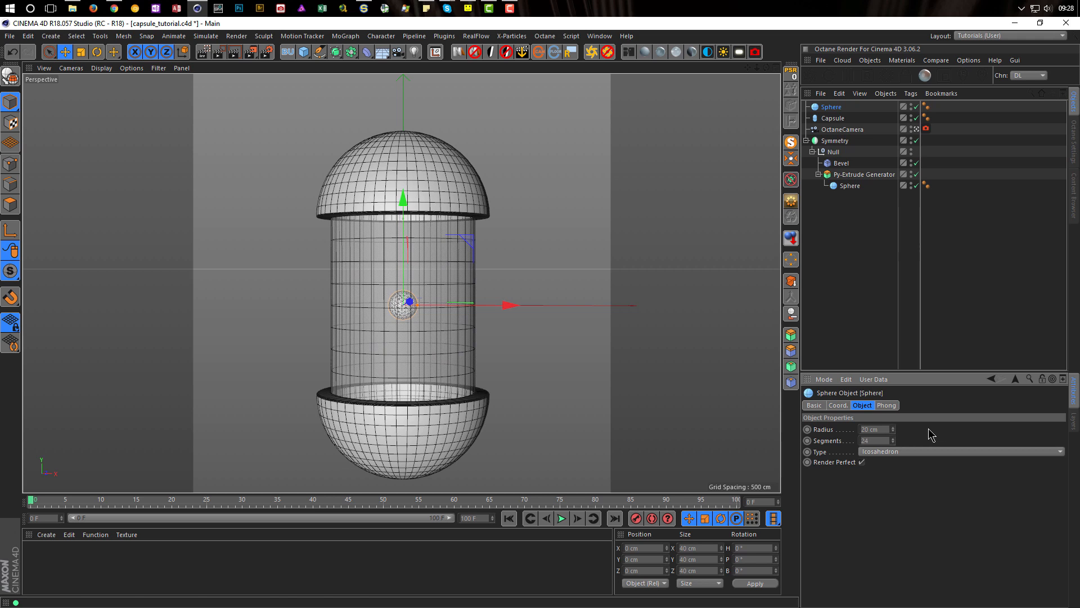
{"action": "left_click", "coordinate": [877, 428]}
{"action": "type", "text": "25"}
{"action": "key", "text": "Return"}
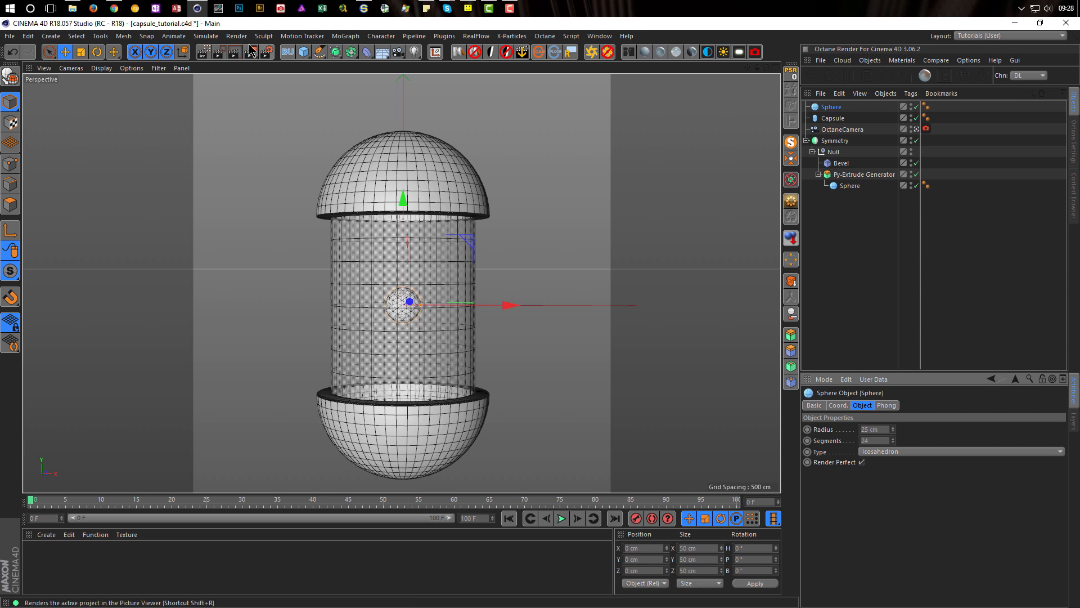
Place the small sphere in a MoGraph Cloner set to Object mode, with the inner capsule as its target, and enable the cloner
{"action": "left_click", "coordinate": [347, 36]}
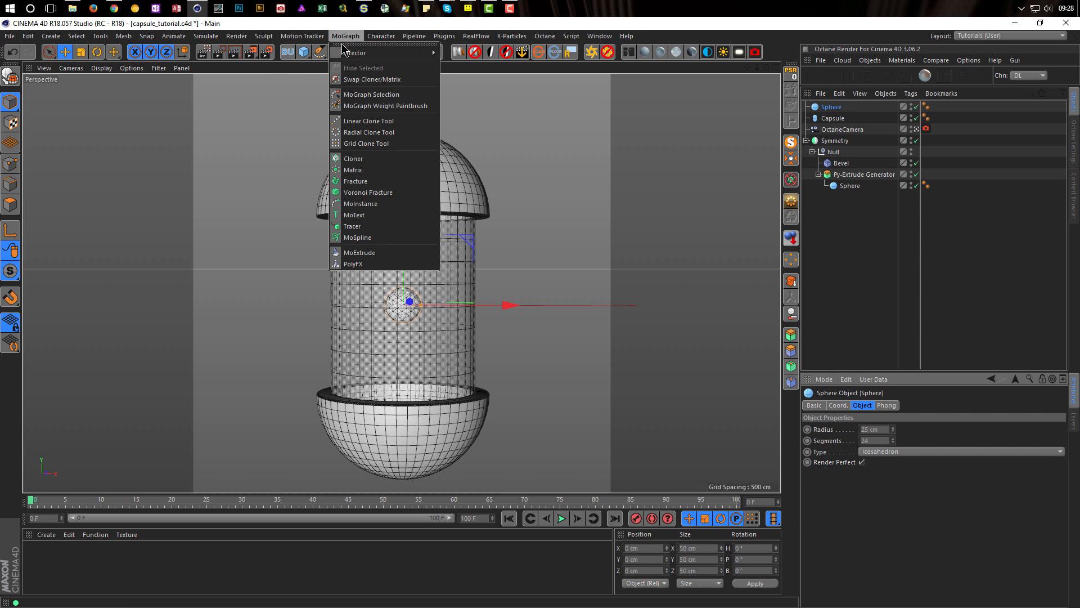
{"action": "left_click", "coordinate": [357, 160], "text": "alt"}
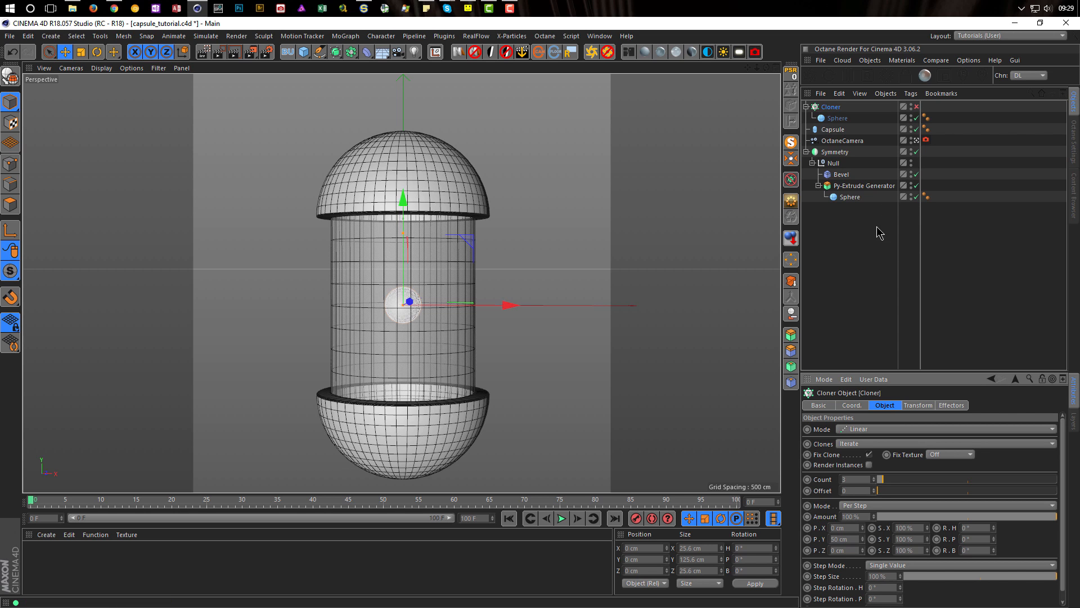
{"action": "left_click", "coordinate": [865, 430]}
{"action": "left_click", "coordinate": [875, 444]}
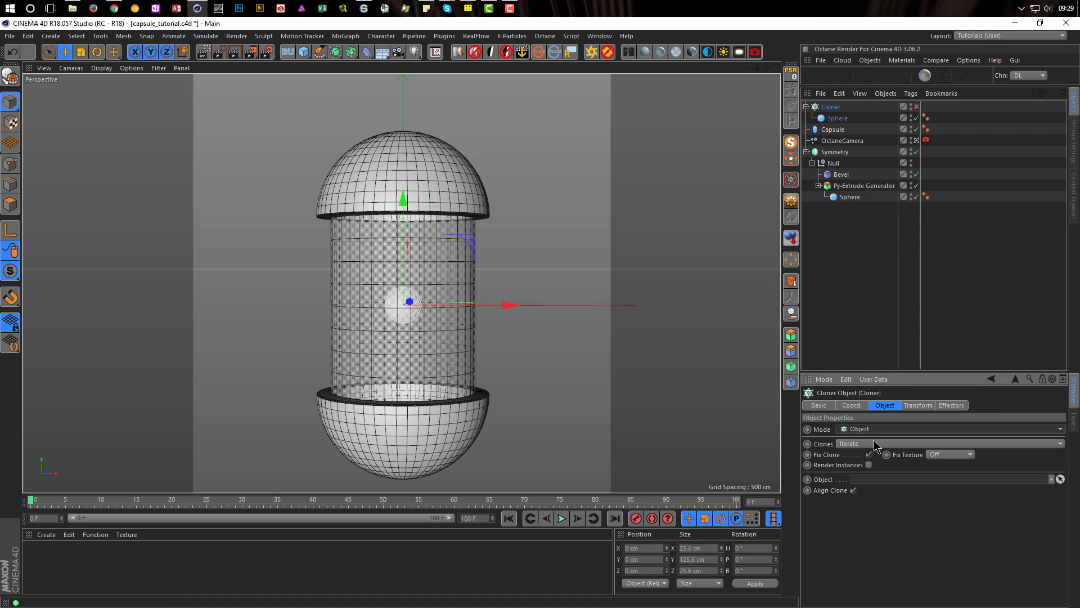
{"action": "left_click_drag", "start_coordinate": [837, 130], "coordinate": [860, 483]}
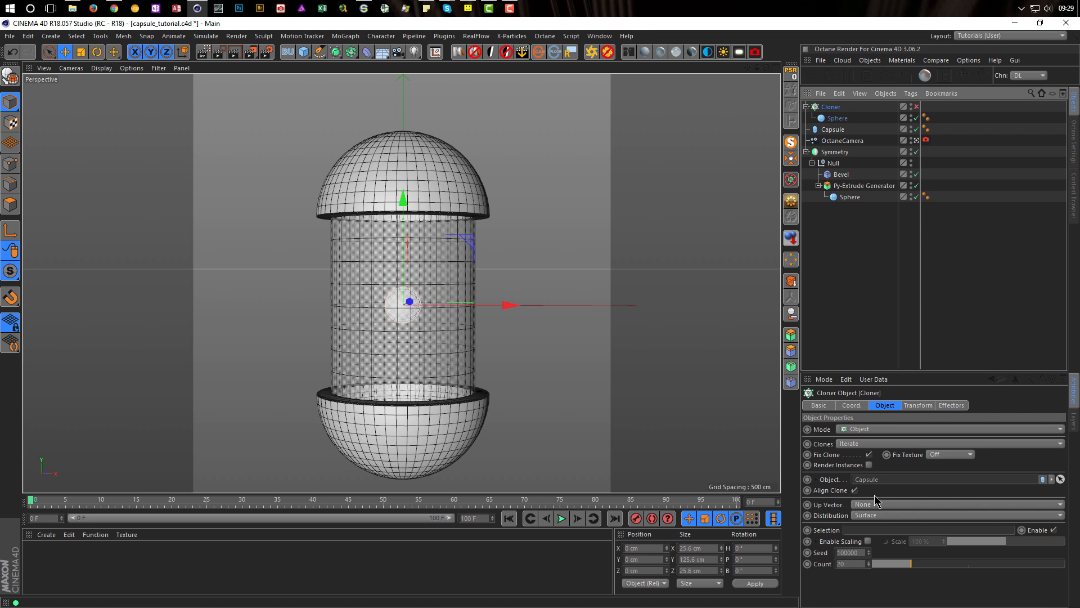
{"action": "left_click", "coordinate": [917, 106]}
{"action": "left_click_drag", "start_coordinate": [394, 336], "coordinate": [439, 302], "text": "alt"}
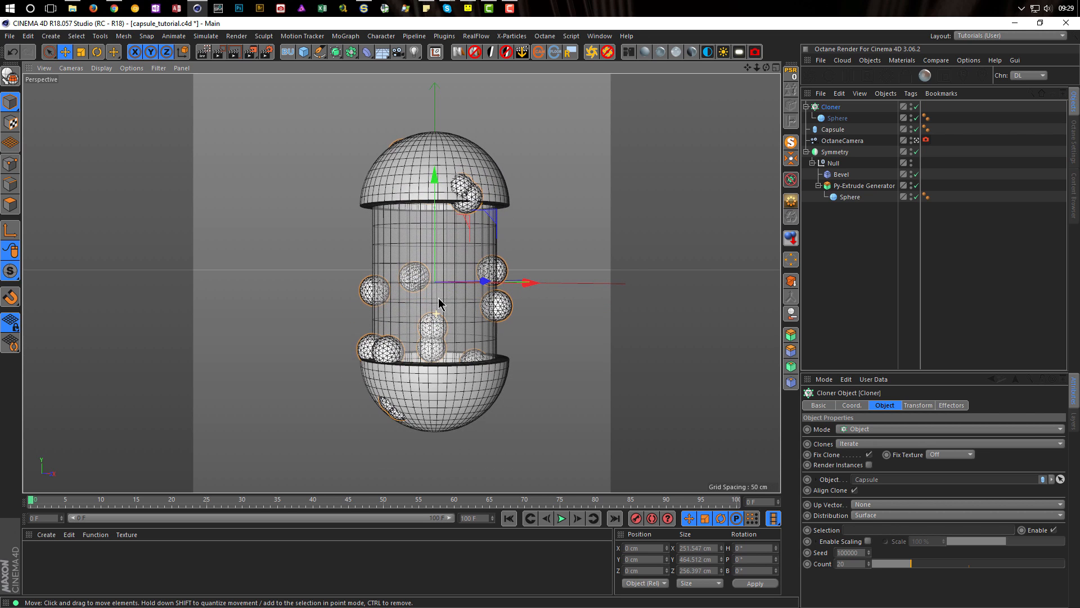
Scale the inner capsule down uniformly to about 164 cm wide and 362 cm high
{"action": "left_click", "coordinate": [834, 129]}
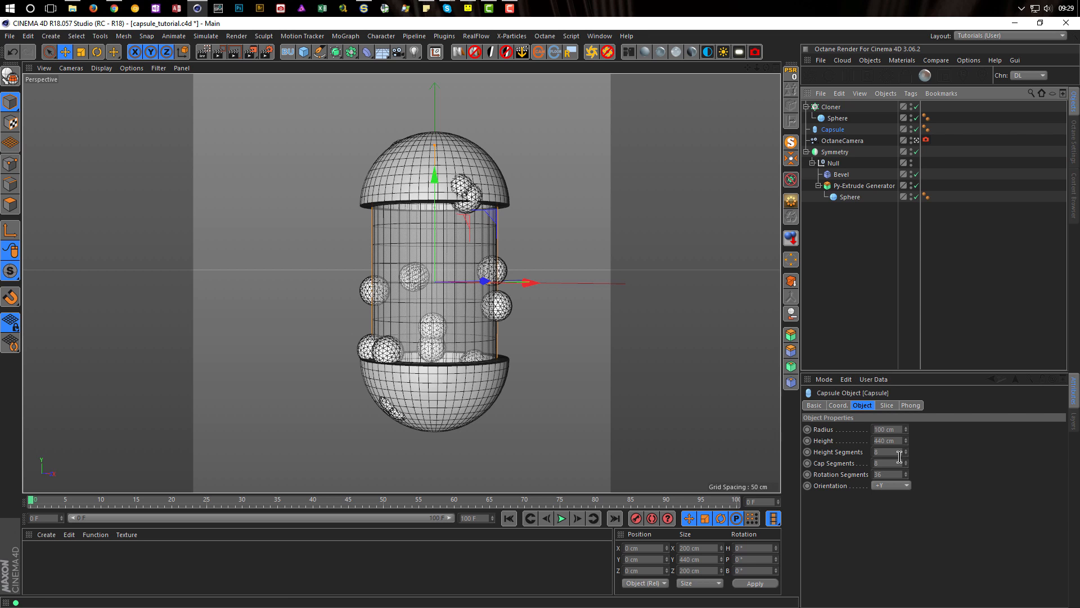
{"action": "key", "text": "t"}
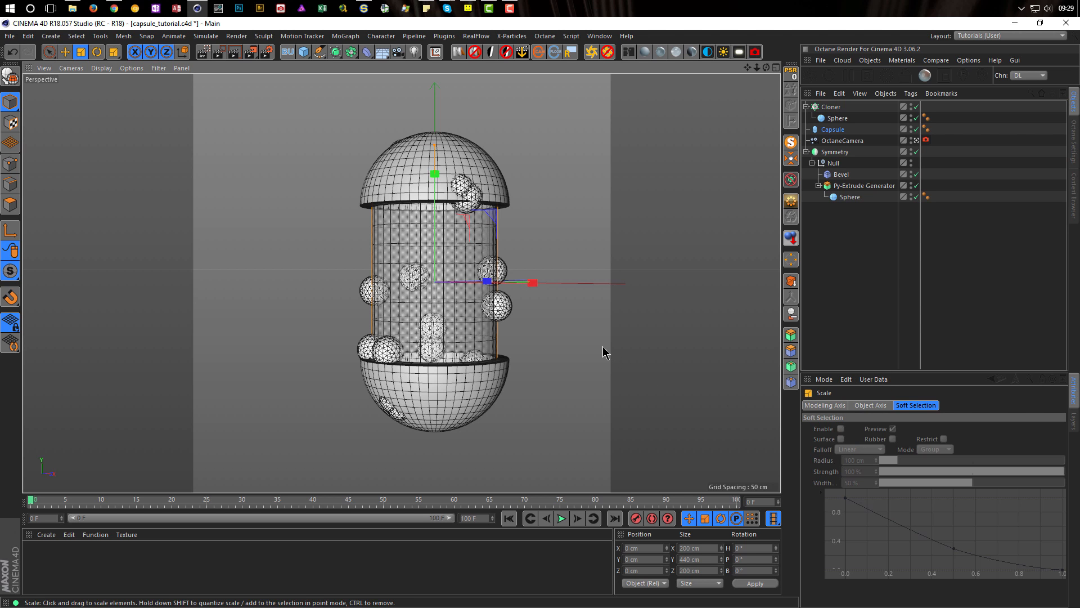
{"action": "mouse_move", "coordinate": [619, 337]}
{"action": "left_mouse_down"}
{"action": "mouse_move", "coordinate": [488, 348]}
{"action": "mouse_move", "coordinate": [522, 345]}
{"action": "left_mouse_up"}
{"action": "right_click_drag", "start_coordinate": [414, 310], "coordinate": [487, 306], "text": "alt"}
{"action": "left_click_drag", "start_coordinate": [487, 306], "coordinate": [456, 272], "text": "alt"}
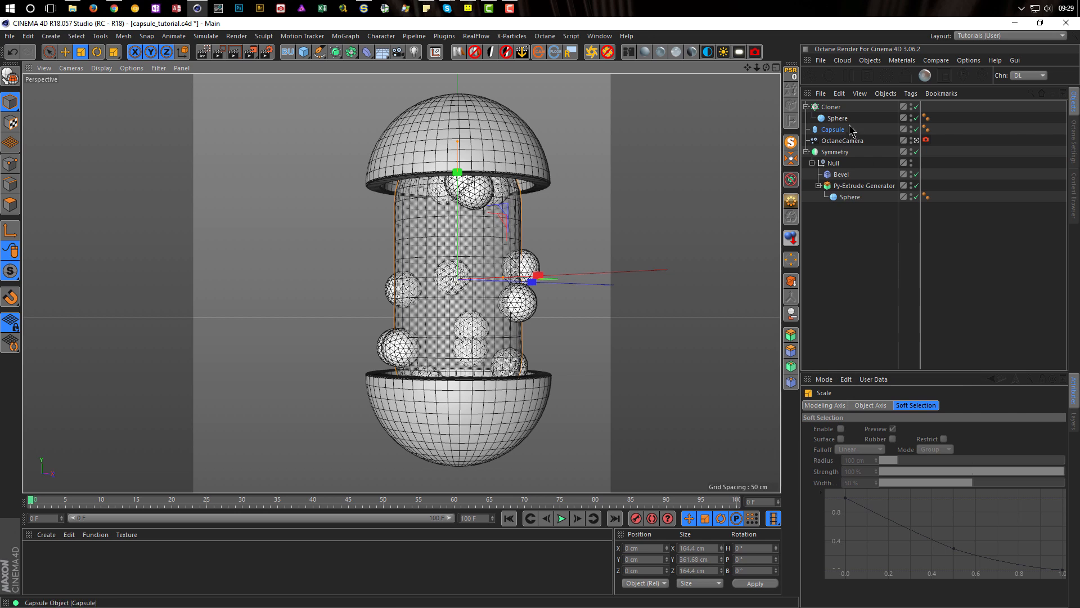
Raise the cloner's count to 70 and compare the spheres with the reference image in the Picture Viewer
{"action": "left_click", "coordinate": [831, 107]}
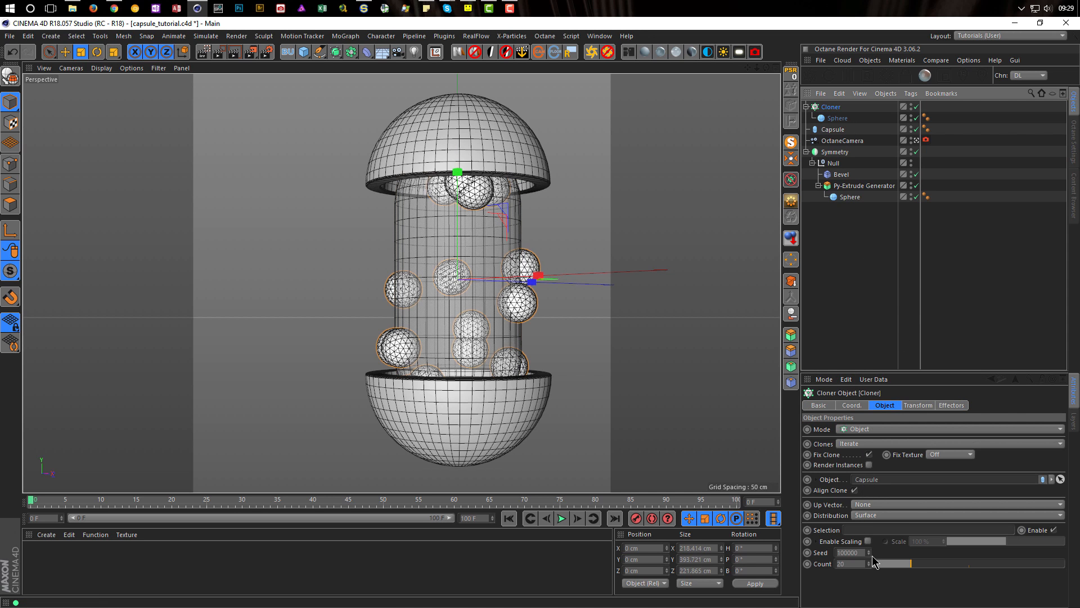
{"action": "left_click_drag", "start_coordinate": [912, 563], "coordinate": [1007, 556]}
{"action": "left_click_drag", "start_coordinate": [485, 314], "coordinate": [376, 326], "text": "alt"}
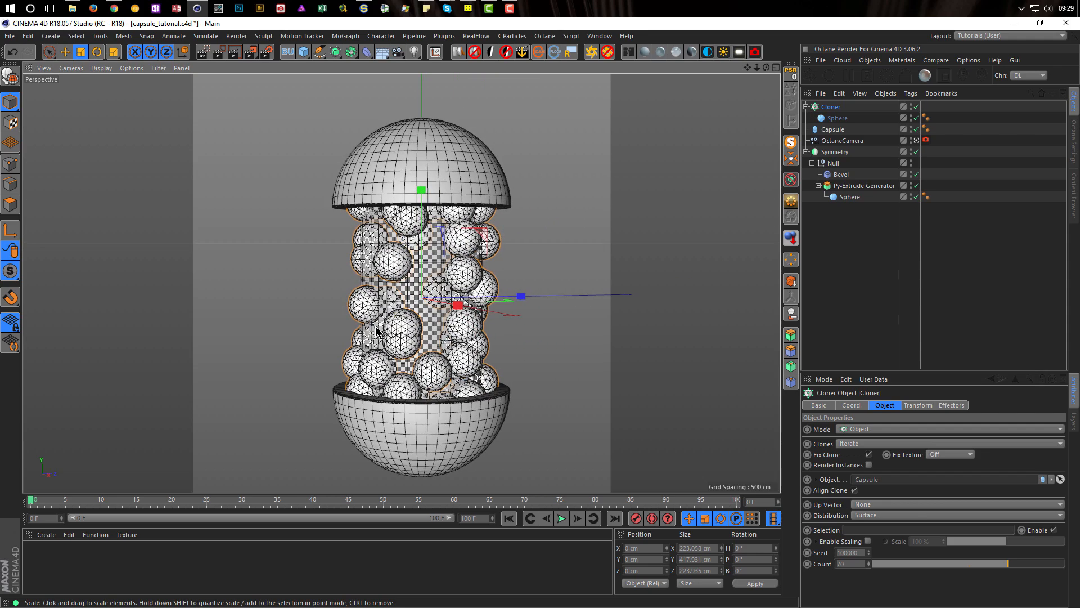
{"action": "key", "text": "shift+F6"}
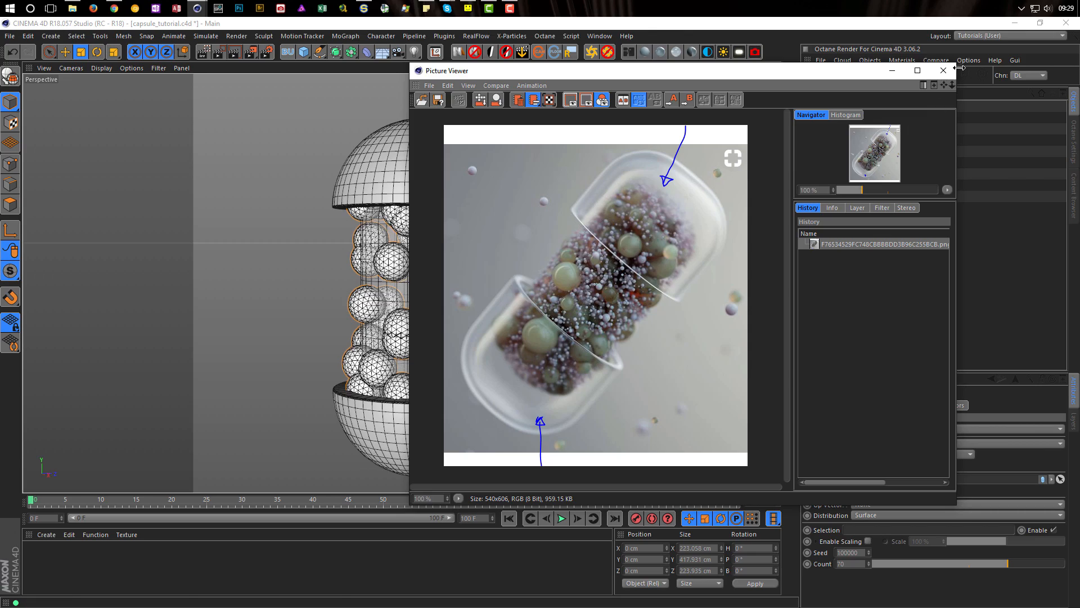
{"action": "left_click", "coordinate": [943, 69]}
{"action": "left_click_drag", "start_coordinate": [443, 317], "coordinate": [437, 352], "text": "alt"}
Distribute the clones through the inner capsule's volume and raise their count to 100
{"action": "left_click", "coordinate": [873, 516]}
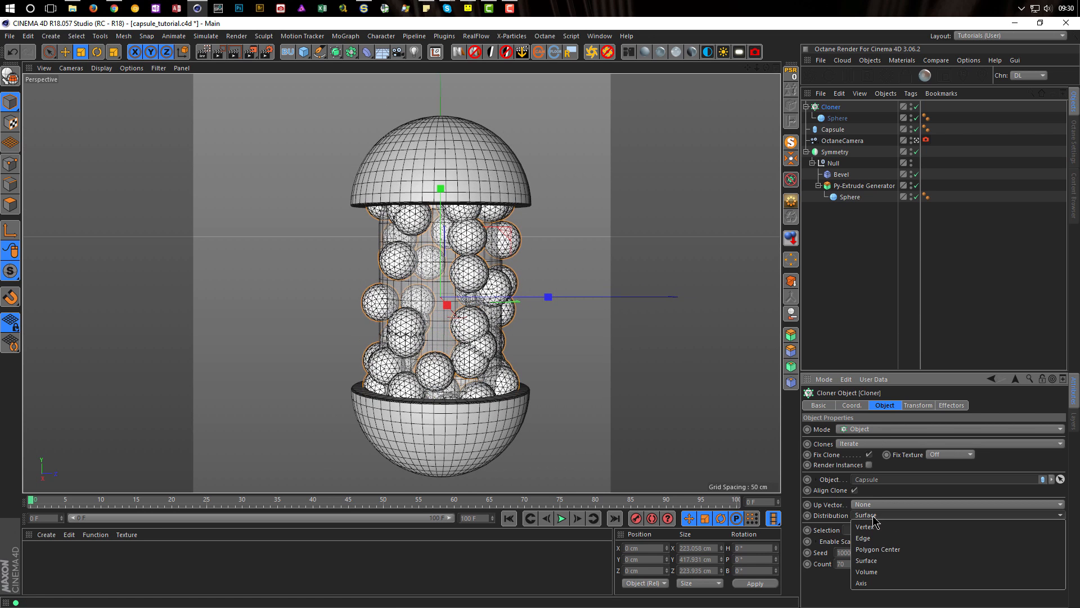
{"action": "left_click", "coordinate": [903, 573]}
{"action": "left_click_drag", "start_coordinate": [411, 303], "coordinate": [487, 280], "text": "alt"}
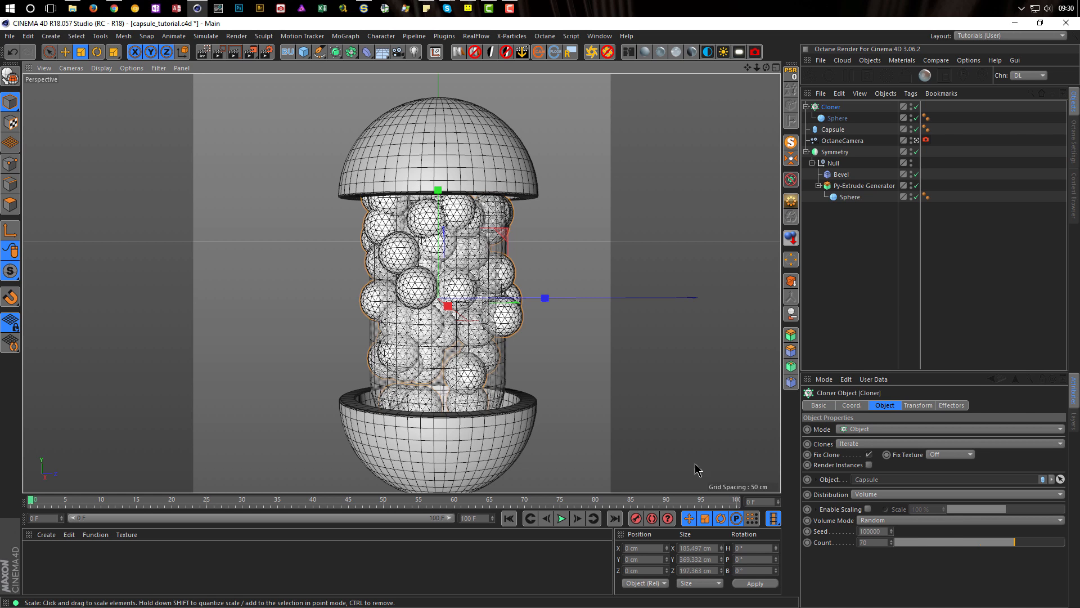
{"action": "left_click_drag", "start_coordinate": [1016, 543], "coordinate": [1069, 542]}
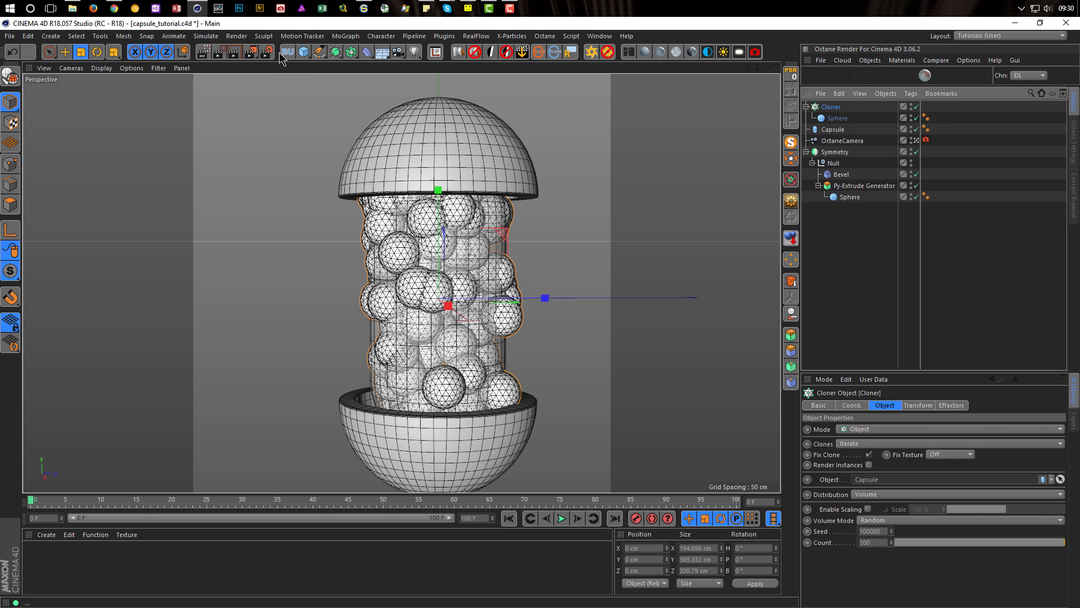
Add a Push Apart effector to the cloner, using Scale Apart mode with a 15 cm radius
{"action": "left_click", "coordinate": [345, 36]}
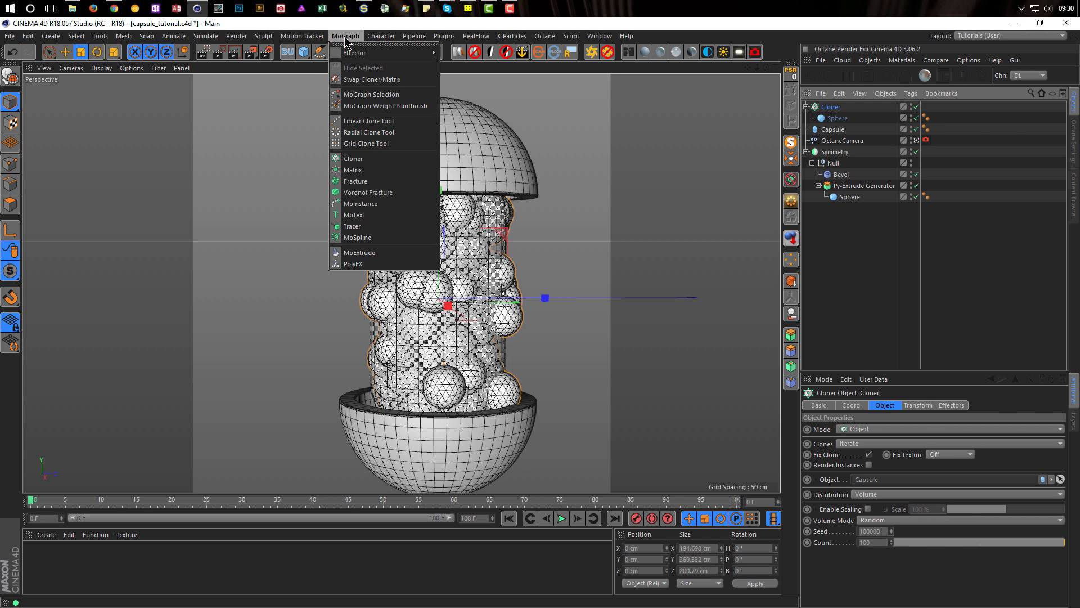
{"action": "mouse_move", "coordinate": [354, 58]}
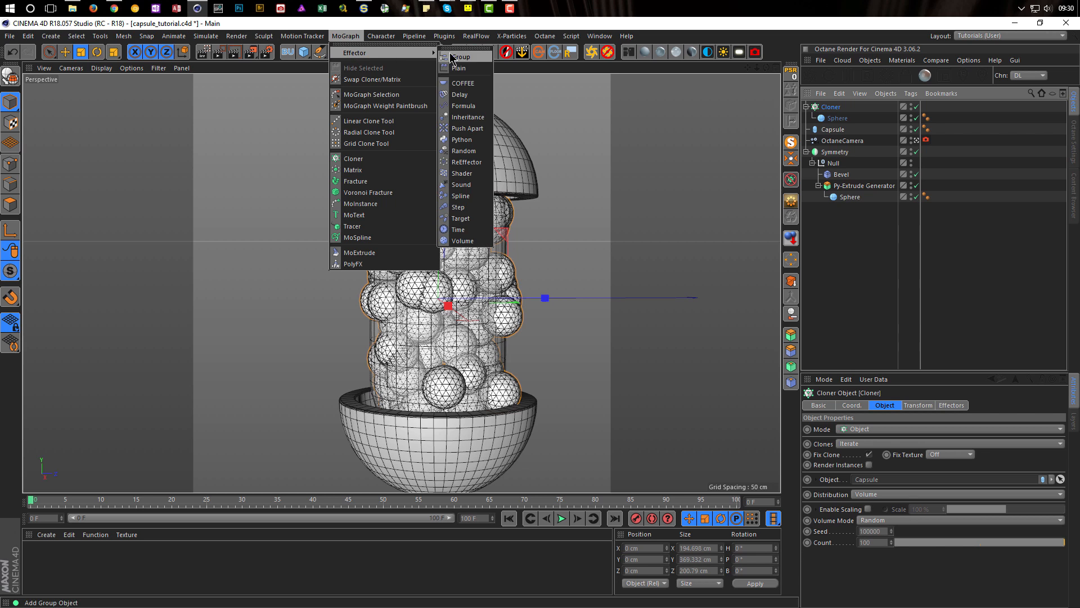
{"action": "left_click", "coordinate": [469, 128]}
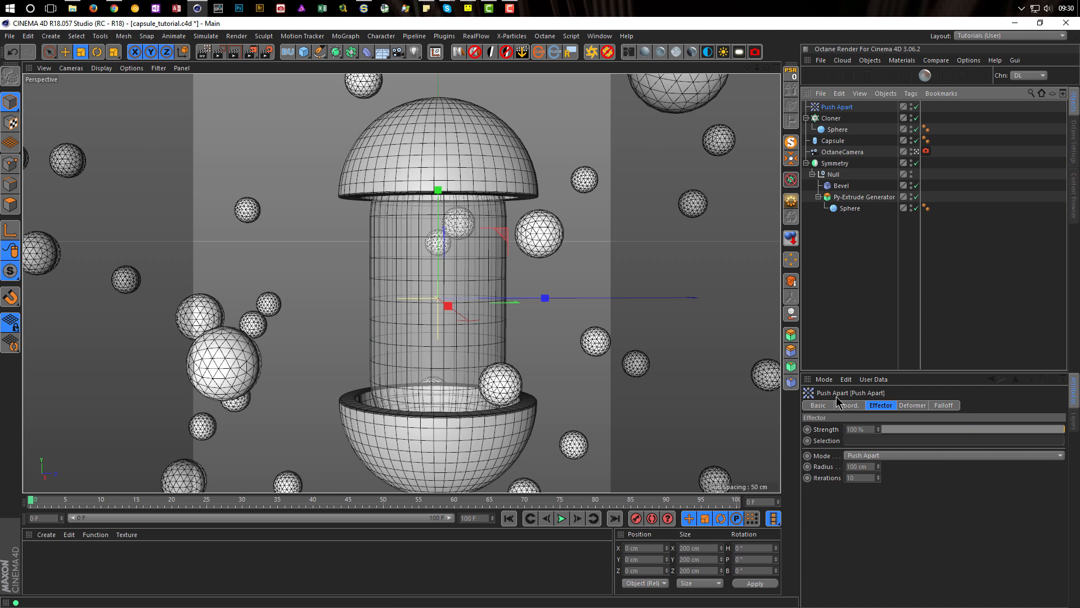
{"action": "left_click", "coordinate": [870, 457]}
{"action": "left_click", "coordinate": [867, 489]}
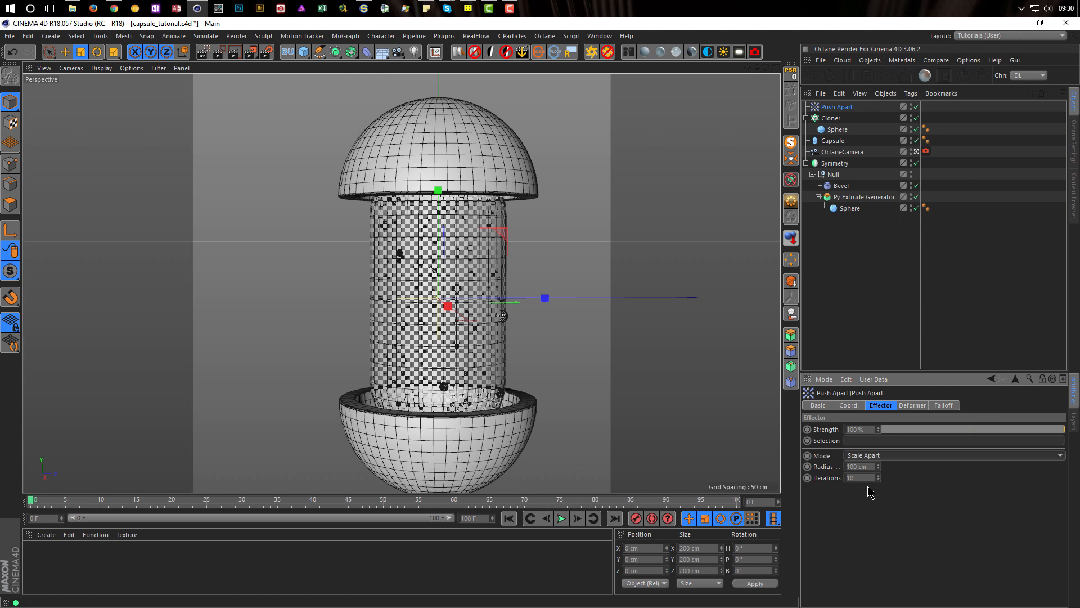
{"action": "scroll", "coordinate": [503, 344], "scroll_direction": "up", "scroll_amount": 2}
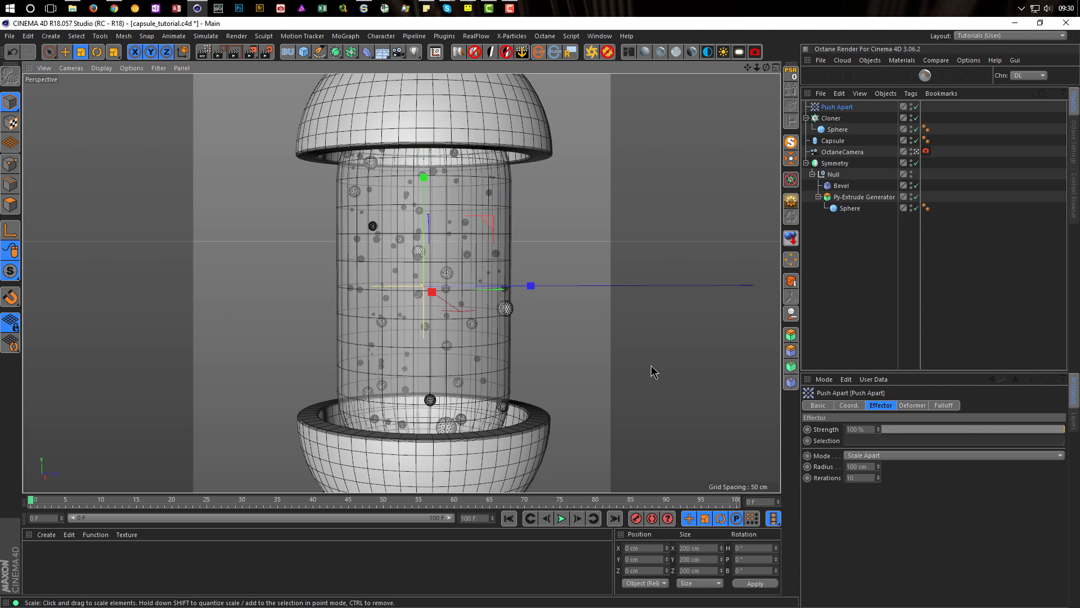
{"action": "left_click_drag", "start_coordinate": [878, 466], "coordinate": [787, 467]}
{"action": "left_click_drag", "start_coordinate": [428, 248], "coordinate": [649, 246], "text": "alt"}
{"action": "left_click_drag", "start_coordinate": [472, 236], "coordinate": [435, 211], "text": "alt"}
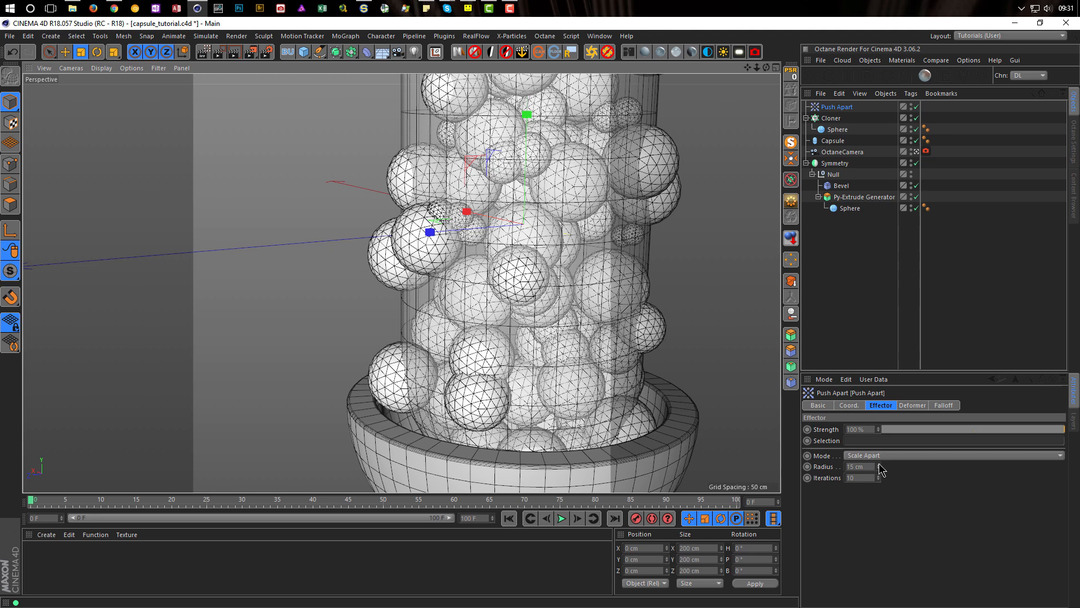
Lower the cloner's seed to 99998 to try other random arrangements of the spheres
{"action": "left_click", "coordinate": [838, 118]}
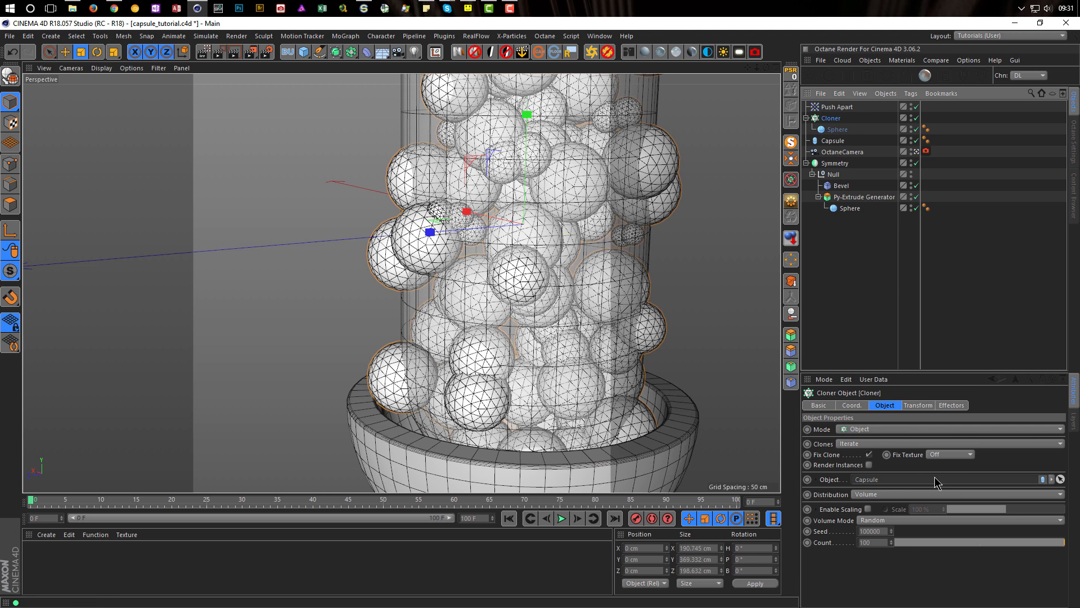
{"action": "left_click", "coordinate": [892, 534]}
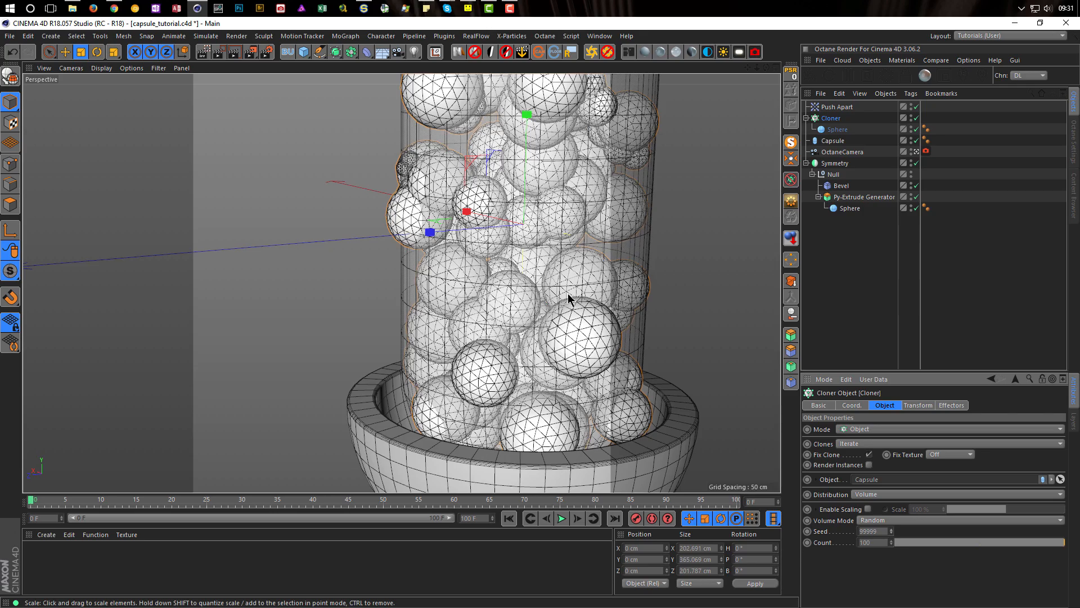
{"action": "right_click_drag", "start_coordinate": [572, 298], "coordinate": [530, 291], "text": "alt"}
{"action": "middle_click_drag", "start_coordinate": [530, 291], "coordinate": [492, 308], "text": "alt"}
{"action": "left_click_drag", "start_coordinate": [492, 309], "coordinate": [421, 325], "text": "alt"}
{"action": "left_click", "coordinate": [891, 534]}
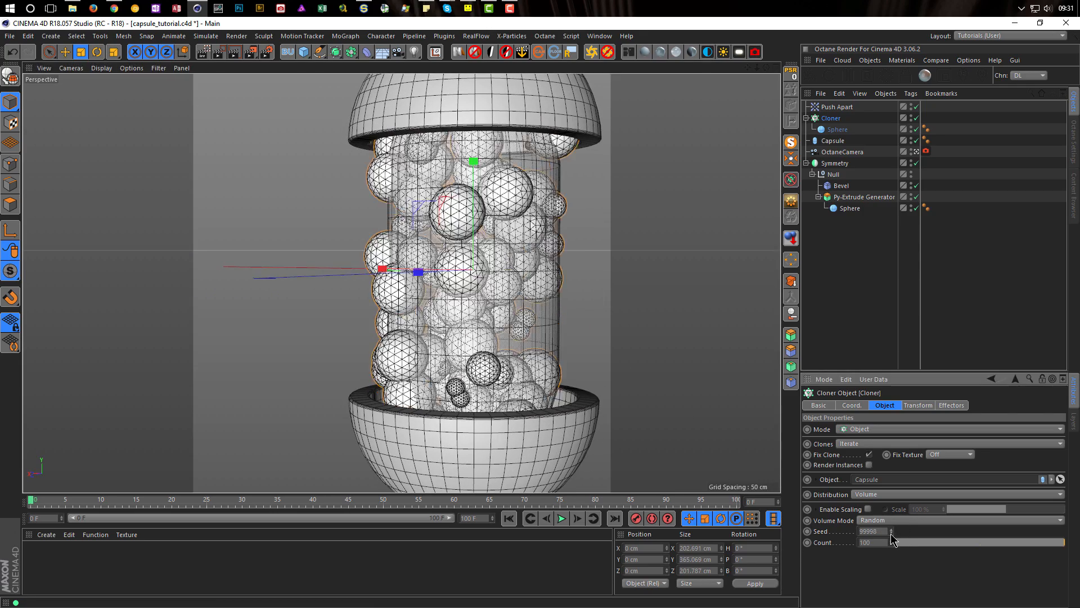
{"action": "left_click_drag", "start_coordinate": [513, 313], "coordinate": [490, 318], "text": "alt"}
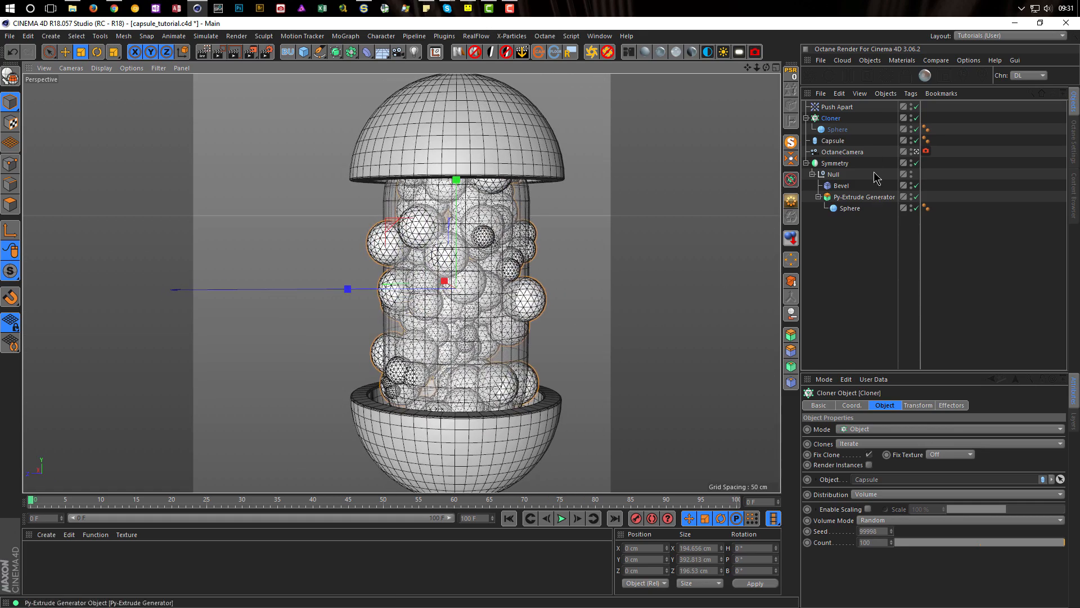
Disable the Push Apart effector and switch the cloner's mode to Grid Array
{"action": "left_click", "coordinate": [847, 108]}
{"action": "left_click", "coordinate": [916, 107]}
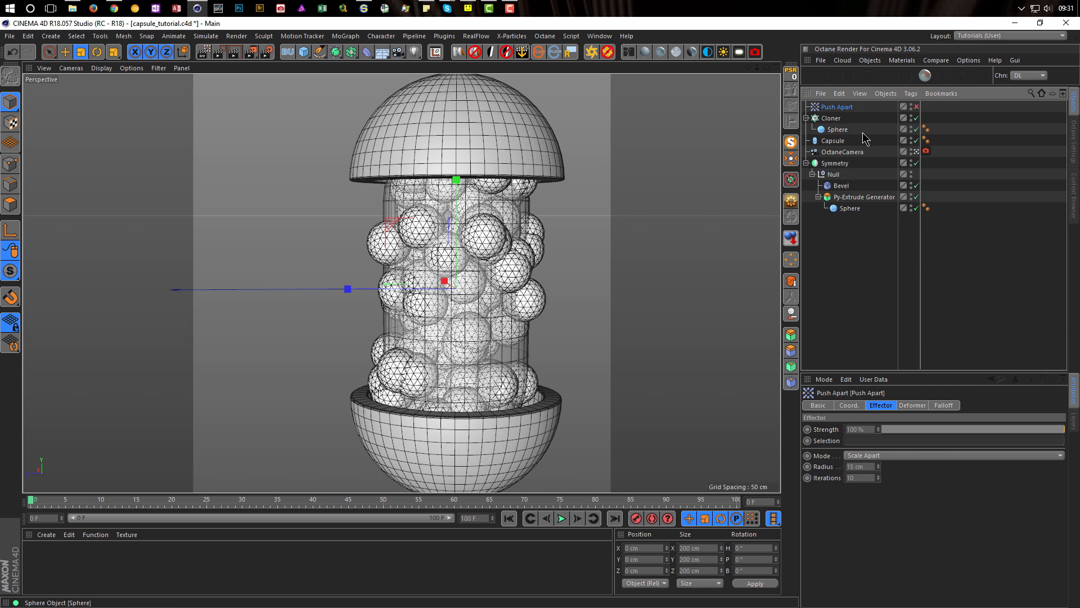
{"action": "left_click", "coordinate": [831, 118]}
{"action": "left_click", "coordinate": [862, 430]}
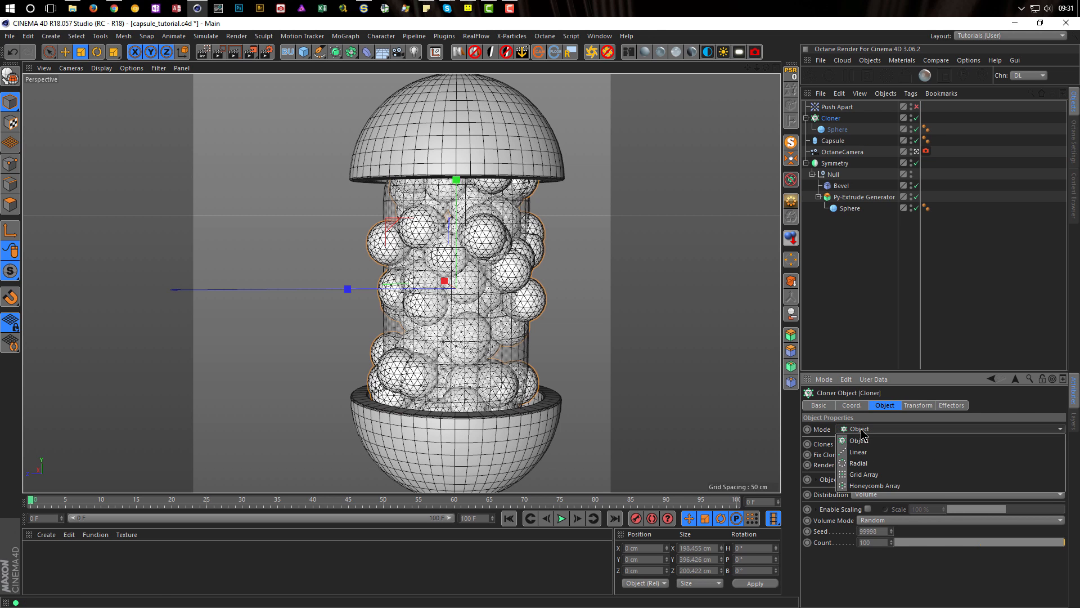
{"action": "left_click", "coordinate": [866, 476]}
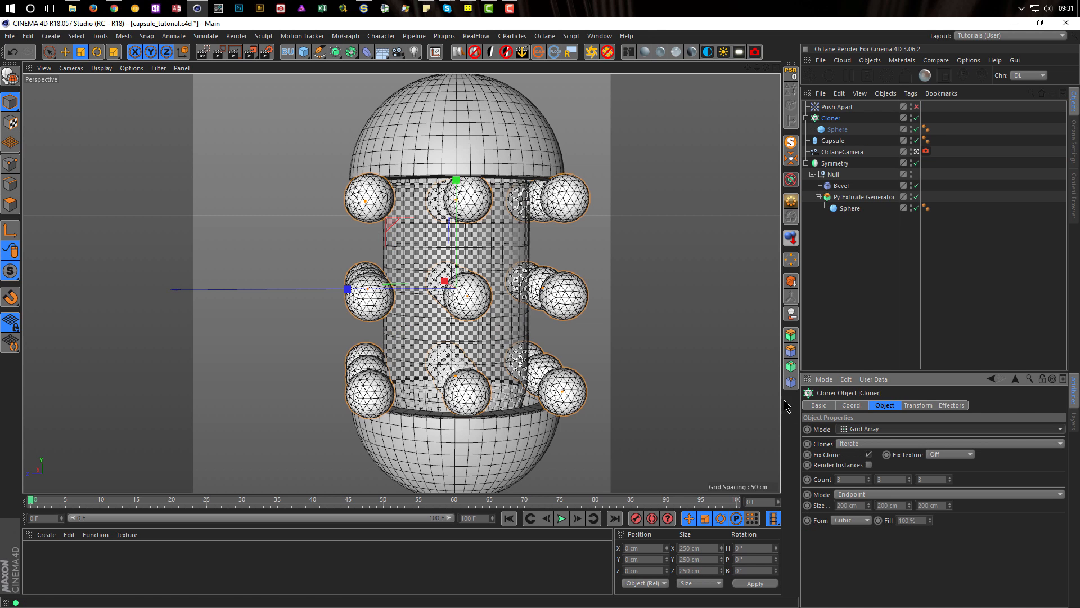
Working in the Top view, shrink the clone grid to 50 cm in X and Z so it fits inside the capsule
{"action": "middle_click", "coordinate": [596, 332]}
{"action": "middle_click", "coordinate": [592, 242]}
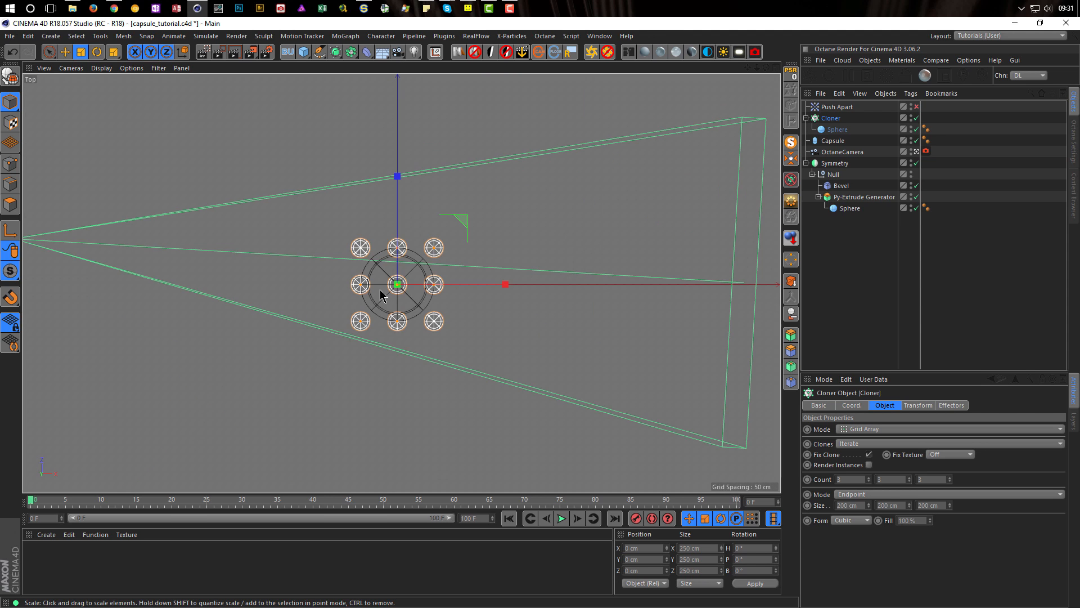
{"action": "left_click_drag", "start_coordinate": [398, 322], "coordinate": [410, 294]}
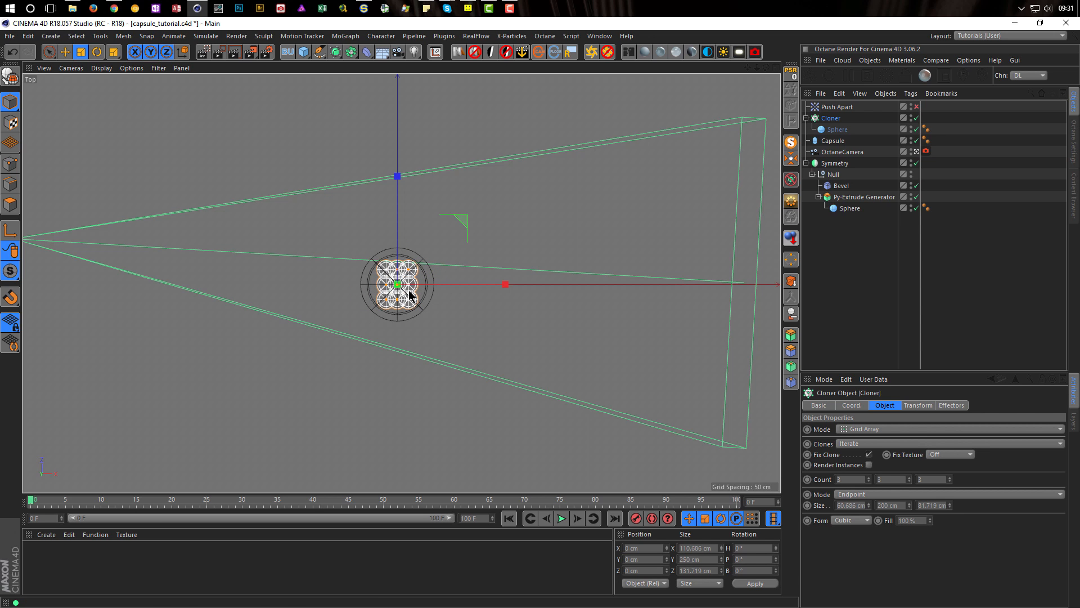
{"action": "left_click", "coordinate": [853, 505]}
{"action": "type", "text": "50"}
{"action": "key", "text": "Tab"}
{"action": "key", "text": "Tab"}
{"action": "type", "text": "50"}
{"action": "key", "text": "Return"}
Working in the Right view, raise the clone grid's Y count to 7 to close the vertical gaps between spheres
{"action": "middle_click", "coordinate": [450, 333]}
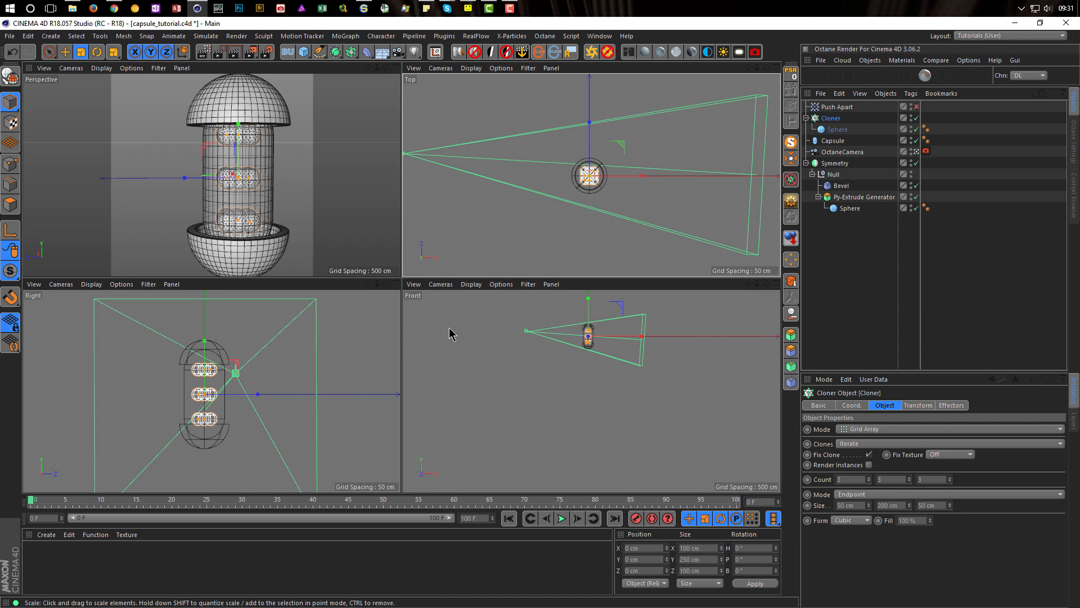
{"action": "middle_click", "coordinate": [252, 393]}
{"action": "scroll", "coordinate": [403, 287], "scroll_direction": "up", "scroll_amount": 2}
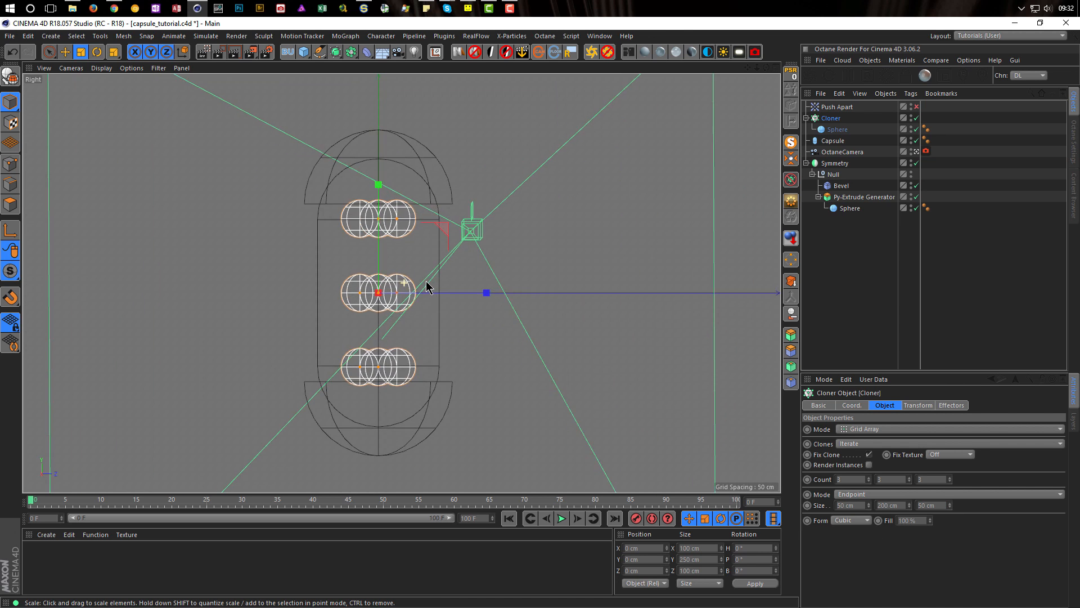
{"action": "left_click", "coordinate": [909, 477]}
{"action": "left_click", "coordinate": [909, 477]}
{"action": "left_click", "coordinate": [909, 477]}
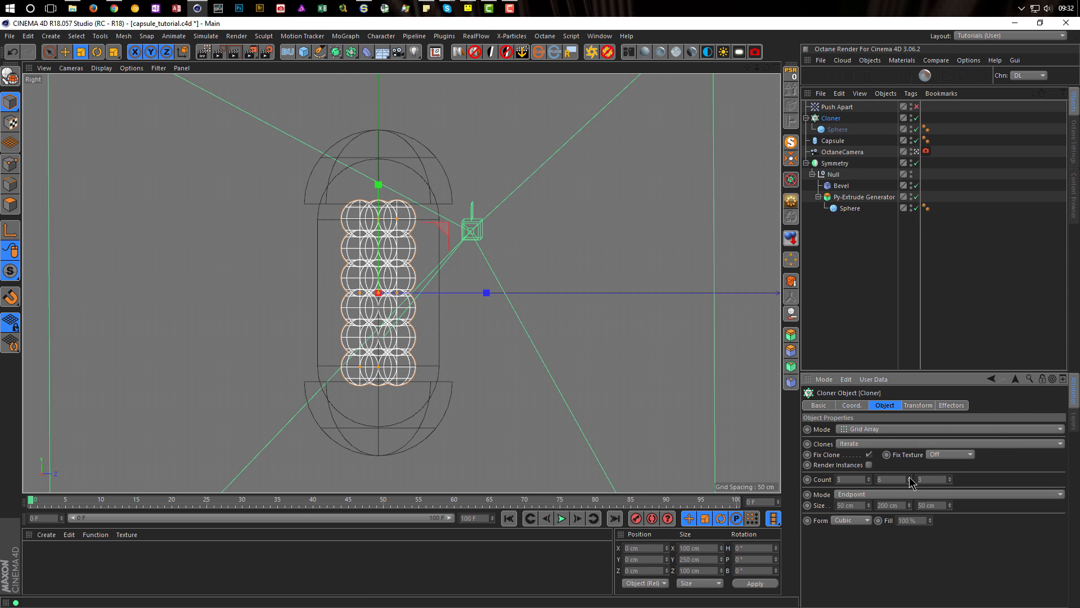
{"action": "left_click", "coordinate": [909, 477]}
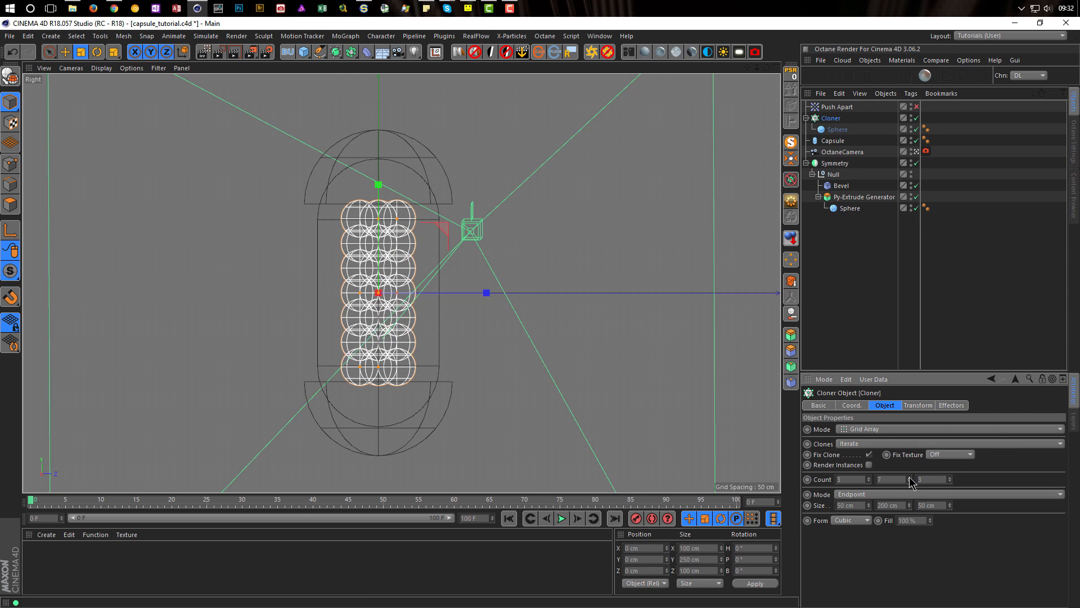
Back in the Perspective view, set the inner capsule's radius to 100 cm and its height to 440 cm
{"action": "middle_click", "coordinate": [601, 369]}
{"action": "middle_click", "coordinate": [257, 223]}
{"action": "left_click_drag", "start_coordinate": [491, 284], "coordinate": [464, 319], "text": "alt"}
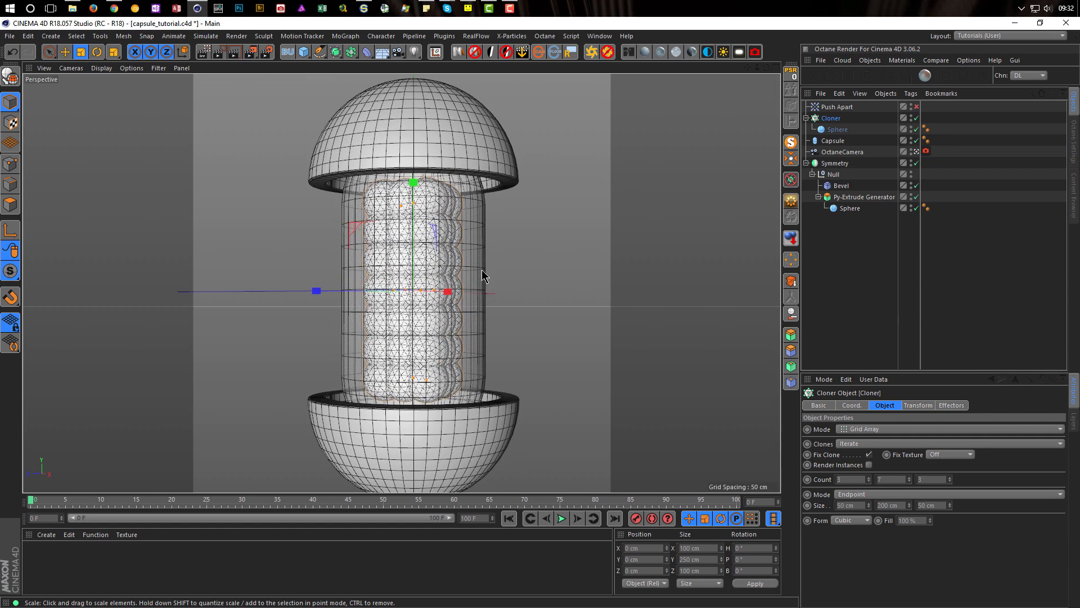
{"action": "left_click", "coordinate": [830, 141]}
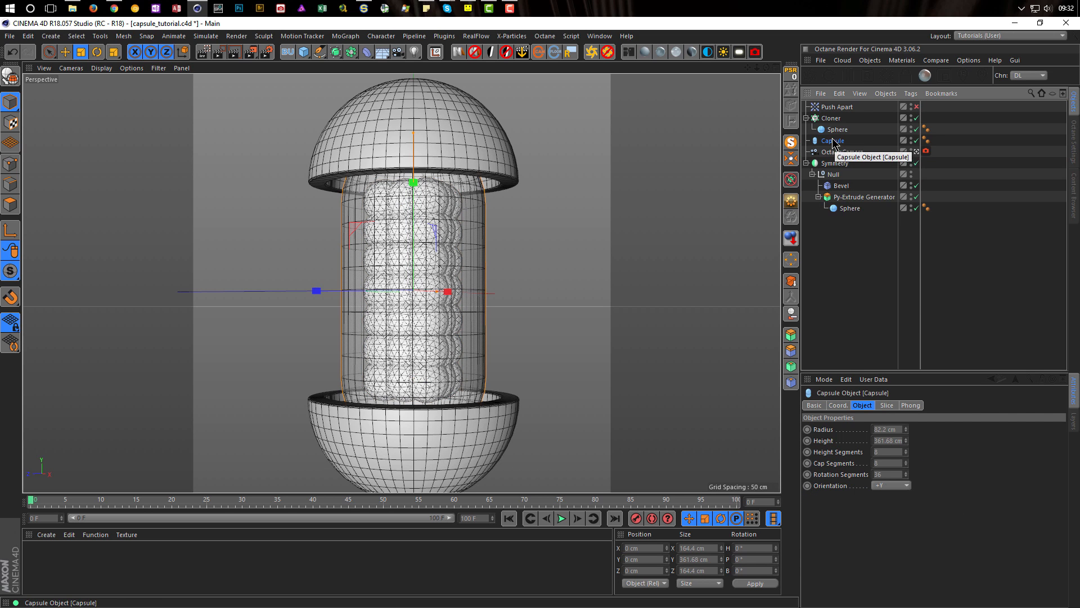
{"action": "double_click", "coordinate": [889, 430]}
{"action": "type", "text": "100"}
{"action": "key", "text": "Tab"}
{"action": "type", "text": "4400"}
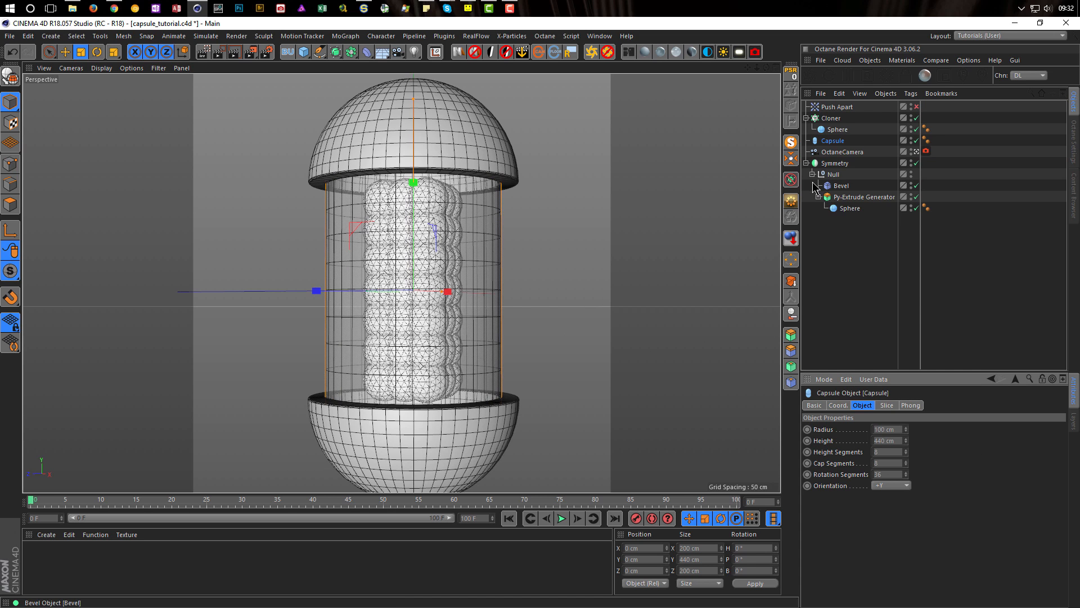
Add a Rigid Body simulation tag to the cloner
{"action": "left_click", "coordinate": [835, 119]}
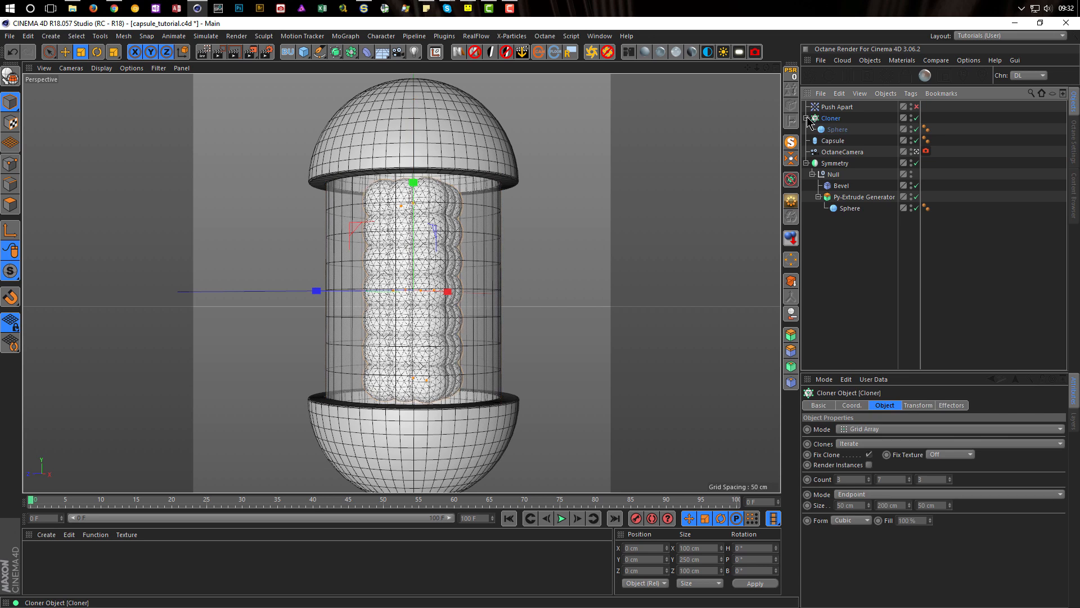
{"action": "right_click", "coordinate": [838, 129]}
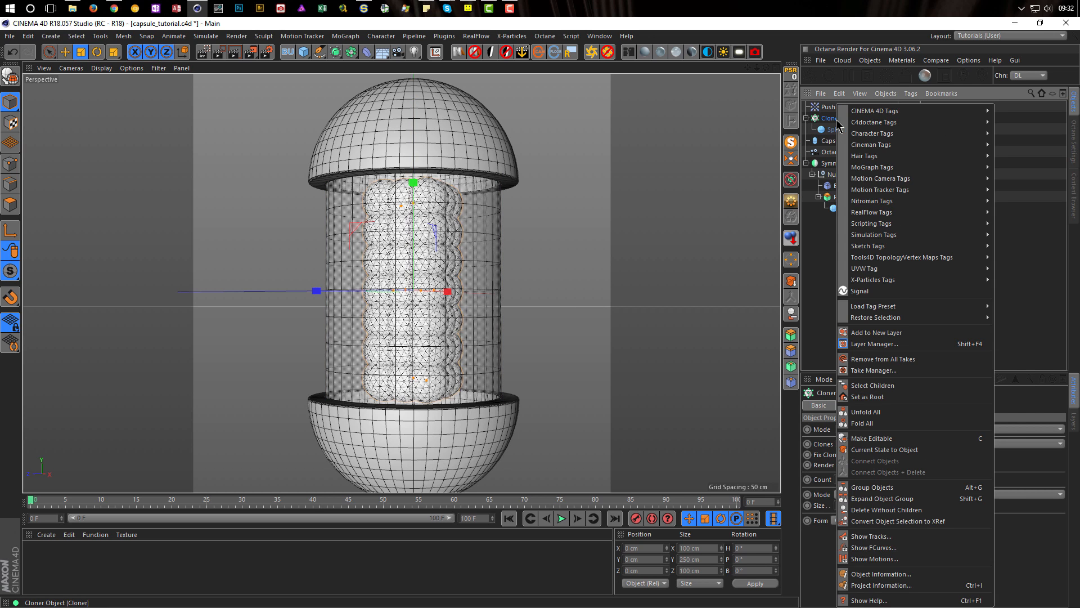
{"action": "mouse_move", "coordinate": [899, 235]}
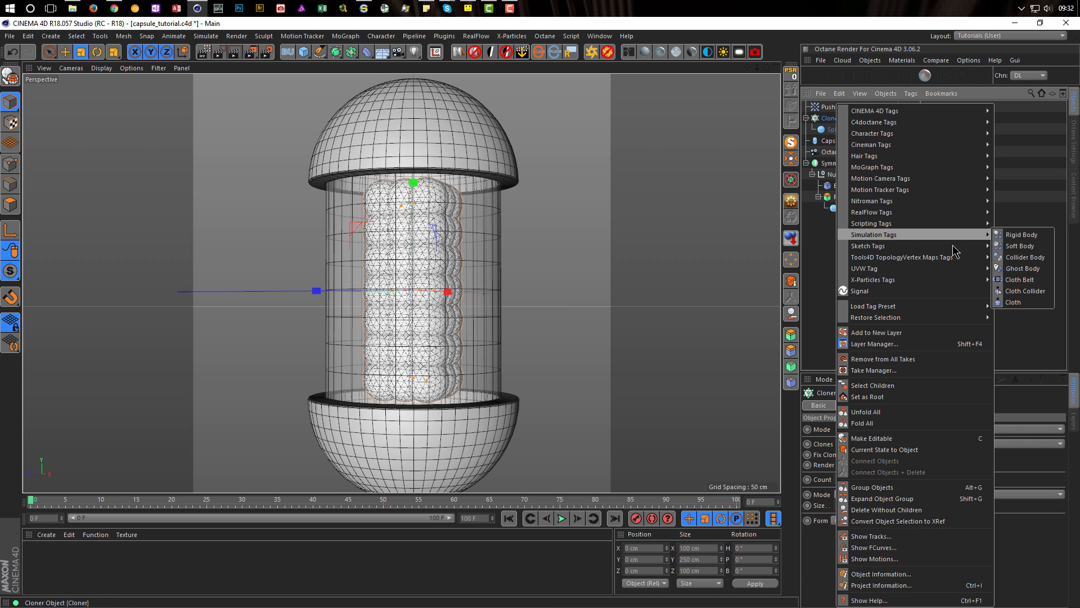
{"action": "left_click", "coordinate": [1036, 235]}
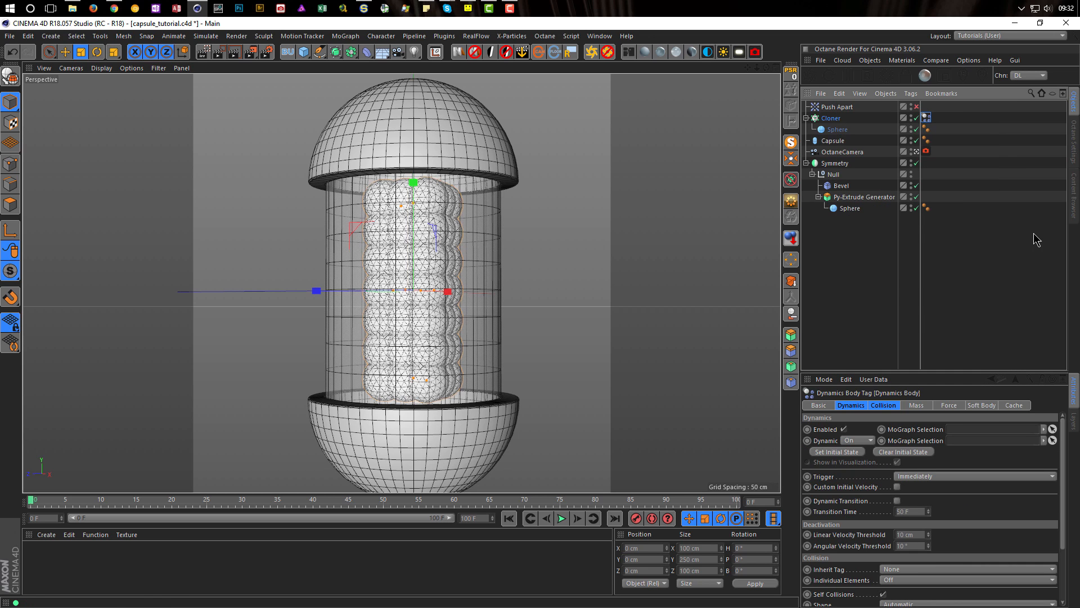
Add a Collider Body tag to the capsule and set its collision shape to Static Mesh
{"action": "left_click", "coordinate": [833, 141]}
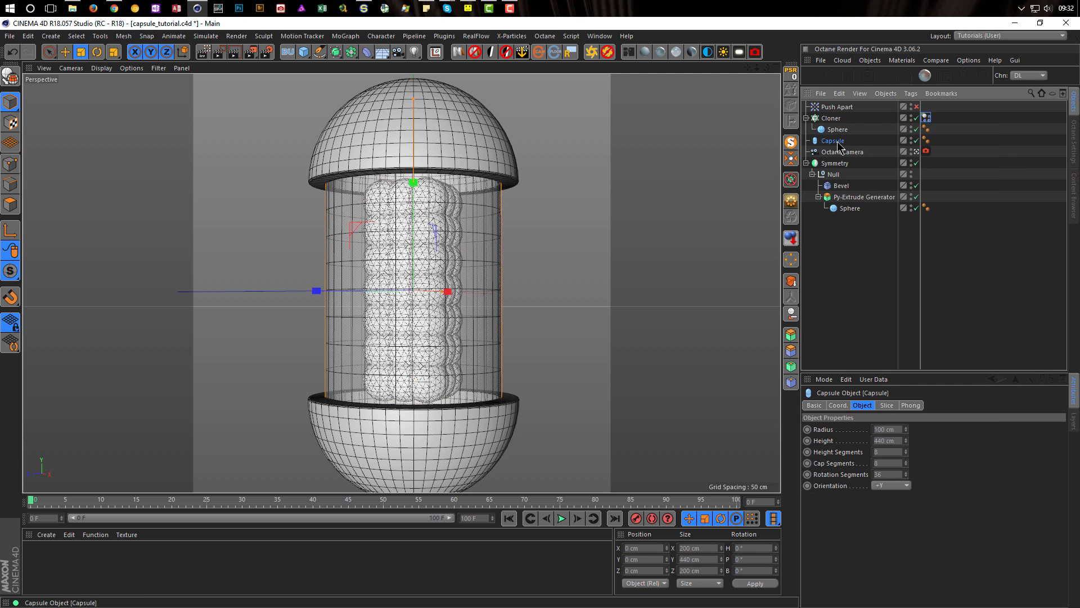
{"action": "right_click", "coordinate": [840, 146]}
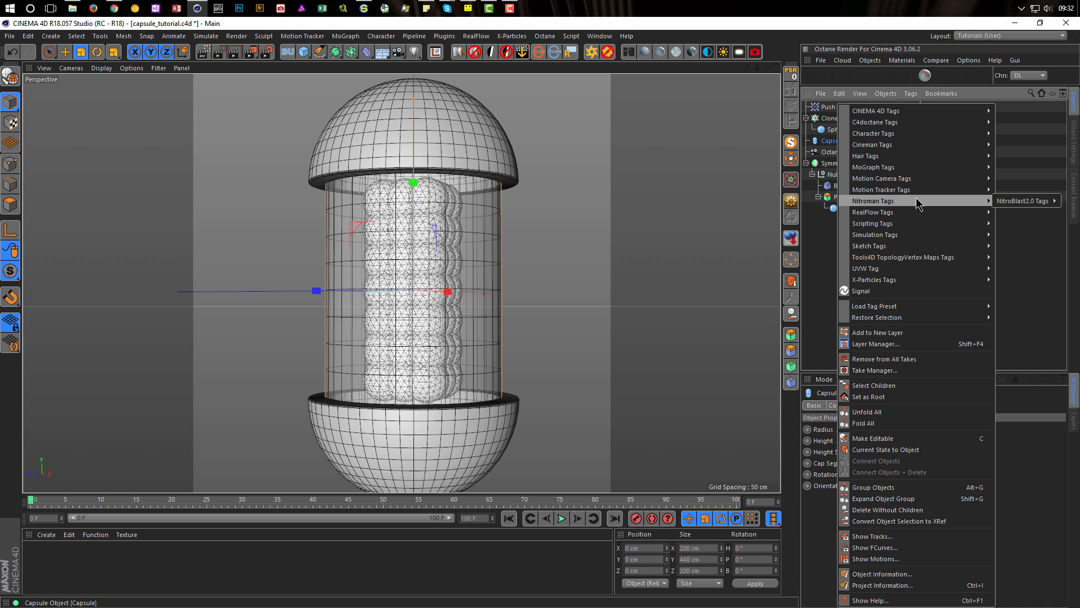
{"action": "mouse_move", "coordinate": [918, 227]}
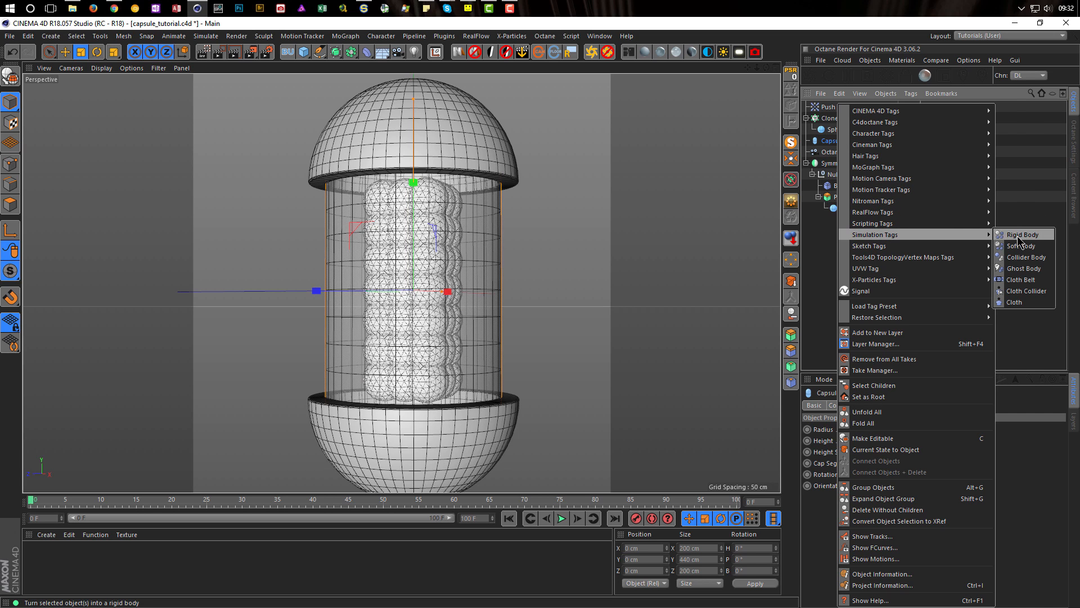
{"action": "left_click", "coordinate": [1038, 263]}
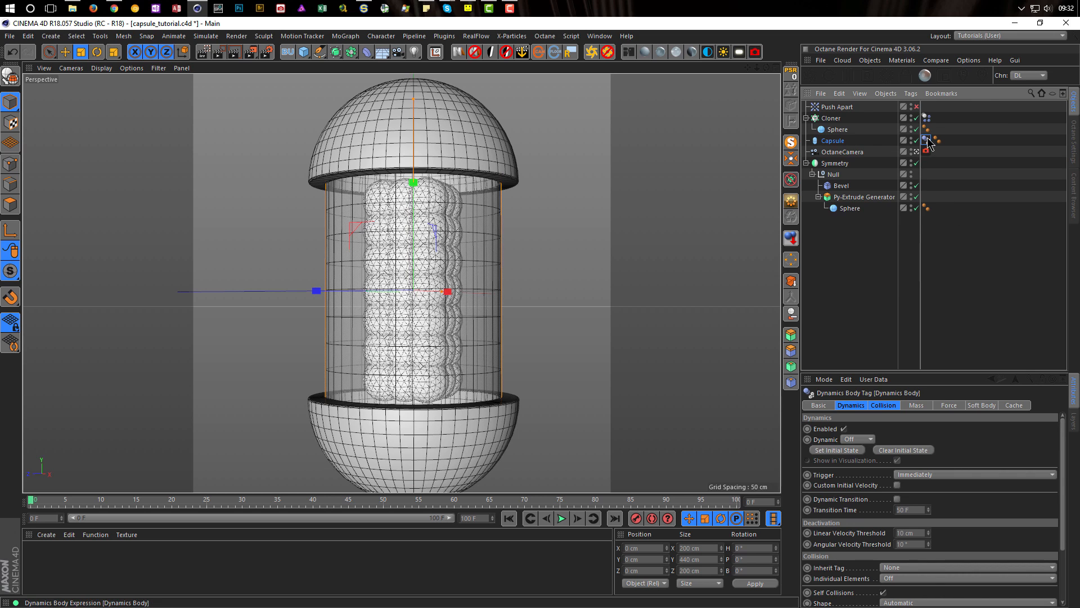
{"action": "left_click", "coordinate": [884, 405]}
{"action": "left_click", "coordinate": [884, 465]}
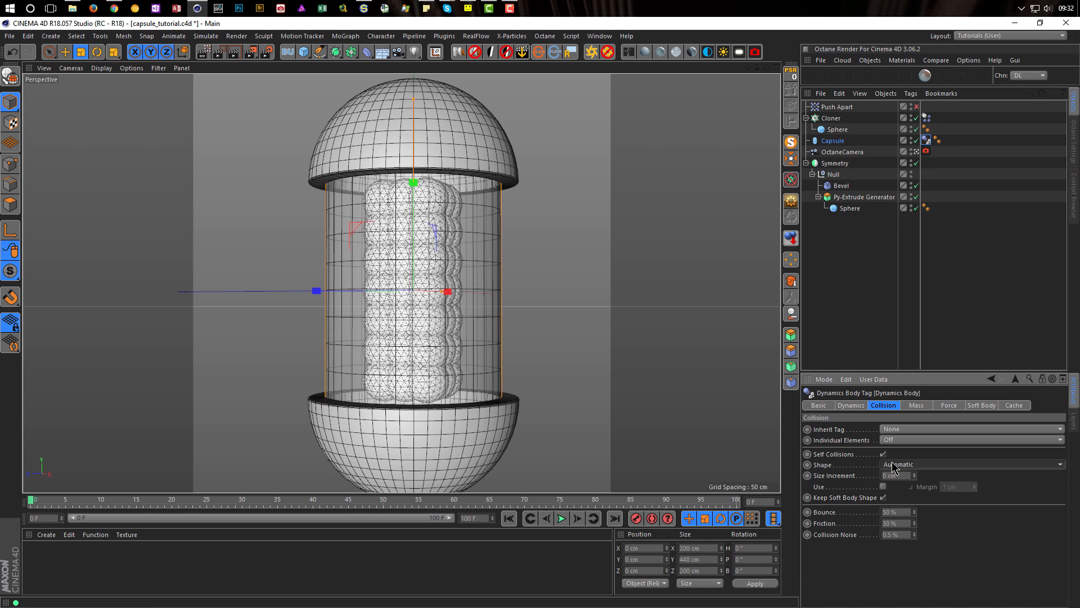
{"action": "left_click", "coordinate": [897, 578]}
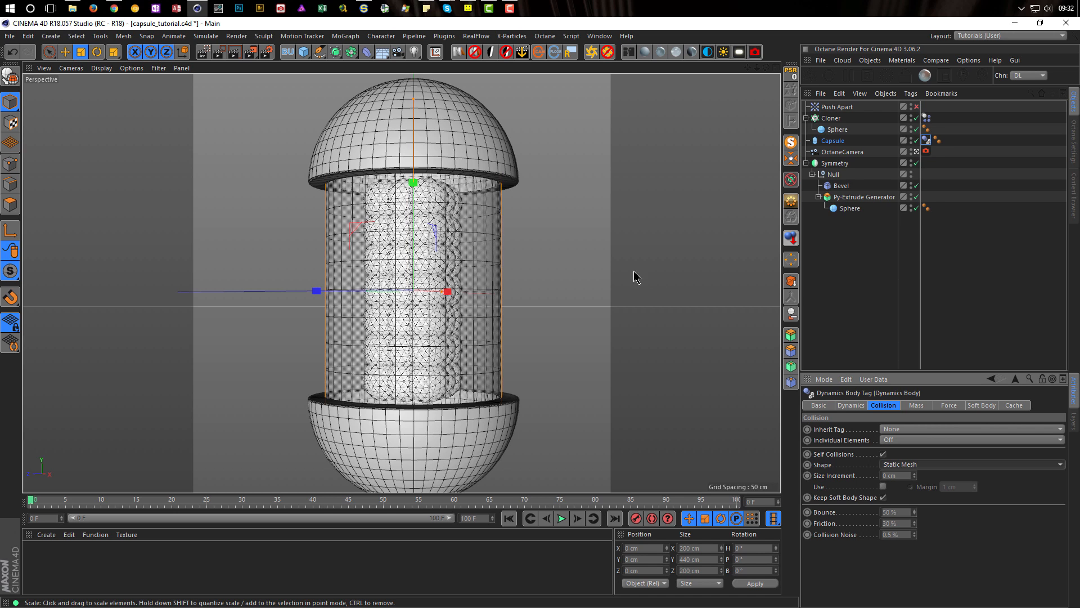
Set the cloner's dynamics tag to Apply Tag to Children with Individual Elements set to All, and play the simulation to test it
{"action": "left_click", "coordinate": [926, 118]}
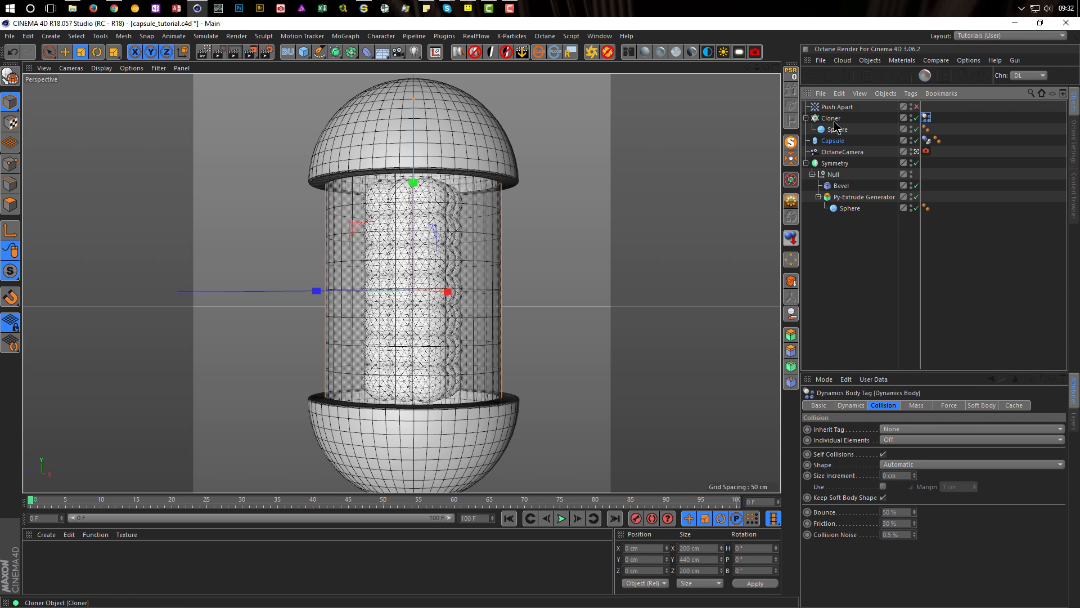
{"action": "left_click", "coordinate": [894, 430]}
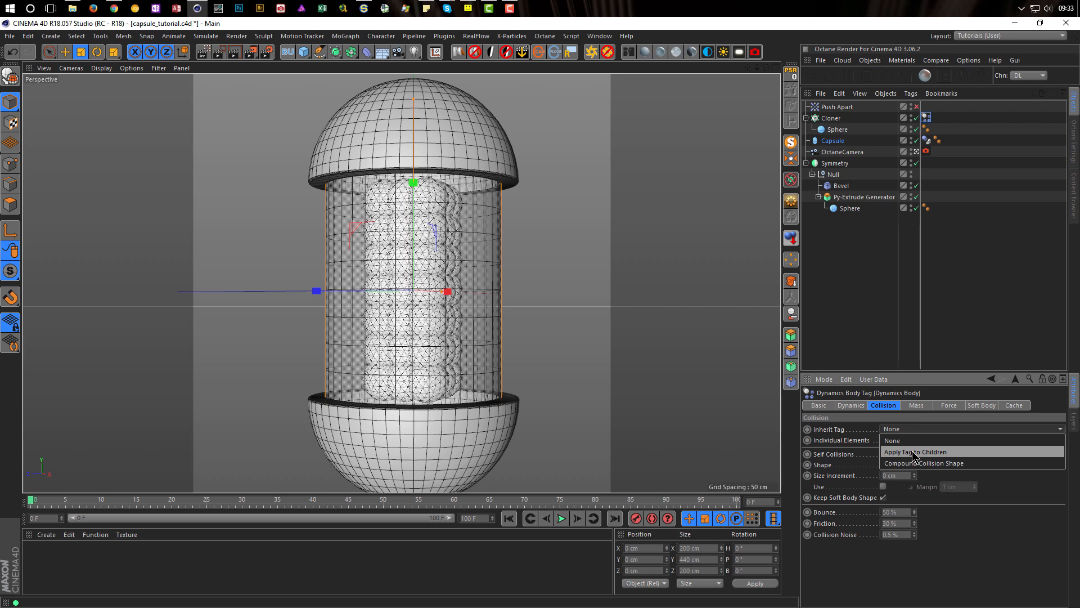
{"action": "left_click", "coordinate": [912, 452]}
{"action": "left_click", "coordinate": [912, 441]}
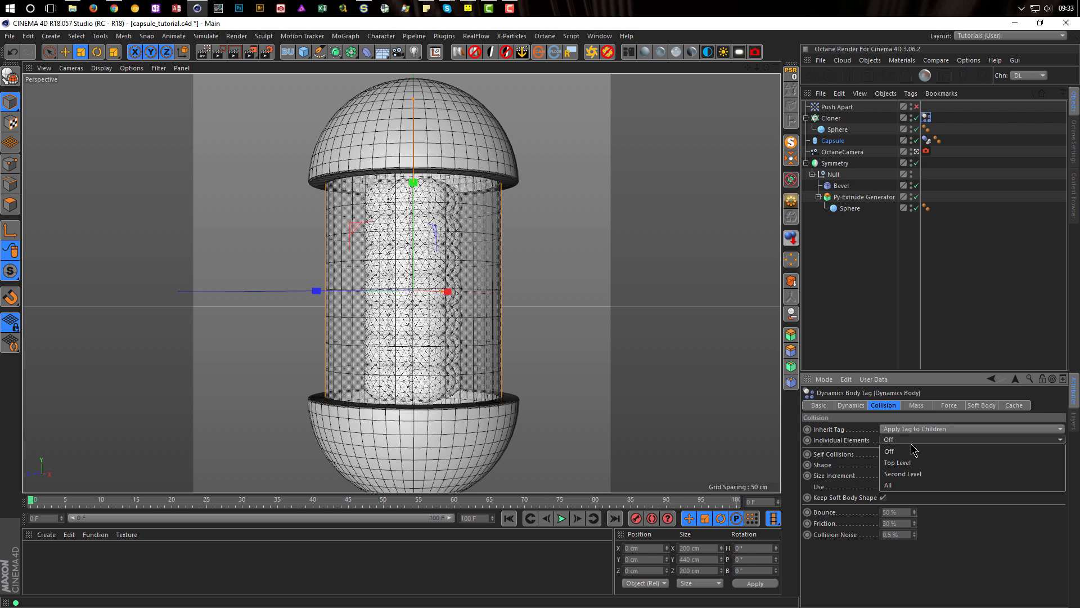
{"action": "left_click", "coordinate": [906, 485]}
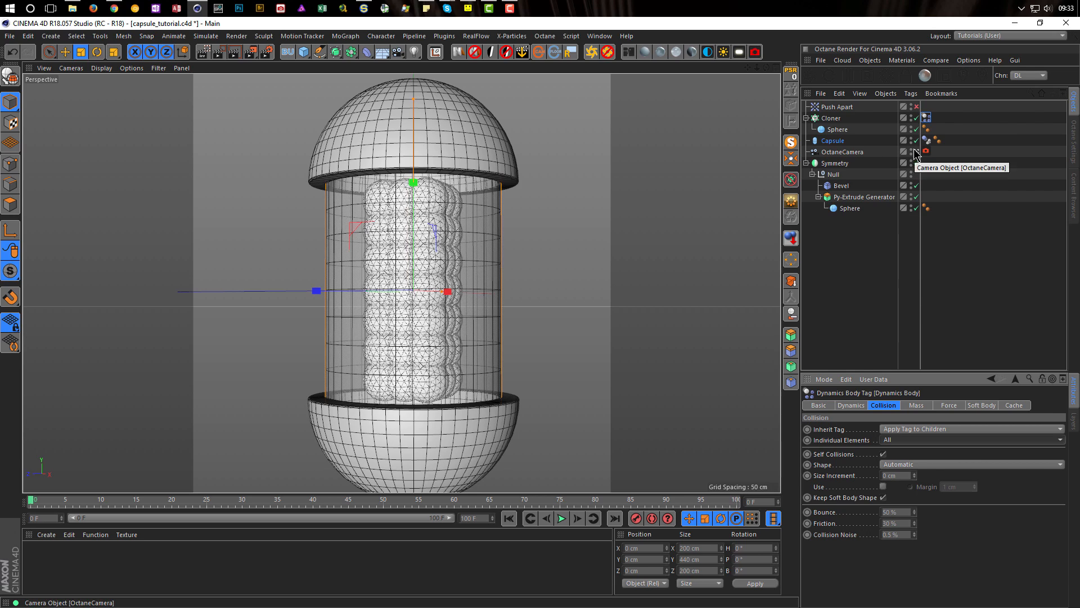
{"action": "left_click", "coordinate": [562, 518]}
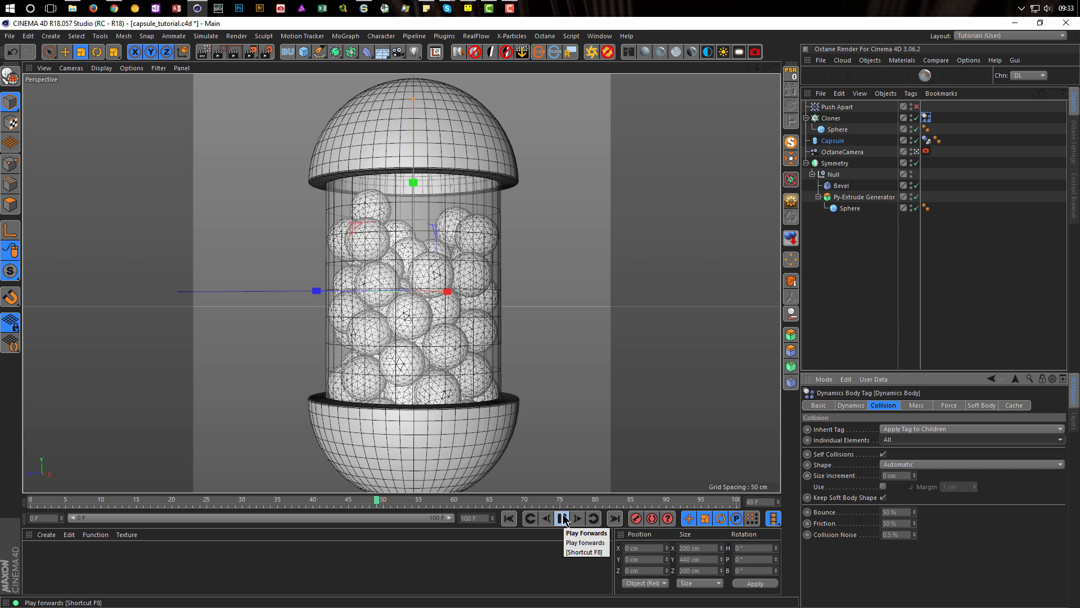
{"action": "left_click", "coordinate": [563, 517]}
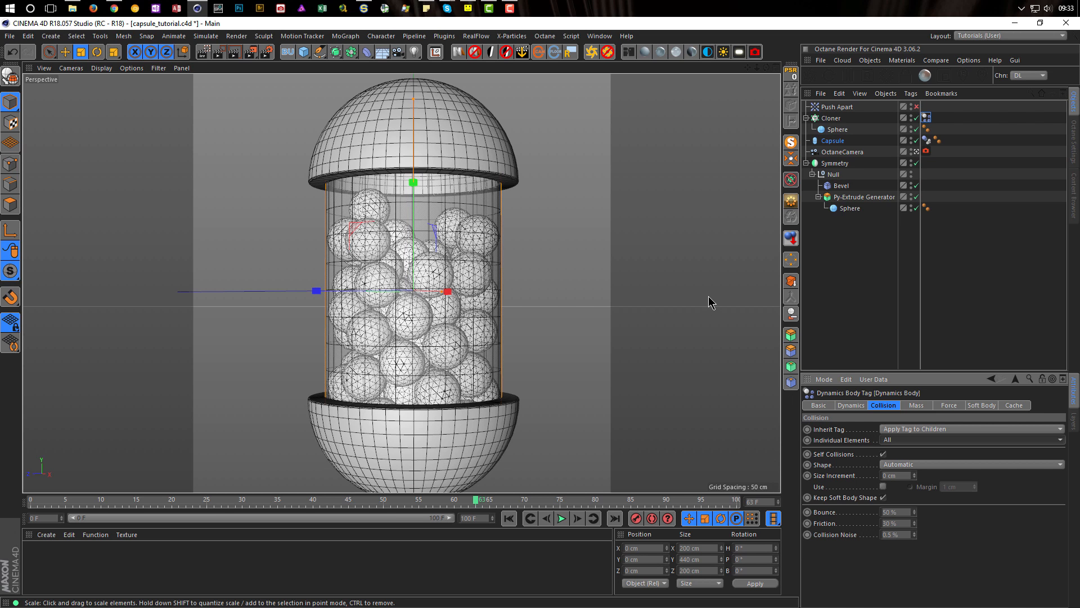
Add a Random effector to the cloner and delete the disabled Push Apart effector
{"action": "left_click", "coordinate": [835, 118]}
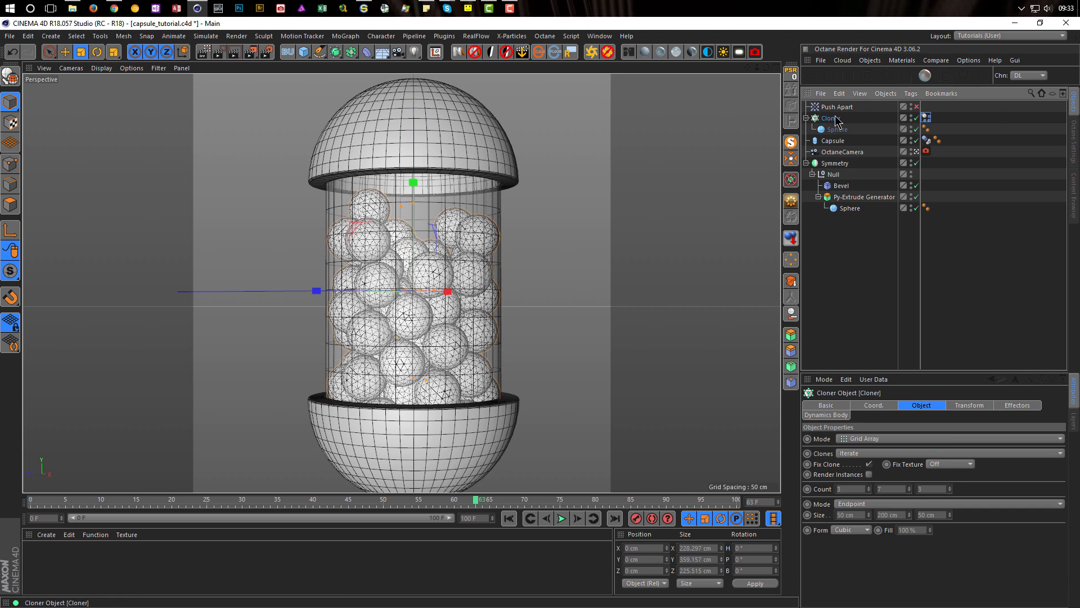
{"action": "left_click", "coordinate": [345, 36]}
{"action": "mouse_move", "coordinate": [436, 53]}
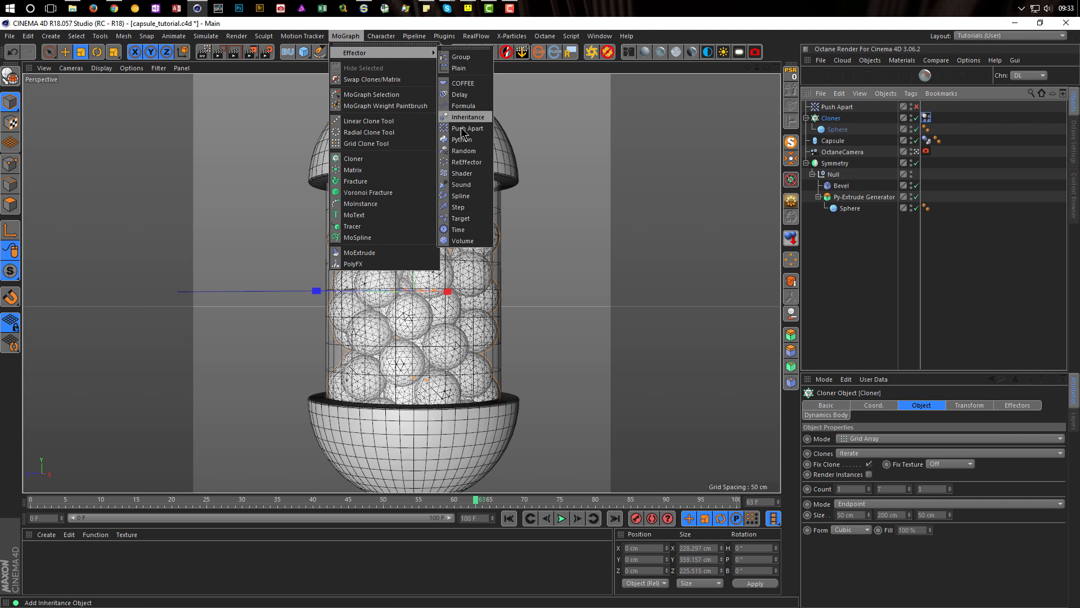
{"action": "left_click", "coordinate": [464, 151]}
{"action": "left_click_drag", "start_coordinate": [837, 118], "coordinate": [840, 104]}
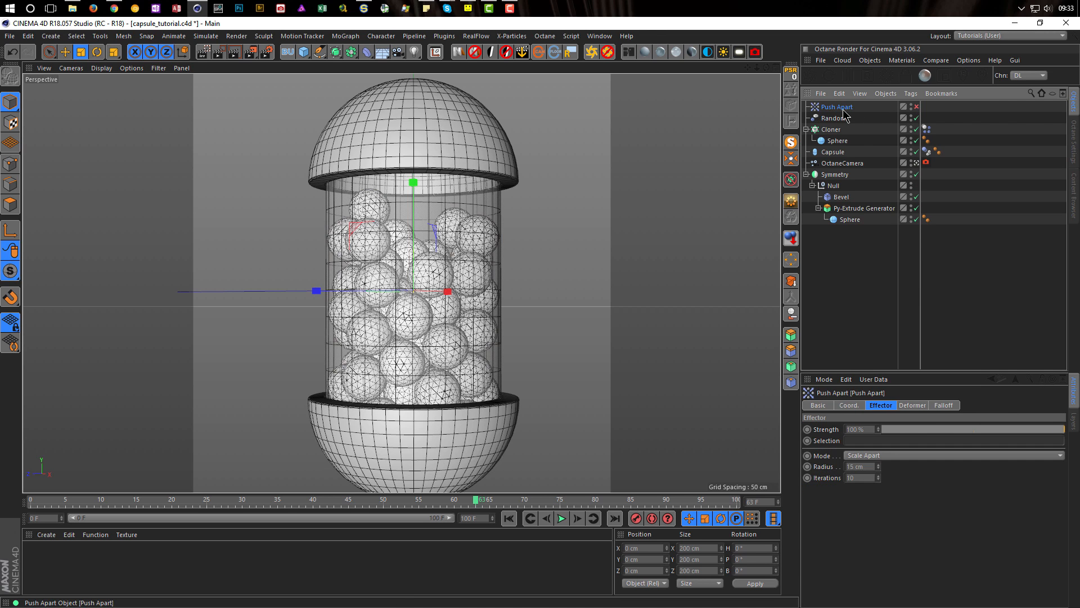
{"action": "key", "text": "Delete"}
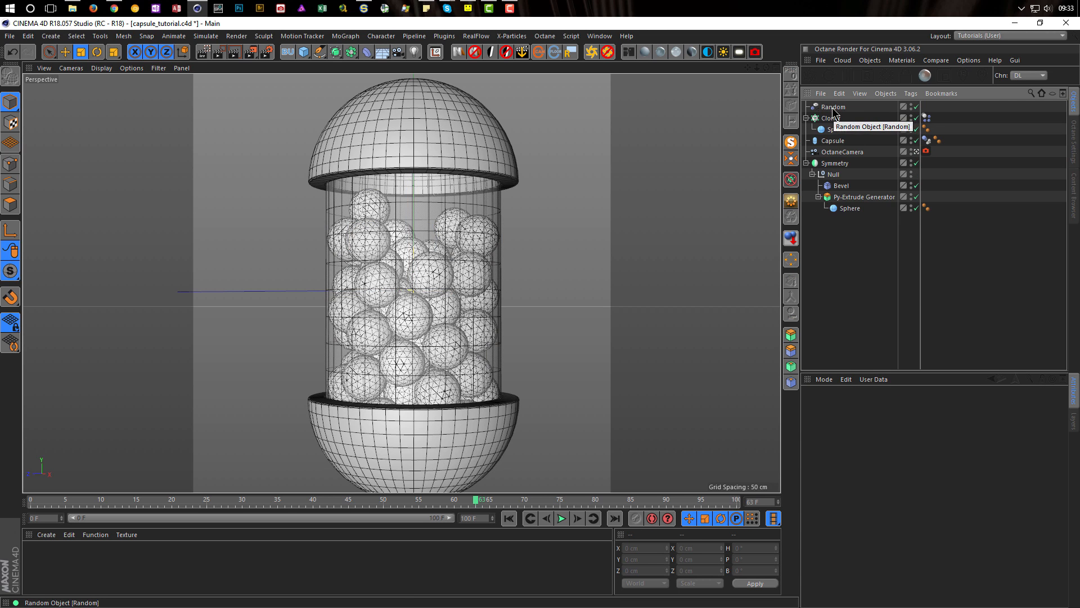
Disable position variation on the Random effector and rewind the animation to the first frame
{"action": "left_click", "coordinate": [834, 108]}
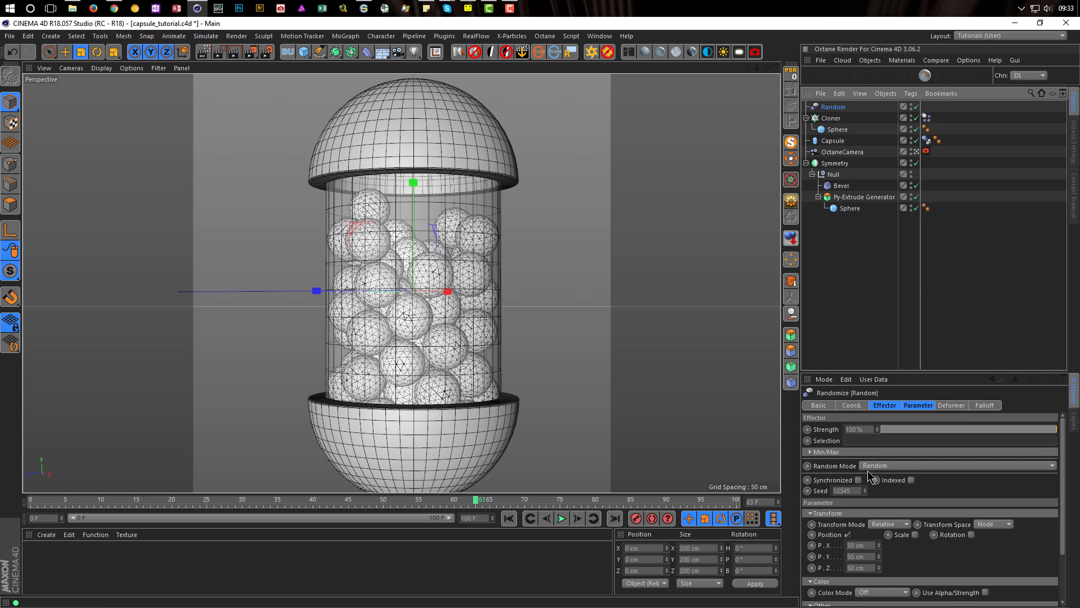
{"action": "left_click", "coordinate": [848, 534]}
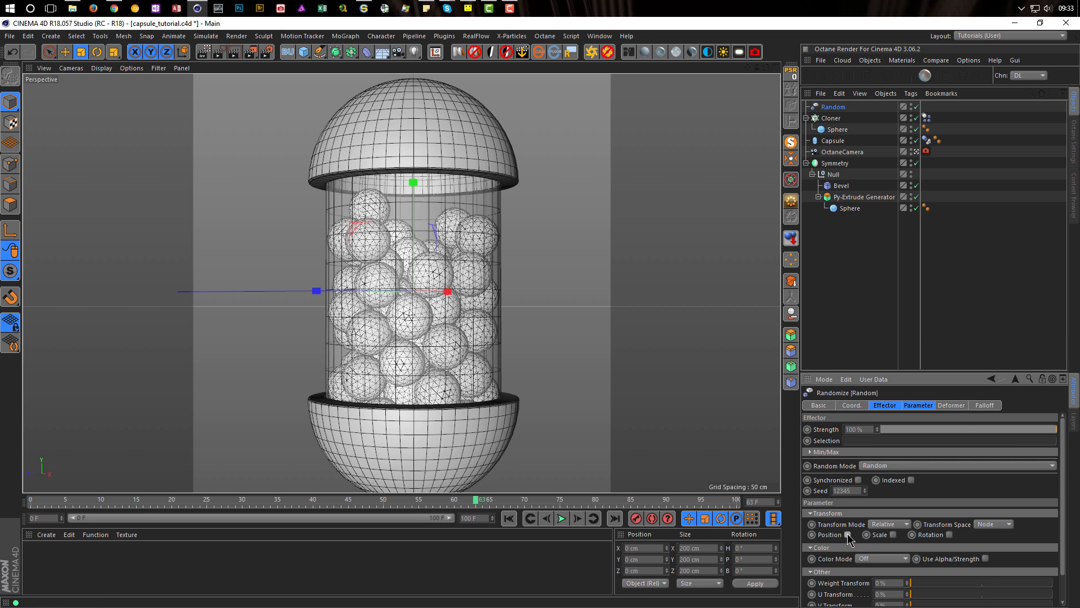
{"action": "left_click", "coordinate": [508, 517]}
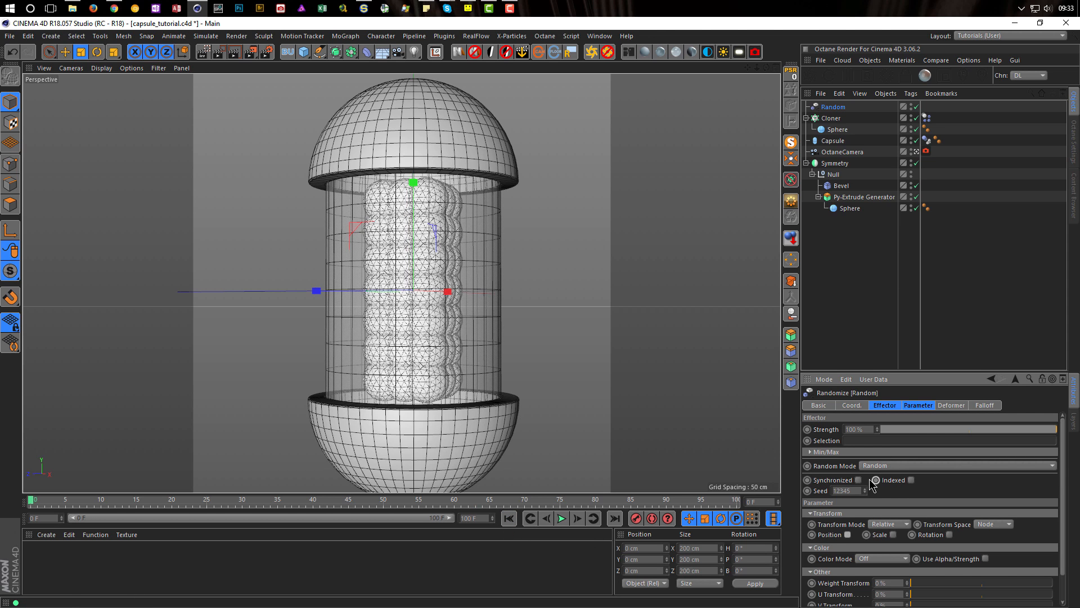
Enable uniform scale variation of -0.5 on the Random effector and play the simulation through
{"action": "left_click", "coordinate": [838, 110]}
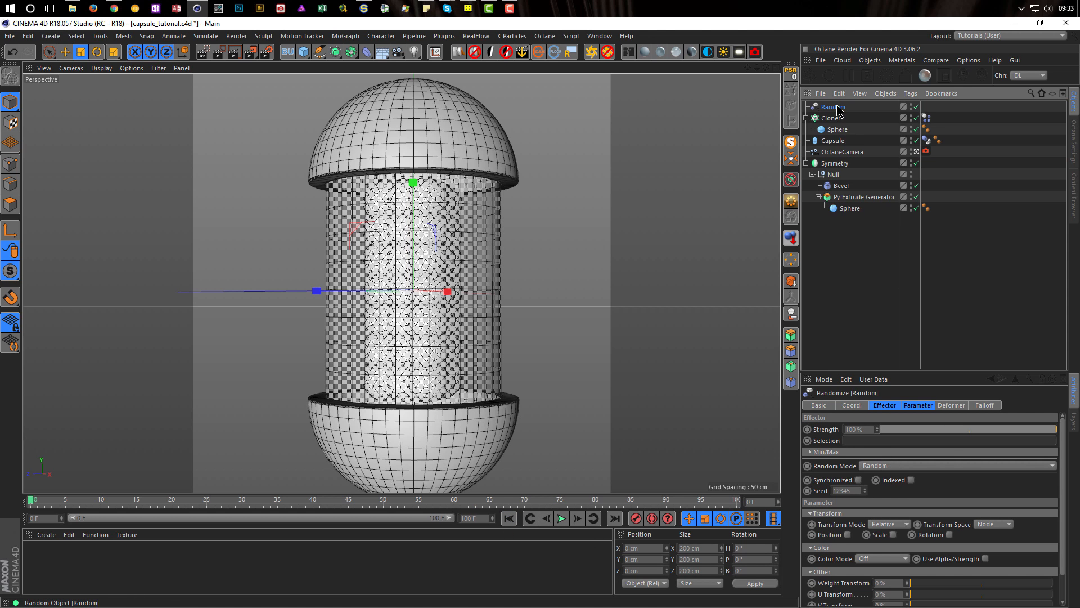
{"action": "left_click", "coordinate": [893, 534]}
{"action": "left_click_drag", "start_coordinate": [911, 372], "coordinate": [910, 235]}
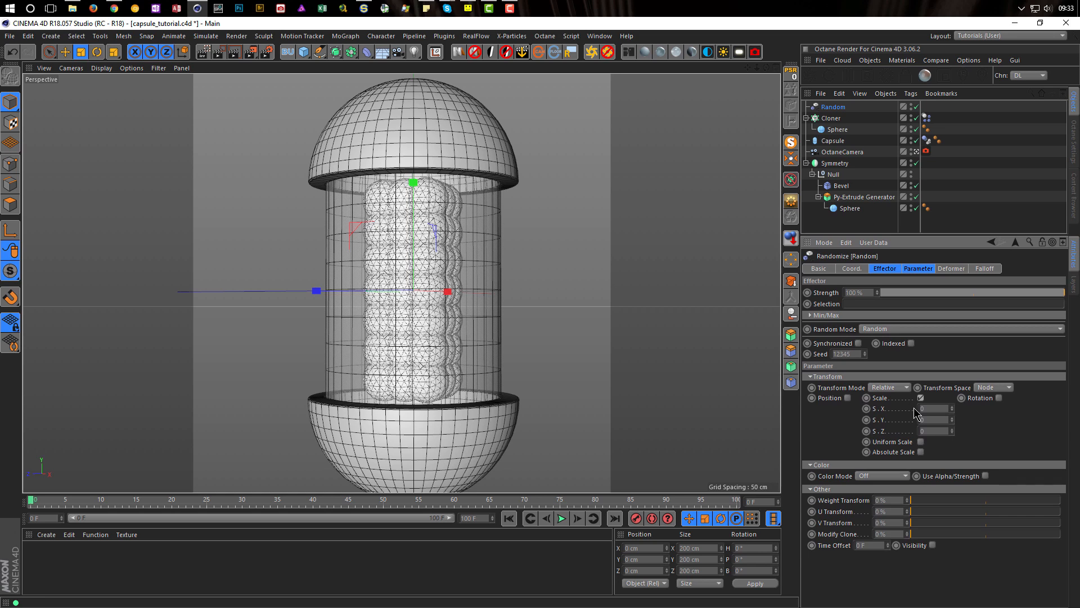
{"action": "left_click", "coordinate": [920, 442]}
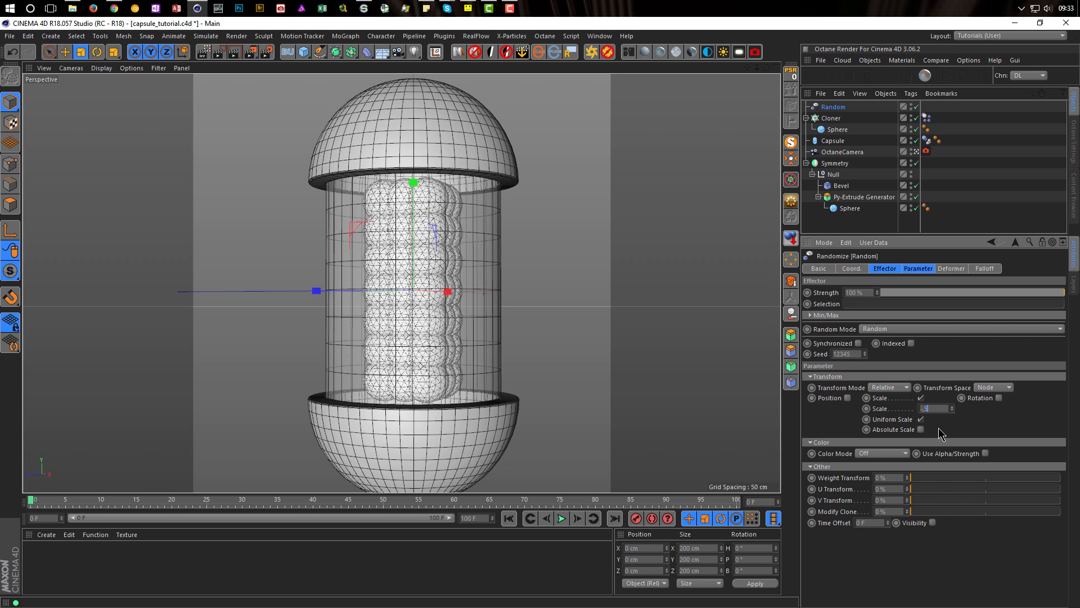
{"action": "key", "text": "Return"}
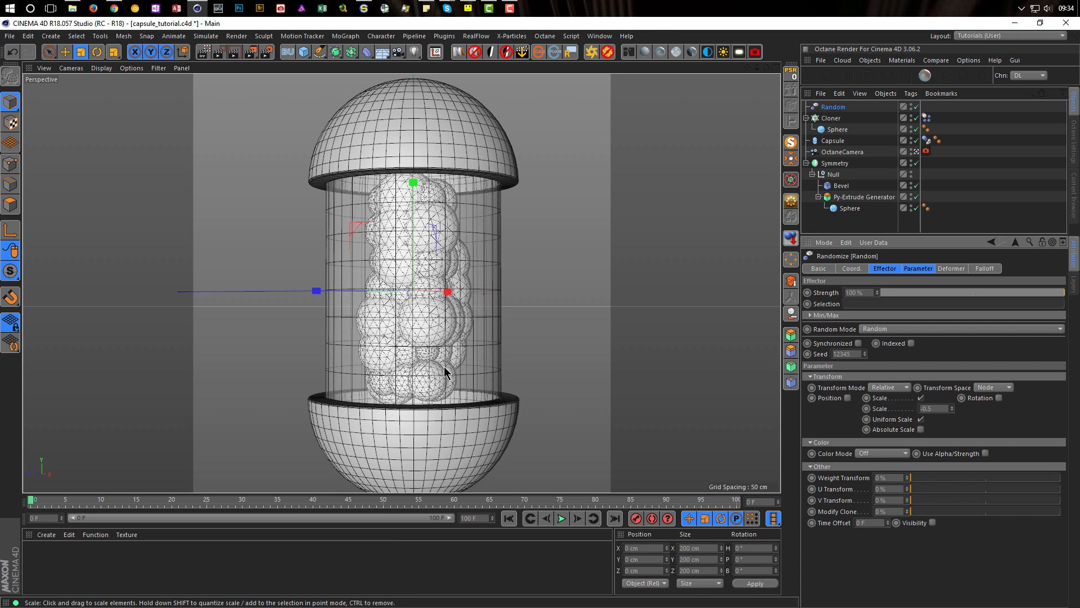
{"action": "left_click", "coordinate": [561, 519]}
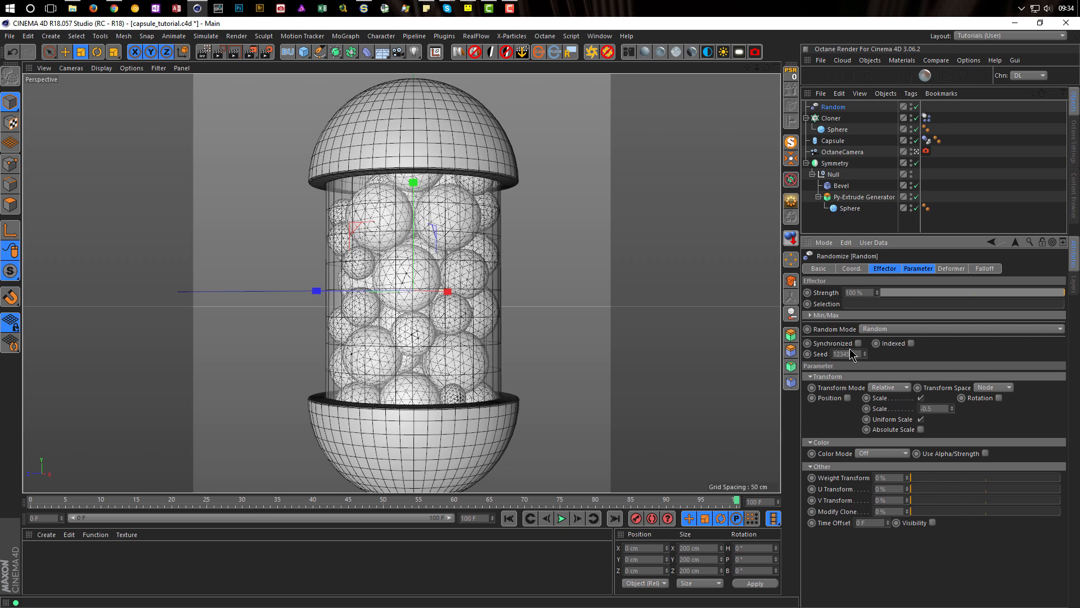
Set the cloner's grid count to 4 by 7 by 4 and play the simulation to fill the capsule
{"action": "left_click", "coordinate": [831, 118]}
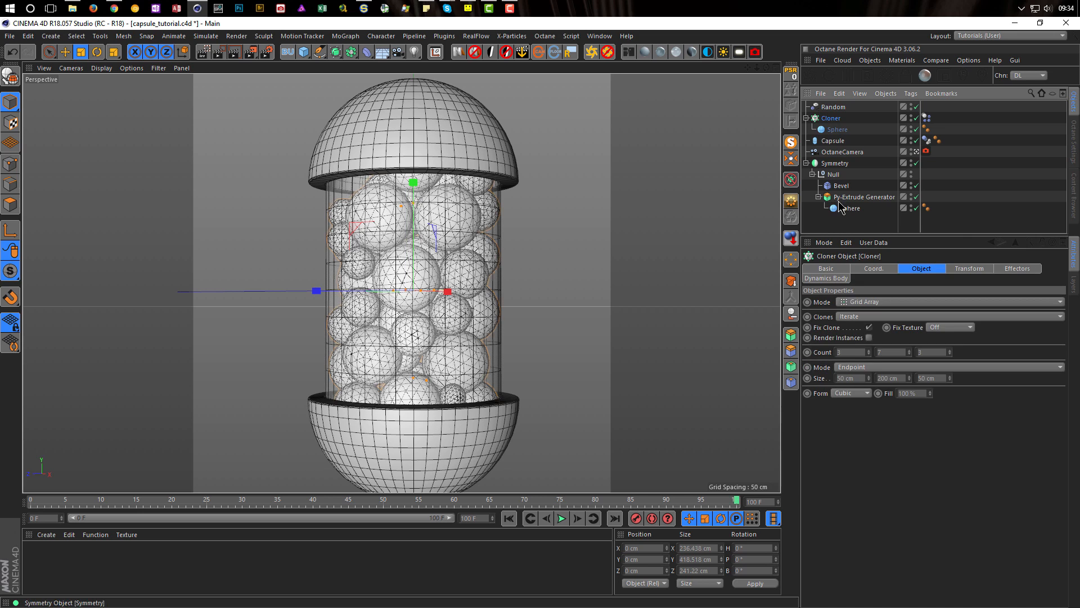
{"action": "left_click", "coordinate": [852, 351]}
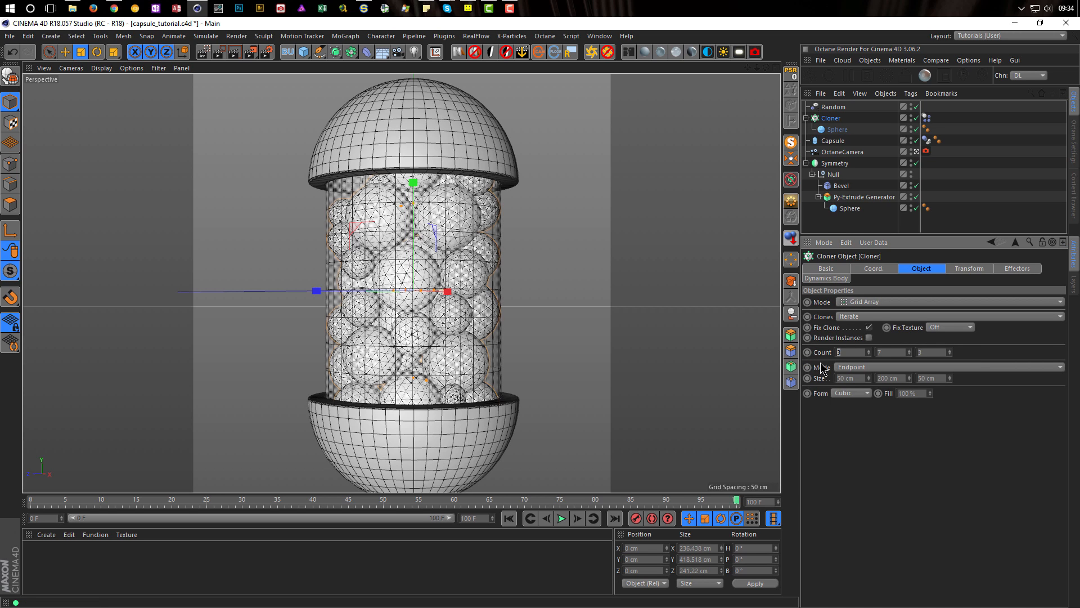
{"action": "type", "text": "4"}
{"action": "key", "text": "Tab"}
{"action": "key", "text": "Tab"}
{"action": "type", "text": "4"}
{"action": "key", "text": "Return"}
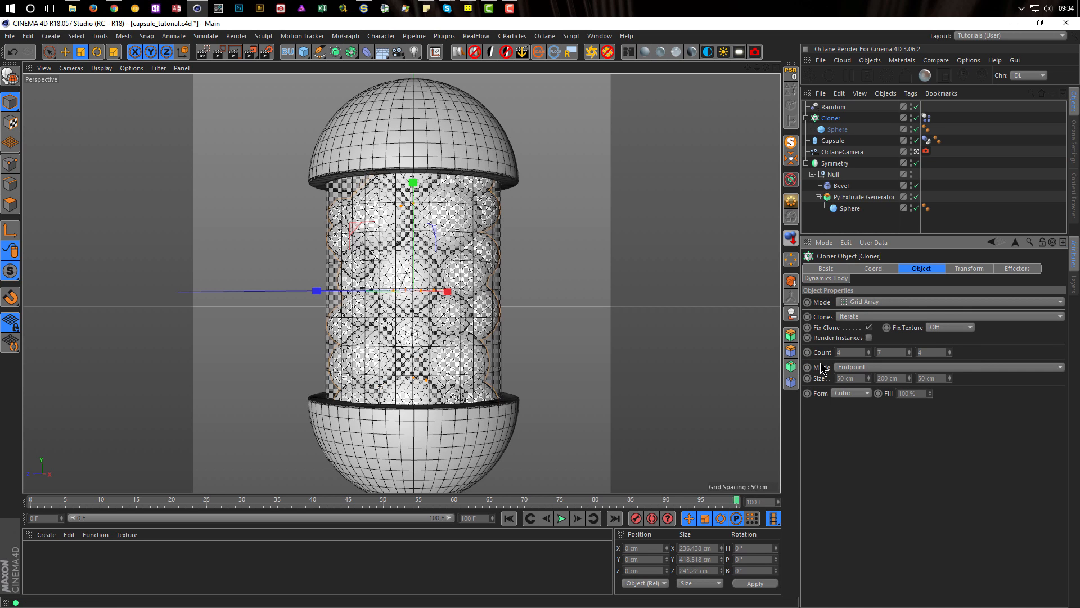
{"action": "left_click", "coordinate": [561, 519]}
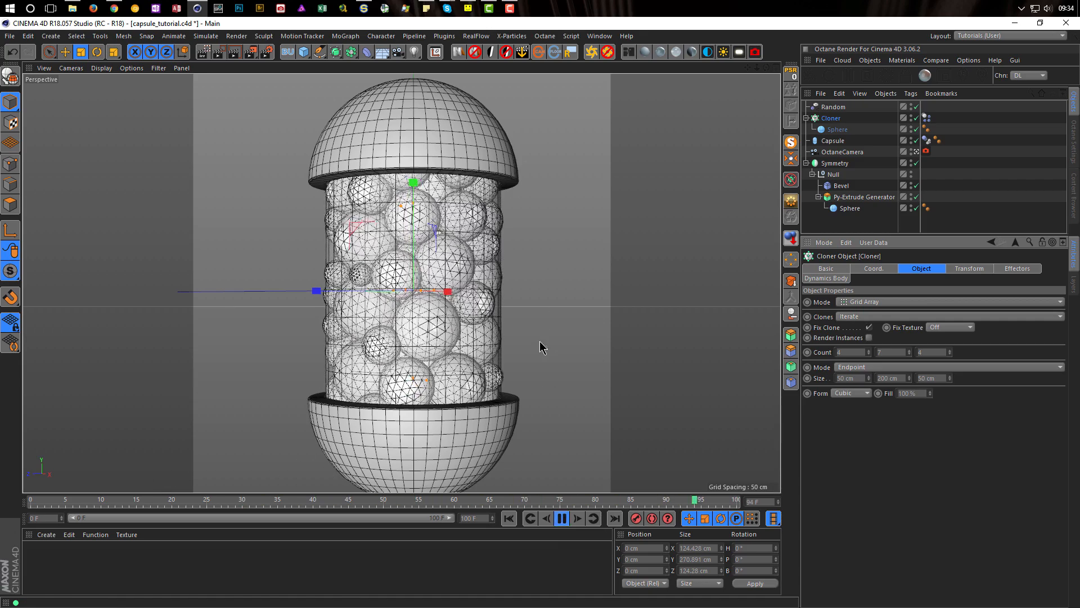
{"action": "mouse_move", "coordinate": [466, 287]}
{"action": "left_mouse_down", "text": "alt"}
{"action": "mouse_move", "coordinate": [346, 283]}
{"action": "mouse_move", "coordinate": [321, 307]}
{"action": "mouse_move", "coordinate": [481, 280]}
{"action": "left_mouse_up", "text": "alt"}
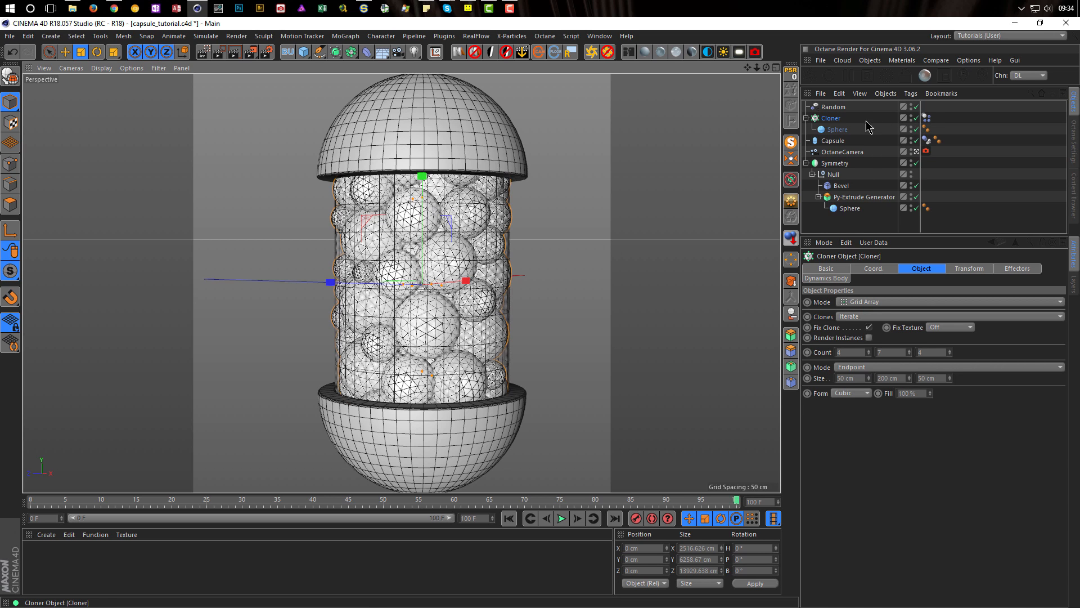
Hide the Capsule collision object in both the viewport and the render
{"action": "left_click", "coordinate": [912, 139], "text": "alt"}
{"action": "left_click", "coordinate": [912, 139], "text": "alt"}
{"action": "left_click_drag", "start_coordinate": [400, 325], "coordinate": [426, 347], "text": "alt"}
{"action": "scroll", "coordinate": [426, 347], "scroll_direction": "down", "scroll_amount": 5}
{"action": "middle_click_drag", "start_coordinate": [407, 319], "coordinate": [398, 334], "text": "alt"}
{"action": "left_click_drag", "start_coordinate": [403, 302], "coordinate": [404, 318], "text": "alt"}
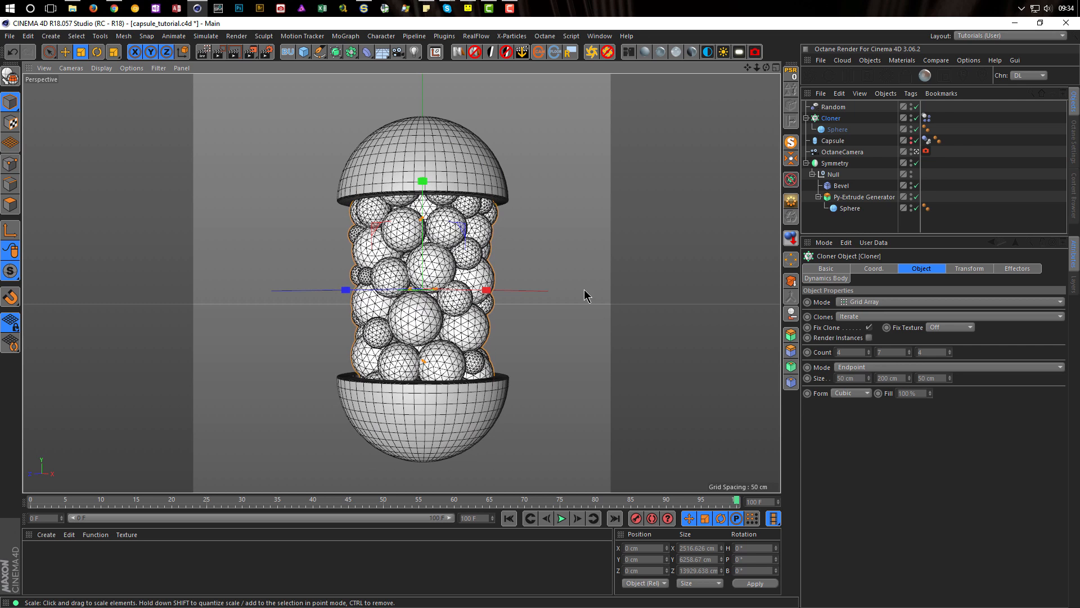
Start the Octane live render, then shrink the Live Viewer window and place it beside the modelled capsule
{"action": "left_click", "coordinate": [810, 76]}
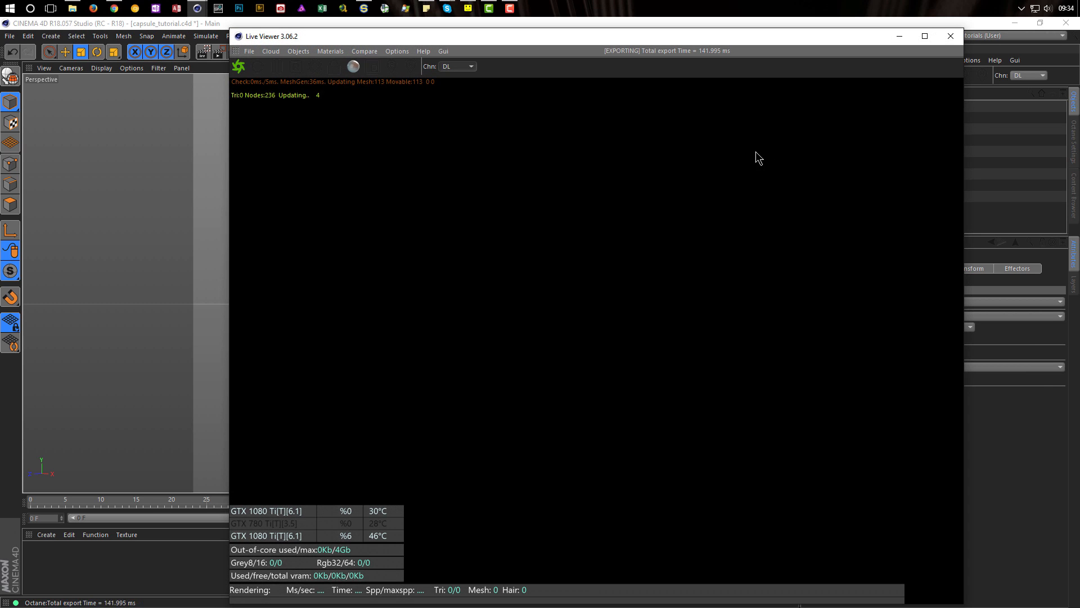
{"action": "left_click_drag", "start_coordinate": [229, 28], "coordinate": [602, 273]}
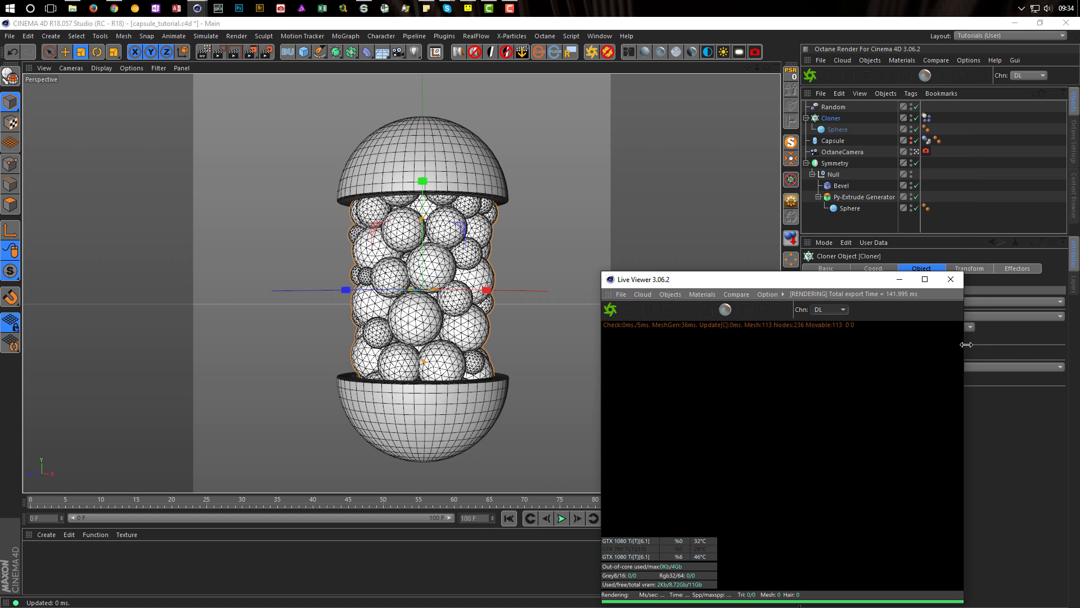
{"action": "left_click_drag", "start_coordinate": [965, 349], "coordinate": [881, 362]}
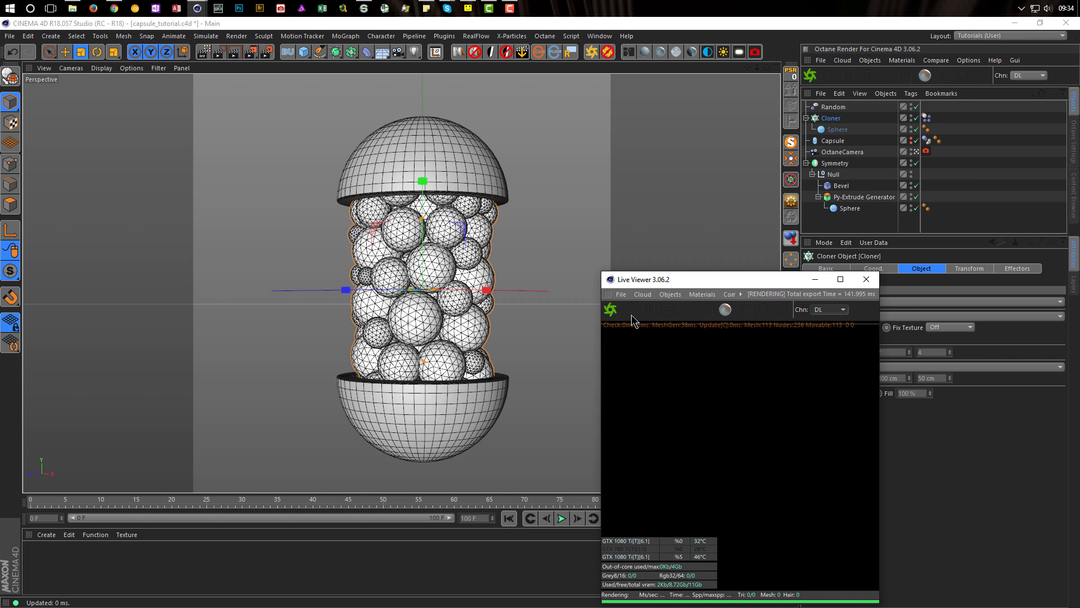
{"action": "left_click_drag", "start_coordinate": [712, 284], "coordinate": [673, 168]}
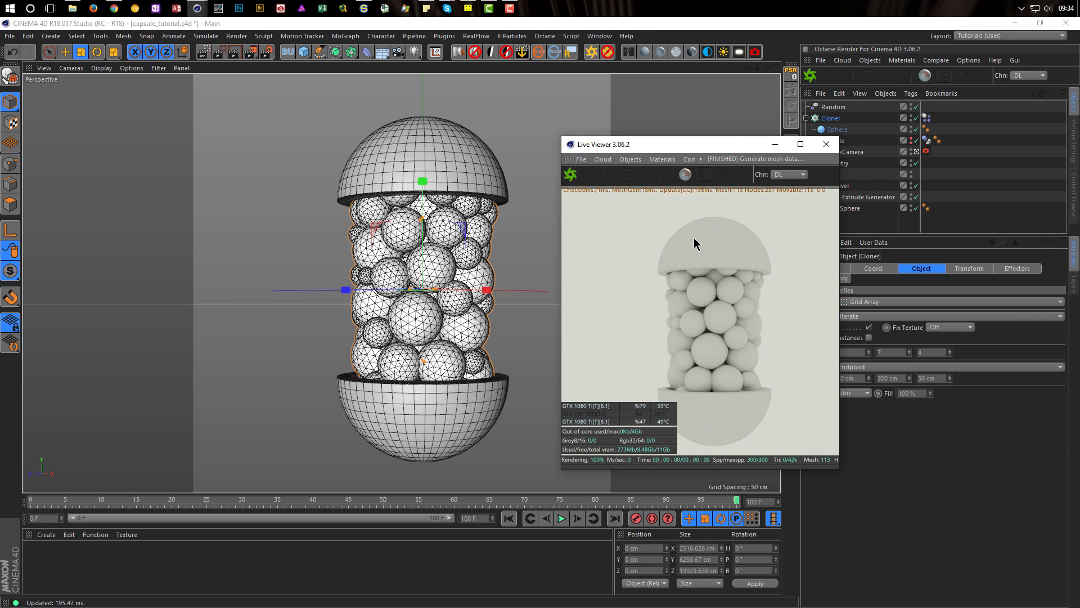
{"action": "left_click_drag", "start_coordinate": [714, 152], "coordinate": [820, 221]}
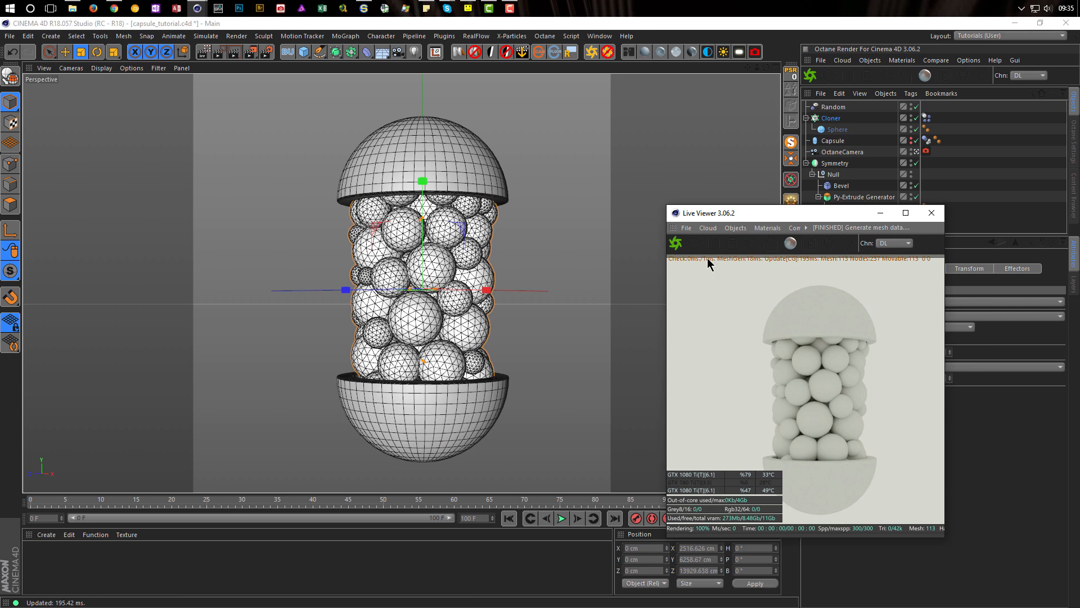
{"action": "left_click_drag", "start_coordinate": [763, 217], "coordinate": [817, 235]}
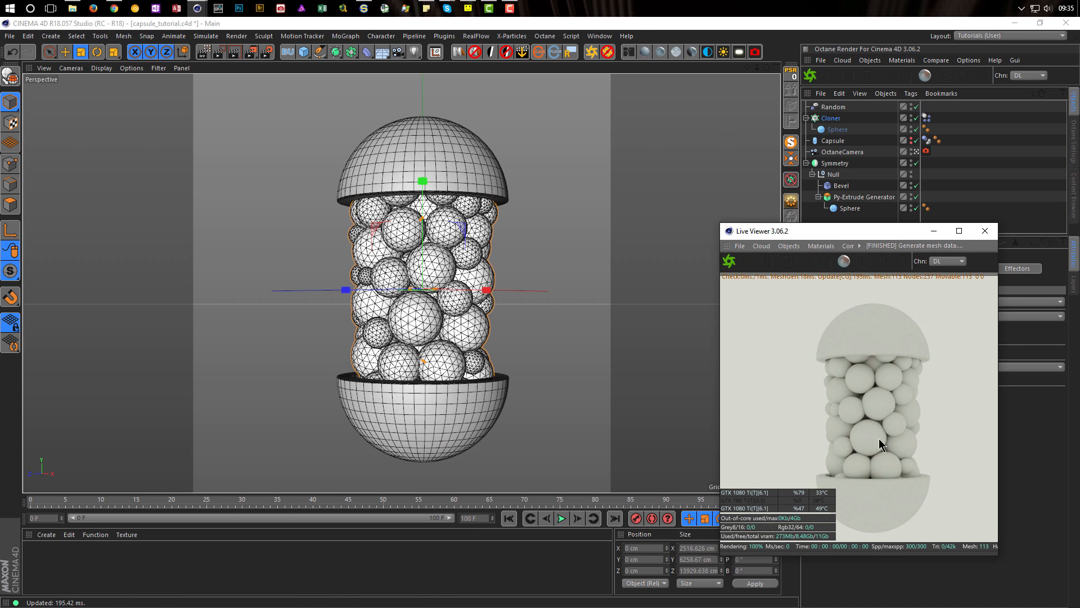
{"action": "left_click_drag", "start_coordinate": [818, 241], "coordinate": [597, 245]}
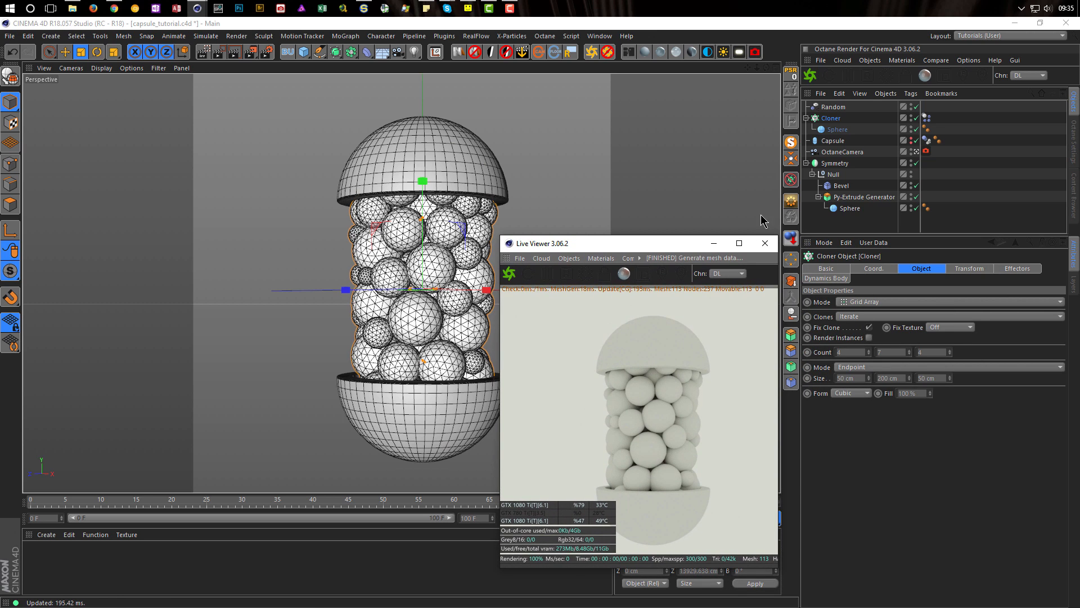
Duplicate the Capsule at the end of the object hierarchy and rename the copy "Capsule small"
{"action": "left_click", "coordinate": [833, 141]}
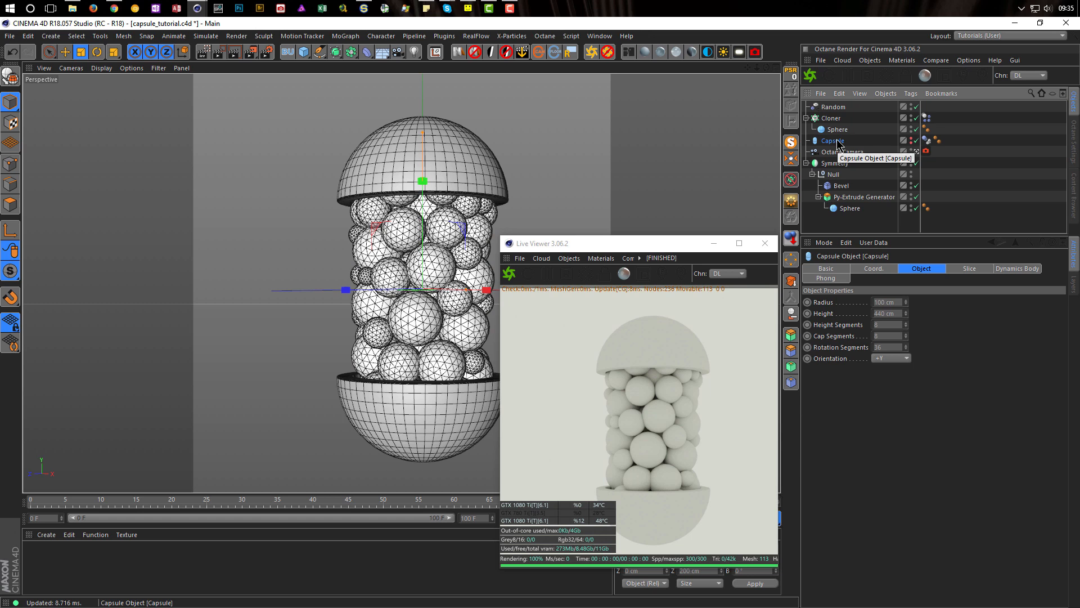
{"action": "left_click_drag", "start_coordinate": [837, 142], "coordinate": [866, 309], "text": "ctrl"}
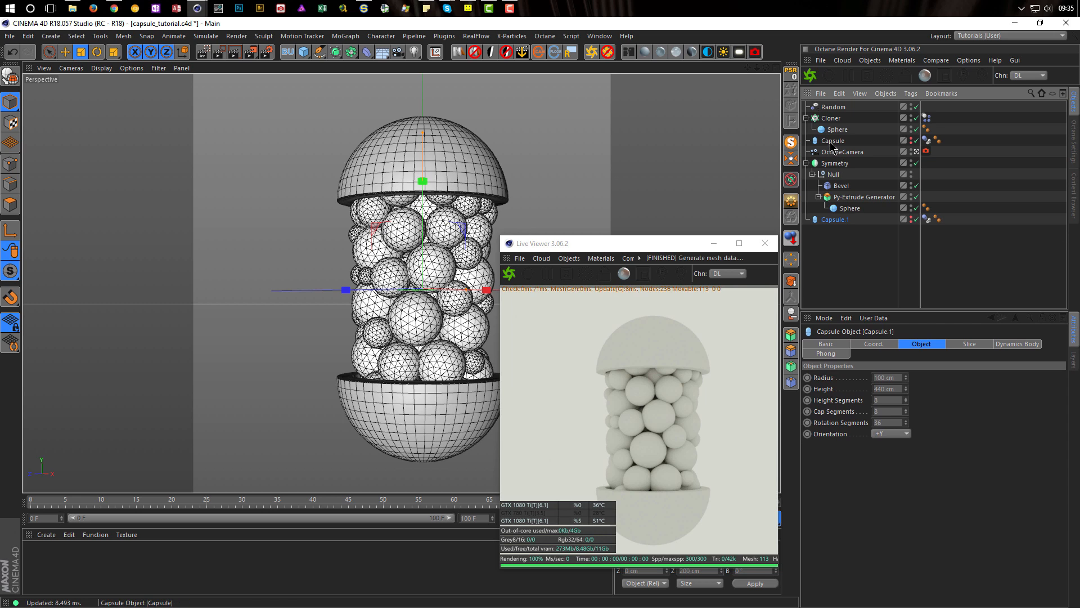
{"action": "double_click", "coordinate": [837, 220]}
{"action": "type", "text": "small"}
{"action": "key", "text": "Return"}
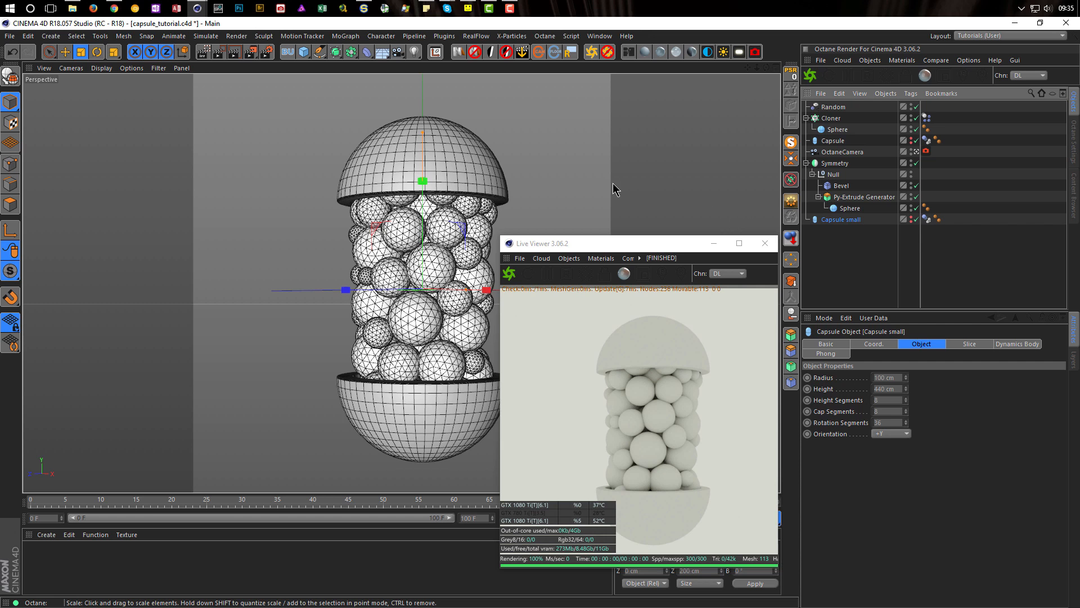
Scale Capsule small down to a radius of about 79.6 cm and a height of about 350 cm, and hide it
{"action": "mouse_move", "coordinate": [623, 182]}
{"action": "left_mouse_down"}
{"action": "mouse_move", "coordinate": [652, 199]}
{"action": "mouse_move", "coordinate": [642, 175]}
{"action": "mouse_move", "coordinate": [619, 193]}
{"action": "left_mouse_up"}
{"action": "left_click_drag", "start_coordinate": [589, 196], "coordinate": [563, 212]}
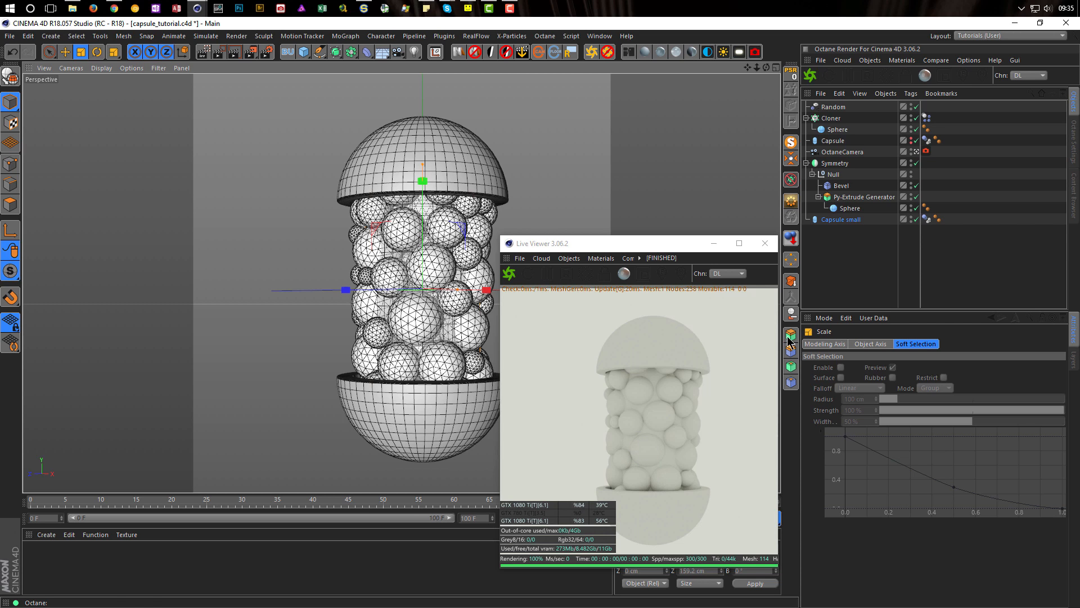
{"action": "left_click", "coordinate": [912, 221]}
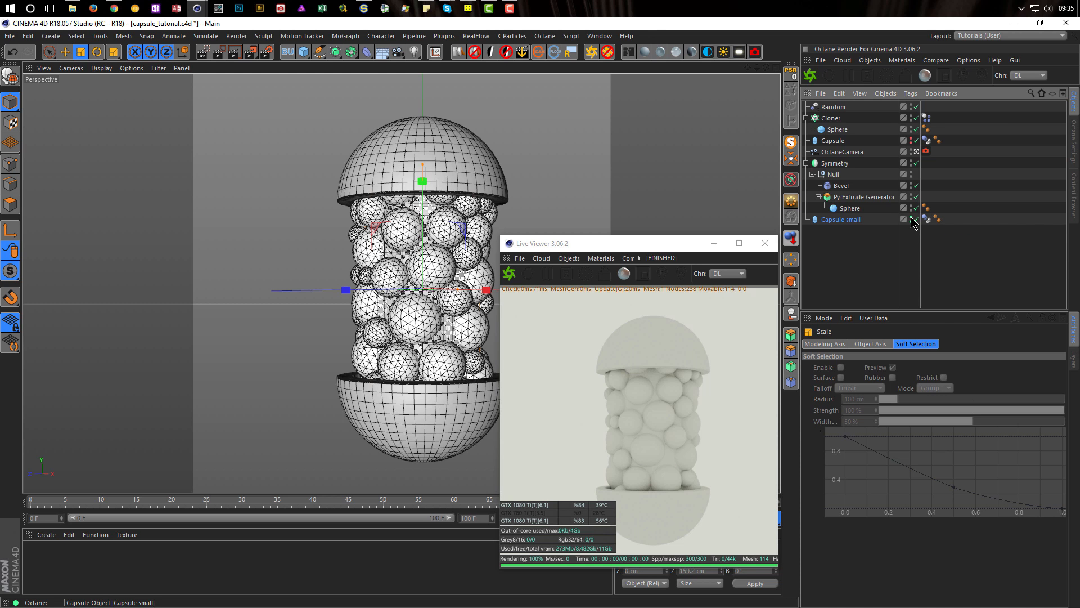
{"action": "left_click", "coordinate": [842, 220]}
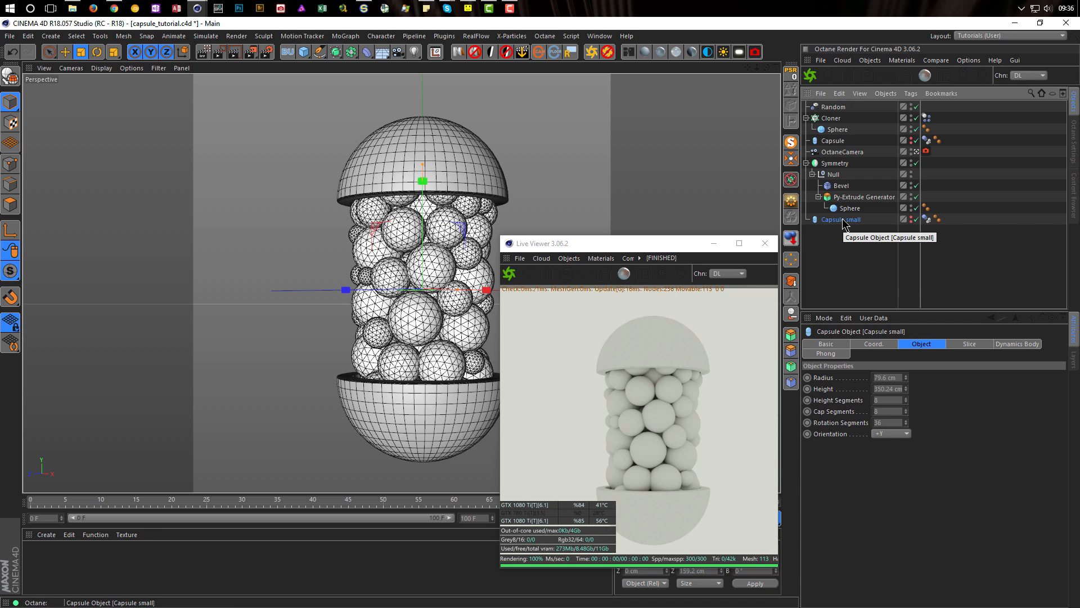
Duplicate the cloner's sphere outside the cloner and set the copy's radius to 2 cm with 12 segments
{"action": "left_click", "coordinate": [838, 130]}
{"action": "left_click_drag", "start_coordinate": [831, 225], "coordinate": [832, 227], "text": "ctrl"}
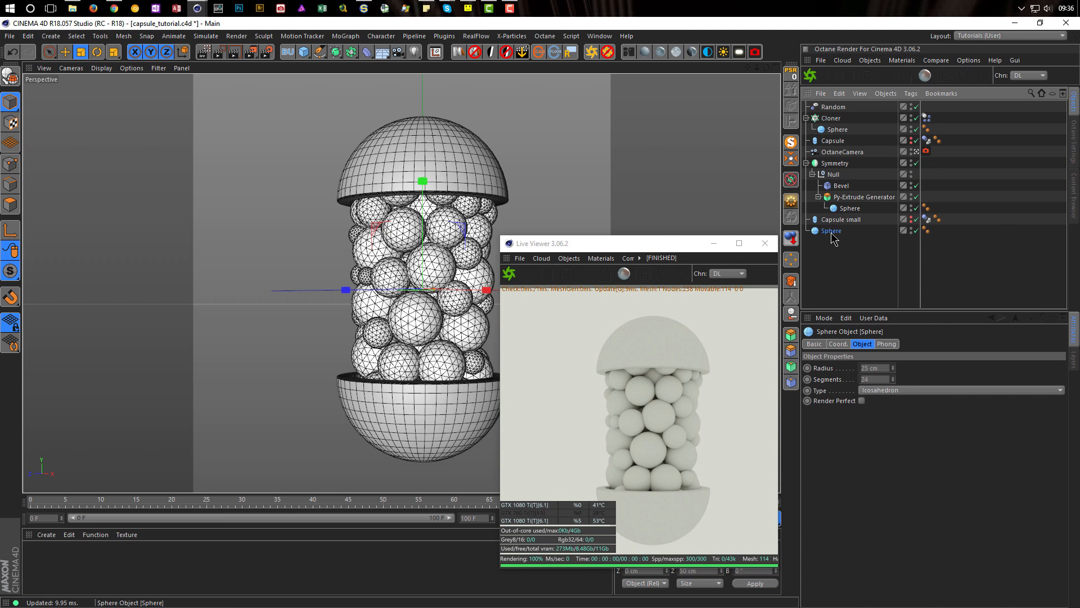
{"action": "left_click", "coordinate": [874, 368]}
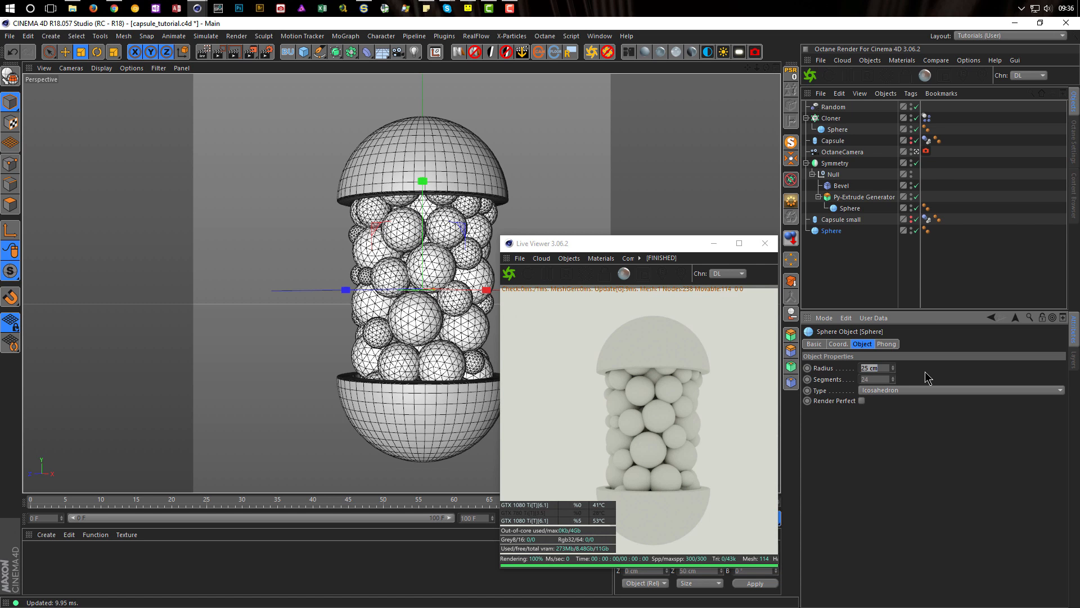
{"action": "type", "text": "2"}
{"action": "key", "text": "Return"}
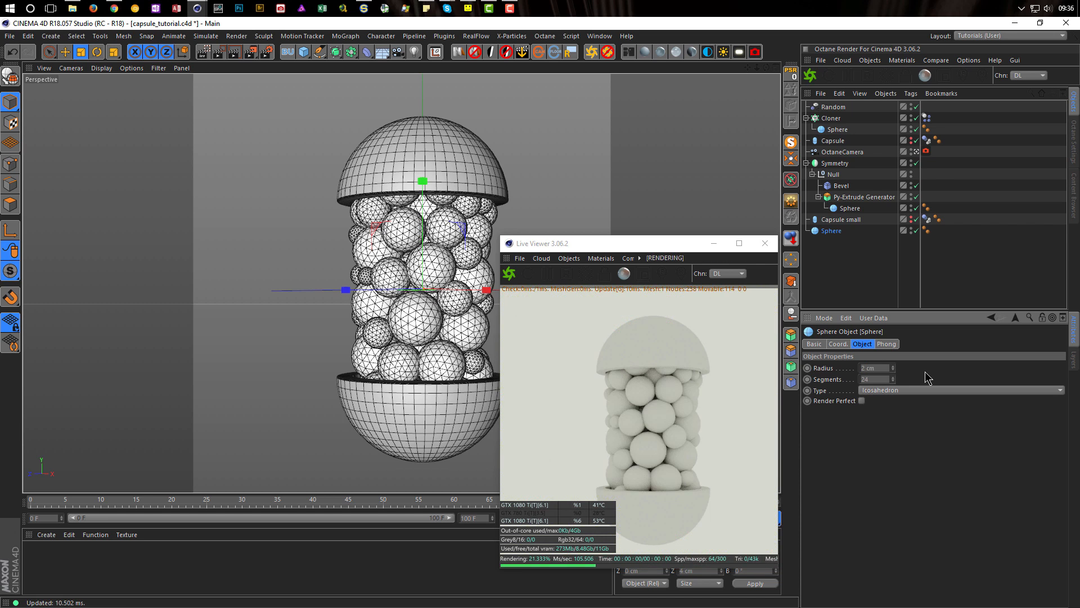
{"action": "left_click", "coordinate": [877, 379]}
{"action": "type", "text": "12"}
{"action": "key", "text": "Return"}
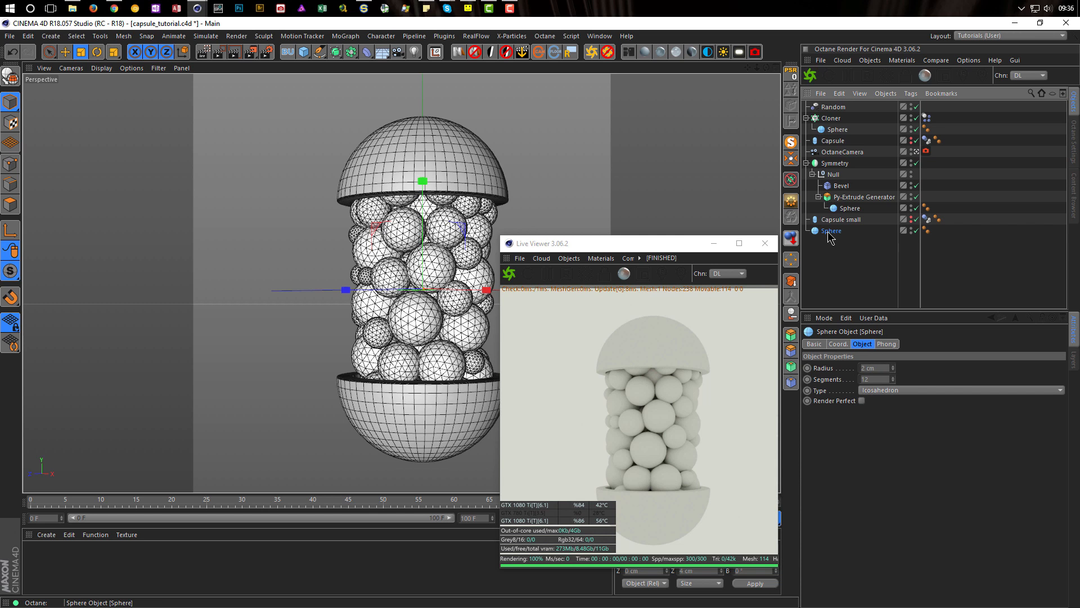
Add an Octane Scatter containing the small sphere, with Surface distribution and Capsule small as its surface
{"action": "left_click", "coordinate": [870, 61]}
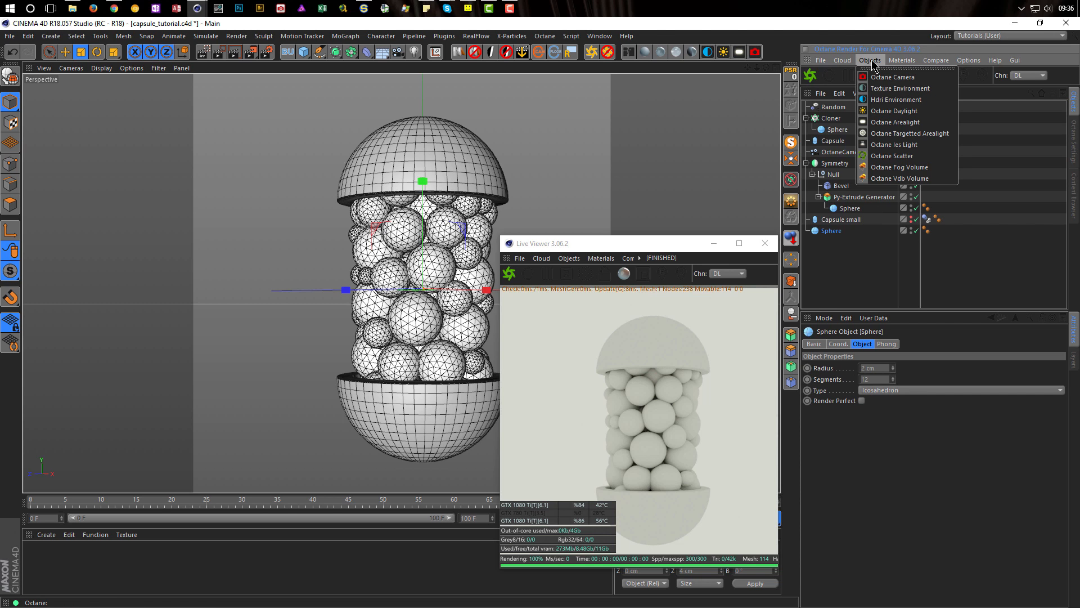
{"action": "left_click", "coordinate": [894, 156]}
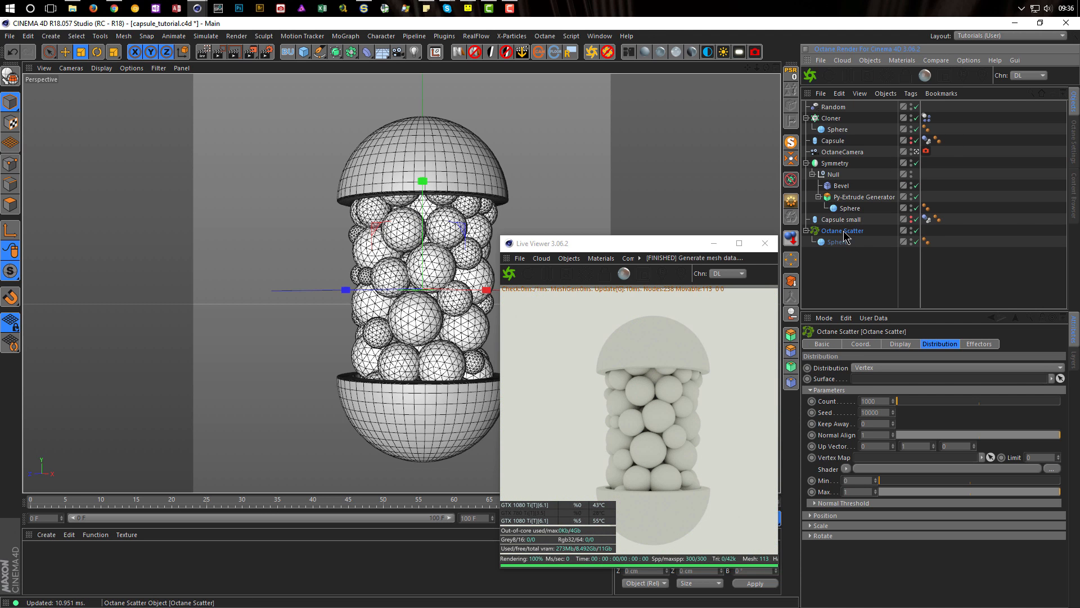
{"action": "left_click", "coordinate": [871, 368]}
{"action": "left_click", "coordinate": [874, 390]}
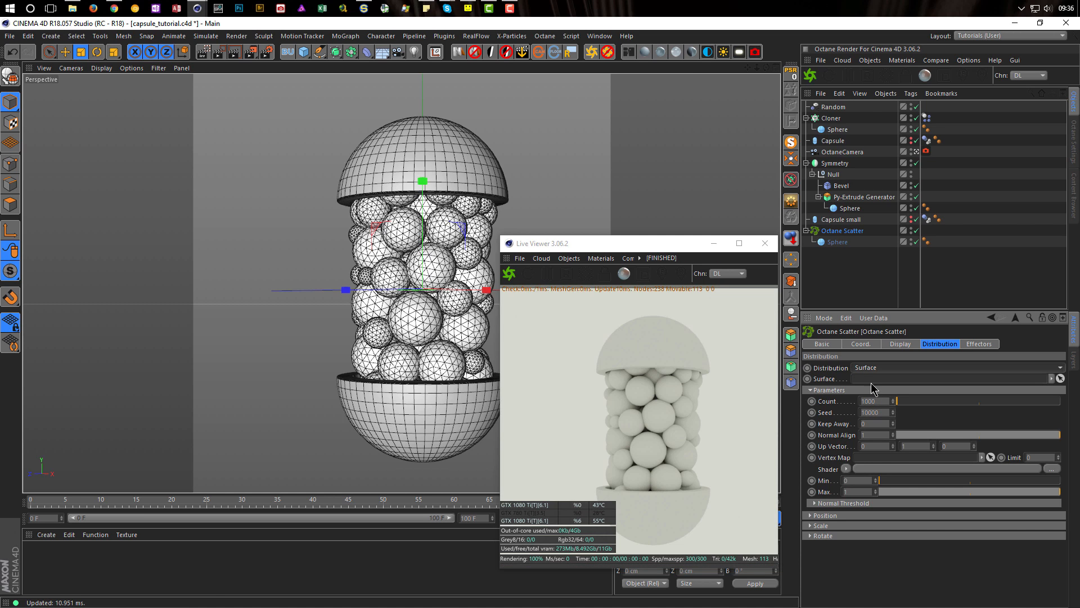
{"action": "left_click_drag", "start_coordinate": [841, 221], "coordinate": [858, 383]}
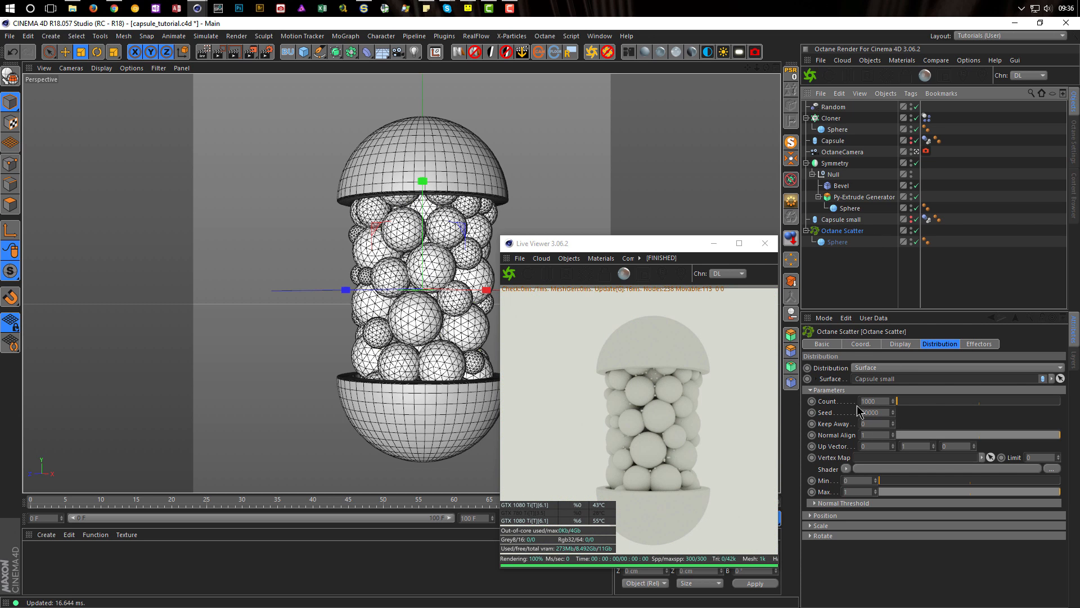
Tune the Octane Scatter's count to about 33788 while checking the density of the small spheres in the live render
{"action": "left_click_drag", "start_coordinate": [910, 403], "coordinate": [940, 404]}
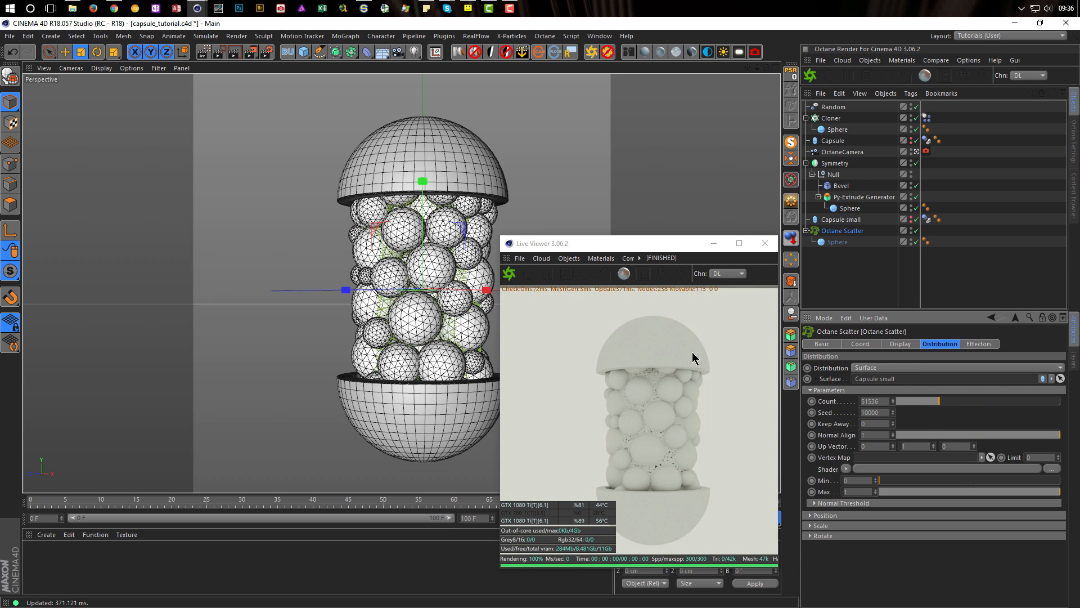
{"action": "scroll", "coordinate": [651, 400], "scroll_direction": "up", "scroll_amount": 8}
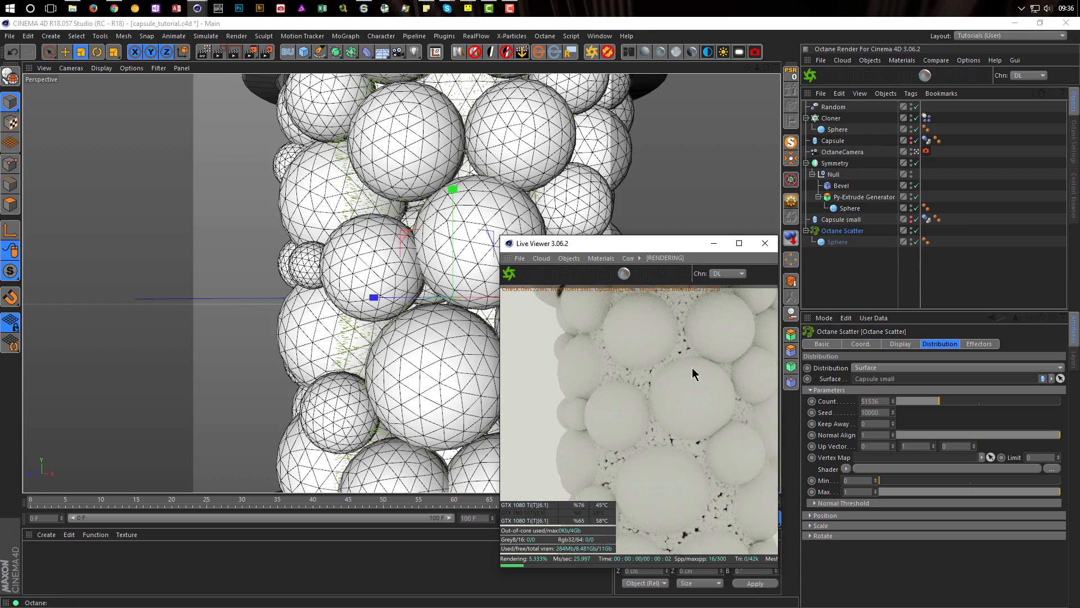
{"action": "scroll", "coordinate": [647, 387], "scroll_direction": "down", "scroll_amount": 5}
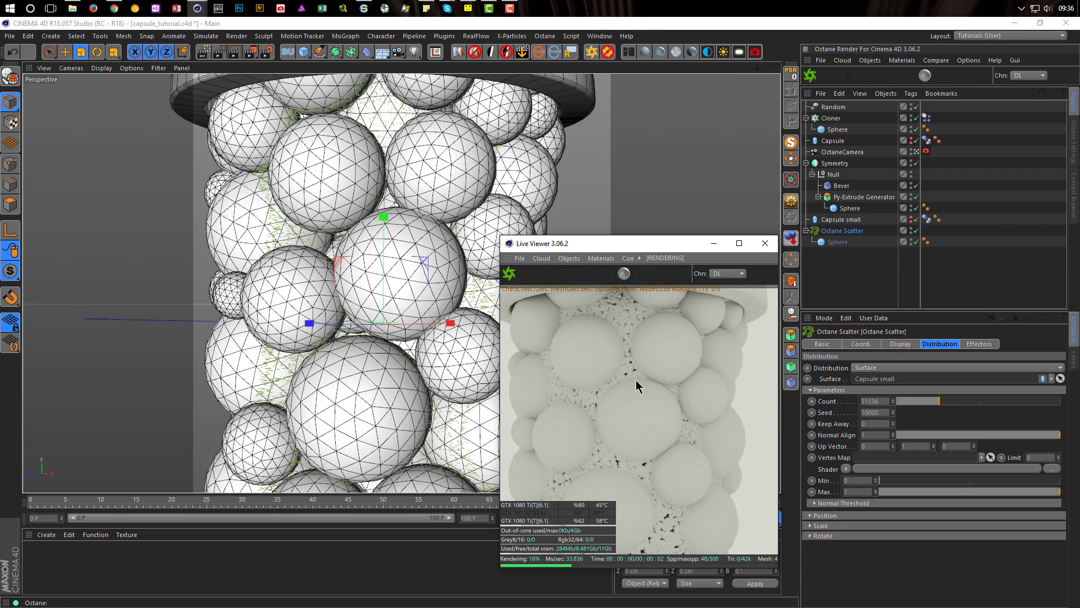
{"action": "left_click_drag", "start_coordinate": [938, 400], "coordinate": [921, 404]}
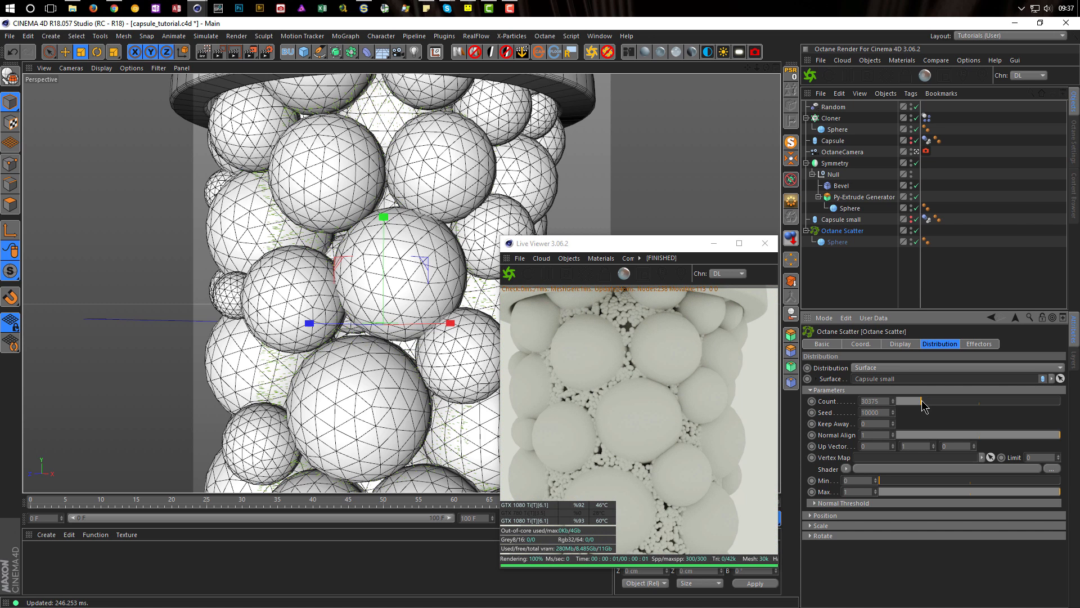
{"action": "left_click_drag", "start_coordinate": [923, 404], "coordinate": [924, 404]}
{"action": "left_click", "coordinate": [603, 398]}
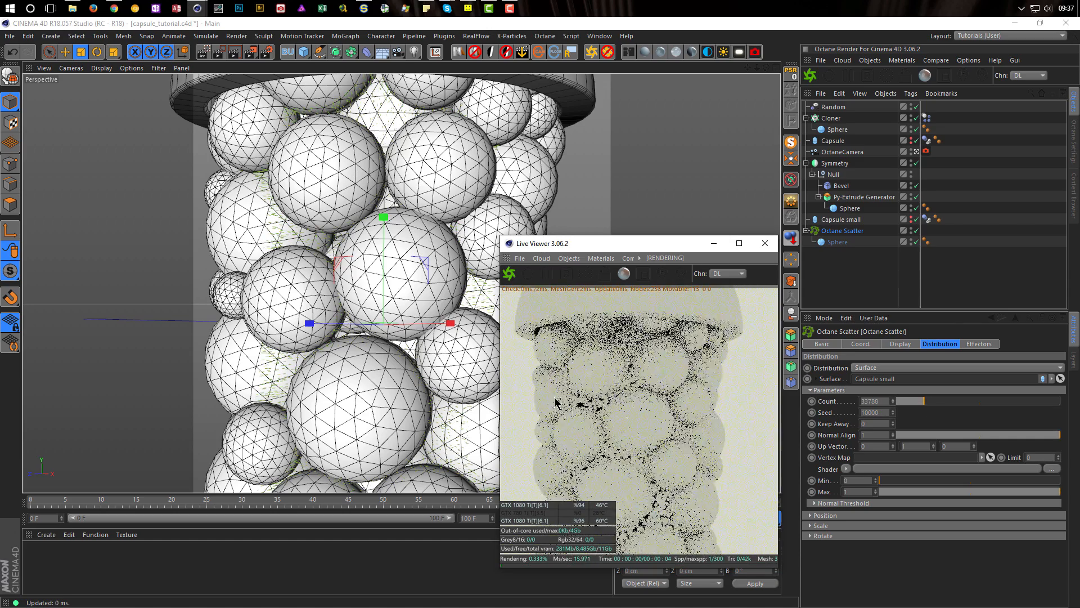
{"action": "scroll", "coordinate": [591, 406], "scroll_direction": "down", "scroll_amount": 2}
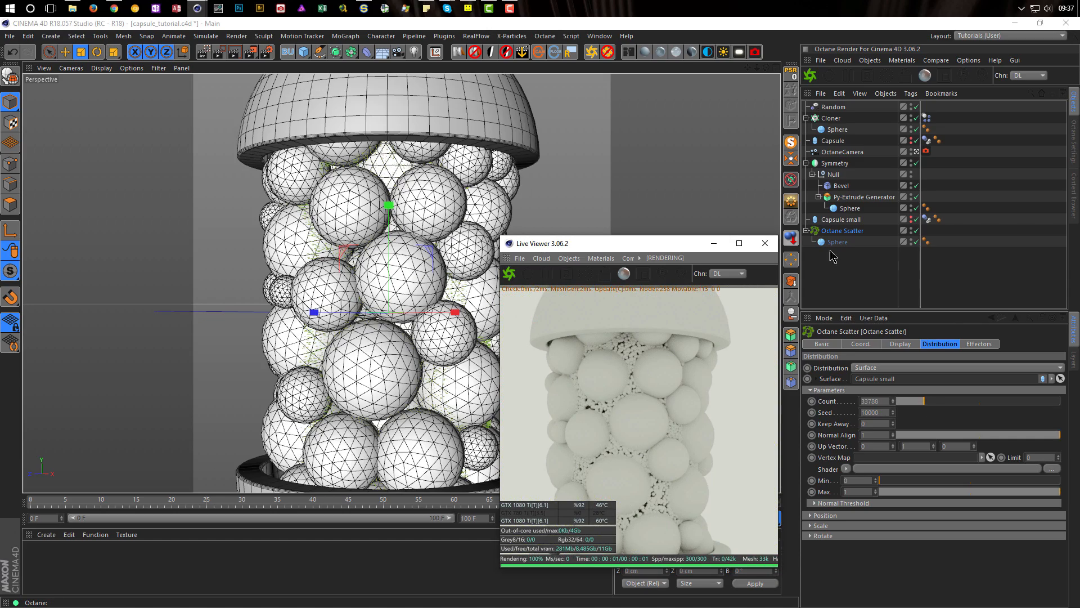
Scale Capsule small up to a radius of about 84.7 cm and a height of about 372.7 cm
{"action": "left_click", "coordinate": [842, 219]}
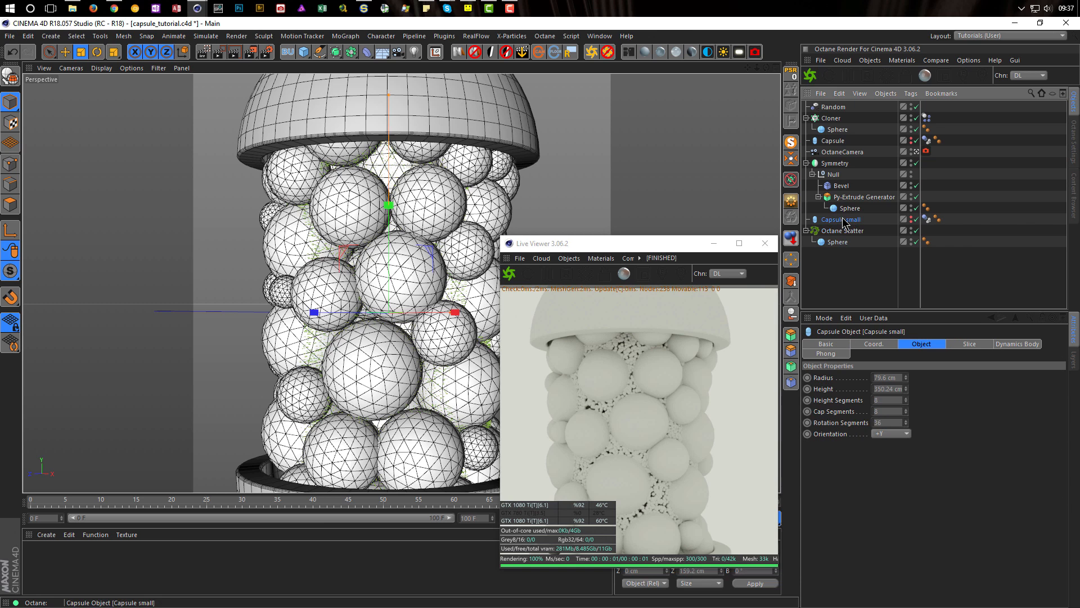
{"action": "mouse_move", "coordinate": [436, 280]}
{"action": "left_mouse_down"}
{"action": "mouse_move", "coordinate": [461, 268]}
{"action": "mouse_move", "coordinate": [455, 274]}
{"action": "left_mouse_up"}
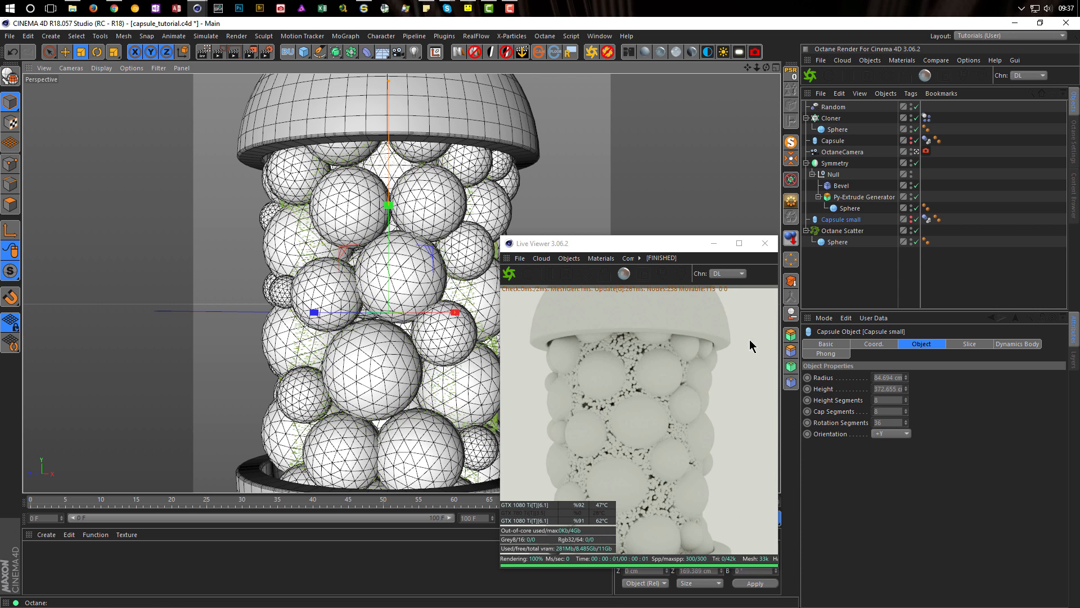
Add a second Random effector, place it just above the Octane Scatter and collapse the Cloner's hierarchy
{"action": "left_click", "coordinate": [836, 231]}
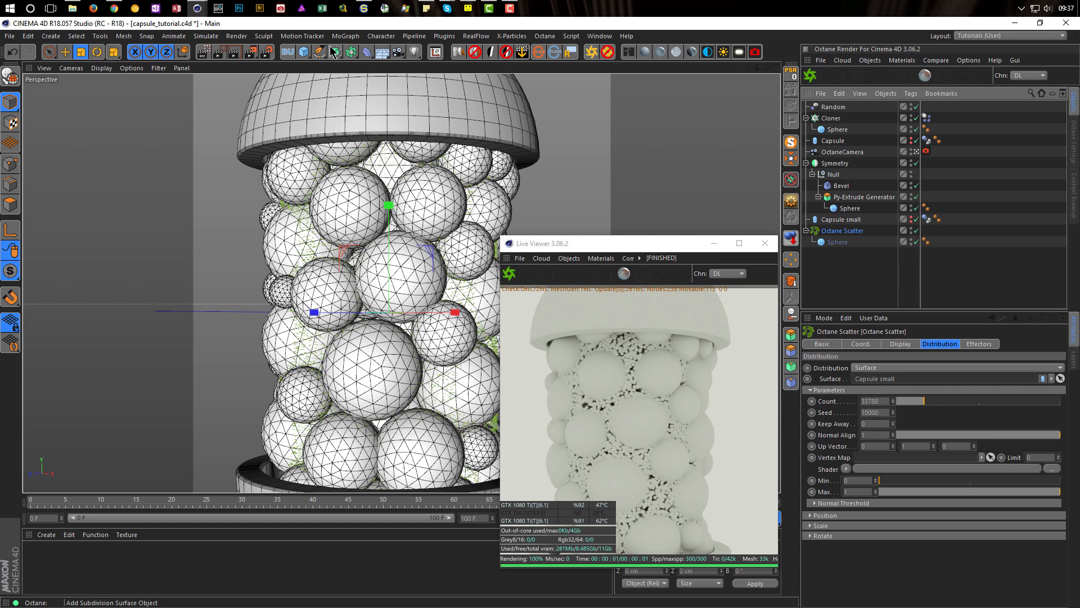
{"action": "left_click", "coordinate": [345, 36]}
{"action": "mouse_move", "coordinate": [360, 53]}
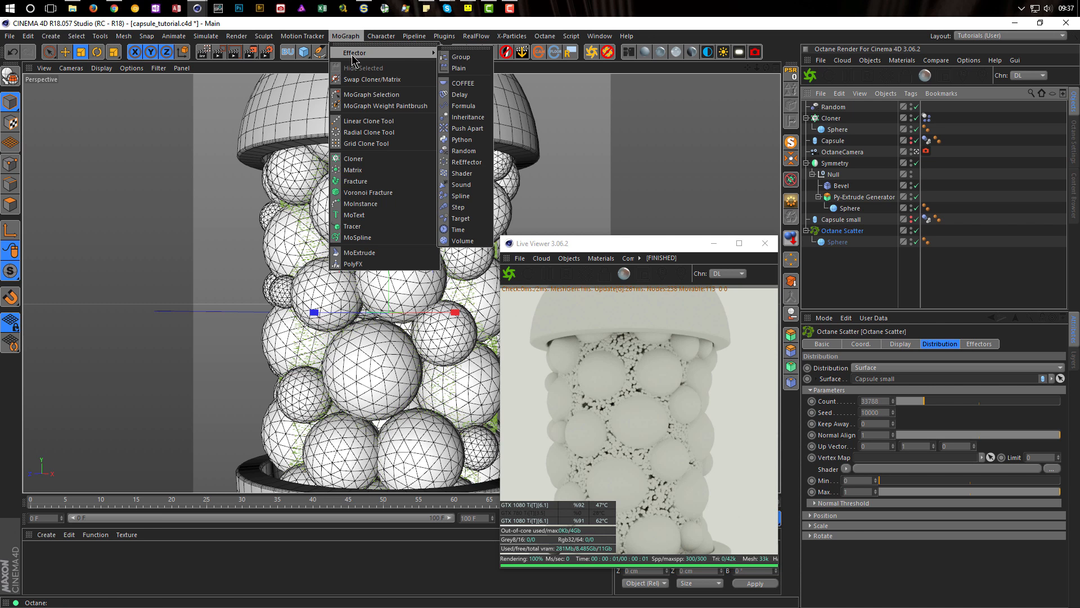
{"action": "left_click", "coordinate": [462, 138]}
{"action": "left_click_drag", "start_coordinate": [836, 111], "coordinate": [840, 245]}
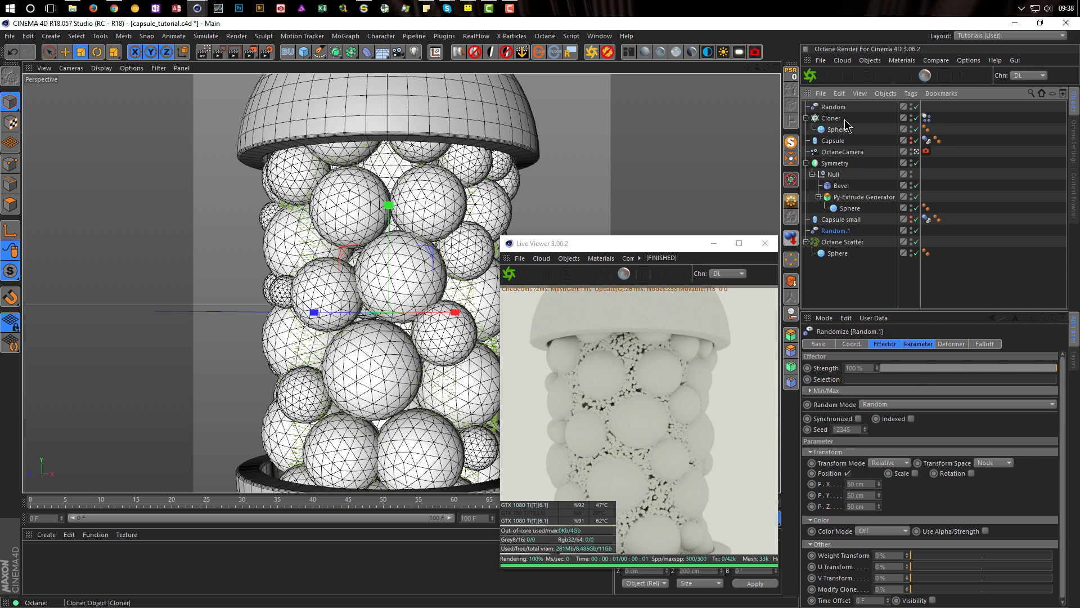
{"action": "left_click", "coordinate": [806, 119]}
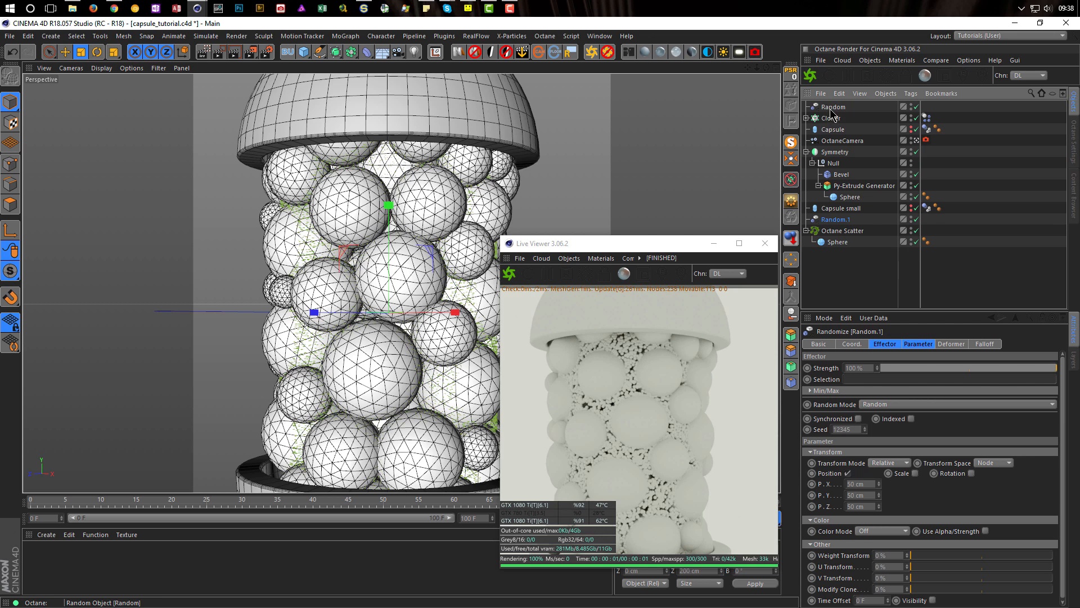
Assign Random.1 as an effector of the Octane Scatter
{"action": "left_click", "coordinate": [844, 231]}
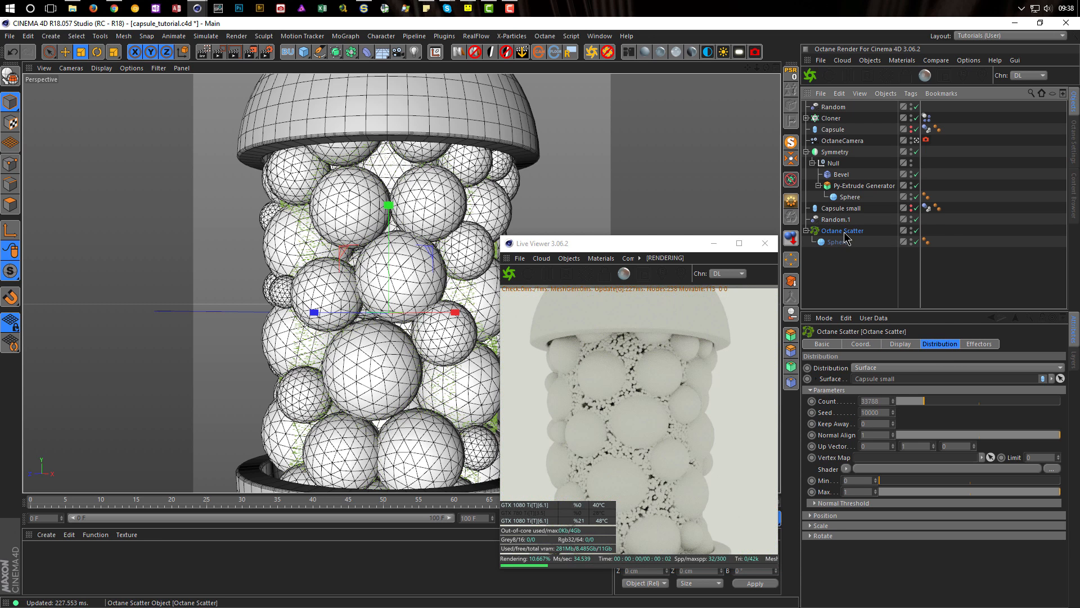
{"action": "left_click", "coordinate": [982, 345]}
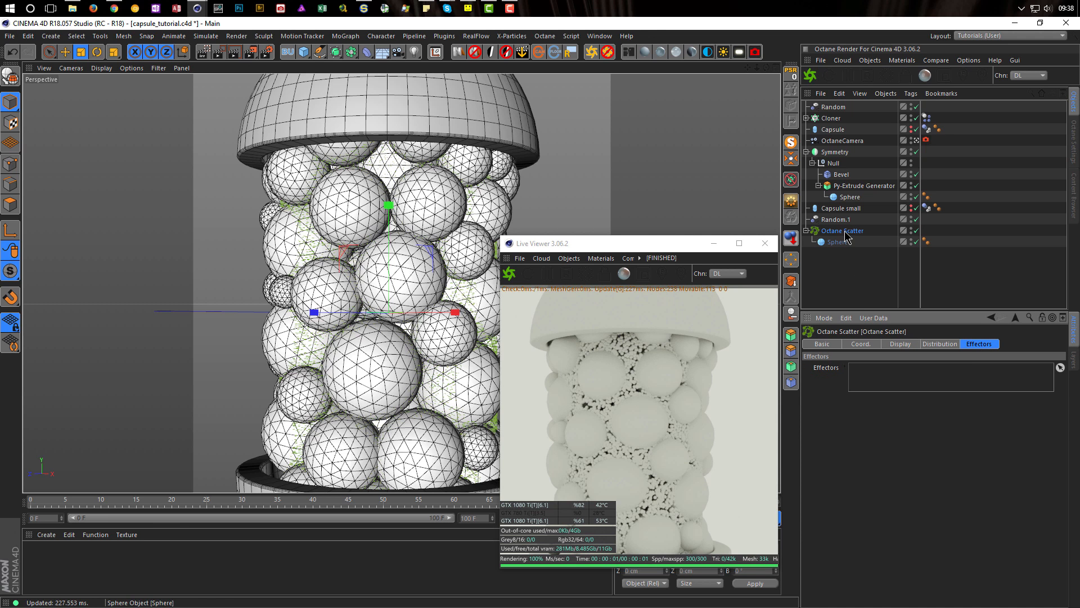
{"action": "left_click_drag", "start_coordinate": [838, 220], "coordinate": [878, 371]}
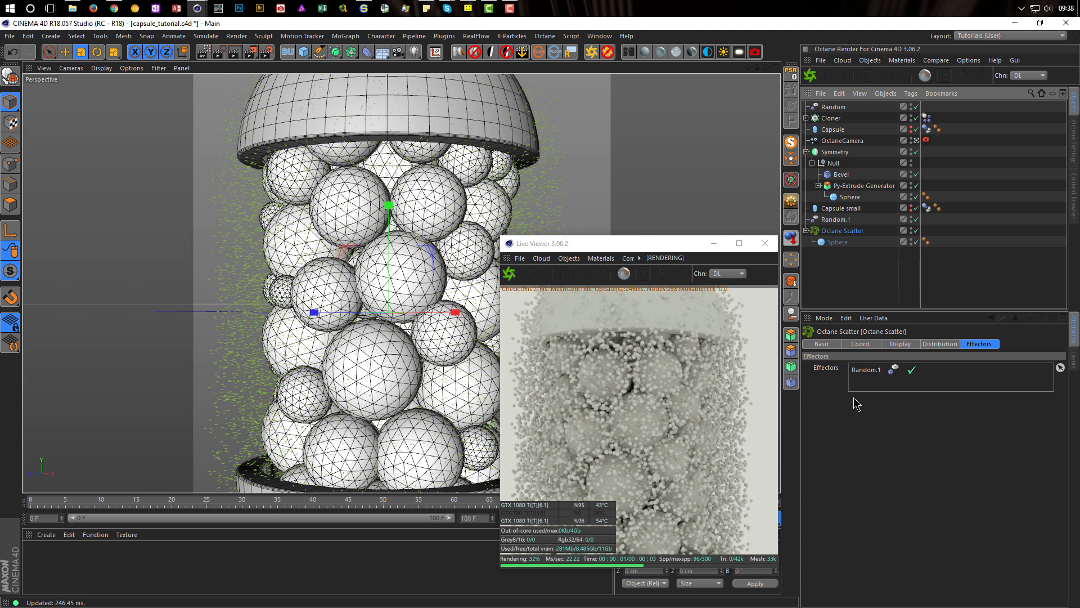
Set Random.1's position variation to 10 cm in X, 10 cm in Y and 0 cm in Z
{"action": "left_click", "coordinate": [902, 345]}
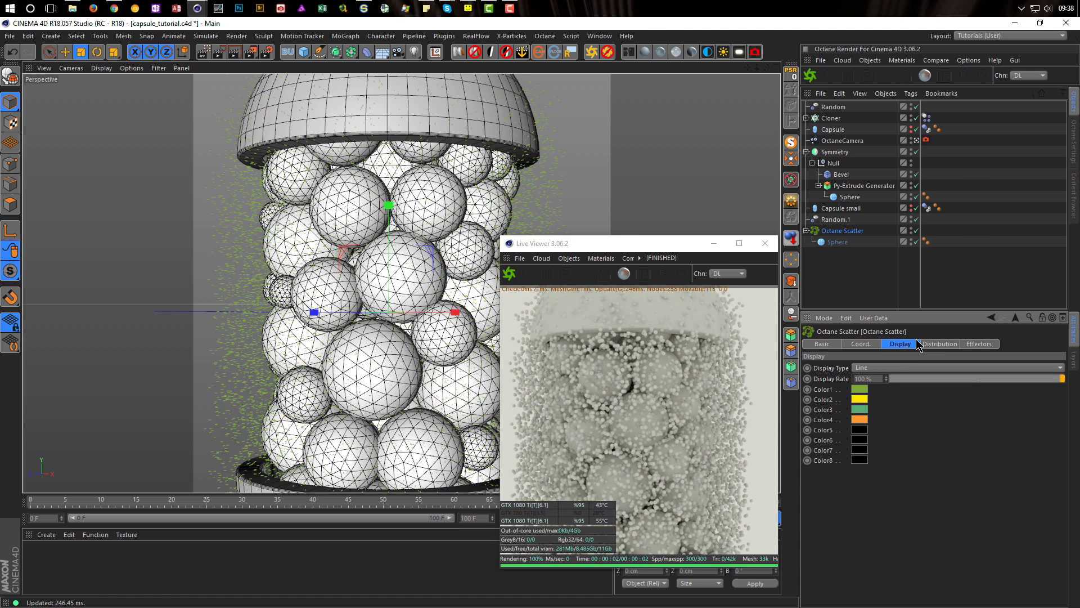
{"action": "left_click", "coordinate": [836, 219]}
{"action": "left_click", "coordinate": [887, 344]}
{"action": "left_click", "coordinate": [917, 344]}
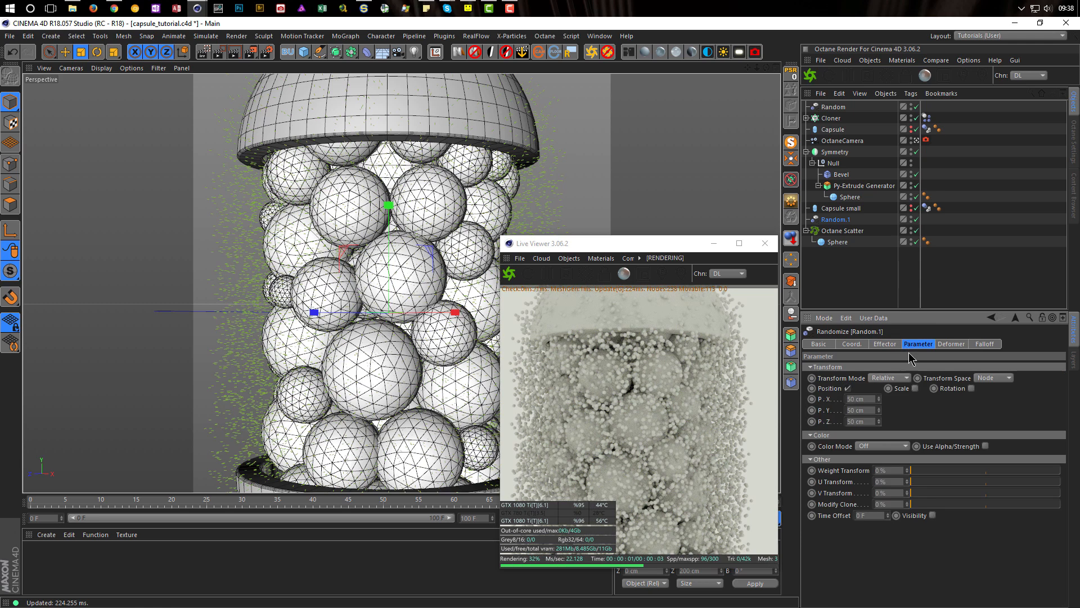
{"action": "left_click", "coordinate": [871, 398]}
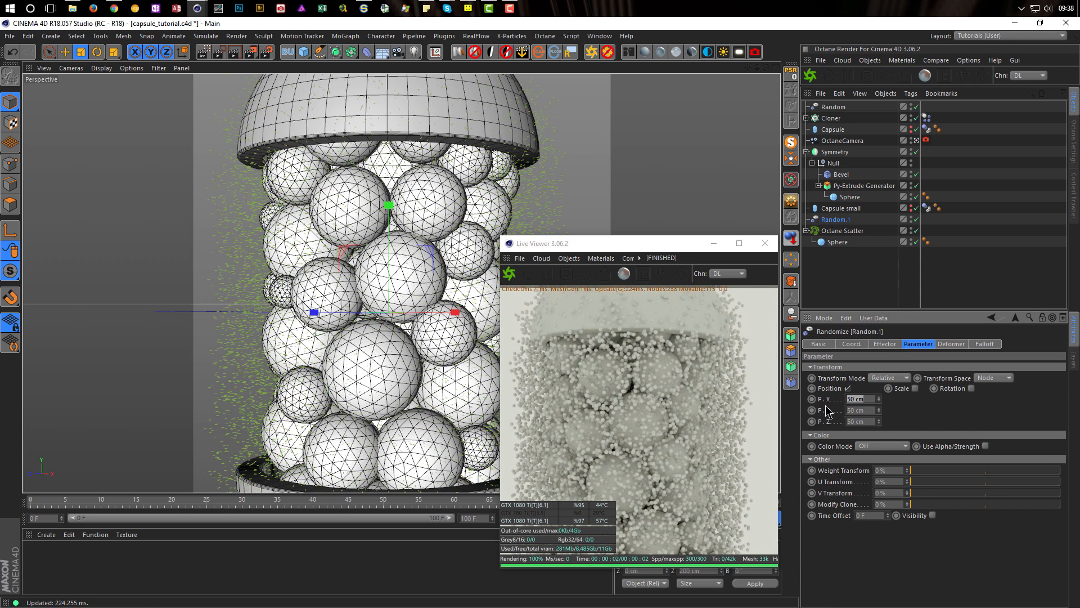
{"action": "key", "text": "Tab"}
{"action": "type", "text": "10"}
{"action": "key", "text": "Tab"}
{"action": "type", "text": "0"}
{"action": "key", "text": "Return"}
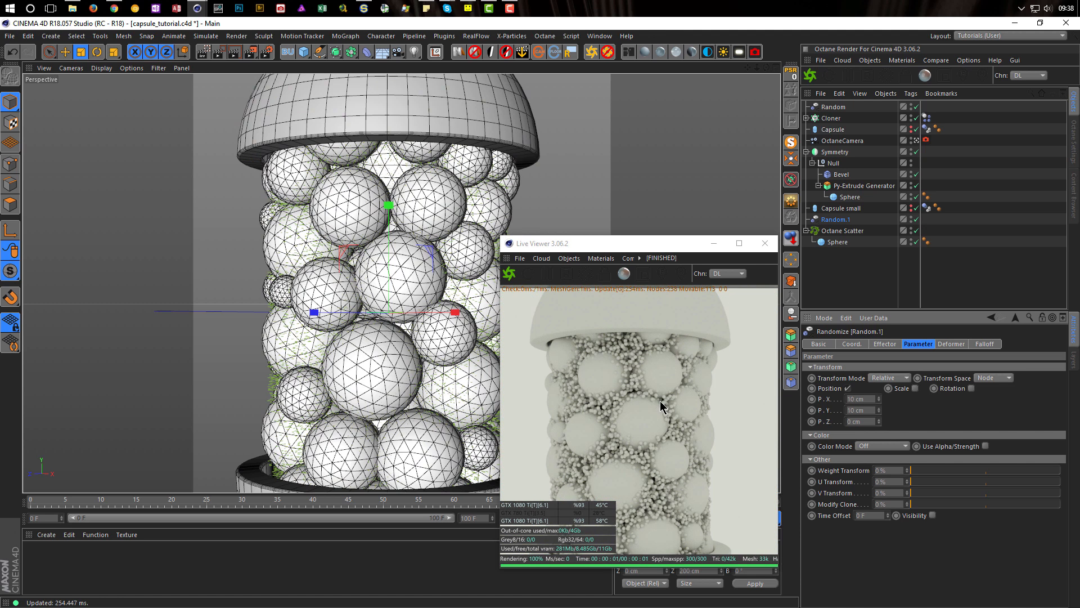
Enable uniform scale variation on Random.1 and set it to -0.8
{"action": "left_click", "coordinate": [916, 388]}
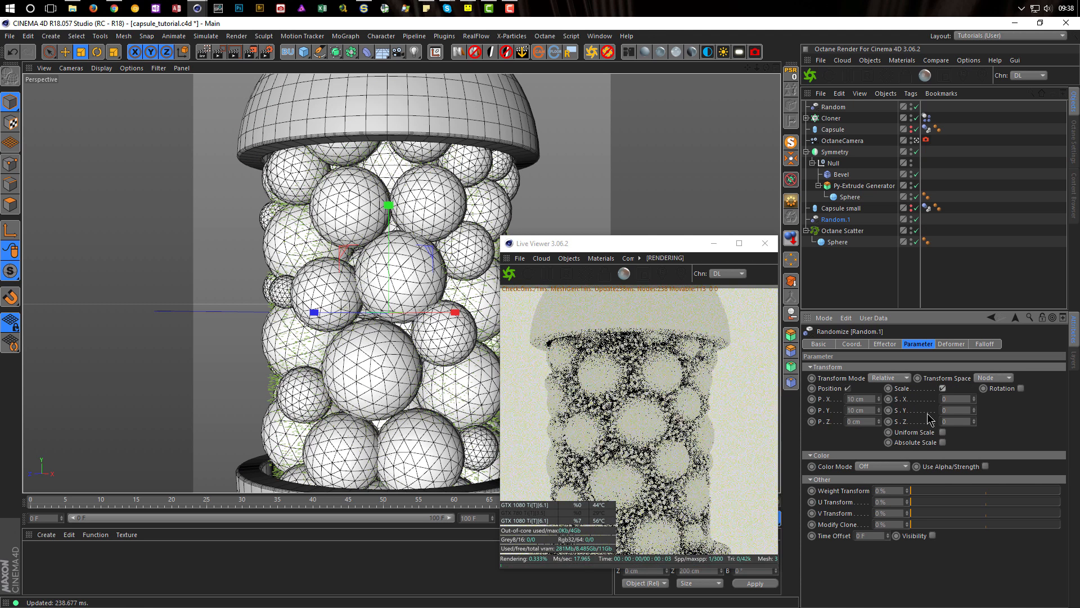
{"action": "left_click_drag", "start_coordinate": [956, 399], "coordinate": [924, 403]}
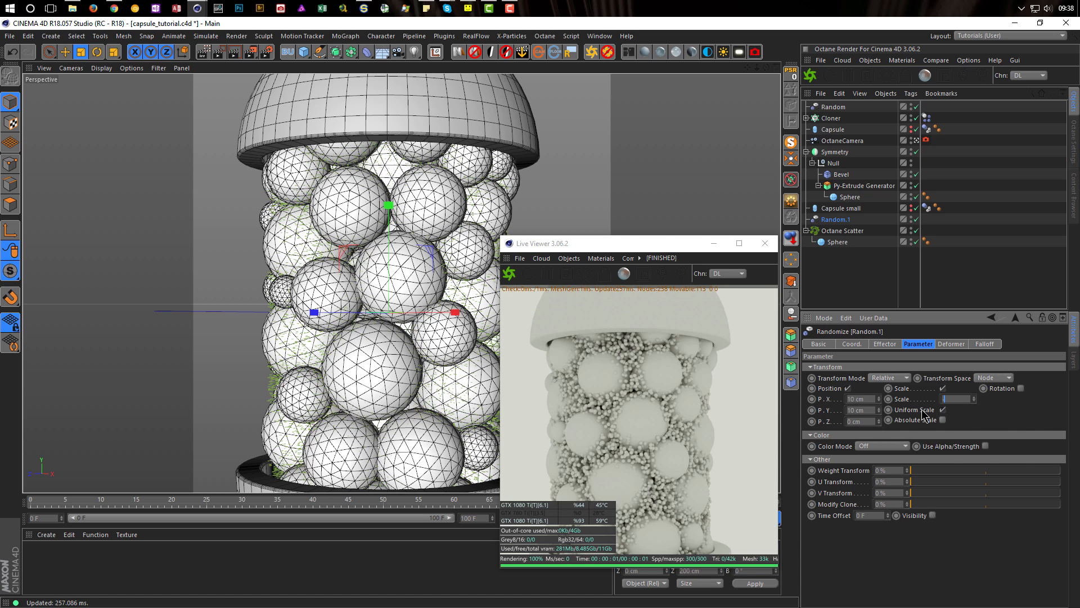
{"action": "type", "text": "-.8"}
{"action": "key", "text": "Return"}
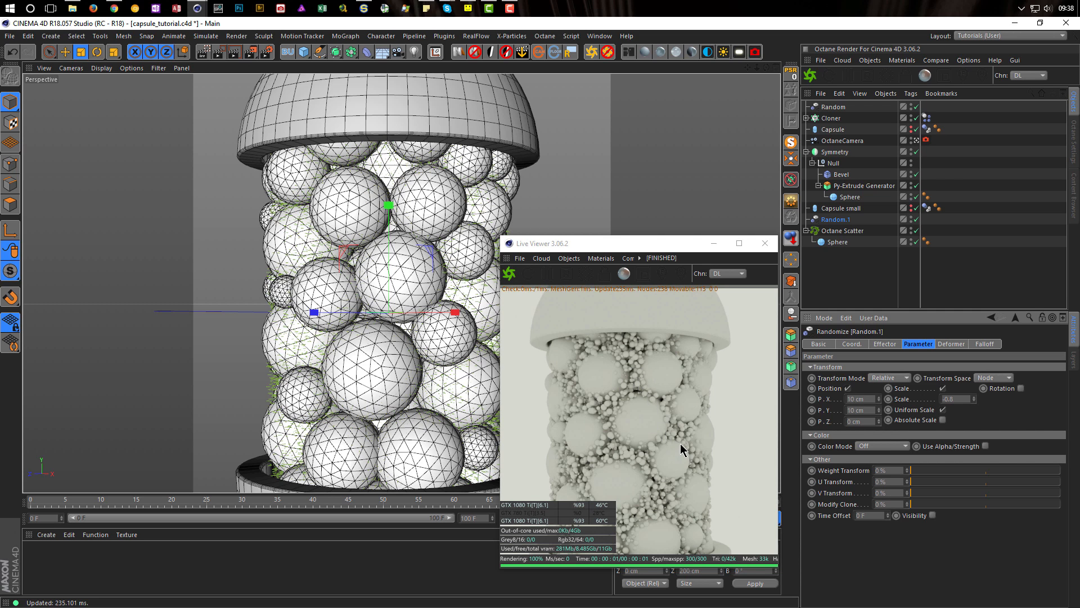
Add an Octane HDRI environment sky and open its ImageTexture shader settings
{"action": "right_click_drag", "start_coordinate": [669, 373], "coordinate": [507, 422]}
{"action": "middle_click_drag", "start_coordinate": [624, 422], "coordinate": [626, 406]}
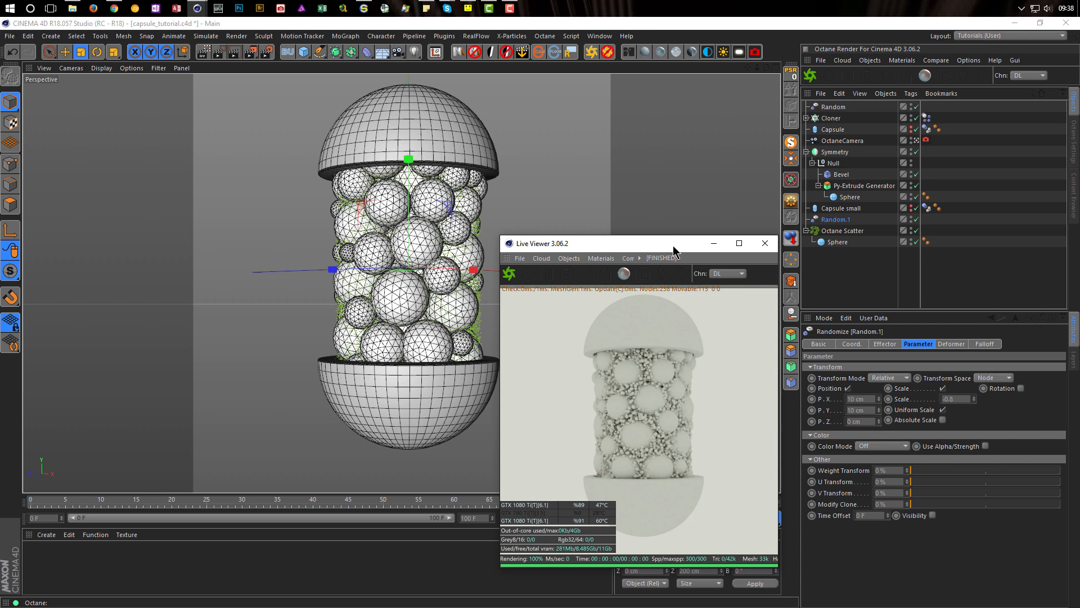
{"action": "left_click_drag", "start_coordinate": [673, 251], "coordinate": [808, 213]}
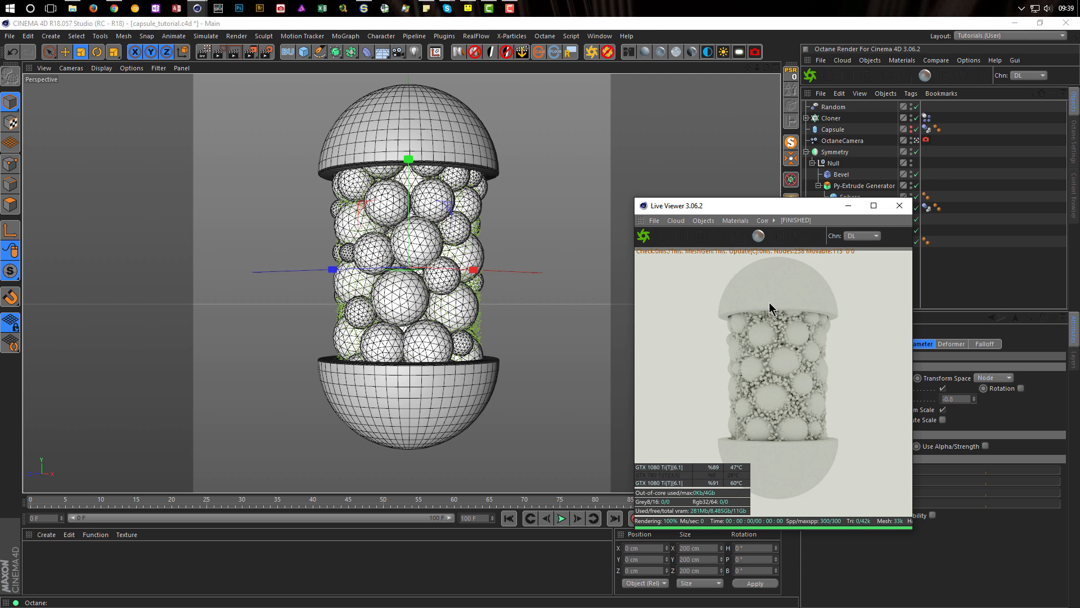
{"action": "left_click_drag", "start_coordinate": [778, 222], "coordinate": [639, 186]}
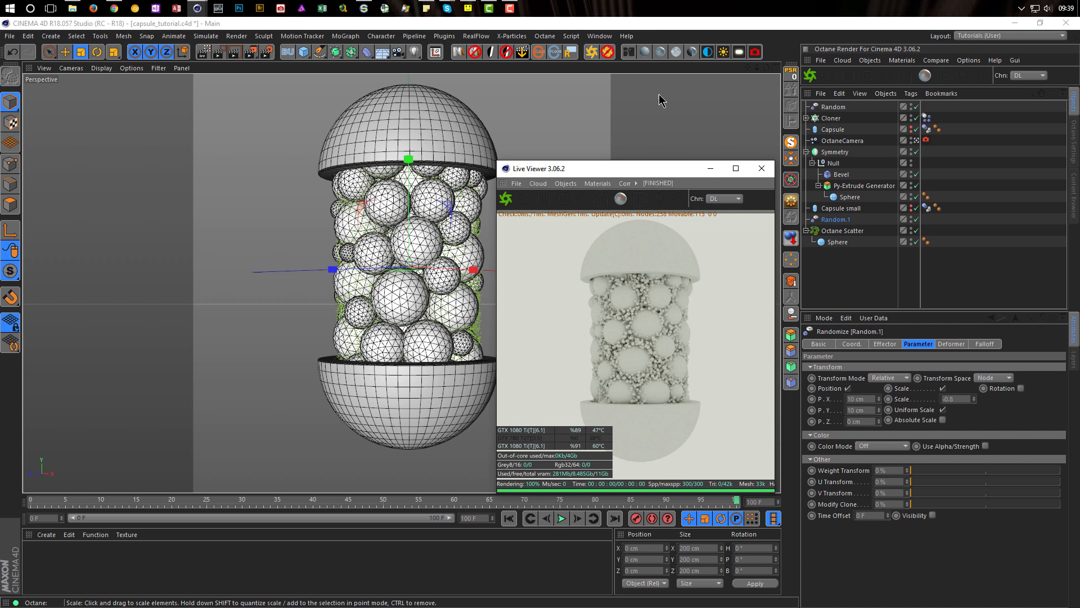
{"action": "left_click", "coordinate": [710, 55]}
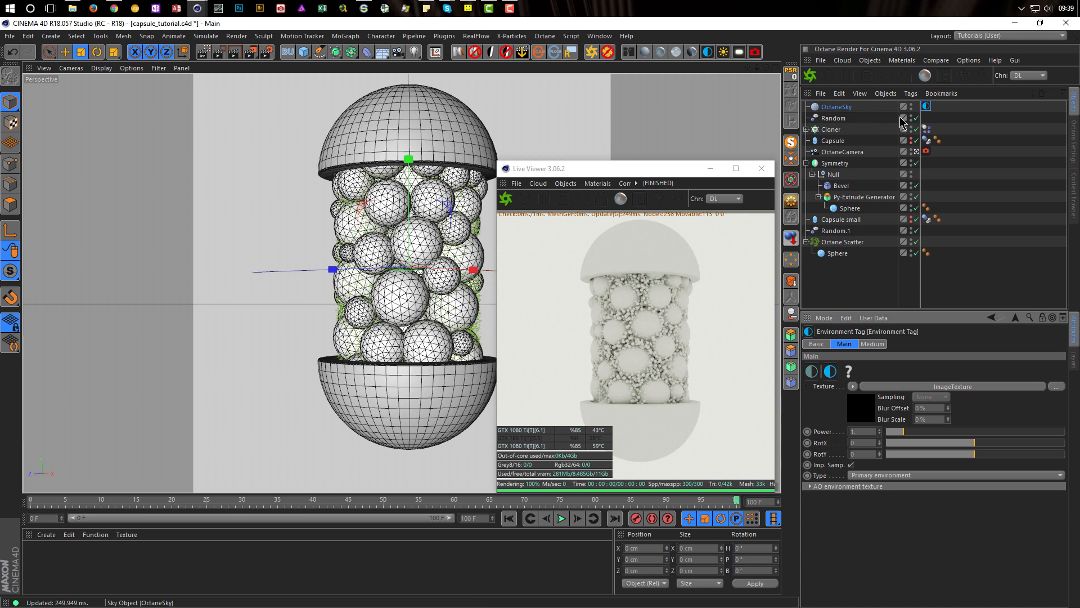
{"action": "left_click", "coordinate": [919, 387]}
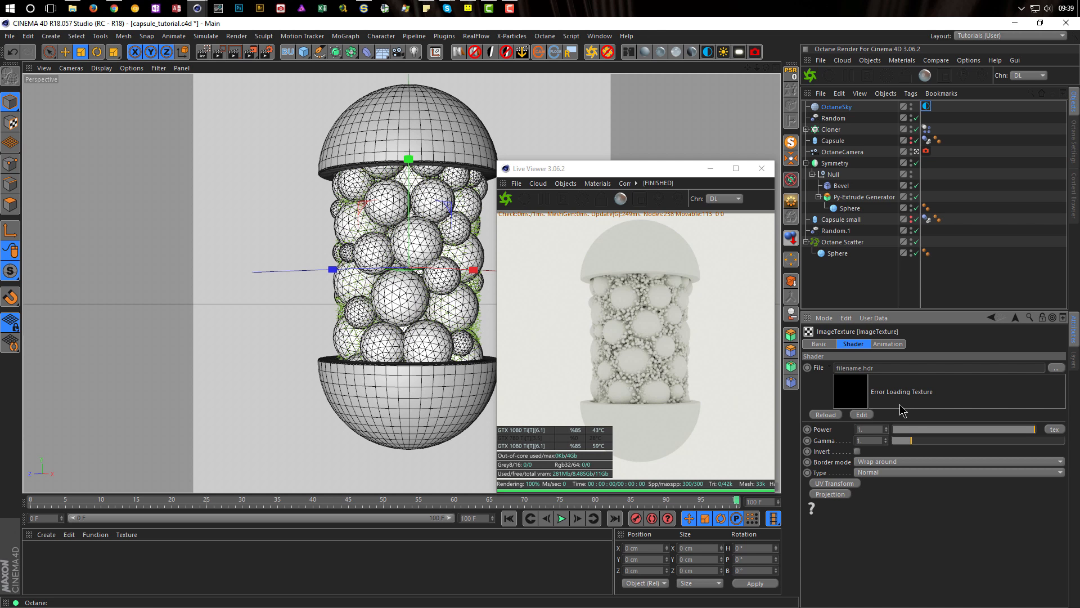
Open the Content Browser and shrink and reposition it so the ImageTexture settings and the live render are uncovered
{"action": "key", "text": "shift+F8"}
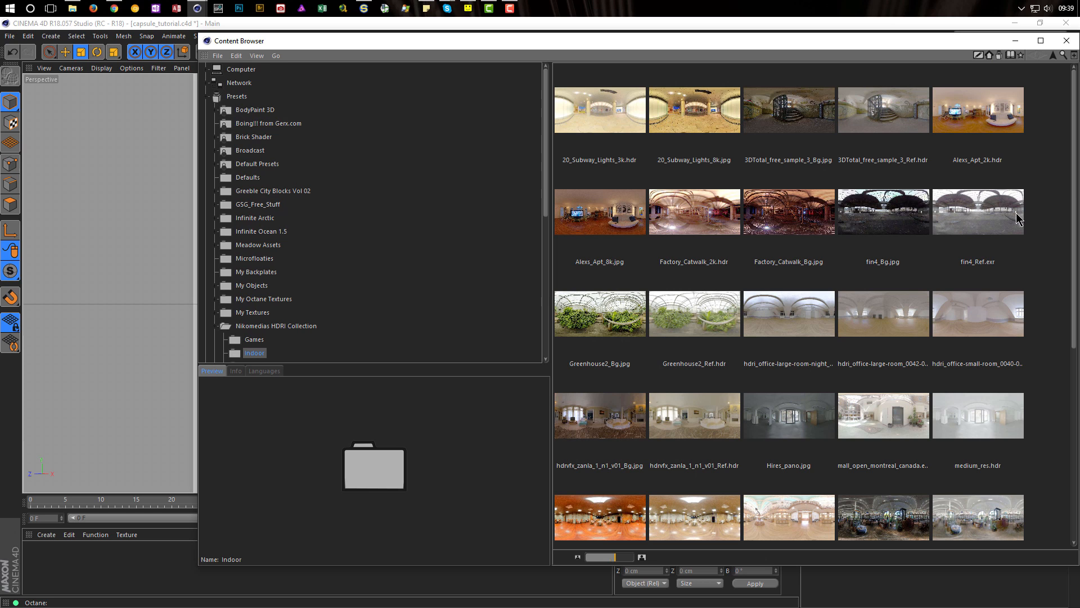
{"action": "left_click_drag", "start_coordinate": [896, 41], "coordinate": [797, 32]}
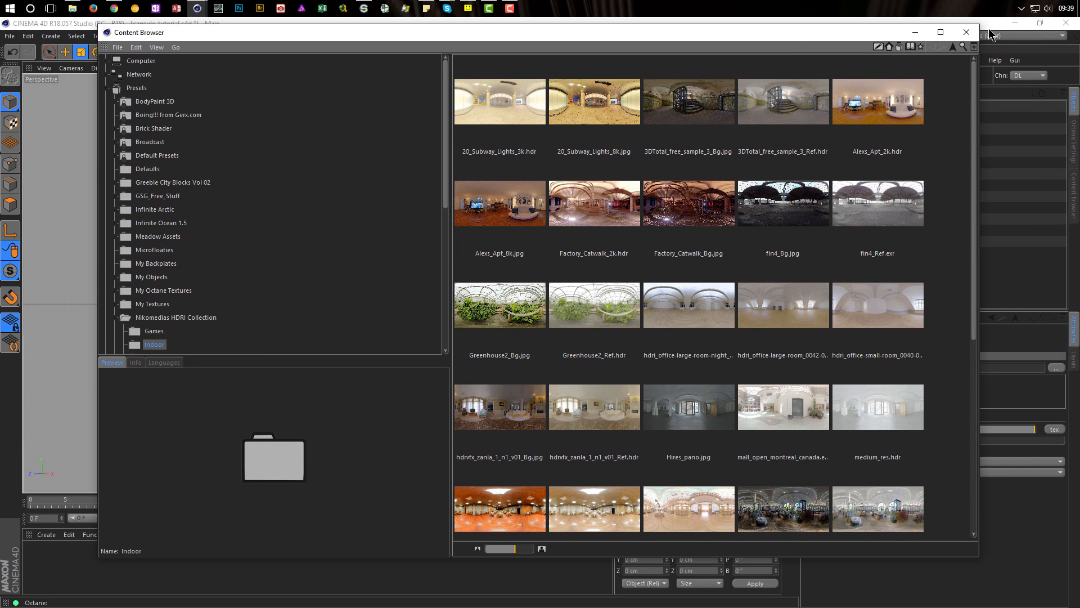
{"action": "left_click_drag", "start_coordinate": [981, 24], "coordinate": [525, 192]}
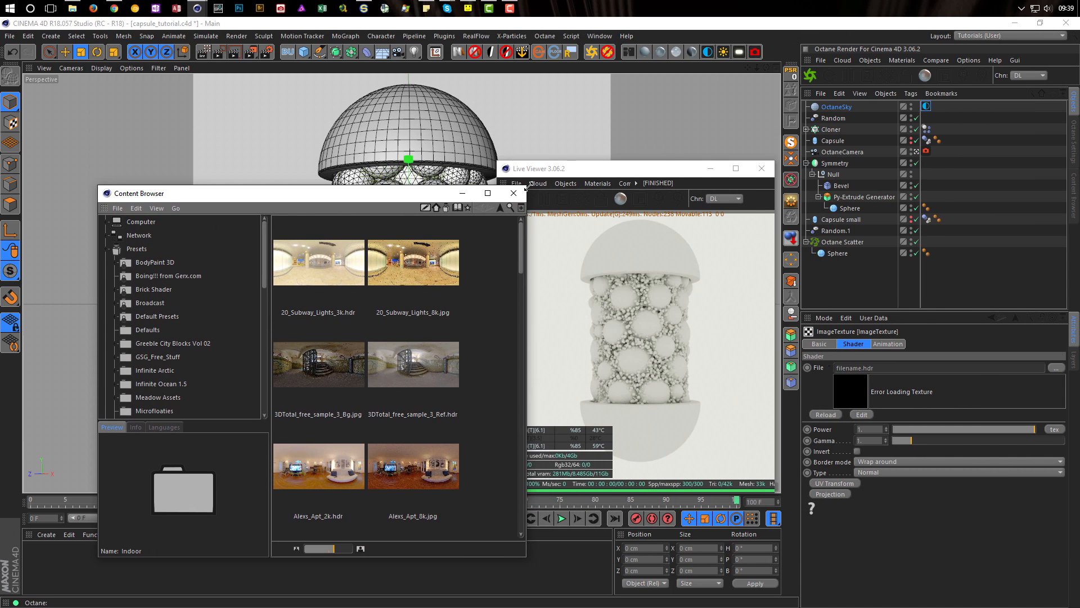
{"action": "left_click_drag", "start_coordinate": [453, 198], "coordinate": [387, 123]}
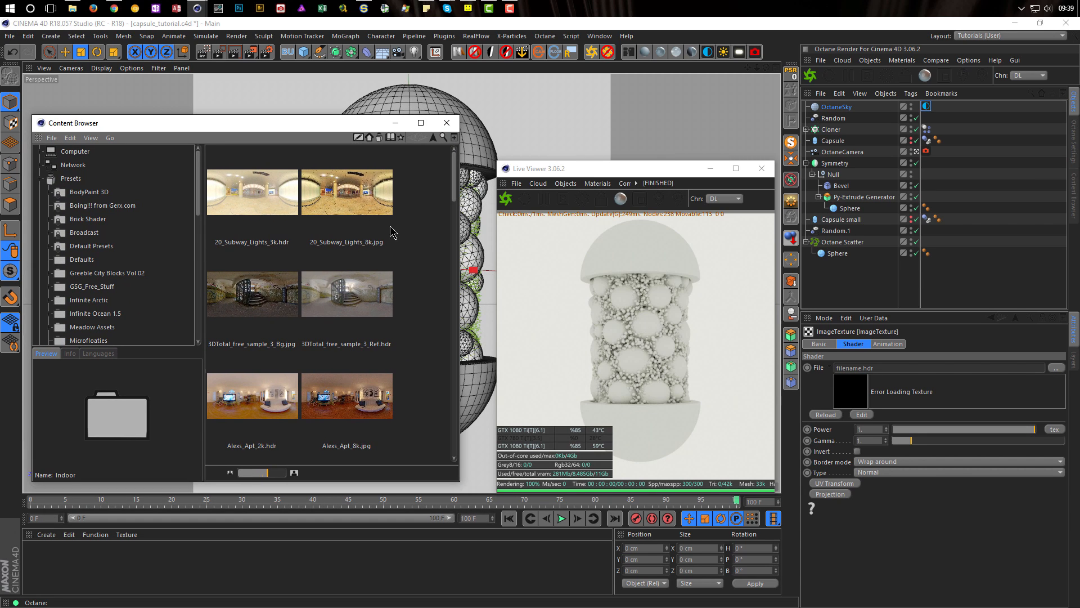
Load Frozen_Waterfall_Ref.hdr from the Nikomedias HDRI Collection's Outdoor folder as the sky's image file, and close the Content Browser
{"action": "left_click_drag", "start_coordinate": [198, 194], "coordinate": [199, 256]}
{"action": "left_click", "coordinate": [95, 270]}
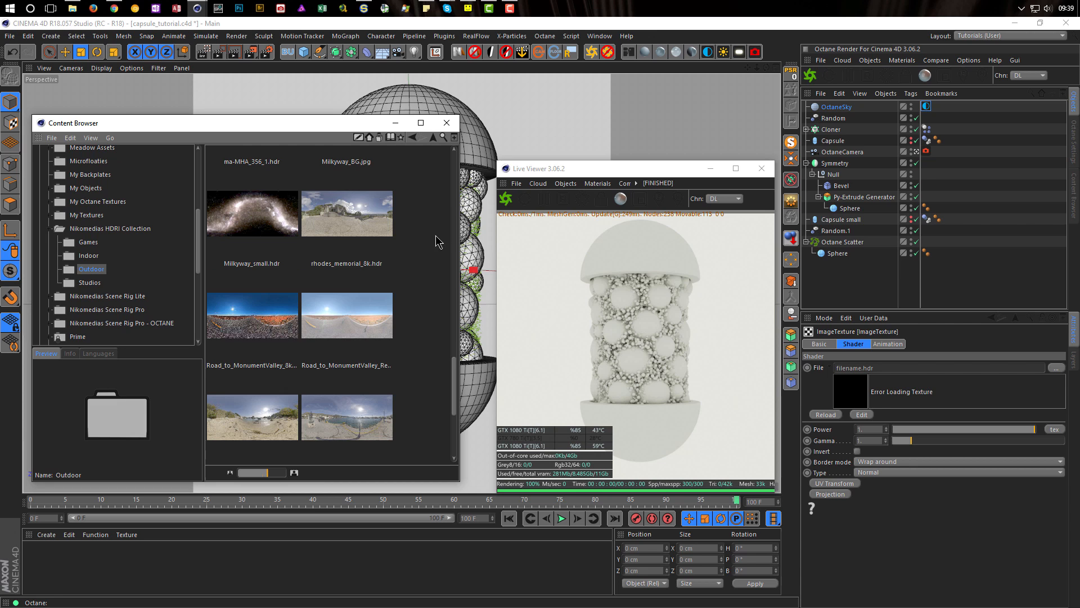
{"action": "left_click_drag", "start_coordinate": [455, 371], "coordinate": [451, 260]}
{"action": "left_click", "coordinate": [348, 327]}
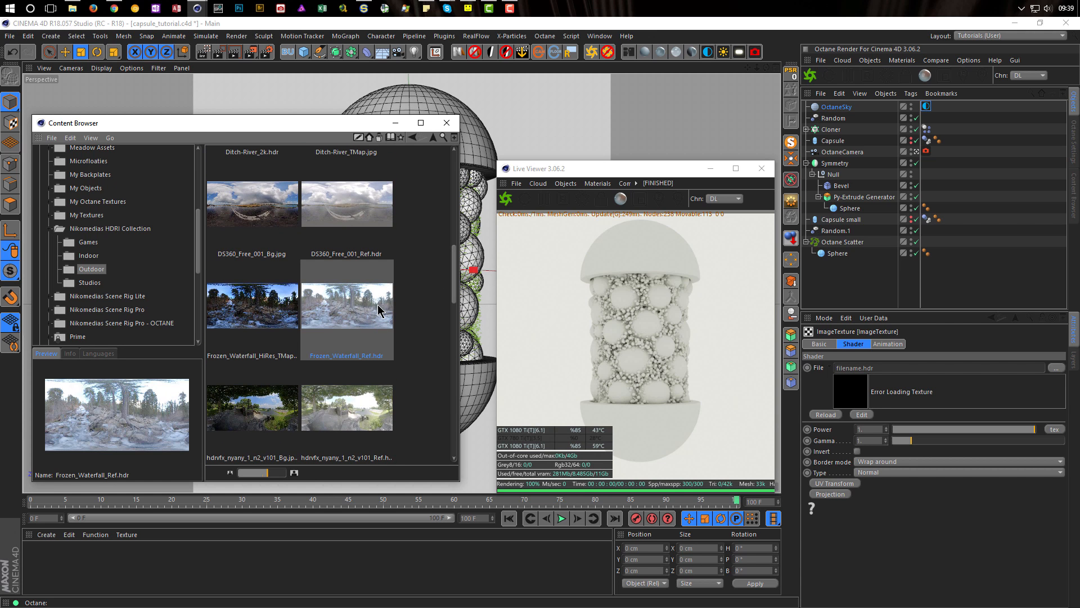
{"action": "left_click_drag", "start_coordinate": [382, 302], "coordinate": [919, 369]}
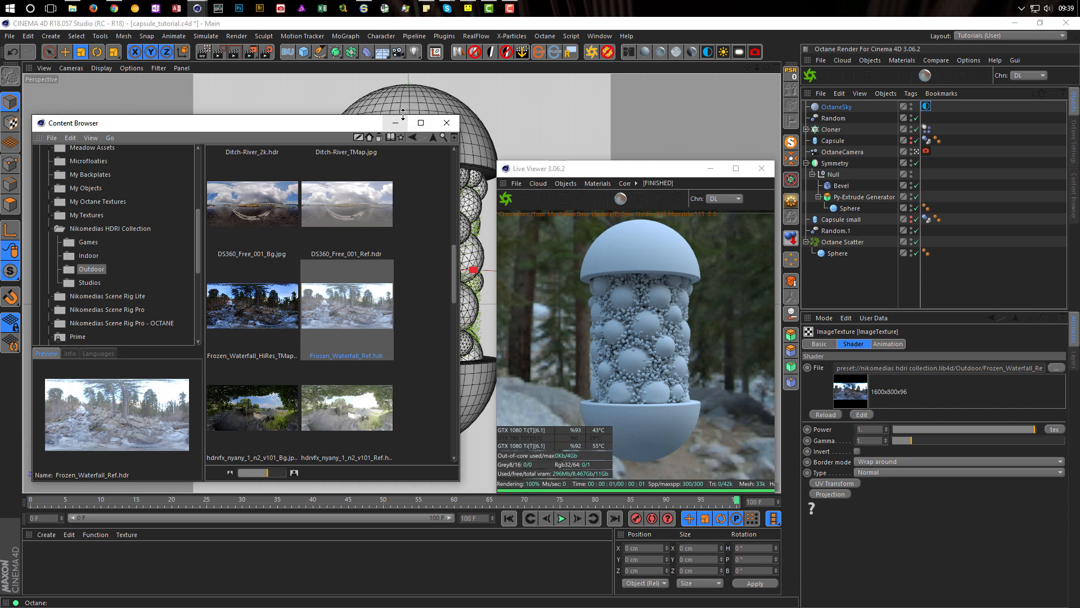
{"action": "left_click", "coordinate": [447, 122]}
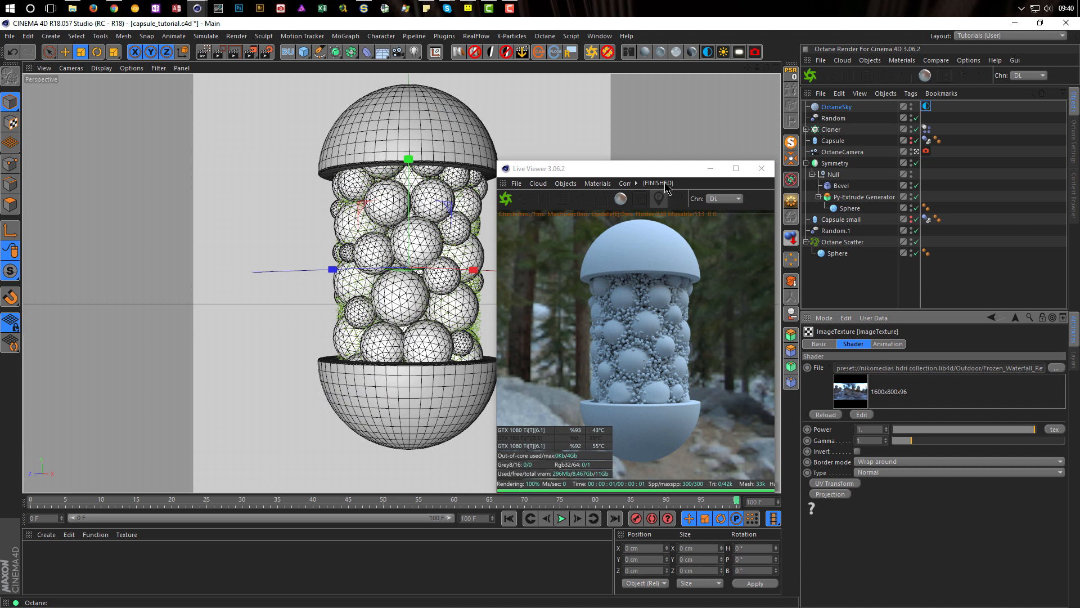
Move OctaneCamera to the top of the object hierarchy and set its heading and pitch rotation to 0°
{"action": "left_click_drag", "start_coordinate": [666, 173], "coordinate": [685, 158]}
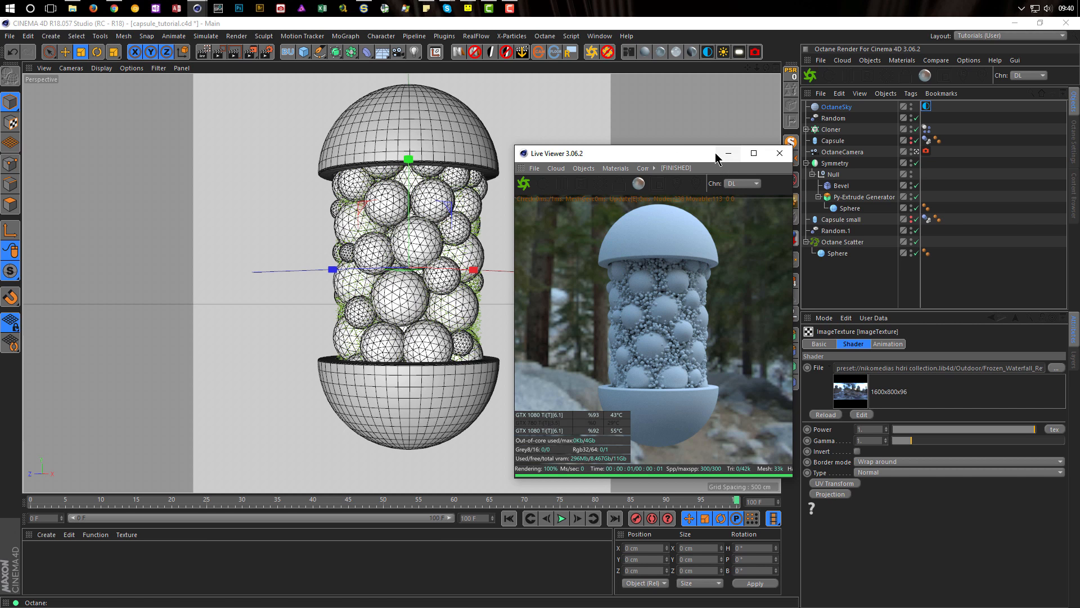
{"action": "left_click_drag", "start_coordinate": [856, 153], "coordinate": [865, 111]}
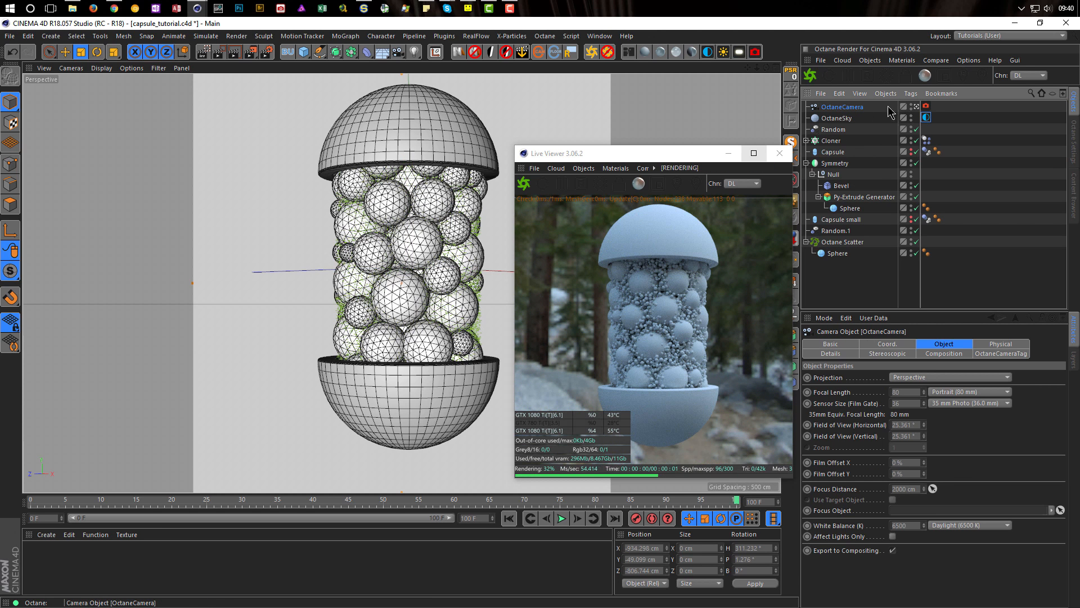
{"action": "left_click", "coordinate": [886, 343]}
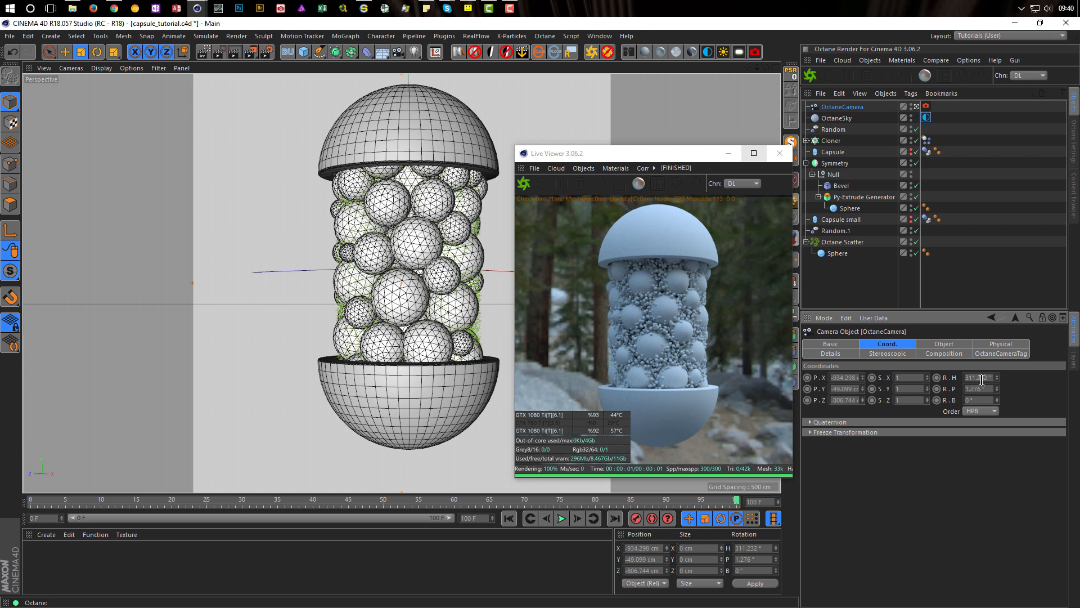
{"action": "type", "text": "0"}
{"action": "key", "text": "Tab"}
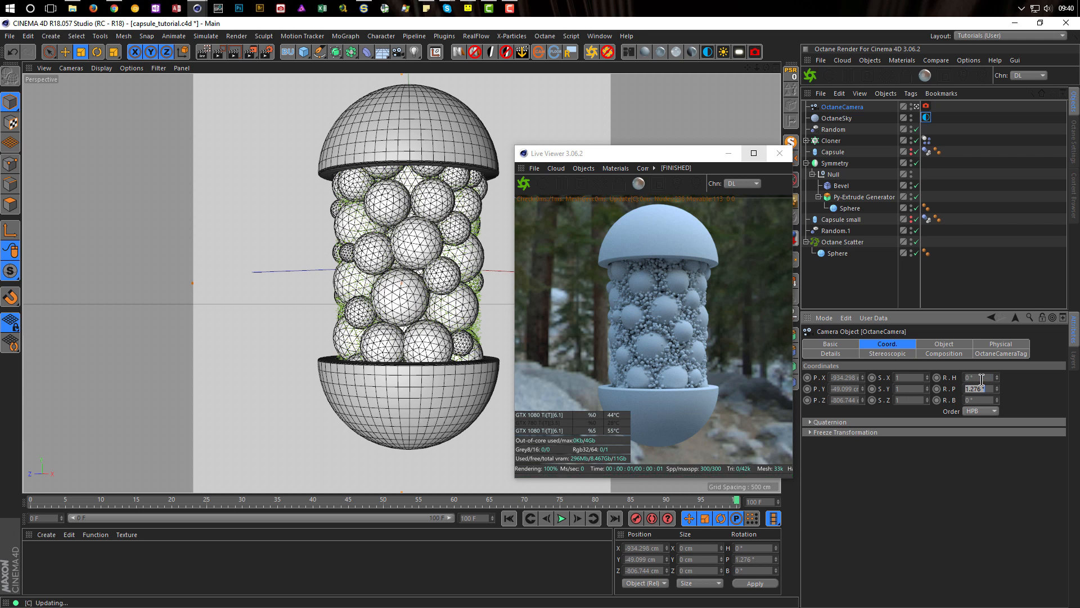
{"action": "type", "text": "0"}
{"action": "key", "text": "Return"}
Center OctaneCamera on the capsule by setting its X and Y positions to 0 cm
{"action": "double_click", "coordinate": [842, 377]}
{"action": "type", "text": "0"}
{"action": "key", "text": "Tab"}
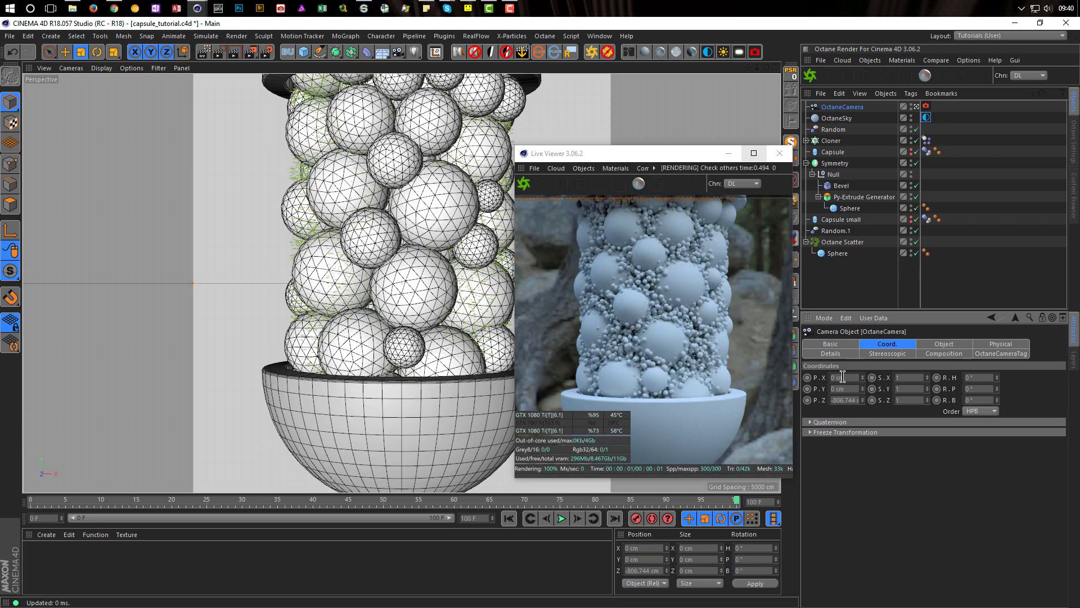
{"action": "type", "text": "0"}
{"action": "key", "text": "Return"}
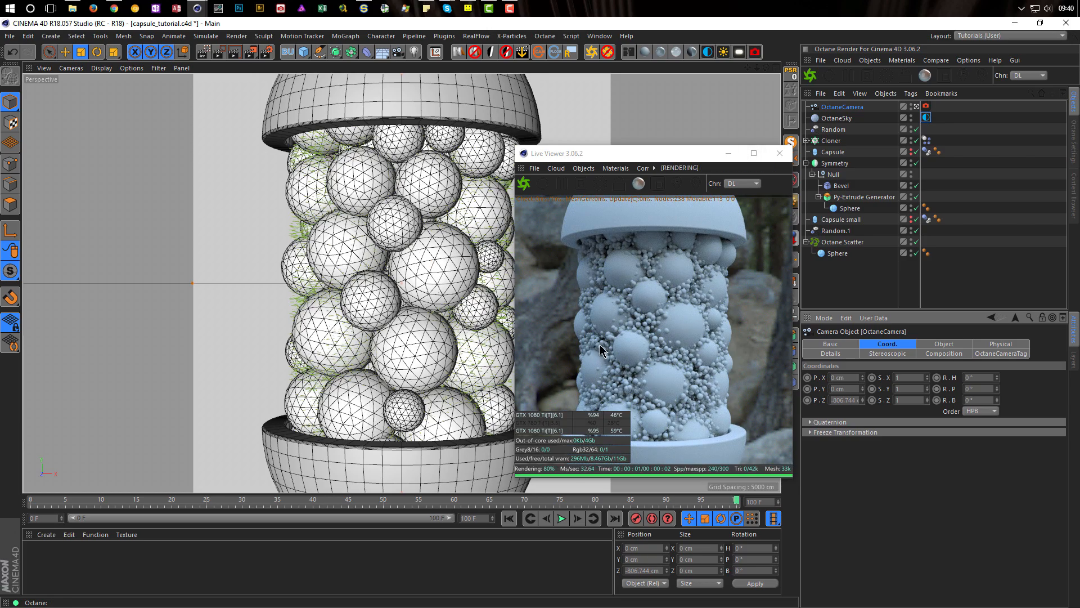
Pull OctaneCamera back to a Z position of about -1297.7 cm and set its bank rotation to -25°
{"action": "left_click_drag", "start_coordinate": [862, 400], "coordinate": [863, 485]}
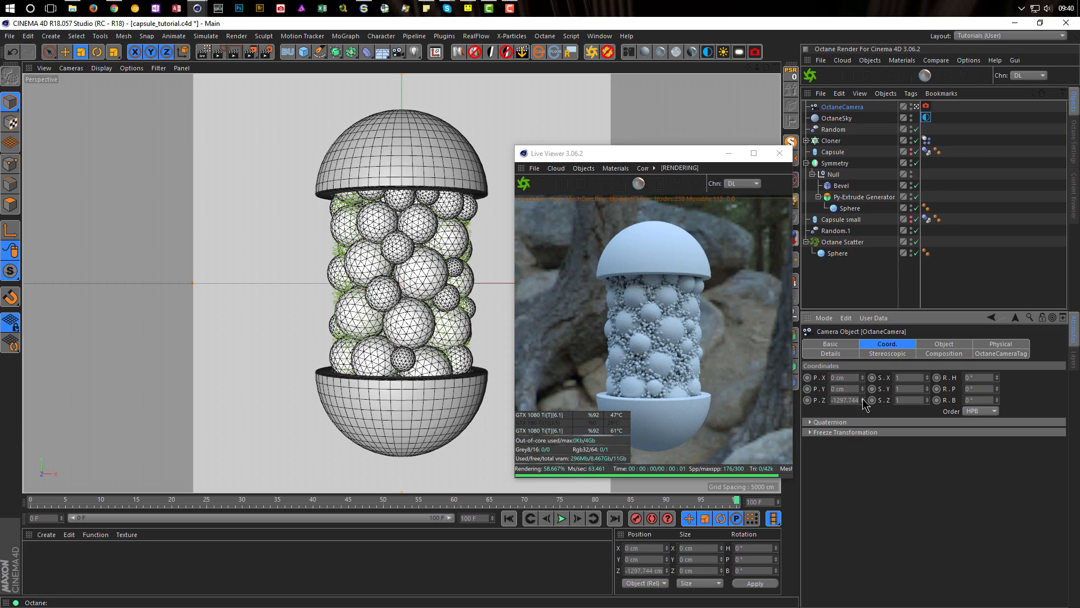
{"action": "left_click_drag", "start_coordinate": [998, 400], "coordinate": [989, 399]}
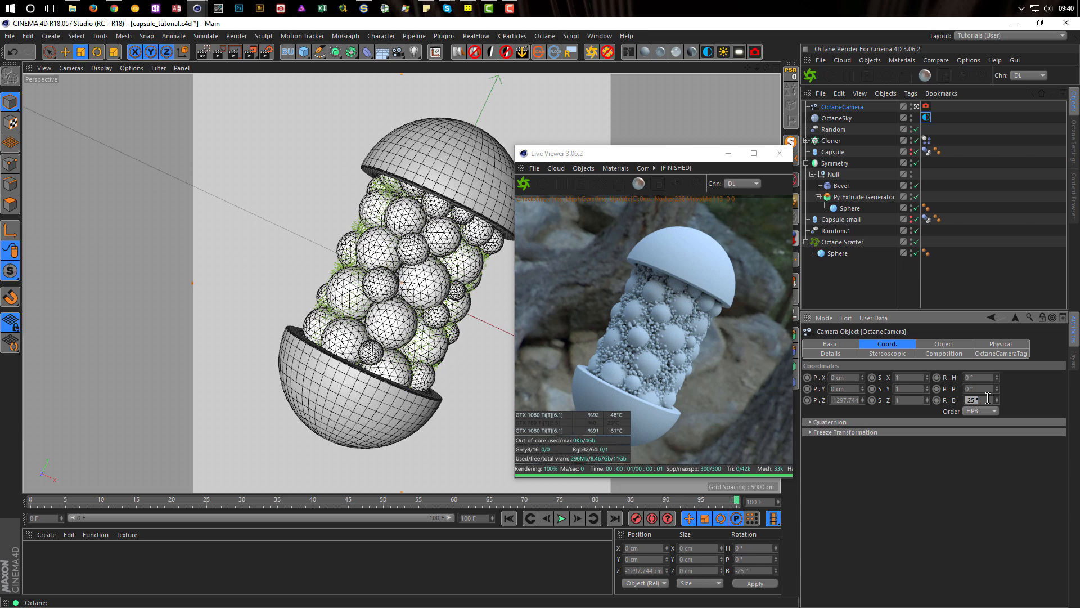
Set OctaneCamera's bank rotation to -45° and reposition the Live Viewer so the object list and camera coordinates stay uncovered
{"action": "key", "text": "Return"}
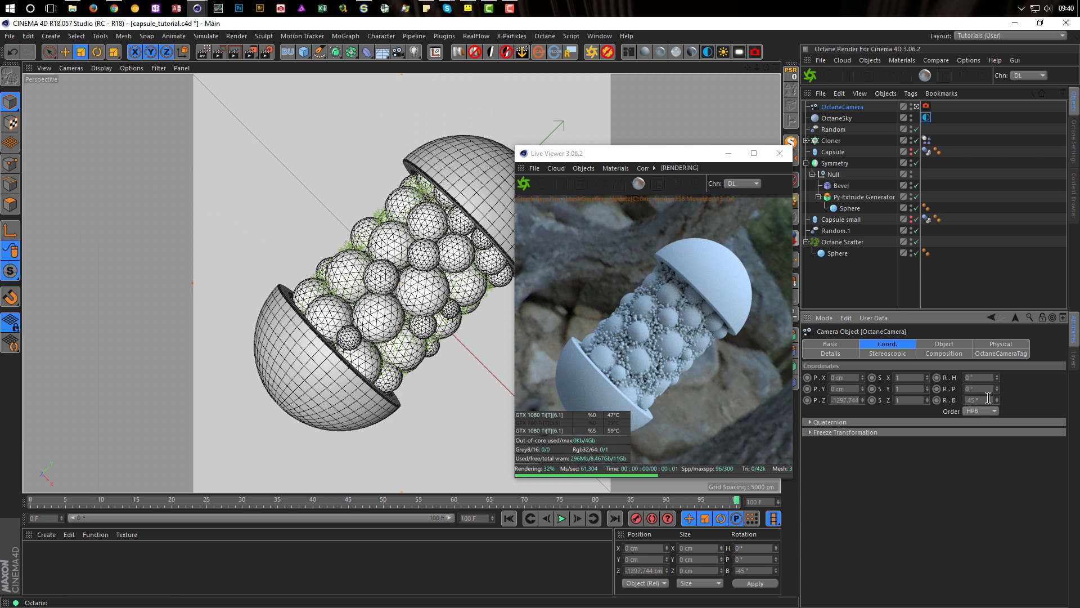
{"action": "left_click_drag", "start_coordinate": [696, 163], "coordinate": [830, 198]}
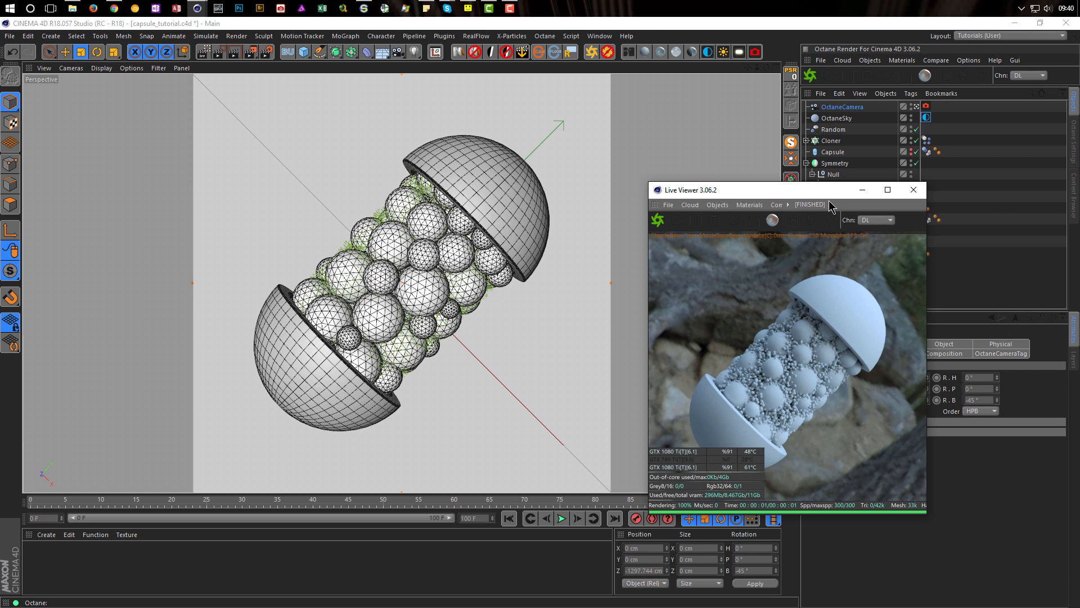
{"action": "left_click_drag", "start_coordinate": [827, 197], "coordinate": [680, 203]}
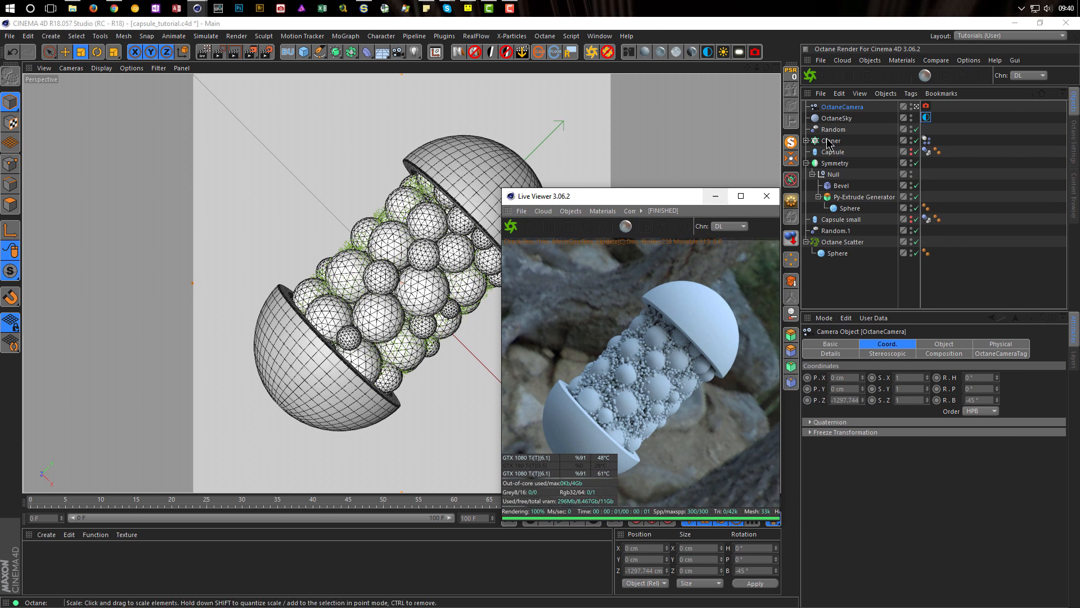
Add a Protection tag to OctaneCamera and unlock only its Z position
{"action": "right_click", "coordinate": [854, 108]}
{"action": "mouse_move", "coordinate": [915, 111]}
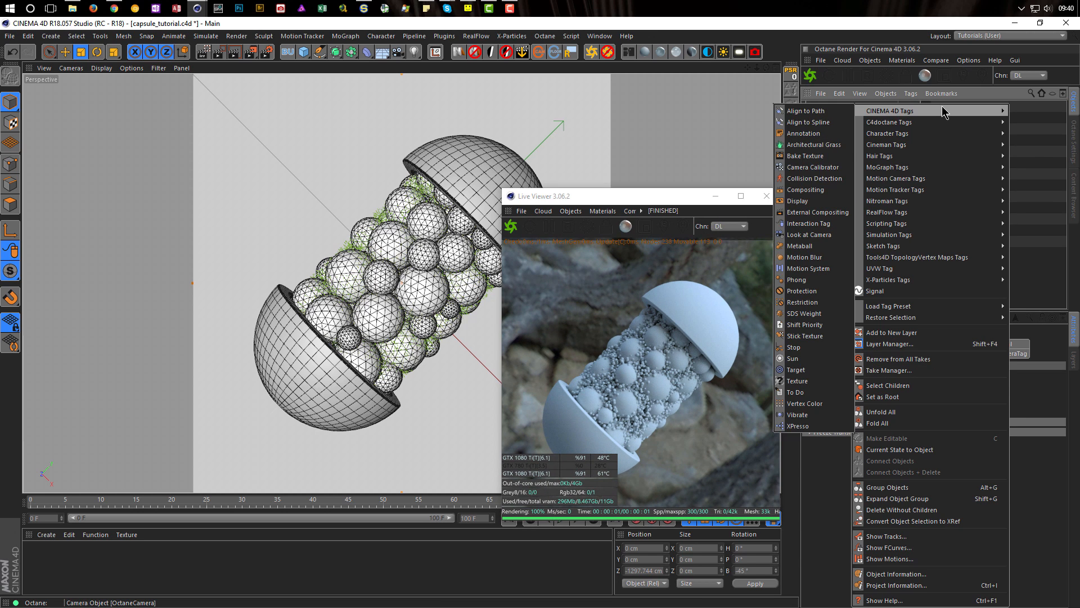
{"action": "left_click", "coordinate": [804, 291]}
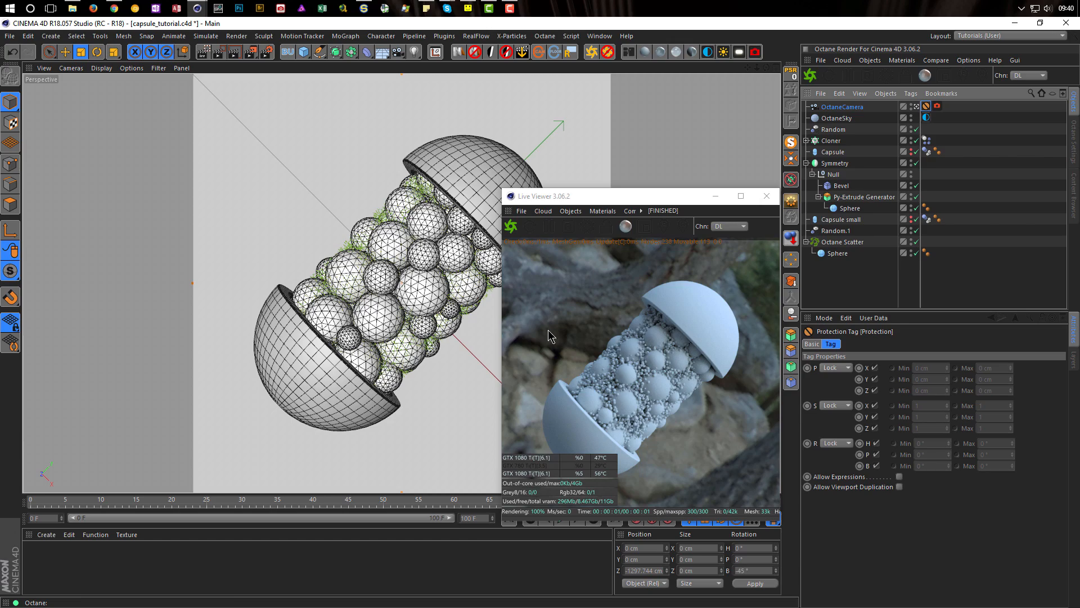
{"action": "left_click", "coordinate": [874, 390]}
Dolly OctaneCamera closer to the capsule, to a Z position of about -1251.9 cm, and save the project
{"action": "scroll", "coordinate": [393, 290], "scroll_direction": "down", "scroll_amount": 3}
{"action": "scroll", "coordinate": [393, 290], "scroll_direction": "up", "scroll_amount": 4}
{"action": "right_click_drag", "start_coordinate": [435, 289], "coordinate": [433, 289], "text": "alt"}
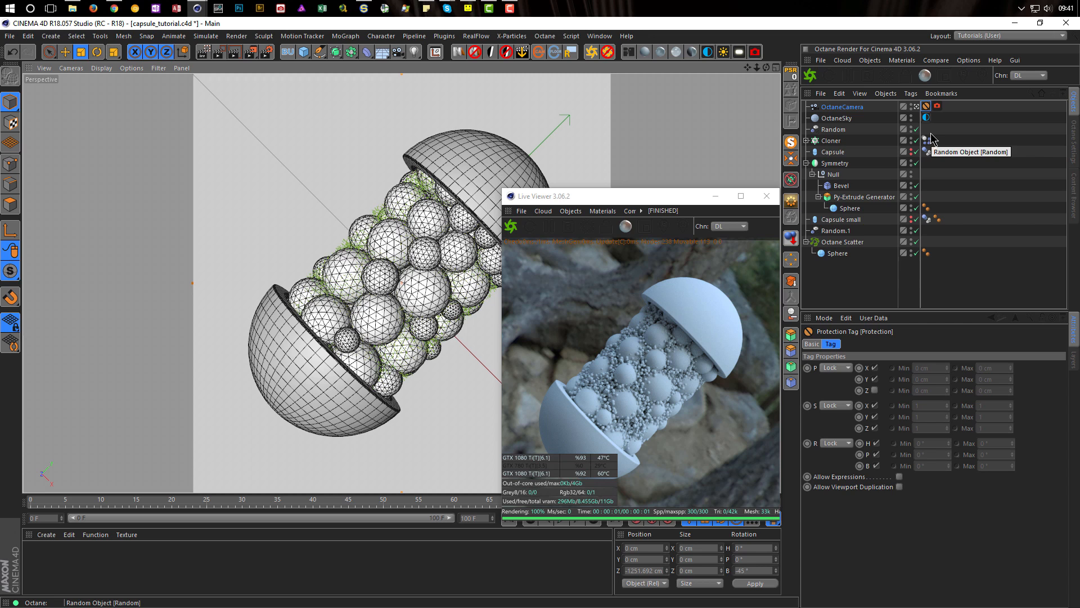
{"action": "key", "text": "ctrl+s"}
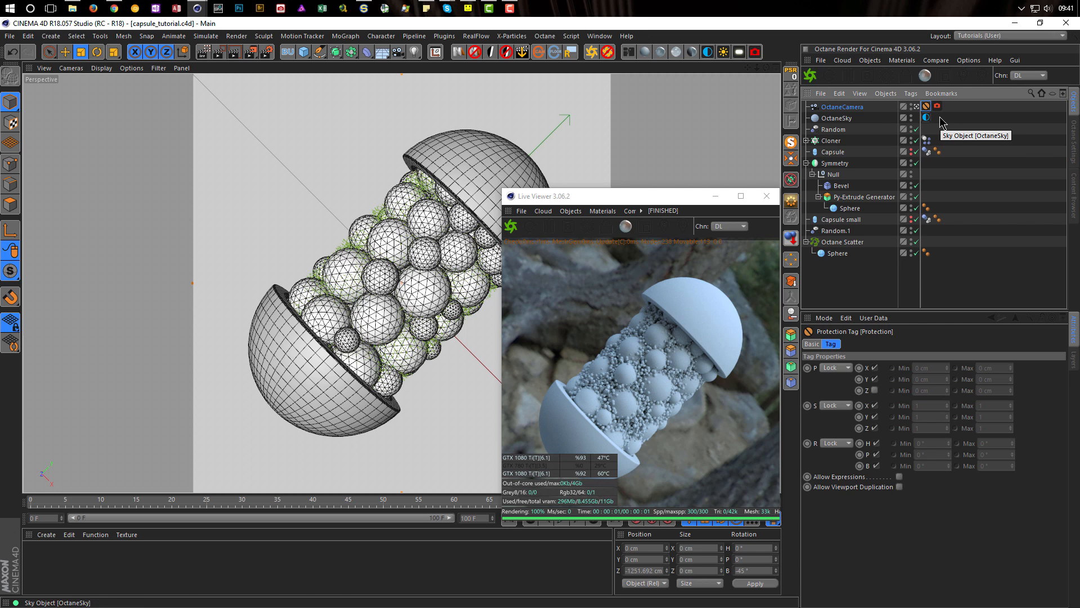
Create an Octane Specular material and open it in the Octane Node Editor, with the editor and Live Viewer placed side by side
{"action": "left_click_drag", "start_coordinate": [667, 197], "coordinate": [821, 224]}
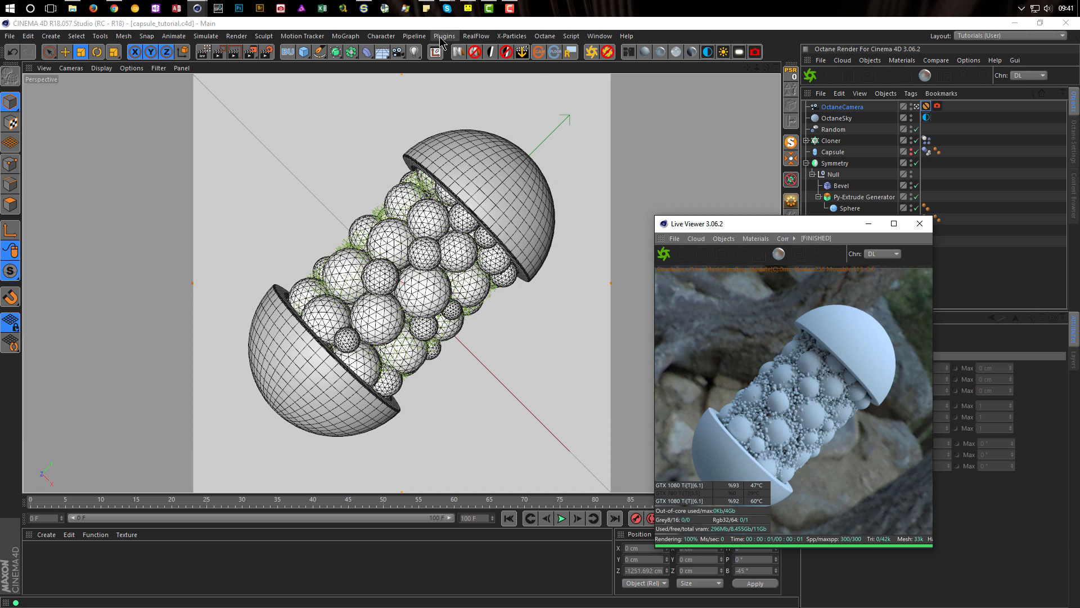
{"action": "left_click", "coordinate": [541, 36]}
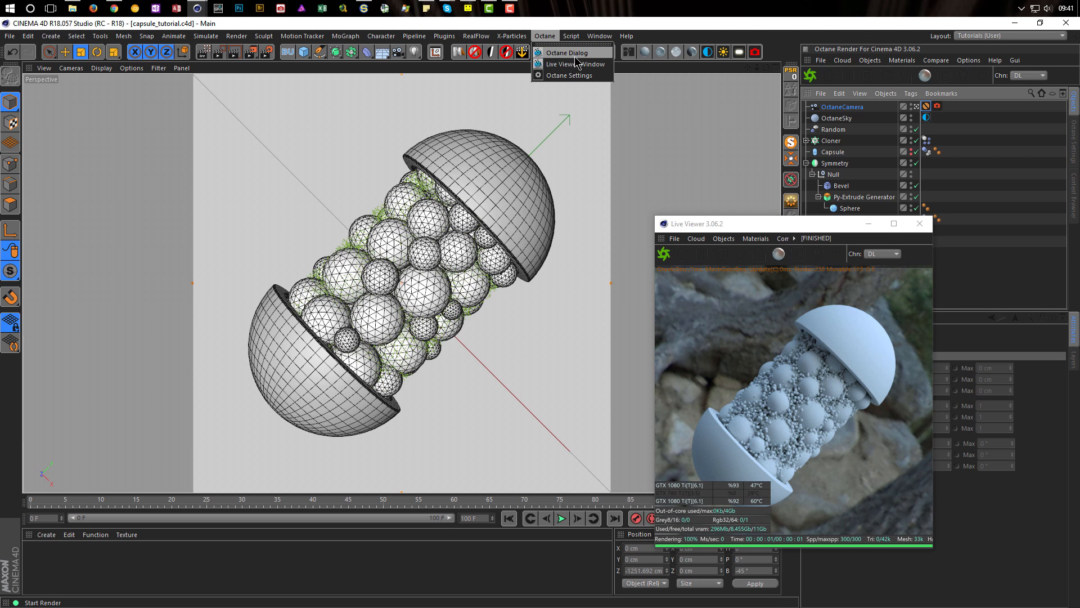
{"action": "left_click", "coordinate": [693, 31]}
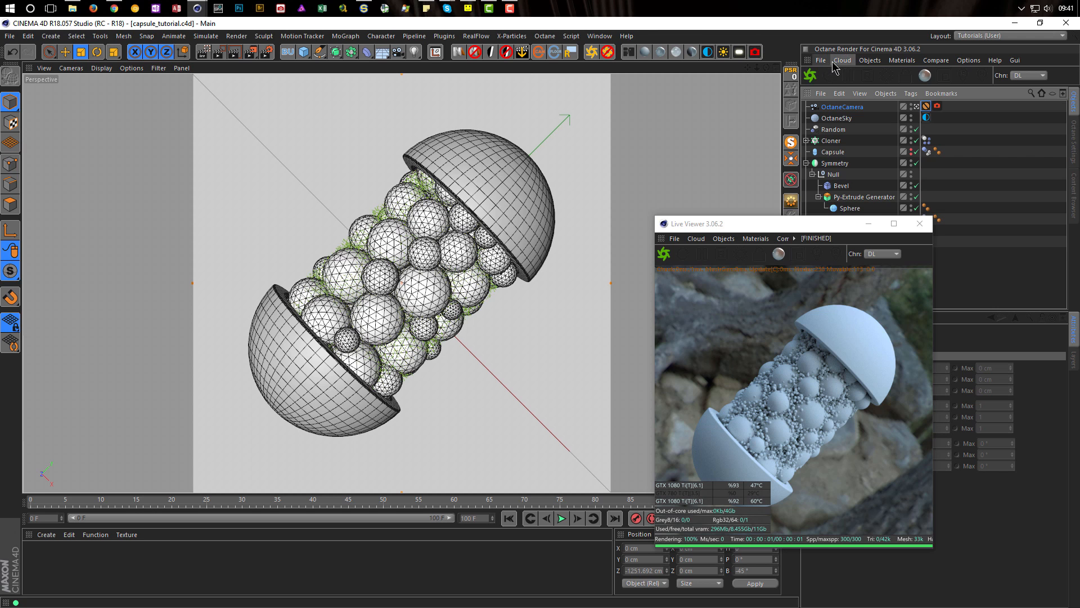
{"action": "left_click", "coordinate": [900, 61]}
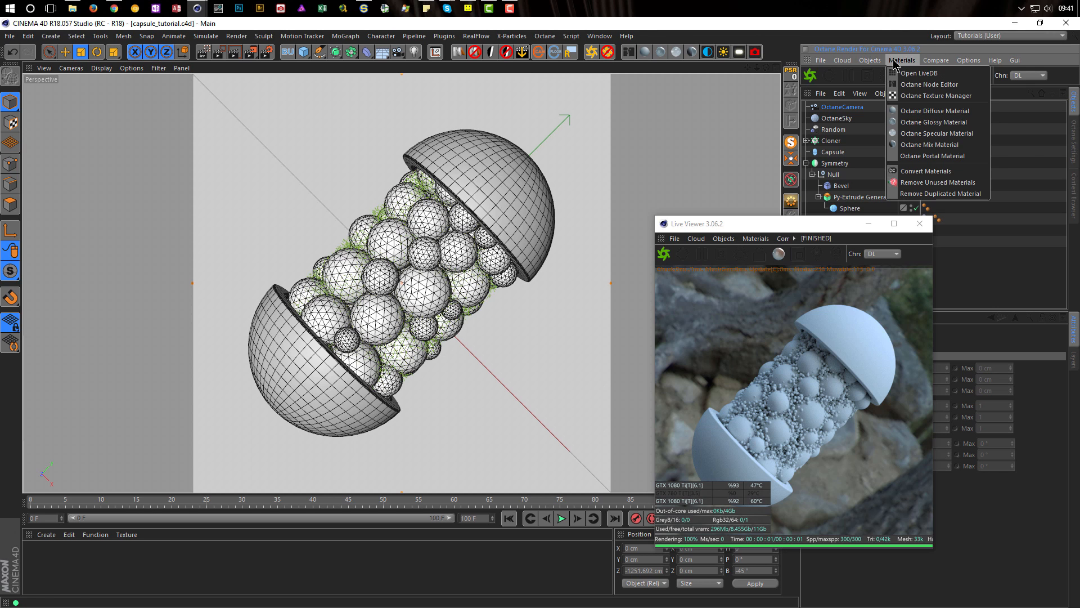
{"action": "left_click", "coordinate": [936, 134]}
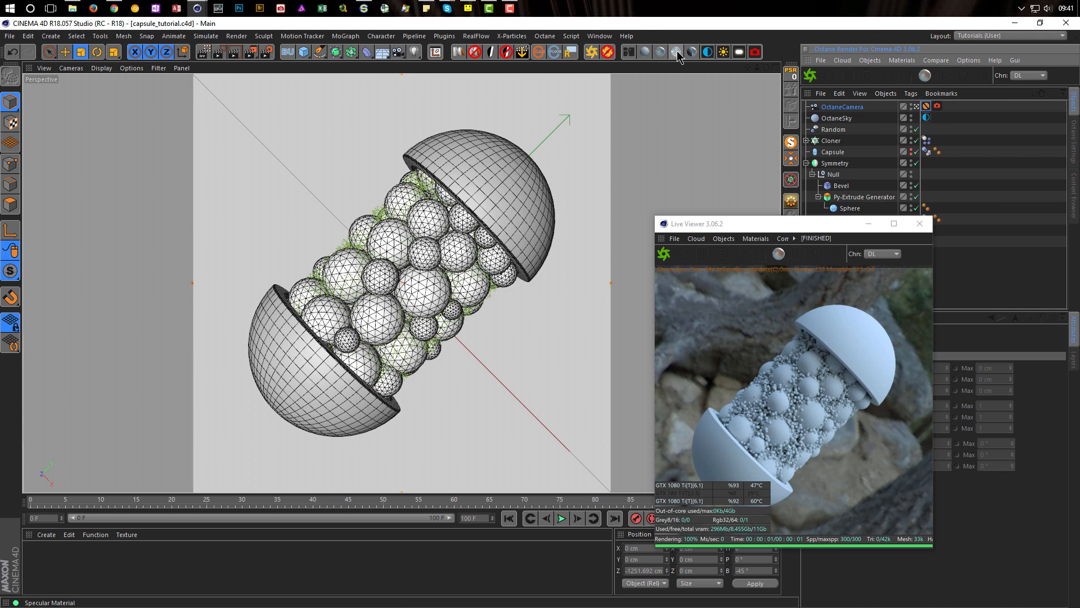
{"action": "left_click", "coordinate": [677, 52]}
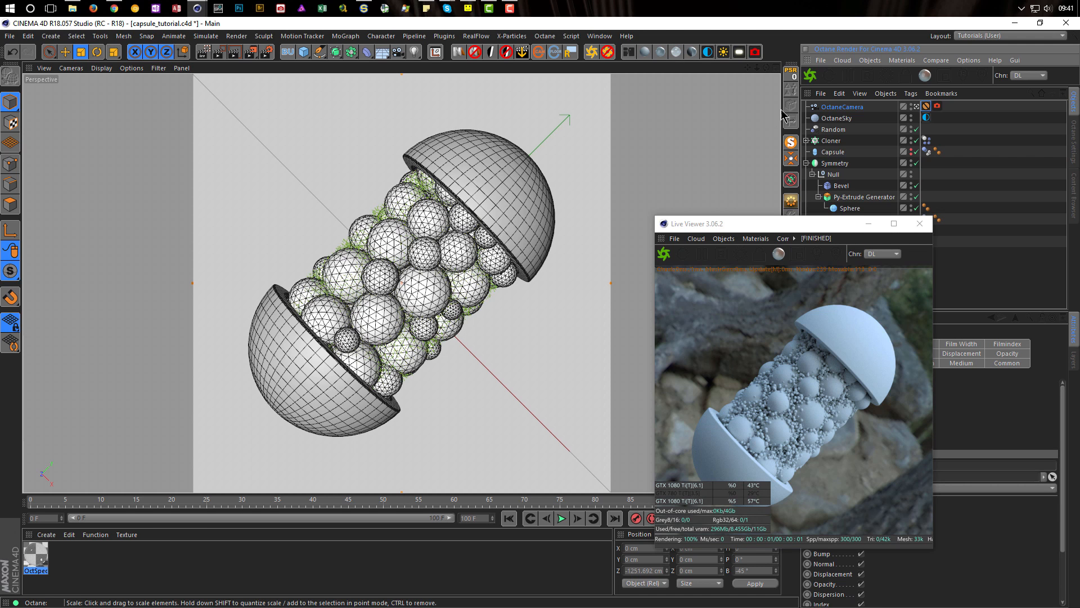
{"action": "left_click", "coordinate": [630, 52]}
{"action": "left_click_drag", "start_coordinate": [525, 238], "coordinate": [322, 86]}
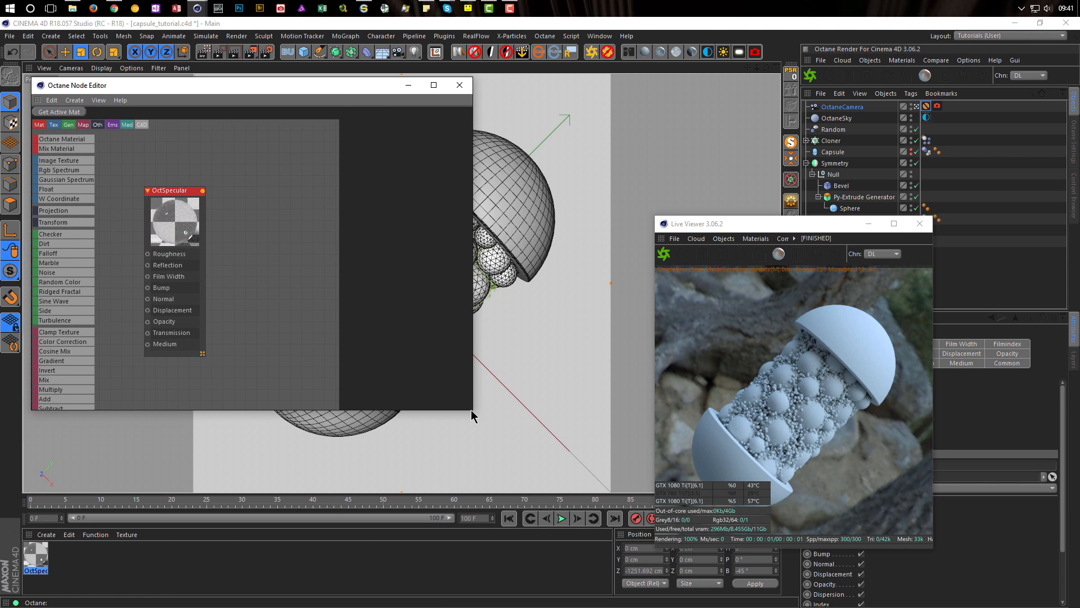
Enlarge the node editor around the OctSpecular node and assign the OctSpecular material to the Sphere under the Py-Extrude Generator
{"action": "left_click_drag", "start_coordinate": [473, 411], "coordinate": [601, 505]}
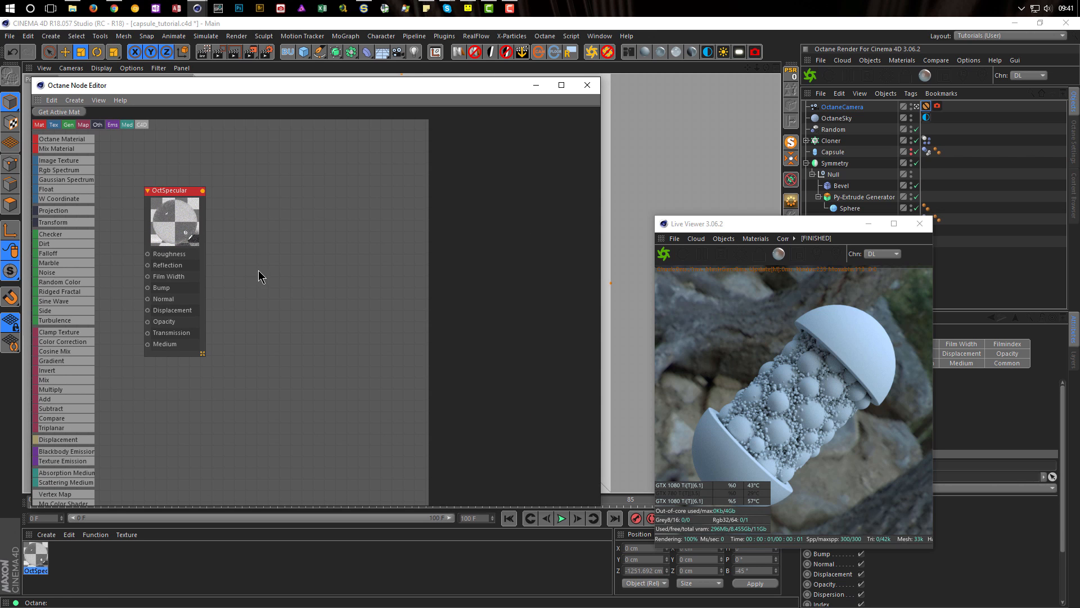
{"action": "double_click", "coordinate": [42, 564]}
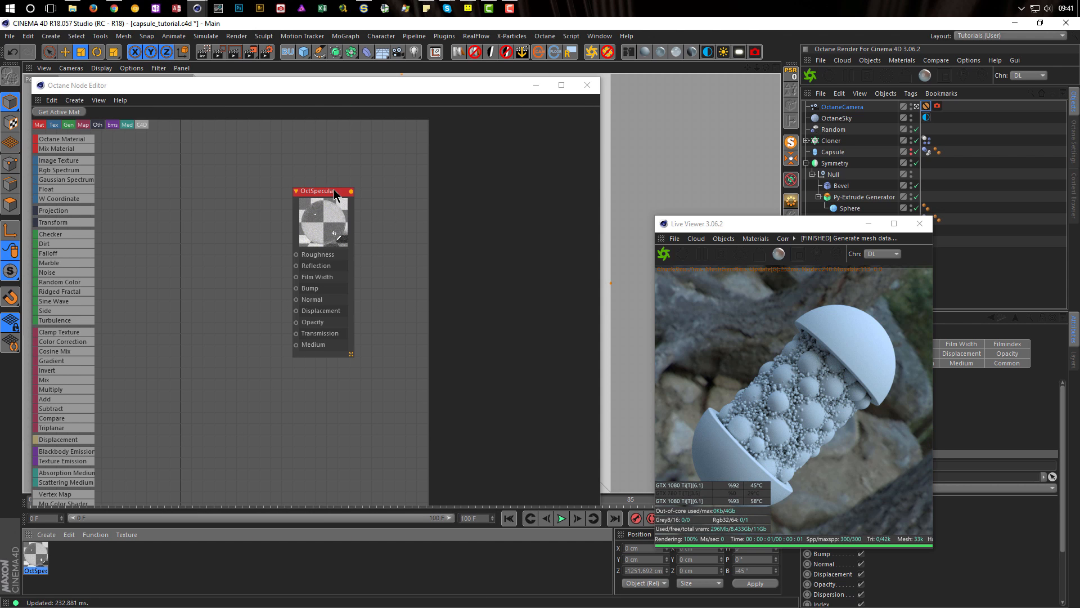
{"action": "left_click_drag", "start_coordinate": [335, 193], "coordinate": [349, 196]}
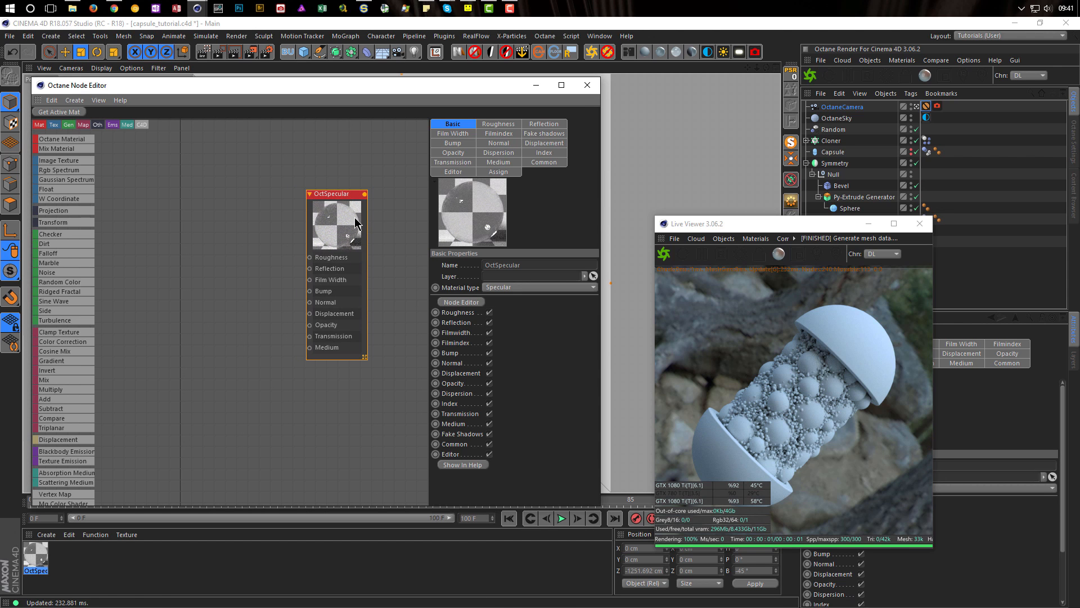
{"action": "left_click_drag", "start_coordinate": [465, 209], "coordinate": [843, 216]}
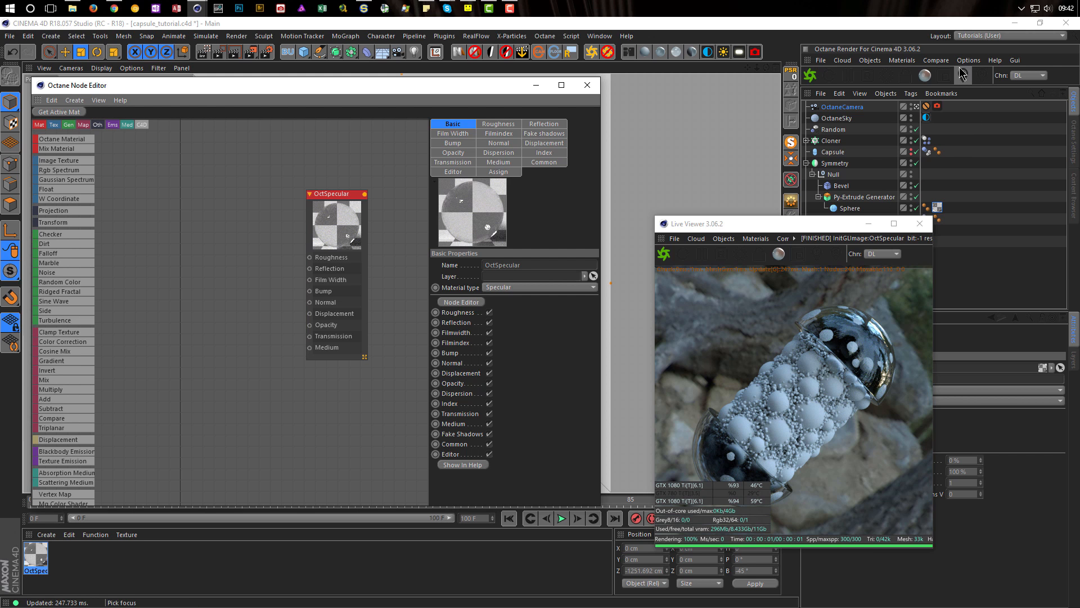
Set the Pathtracing kernel's diffuse depth to 8 and specular depth to 16 in the Octane render settings
{"action": "left_click", "coordinate": [1074, 143]}
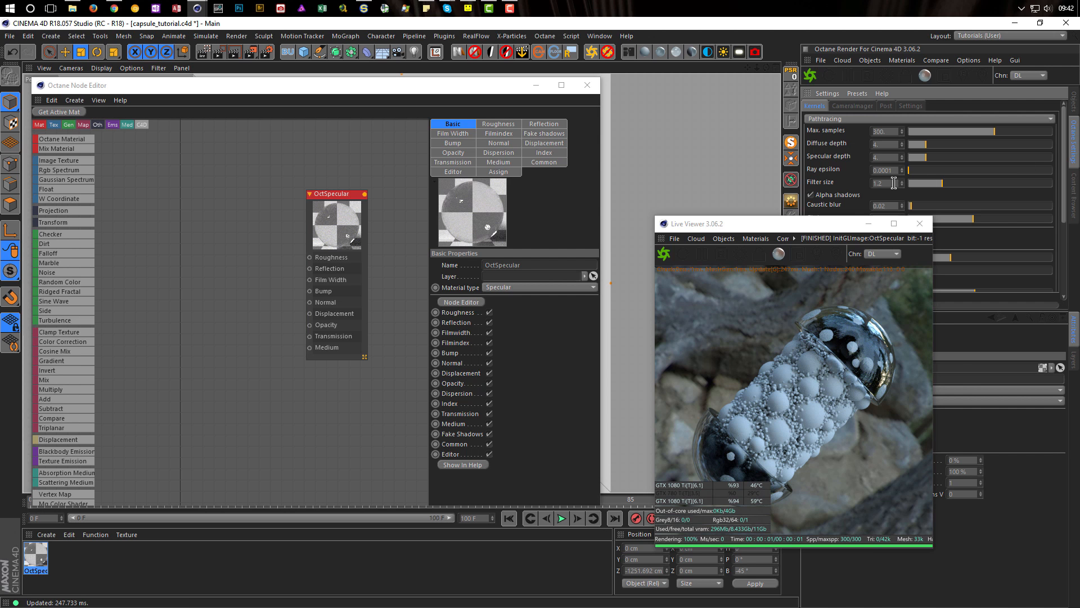
{"action": "left_click_drag", "start_coordinate": [819, 226], "coordinate": [650, 199]}
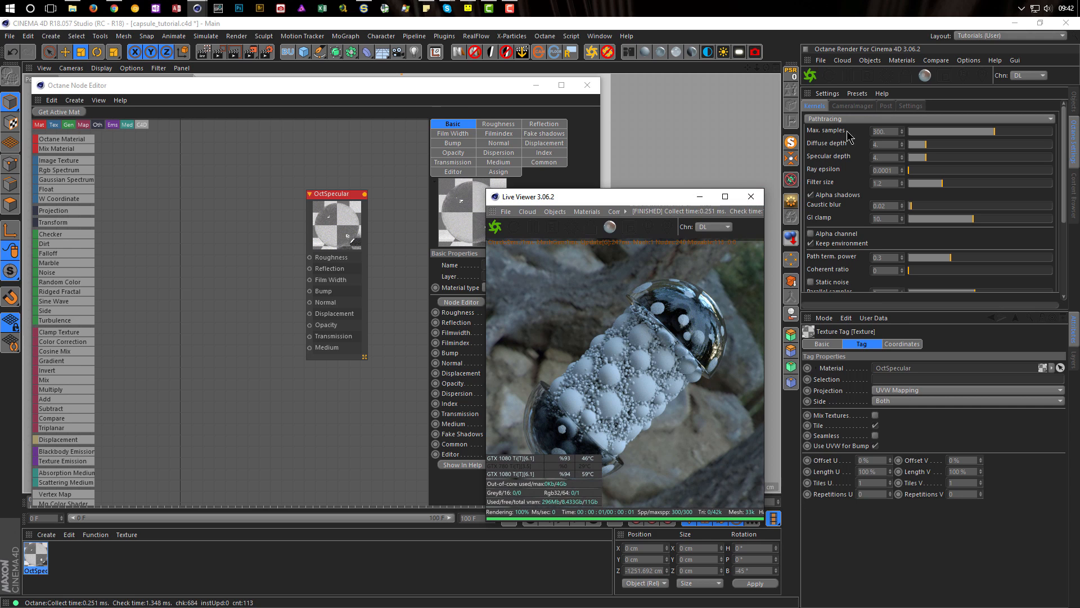
{"action": "double_click", "coordinate": [892, 145]}
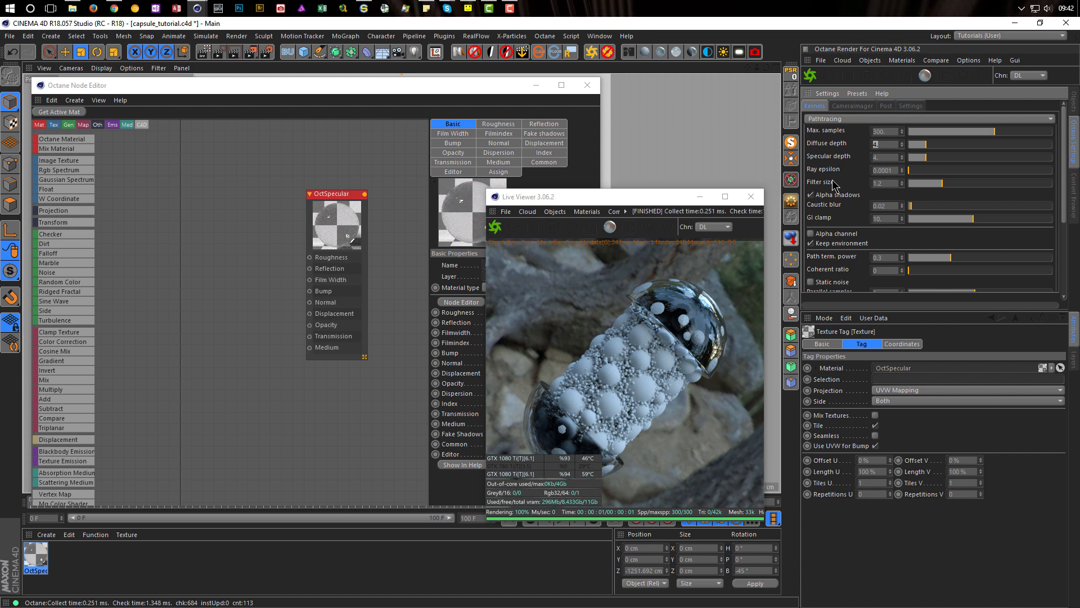
{"action": "type", "text": "8"}
{"action": "key", "text": "Tab"}
{"action": "type", "text": "16"}
{"action": "key", "text": "Return"}
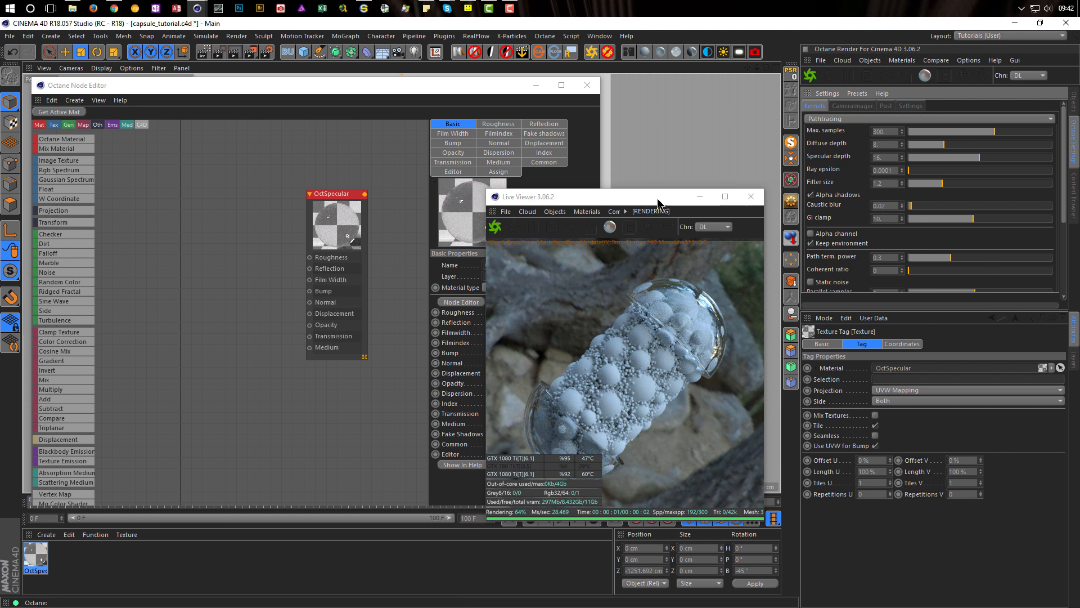
Add a Float texture node and connect it to the Roughness input of the OctSpecular material
{"action": "left_click_drag", "start_coordinate": [658, 202], "coordinate": [877, 204]}
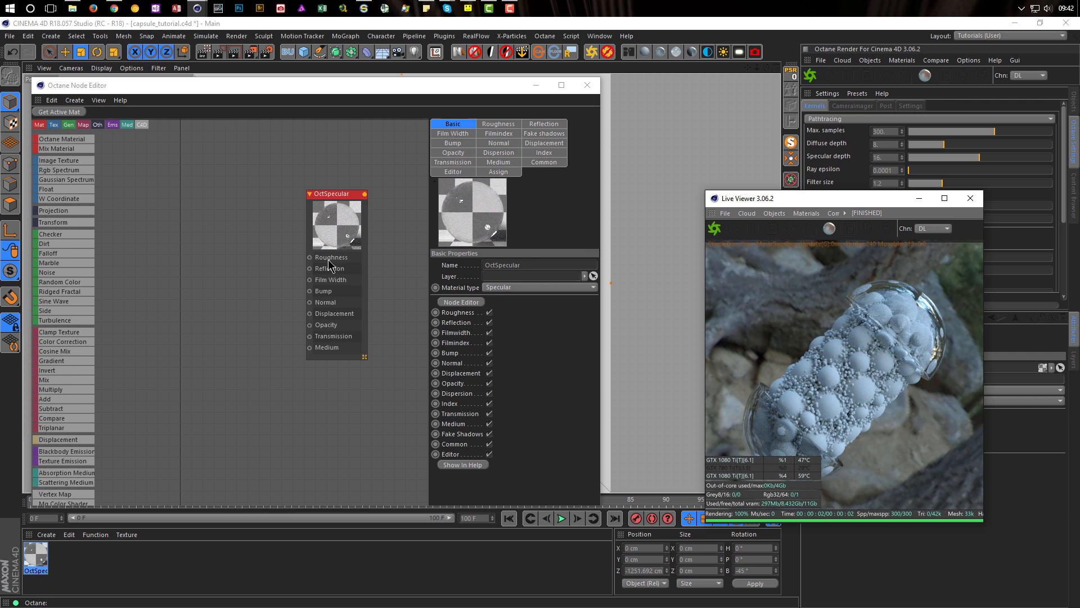
{"action": "left_click_drag", "start_coordinate": [42, 193], "coordinate": [57, 195]}
{"action": "left_click_drag", "start_coordinate": [167, 228], "coordinate": [309, 257]}
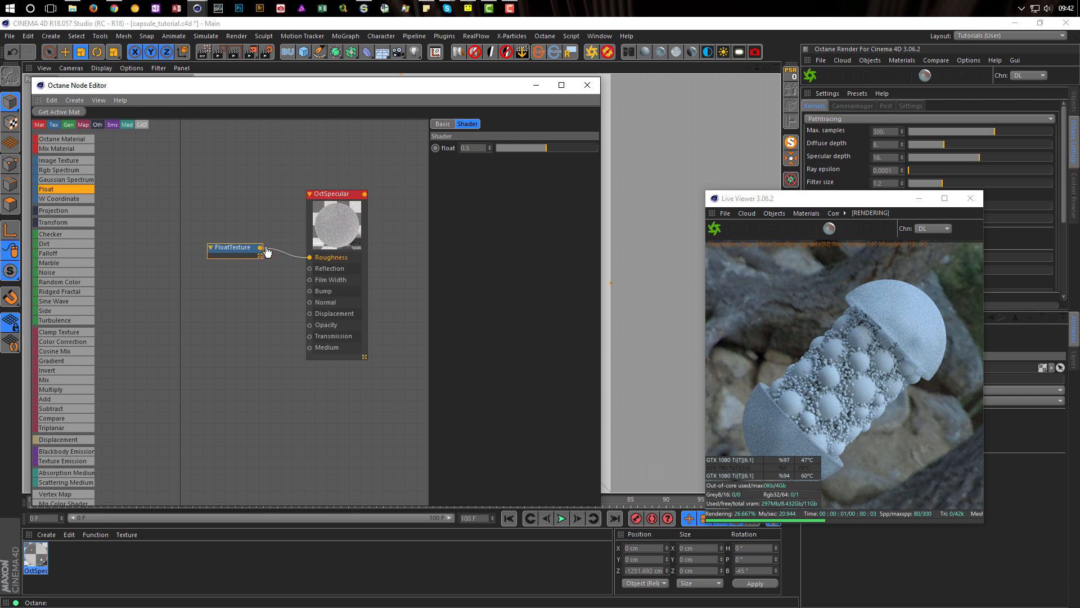
Set the roughness Float texture's value to 0.01 and enlarge the Live Viewer to judge the glass caps
{"action": "left_click", "coordinate": [500, 149]}
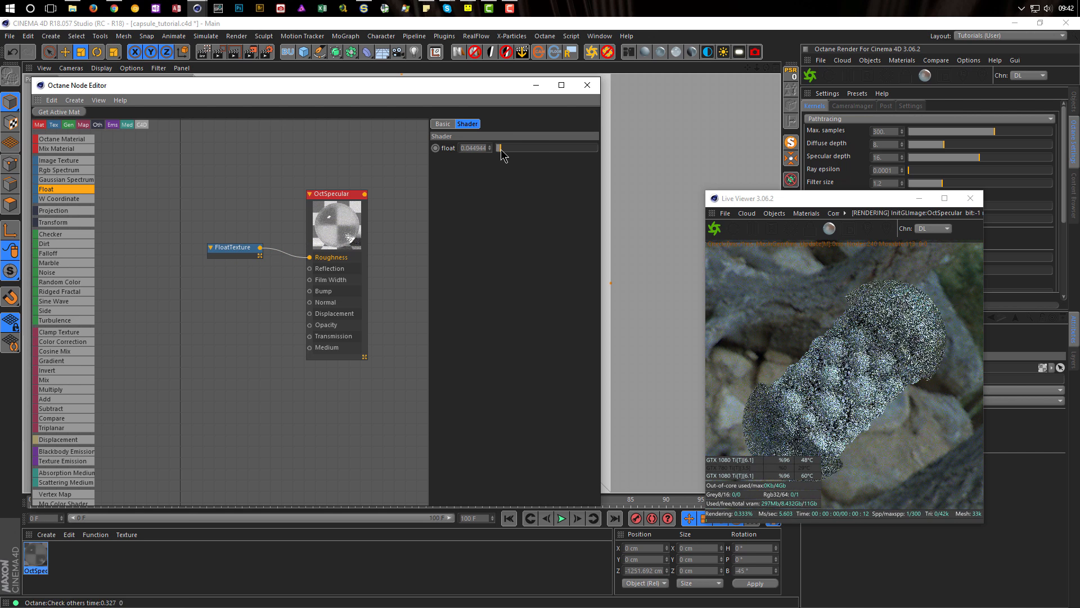
{"action": "left_click", "coordinate": [498, 148]}
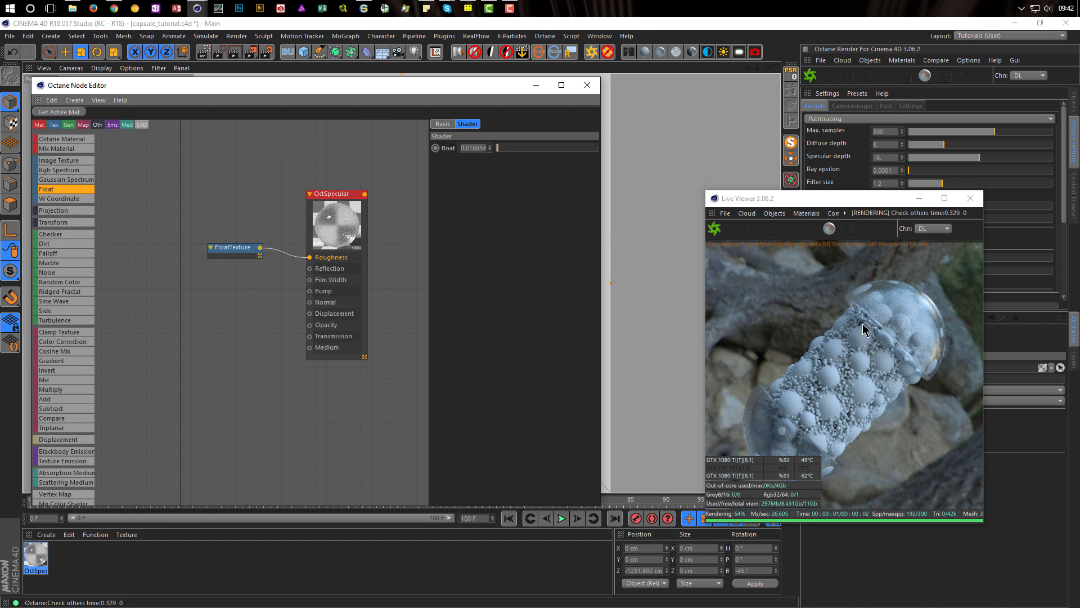
{"action": "left_click", "coordinate": [796, 194]}
{"action": "left_click_drag", "start_coordinate": [795, 194], "coordinate": [729, 71]}
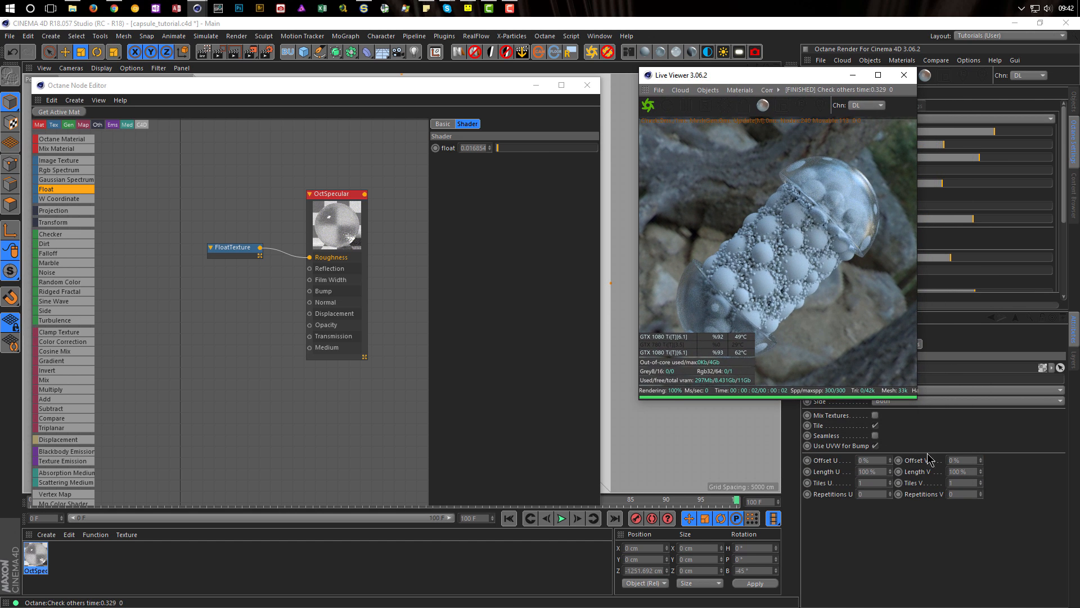
{"action": "left_click_drag", "start_coordinate": [917, 401], "coordinate": [1003, 534]}
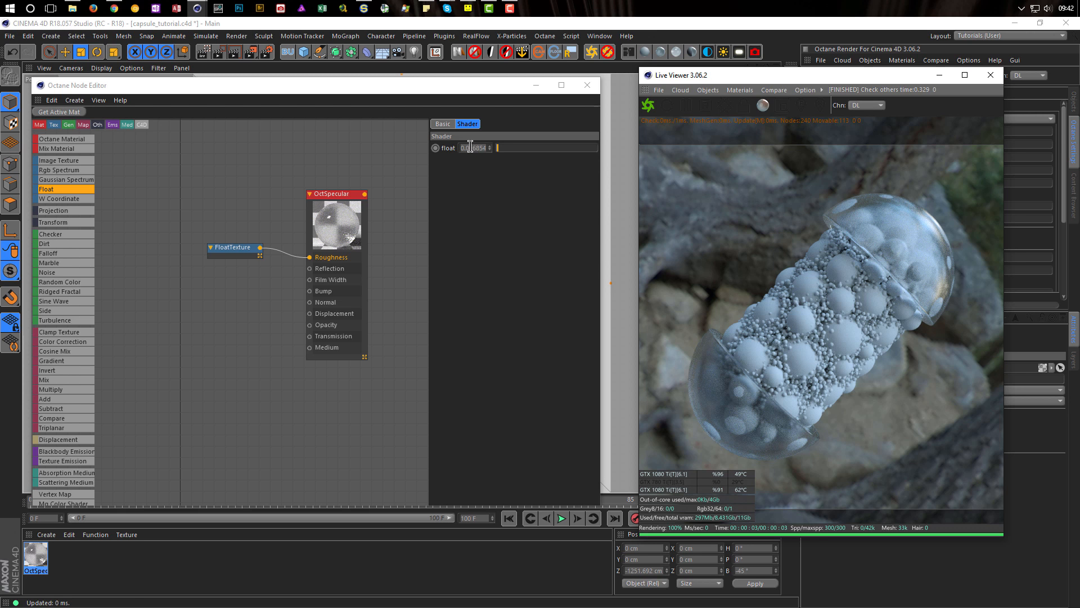
{"action": "type", "text": "0.01"}
{"action": "key", "text": "Return"}
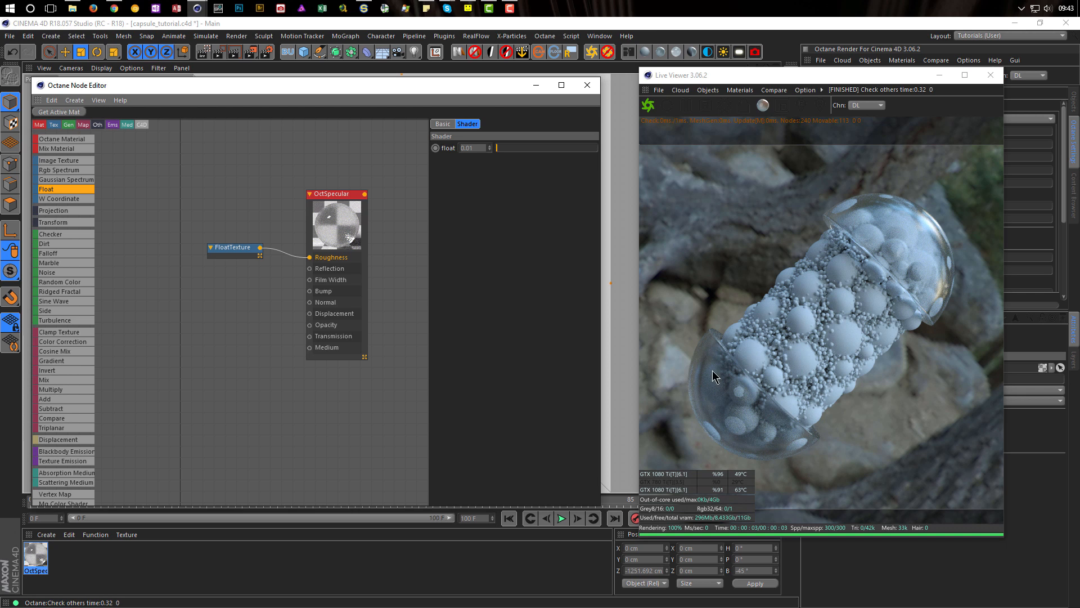
Set the Power of the OctaneSky's environment tag to 2
{"action": "left_click_drag", "start_coordinate": [846, 76], "coordinate": [585, 67]}
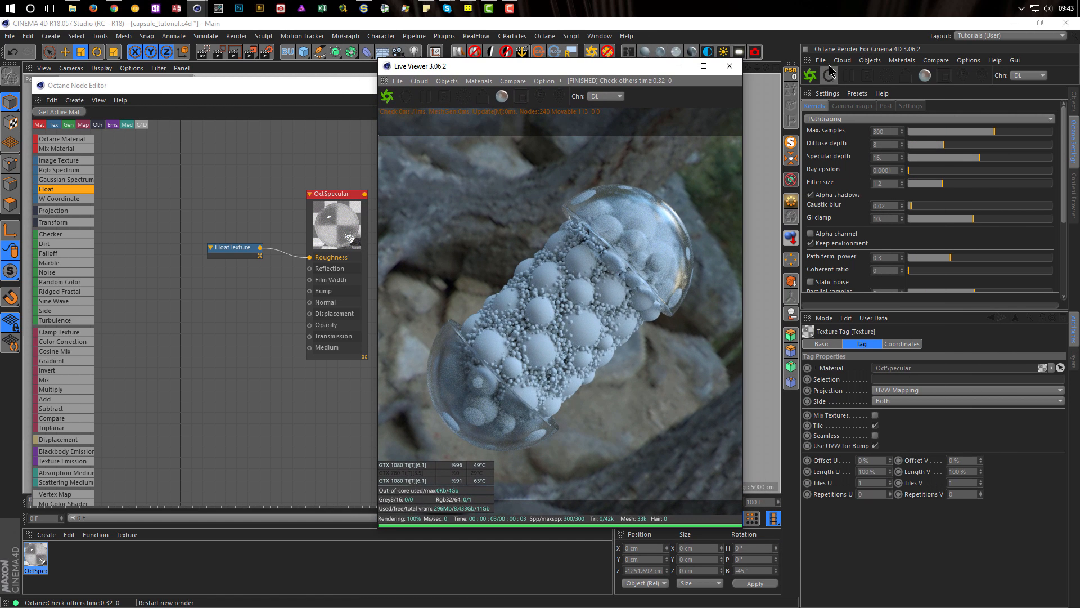
{"action": "left_click", "coordinate": [1074, 103]}
{"action": "left_click", "coordinate": [926, 117]}
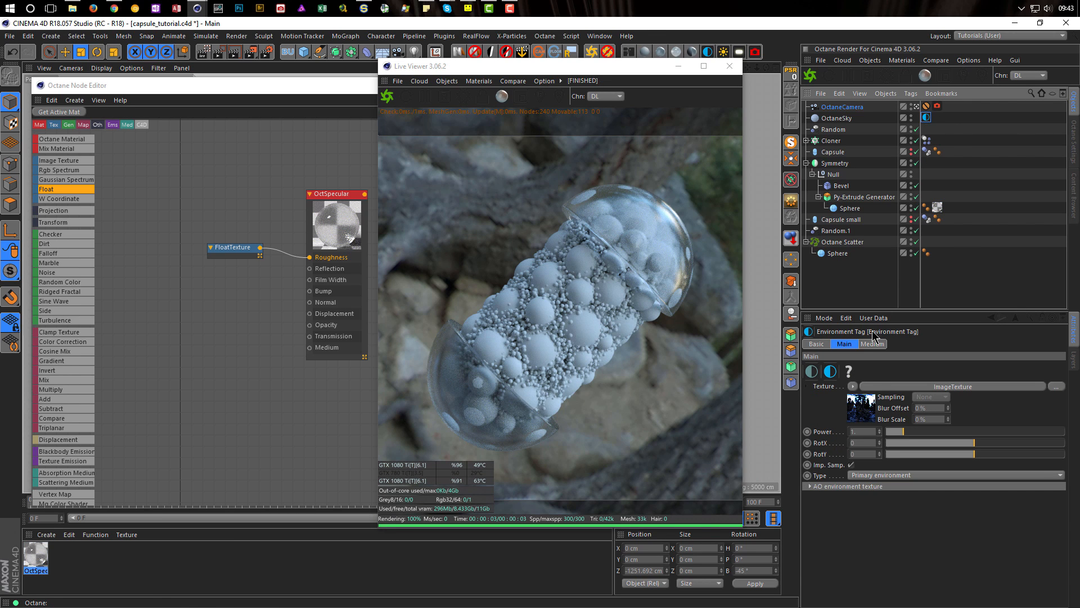
{"action": "double_click", "coordinate": [864, 432]}
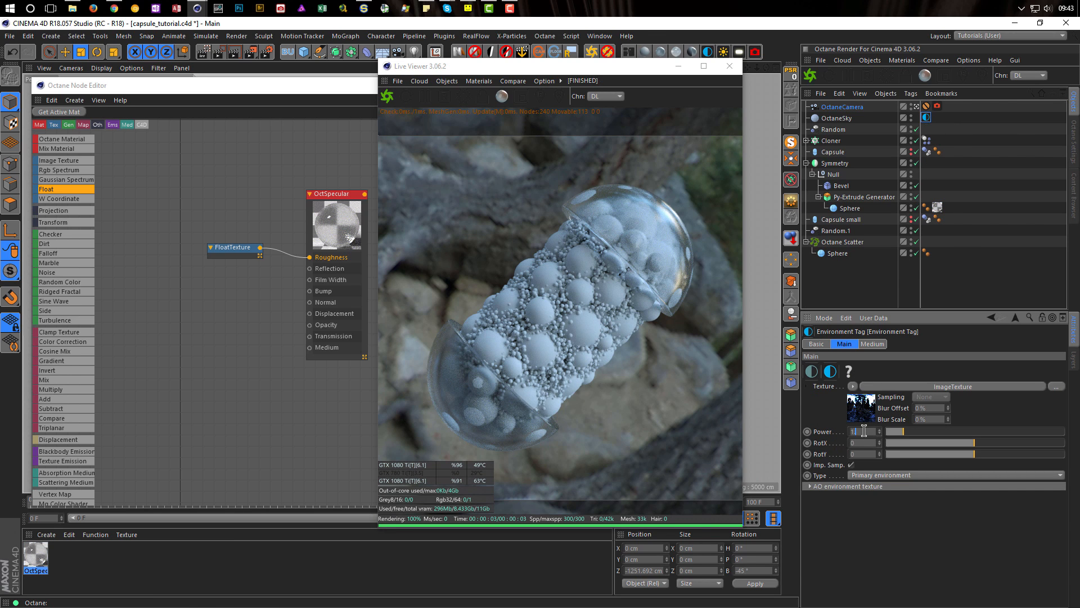
{"action": "type", "text": "2"}
{"action": "key", "text": "Return"}
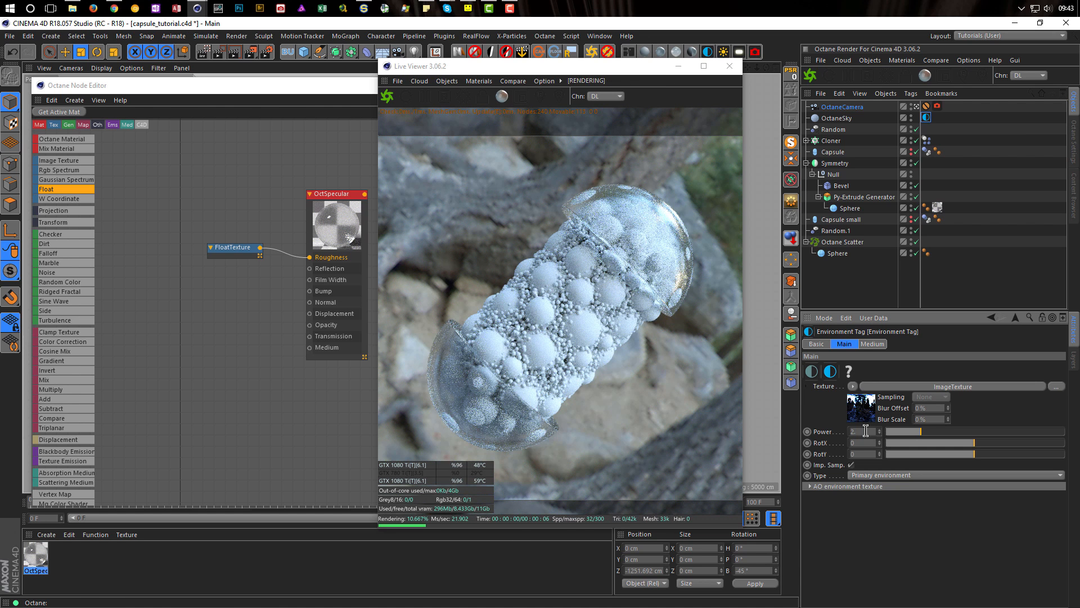
Duplicate the Float texture node, connect the copy to the Film Width input, and set its value to about 0.028
{"action": "left_click_drag", "start_coordinate": [613, 67], "coordinate": [869, 89]}
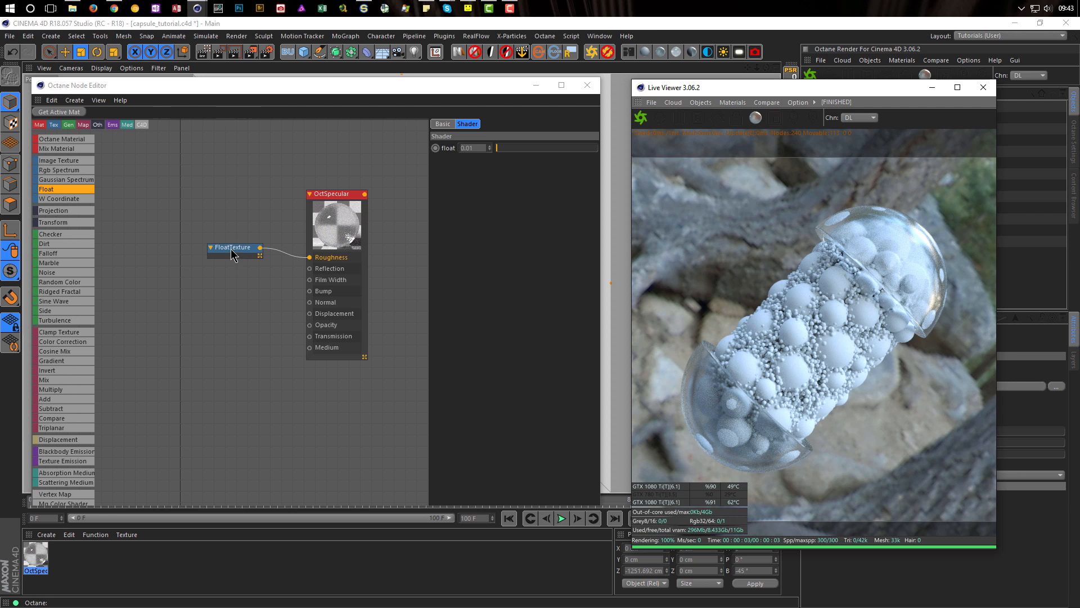
{"action": "left_click_drag", "start_coordinate": [232, 252], "coordinate": [308, 286], "text": "ctrl"}
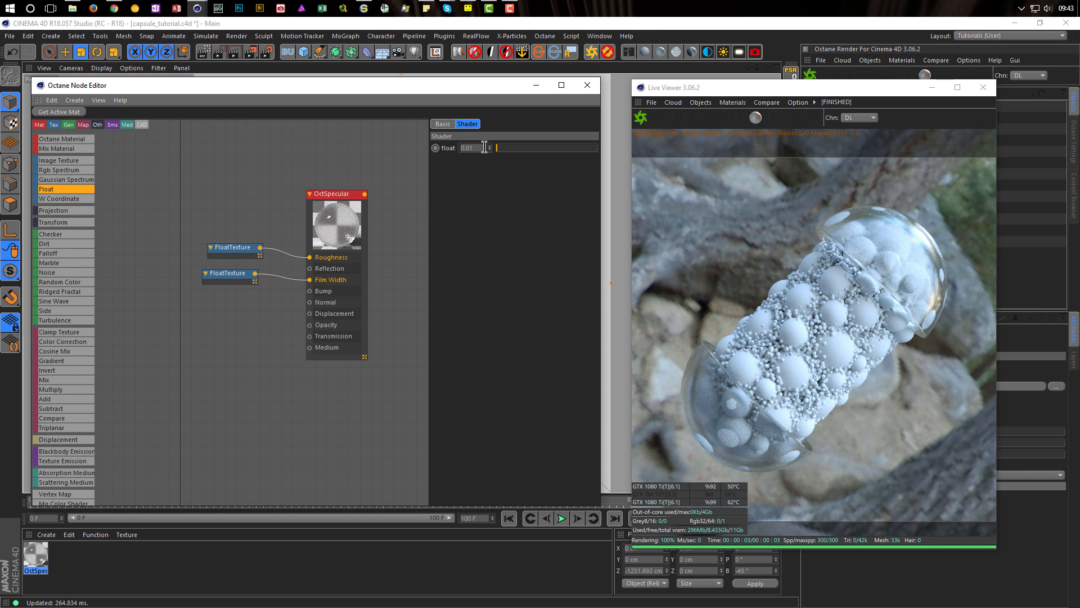
{"action": "left_click", "coordinate": [223, 272]}
{"action": "mouse_move", "coordinate": [501, 148]}
{"action": "left_mouse_down"}
{"action": "mouse_move", "coordinate": [516, 150]}
{"action": "mouse_move", "coordinate": [499, 148]}
{"action": "left_mouse_up"}
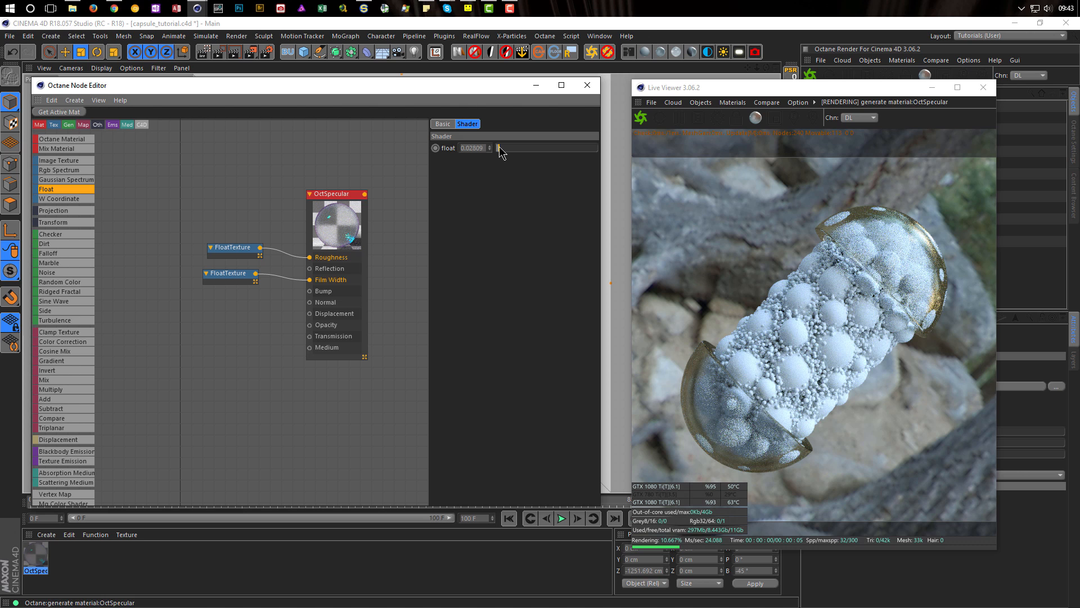
Set the OctSpecular material's Filmindex to 1.4 after trying a higher value of about 2.46
{"action": "left_click", "coordinate": [349, 214]}
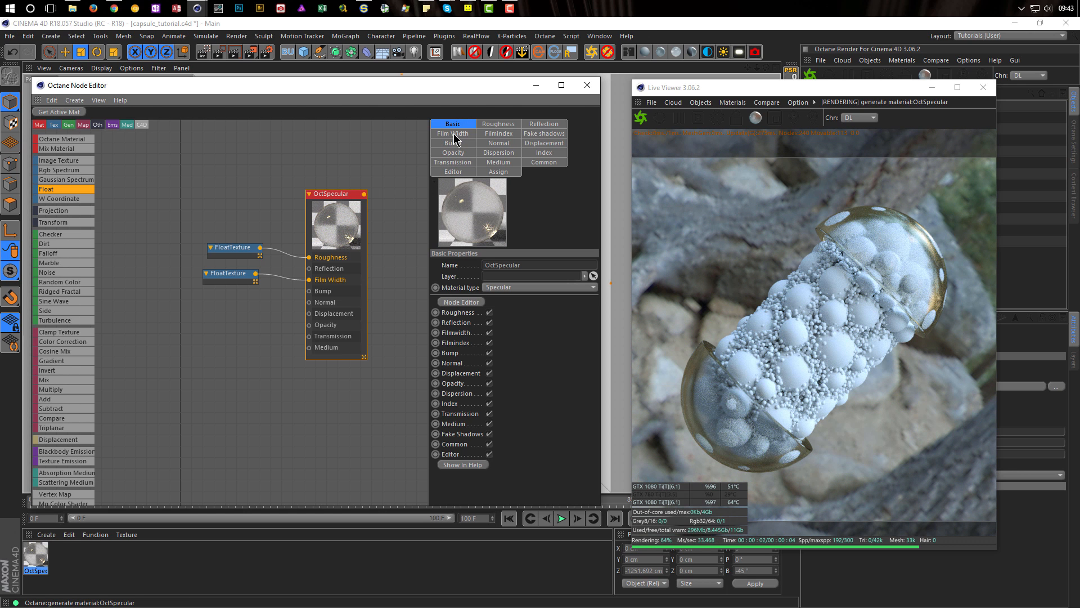
{"action": "left_click", "coordinate": [508, 135]}
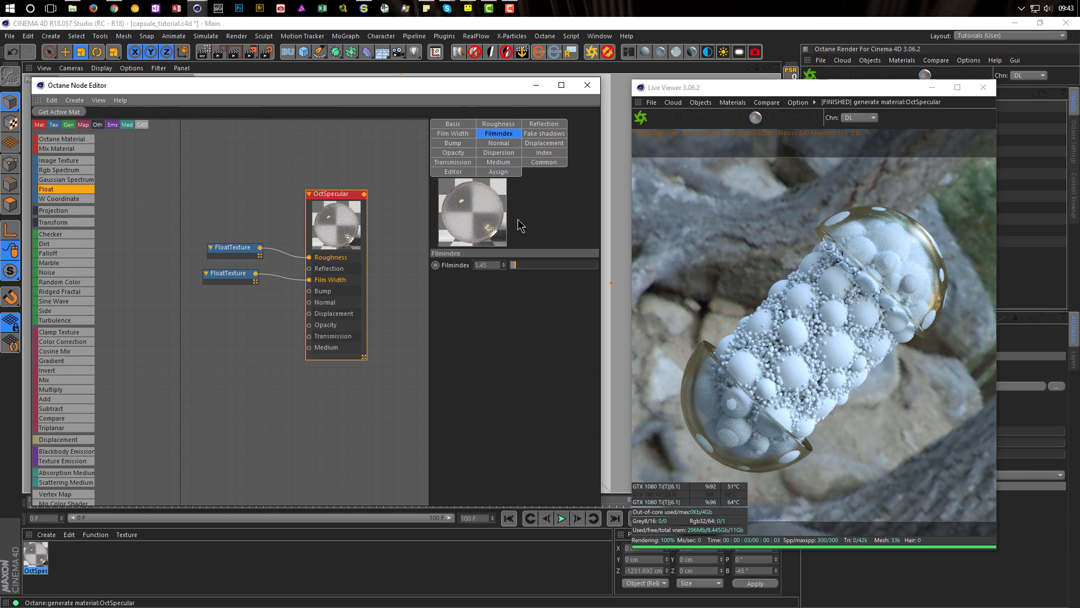
{"action": "left_click_drag", "start_coordinate": [521, 265], "coordinate": [530, 265]}
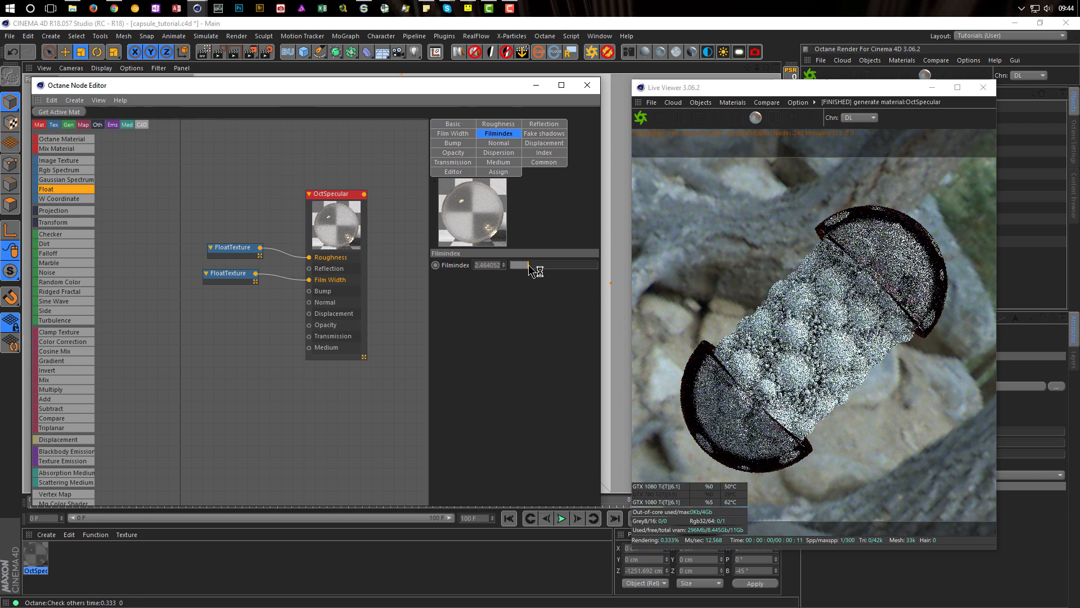
{"action": "double_click", "coordinate": [477, 265]}
{"action": "type", "text": "1"}
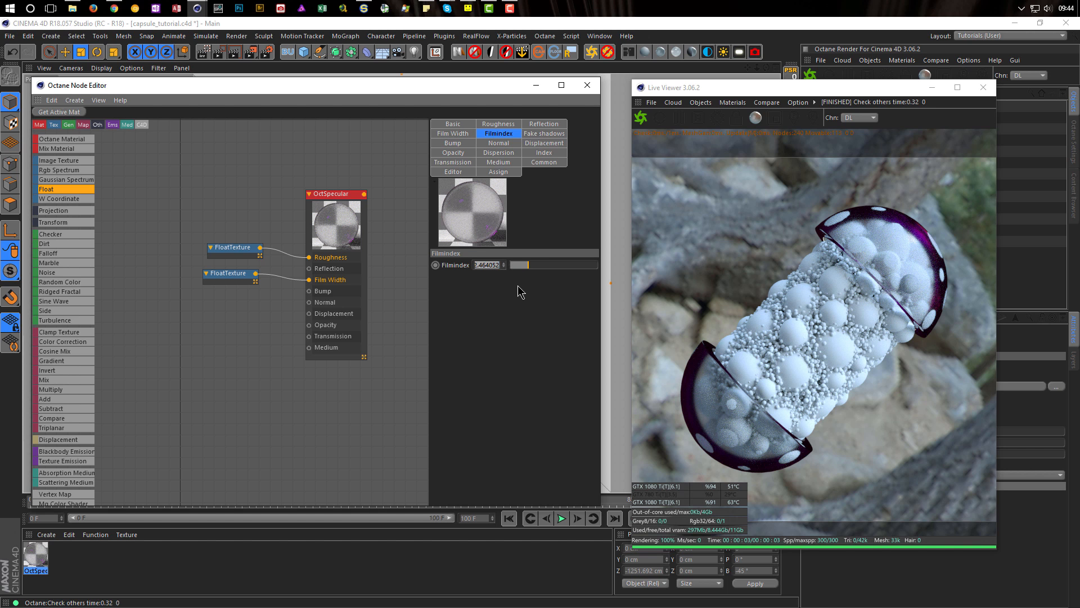
{"action": "type", "text": ".4"}
{"action": "key", "text": "Return"}
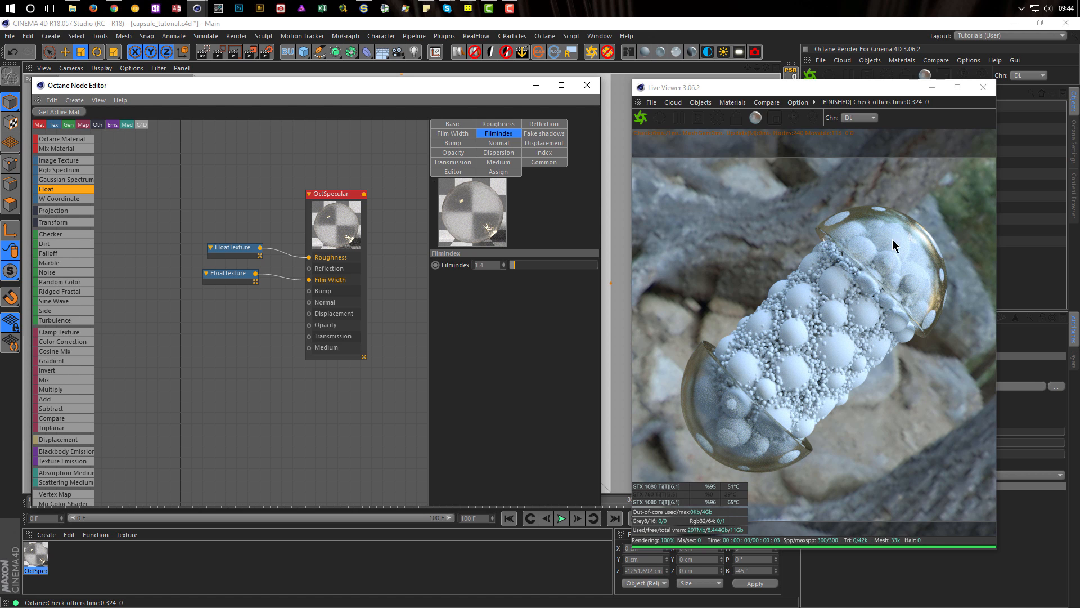
Set the film width Float texture's value to 0.015 and align its node beneath the roughness one
{"action": "left_click", "coordinate": [228, 277]}
{"action": "left_click_drag", "start_coordinate": [468, 148], "coordinate": [498, 161]}
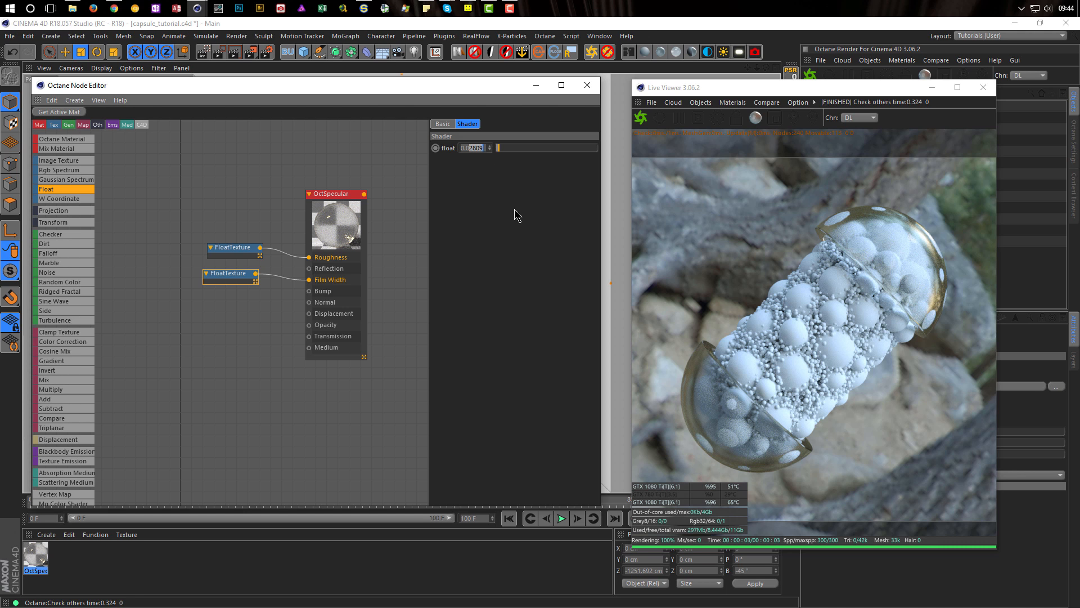
{"action": "type", "text": "15"}
{"action": "key", "text": "Return"}
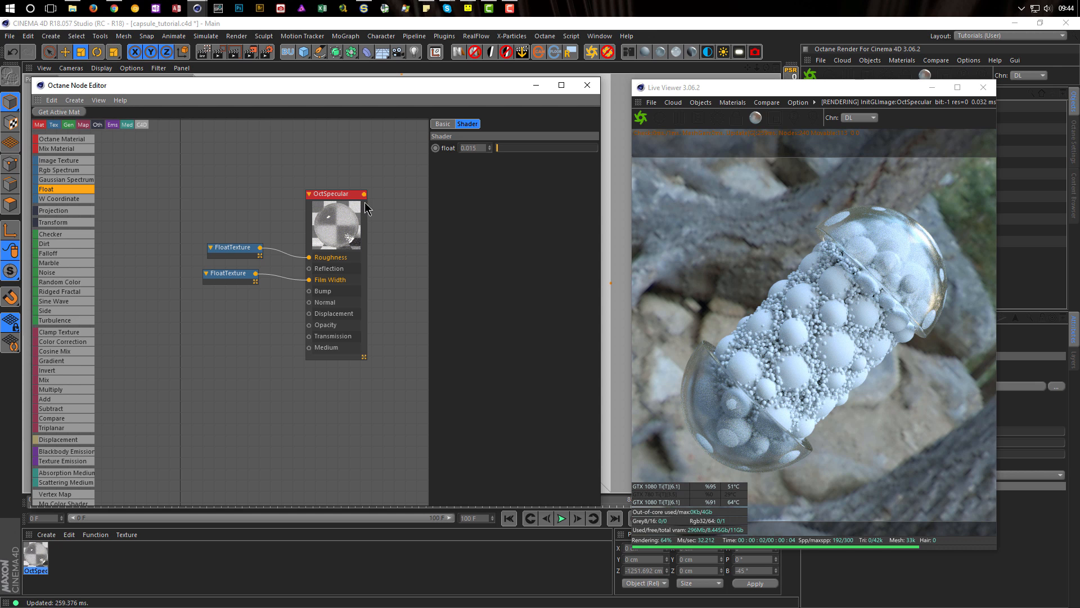
{"action": "left_click_drag", "start_coordinate": [241, 275], "coordinate": [245, 276]}
Set the OctSpecular material's Index to 1.517, then close the node editor to return to the scene
{"action": "left_click", "coordinate": [345, 193]}
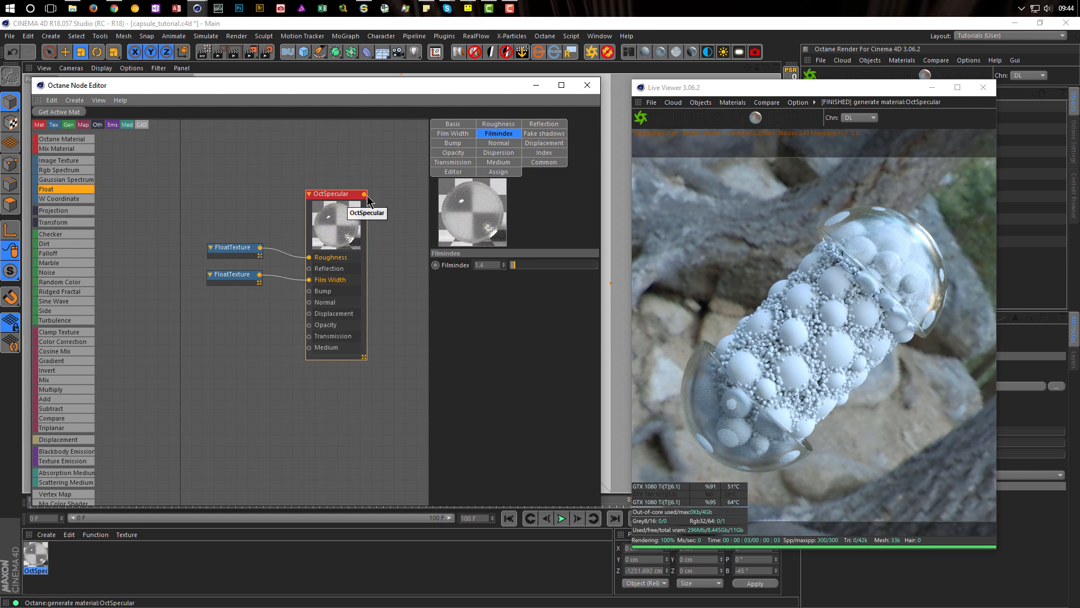
{"action": "left_click", "coordinate": [549, 154]}
{"action": "left_click", "coordinate": [477, 265]}
{"action": "type", "text": "1,517"}
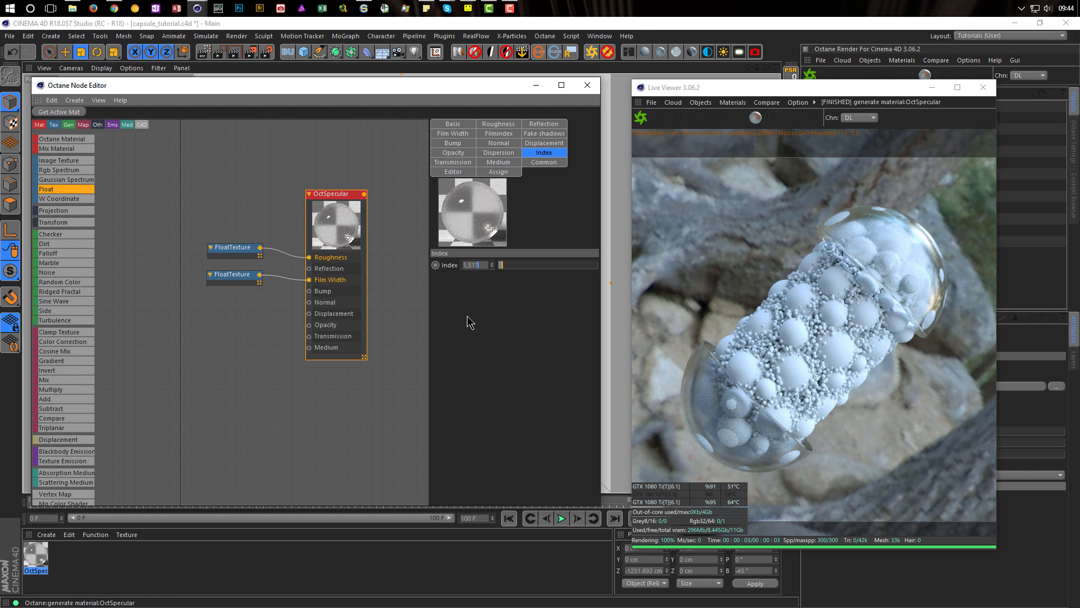
{"action": "key", "text": "Return"}
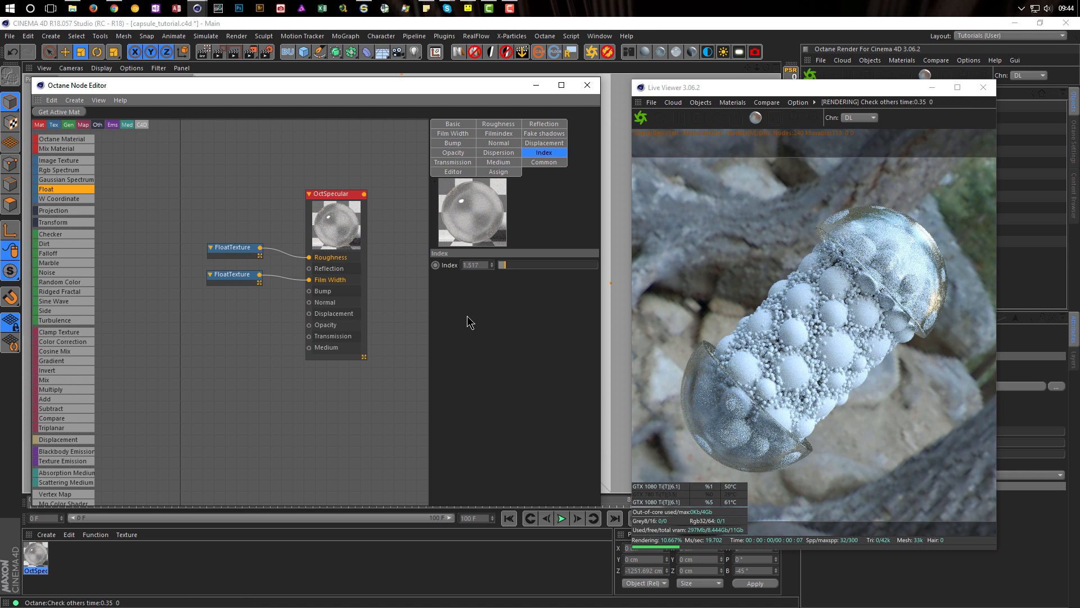
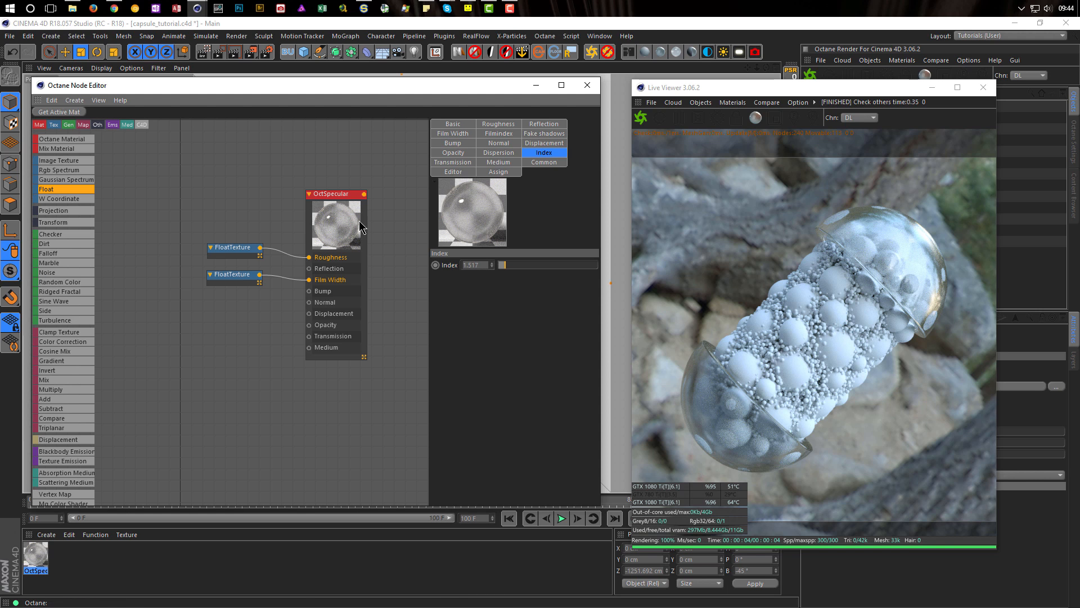
{"action": "left_click", "coordinate": [585, 87]}
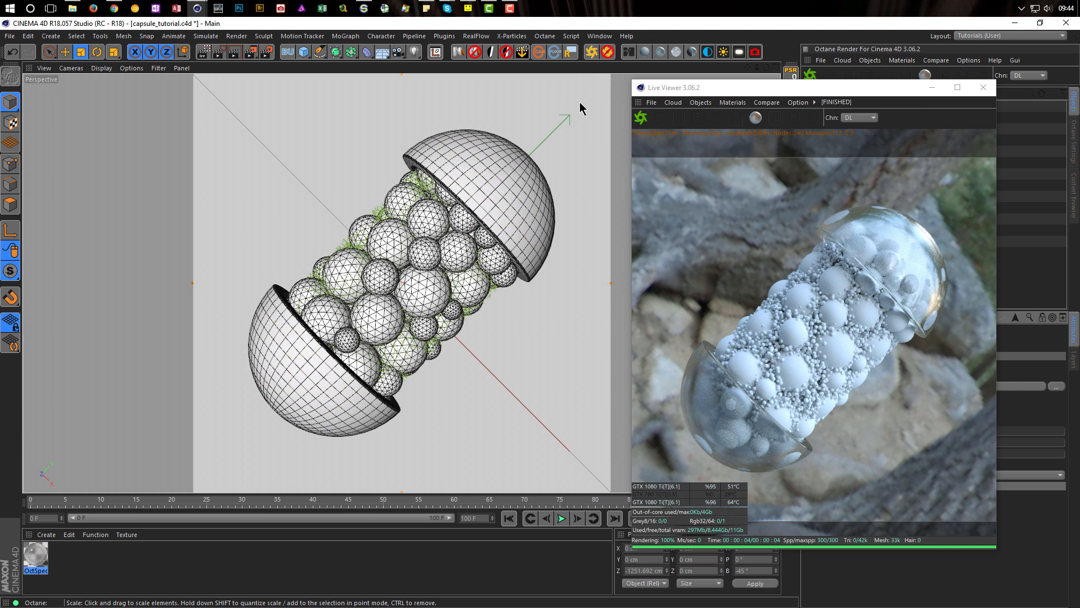
{"action": "left_click_drag", "start_coordinate": [746, 88], "coordinate": [501, 114]}
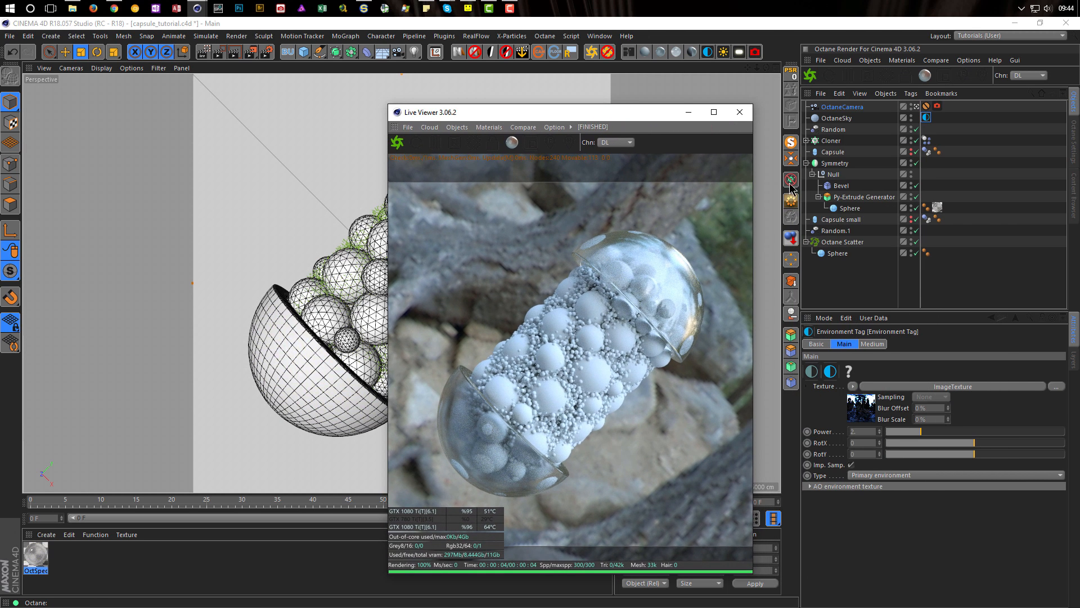
Delete the dynamics tag from the Capsule small object
{"action": "left_click", "coordinate": [827, 152]}
{"action": "left_click_drag", "start_coordinate": [648, 117], "coordinate": [680, 128]}
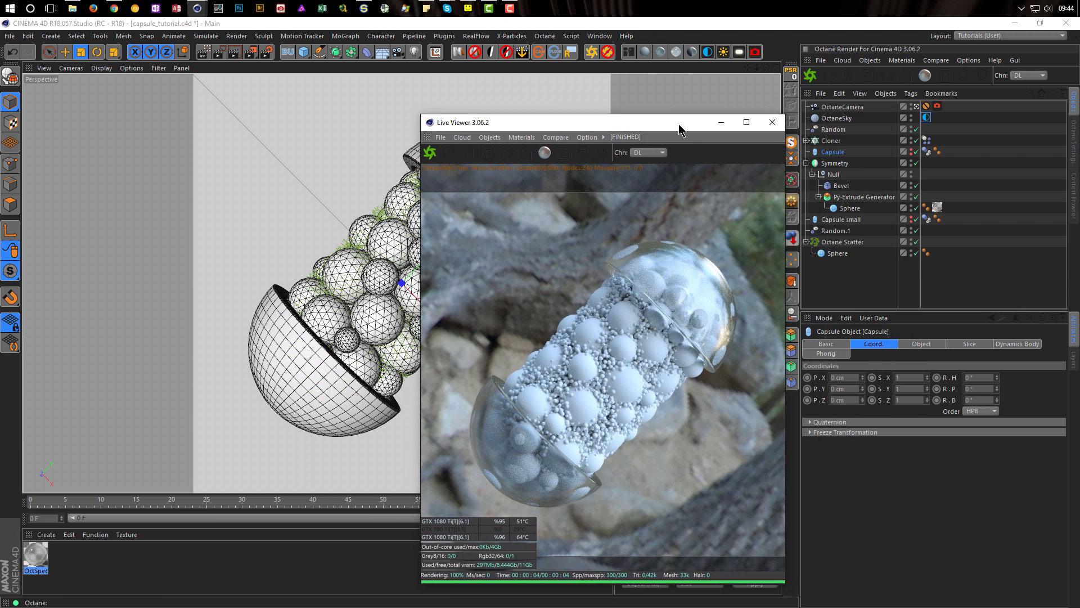
{"action": "left_click", "coordinate": [926, 219]}
{"action": "left_click", "coordinate": [953, 264]}
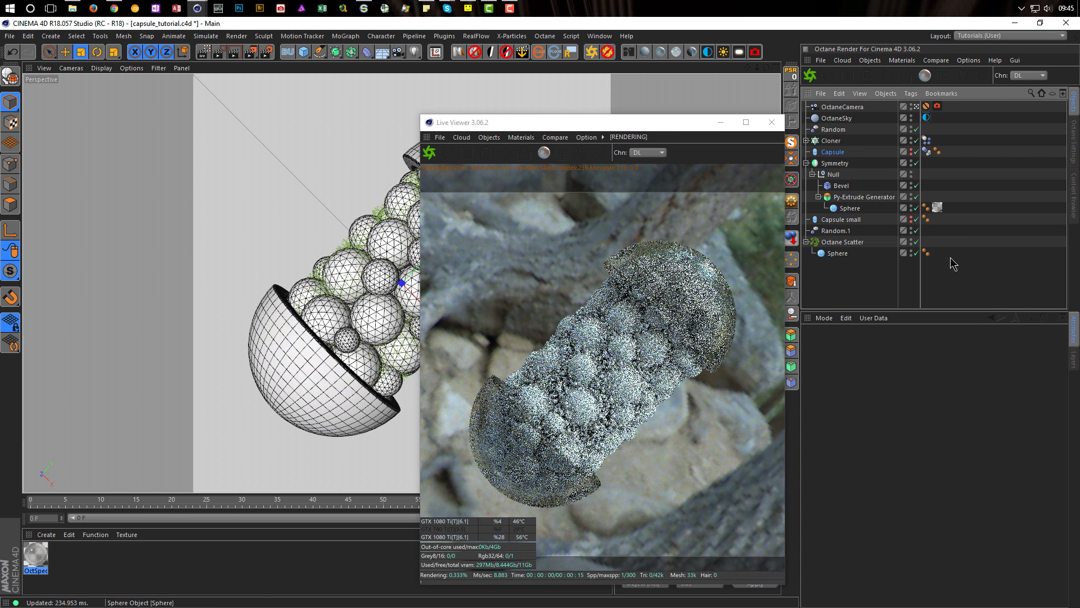
Set the Capsule object's height to 400 cm
{"action": "left_click", "coordinate": [876, 153]}
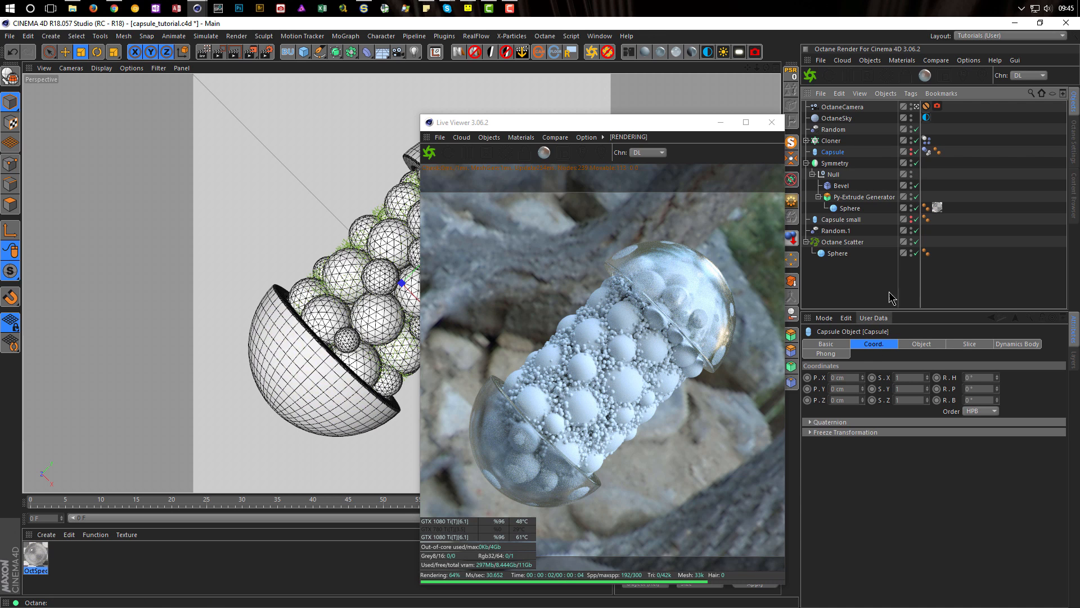
{"action": "left_click", "coordinate": [921, 343]}
{"action": "left_click", "coordinate": [894, 387]}
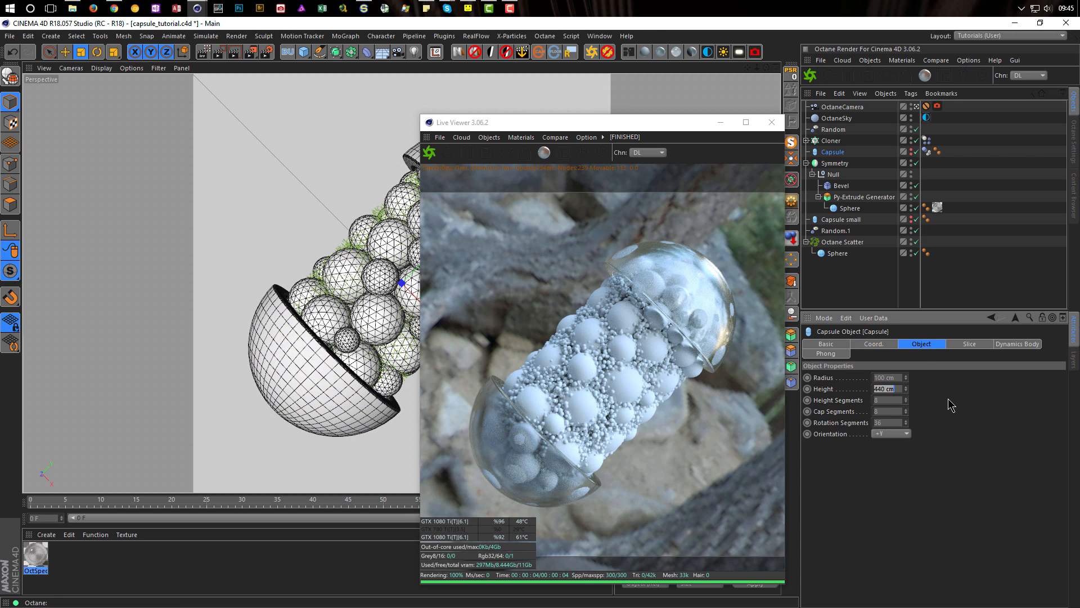
{"action": "type", "text": "400"}
{"action": "key", "text": "Return"}
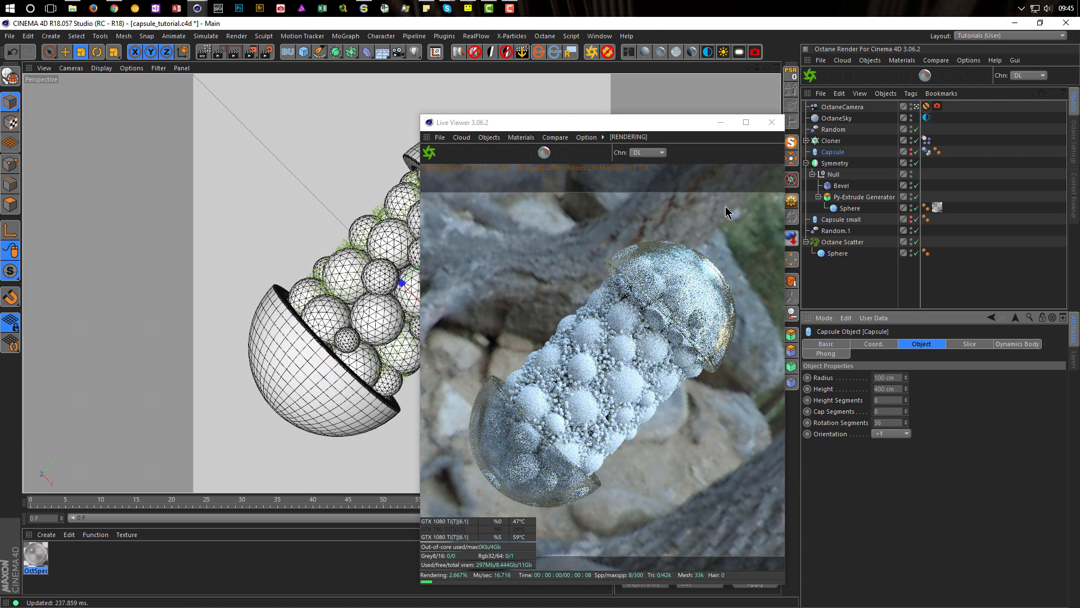
Rewind to the first frame and replay the sphere simulation inside the shortened capsule, stopping it when the spheres have settled
{"action": "left_click_drag", "start_coordinate": [647, 128], "coordinate": [849, 117]}
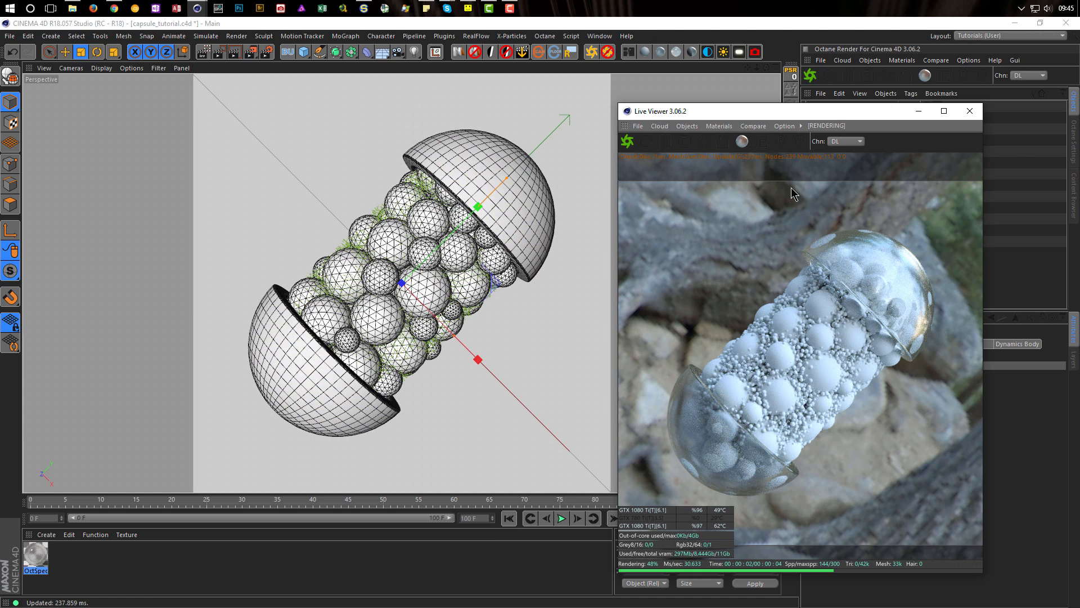
{"action": "left_click", "coordinate": [561, 518]}
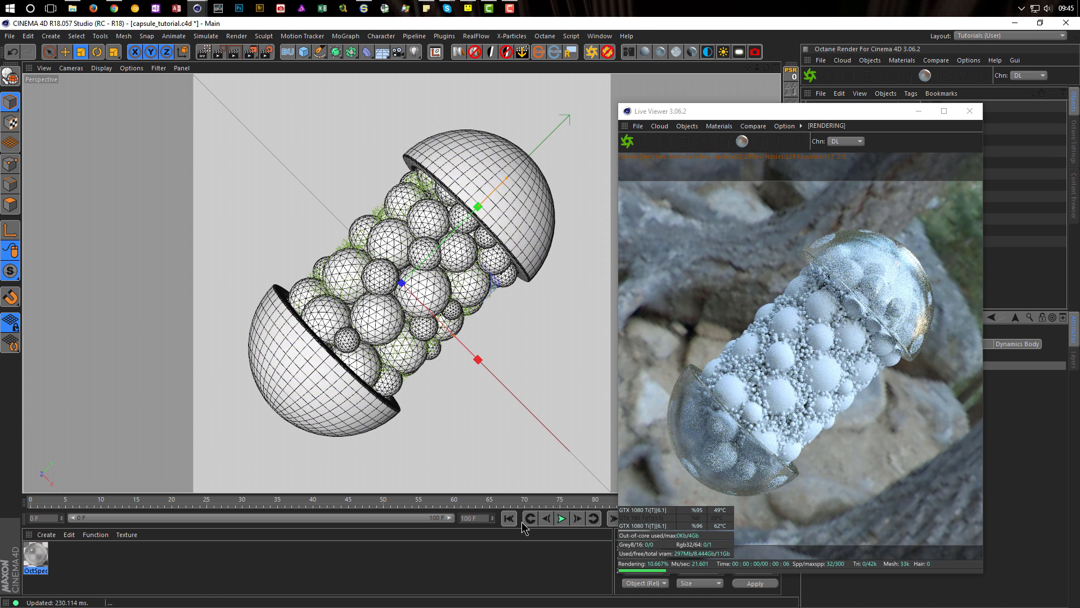
{"action": "left_click", "coordinate": [513, 523]}
{"action": "left_click", "coordinate": [562, 520]}
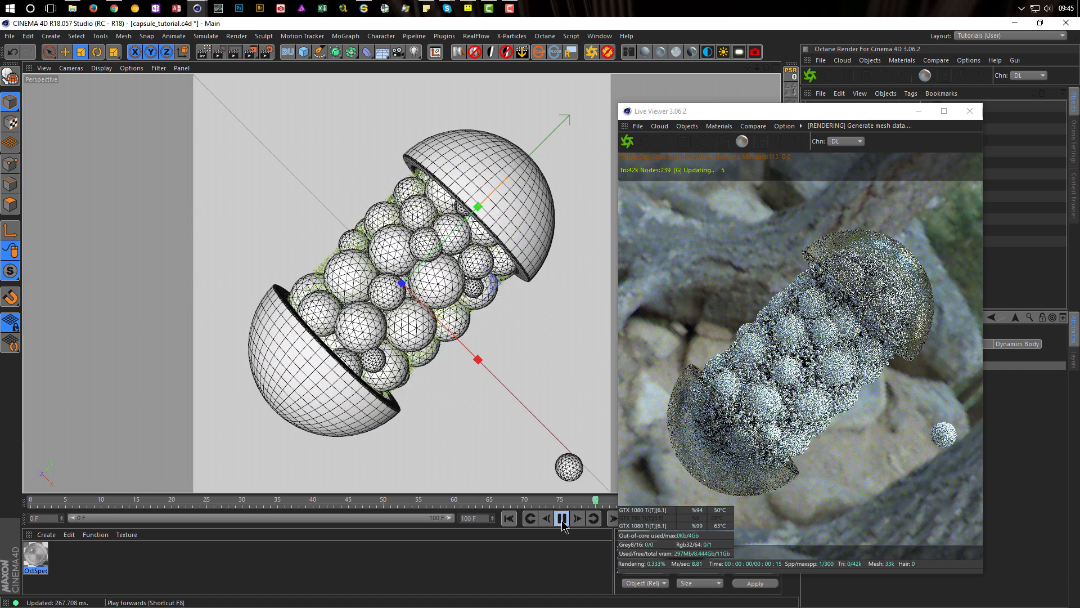
{"action": "left_click", "coordinate": [562, 518]}
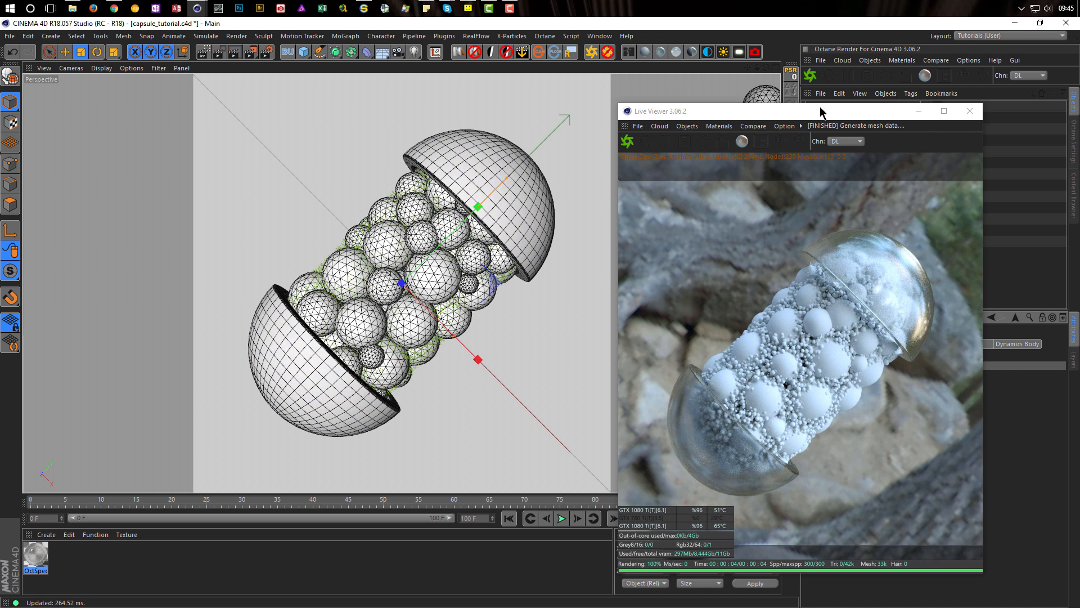
Check the re-simulated spheres in the live render and save the scene
{"action": "left_click_drag", "start_coordinate": [821, 111], "coordinate": [565, 78]}
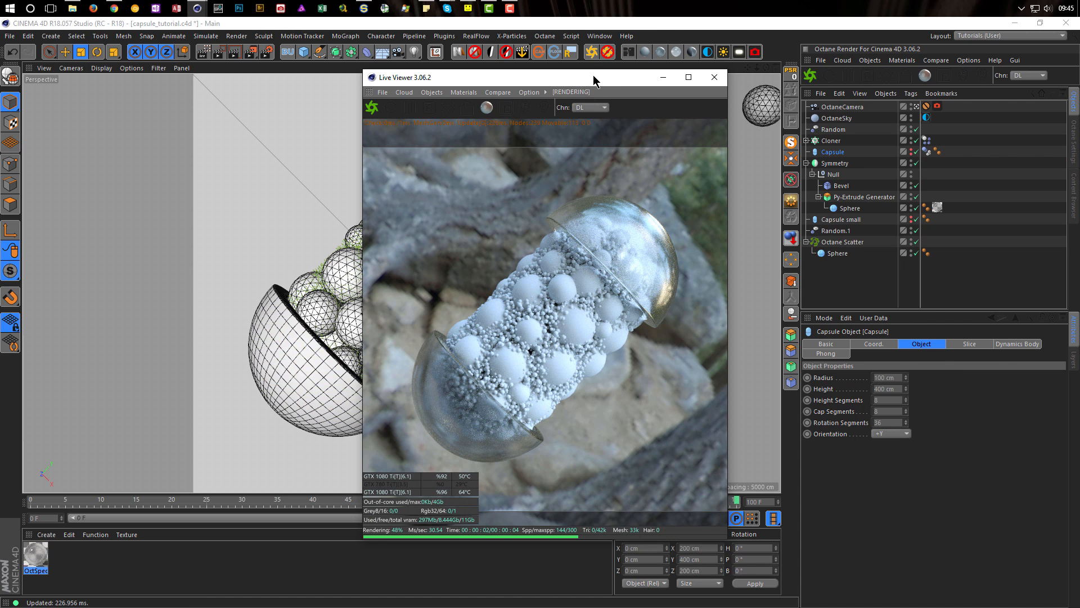
{"action": "left_click_drag", "start_coordinate": [594, 78], "coordinate": [867, 88]}
{"action": "key", "text": "ctrl+s"}
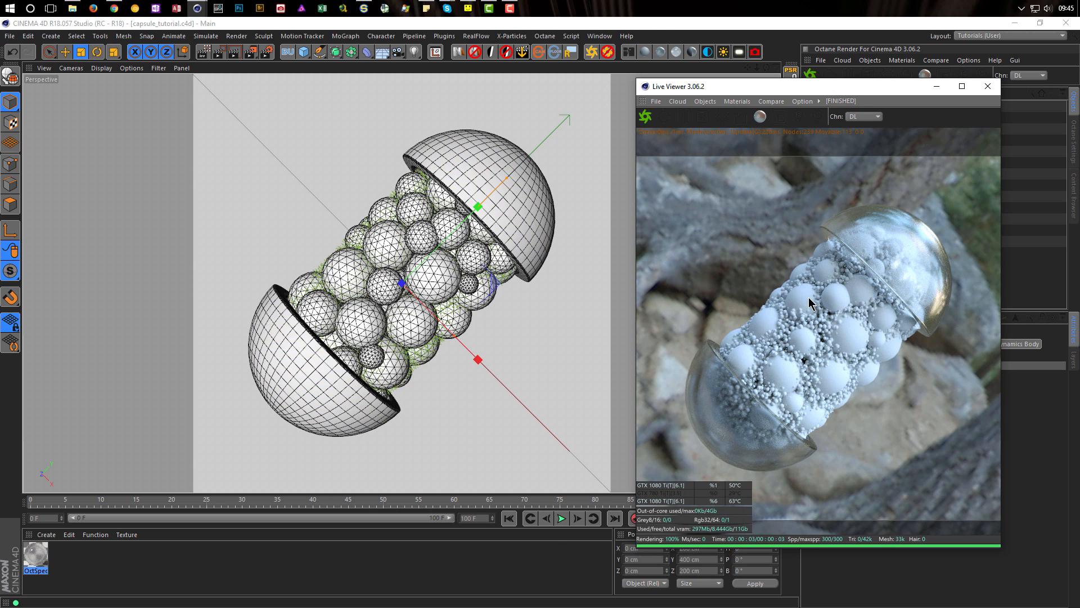
Rename the OctSpecular material as Caps
{"action": "double_click", "coordinate": [35, 558]}
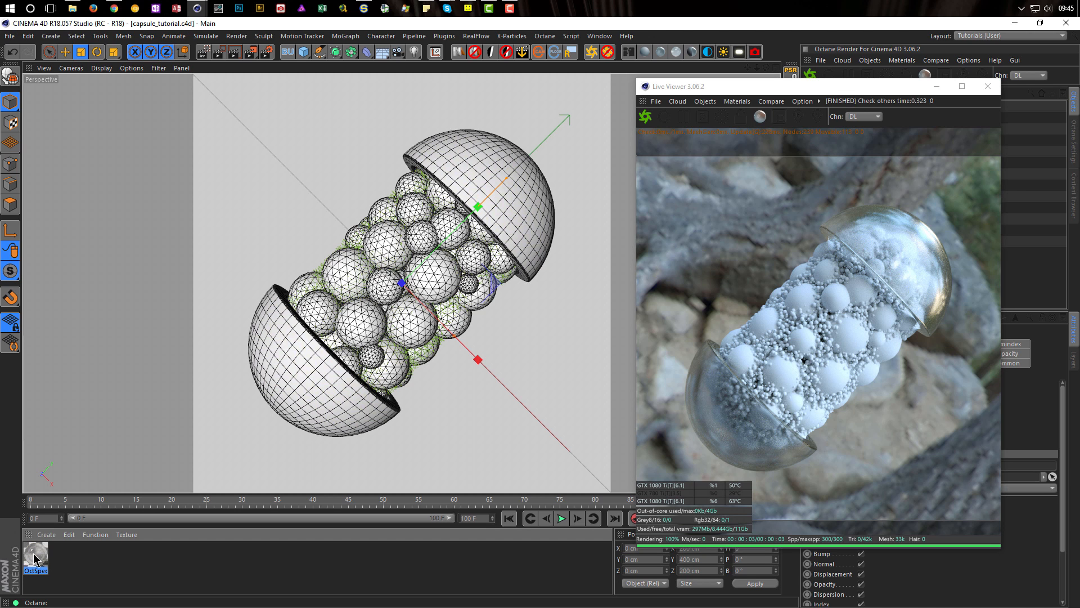
{"action": "double_click", "coordinate": [220, 172]}
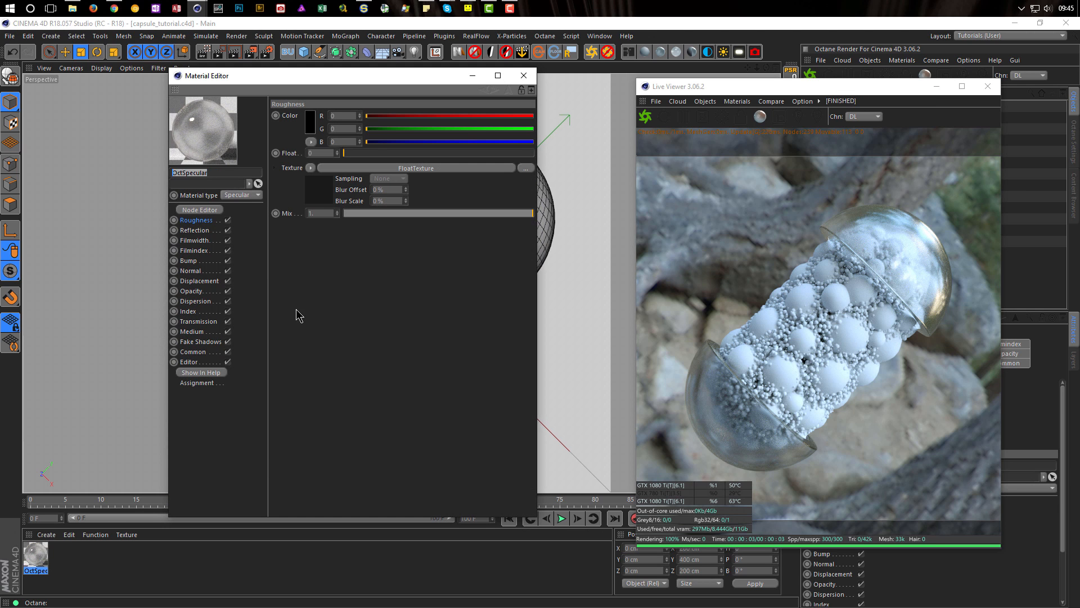
{"action": "type", "text": "c"}
{"action": "key", "text": "Return"}
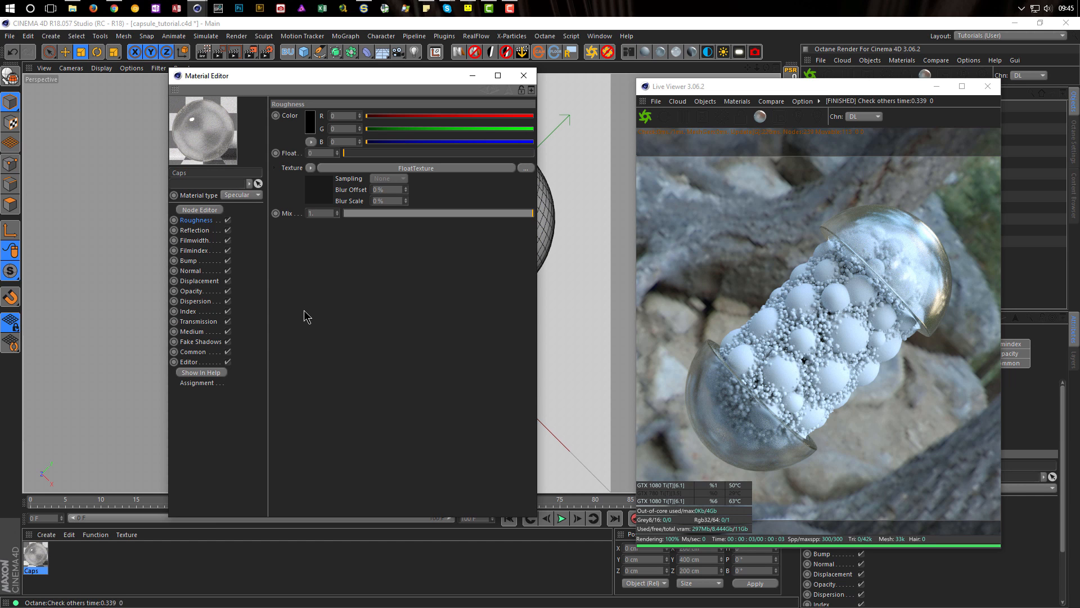
Duplicate the Caps material and name the copy Spheres Big
{"action": "left_click_drag", "start_coordinate": [41, 555], "coordinate": [87, 558], "text": "ctrl"}
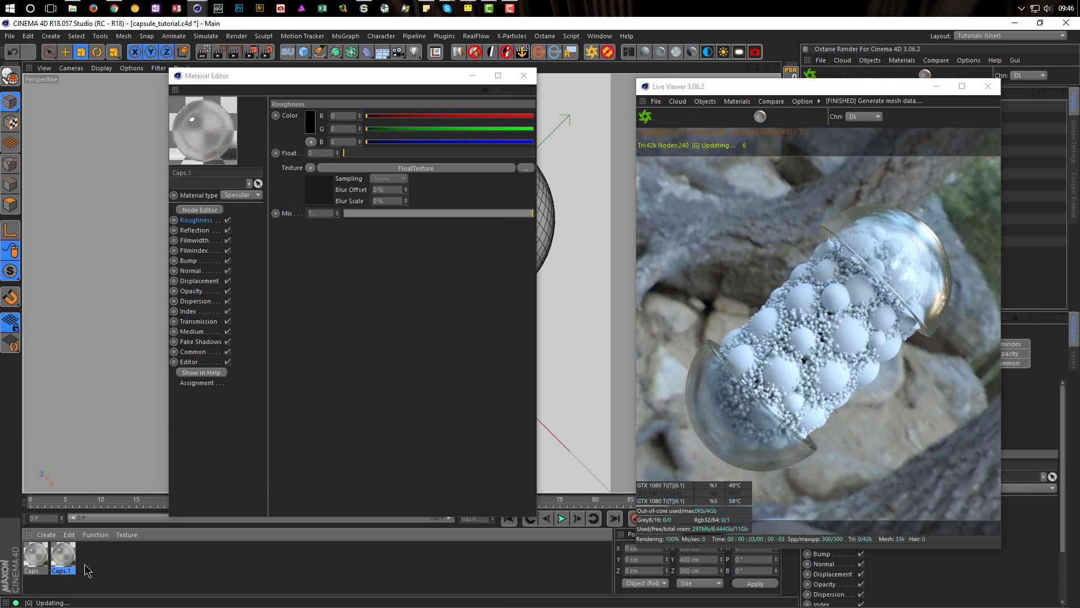
{"action": "left_click", "coordinate": [222, 173]}
{"action": "type", "text": "Sp"}
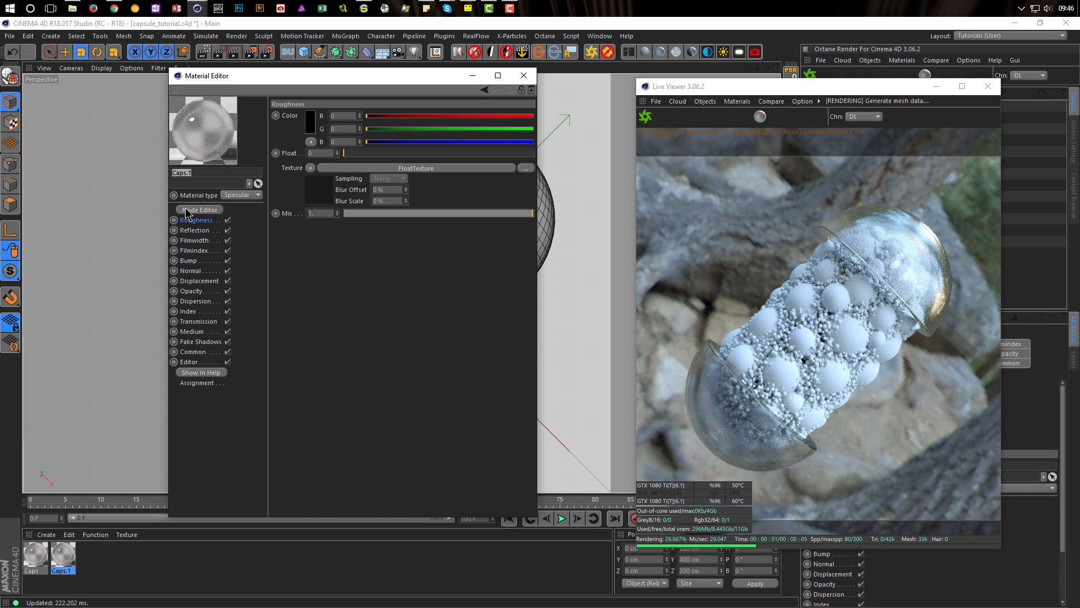
{"action": "type", "text": "heres Big"}
{"action": "key", "text": "Return"}
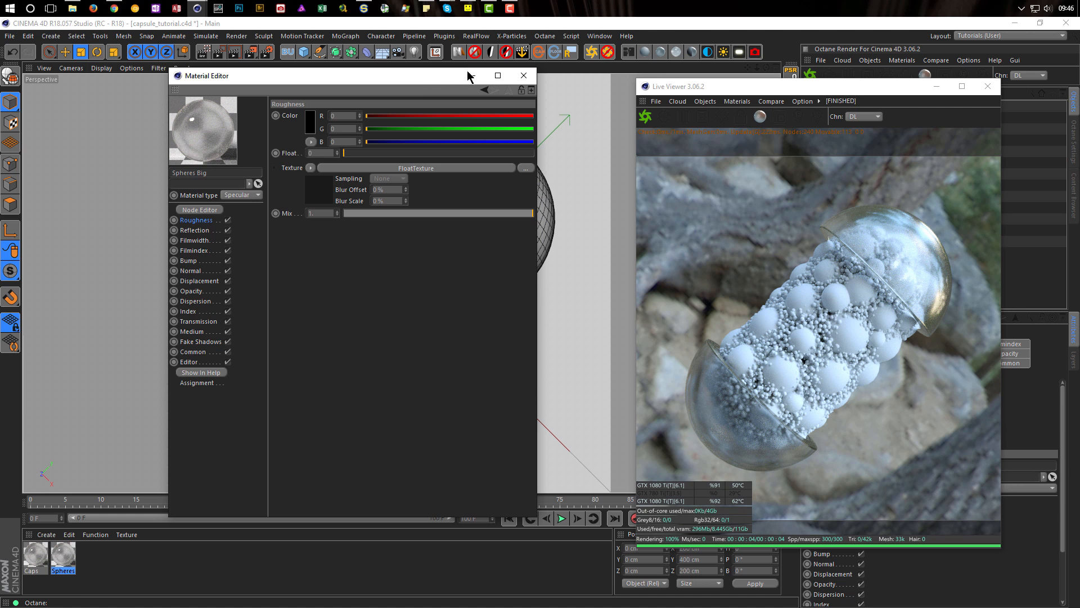
Show the Spheres Big material in the node editor and delete the Float texture feeding its Film Width
{"action": "left_click", "coordinate": [527, 76]}
{"action": "left_click", "coordinate": [628, 54]}
{"action": "left_click_drag", "start_coordinate": [436, 192], "coordinate": [238, 97]}
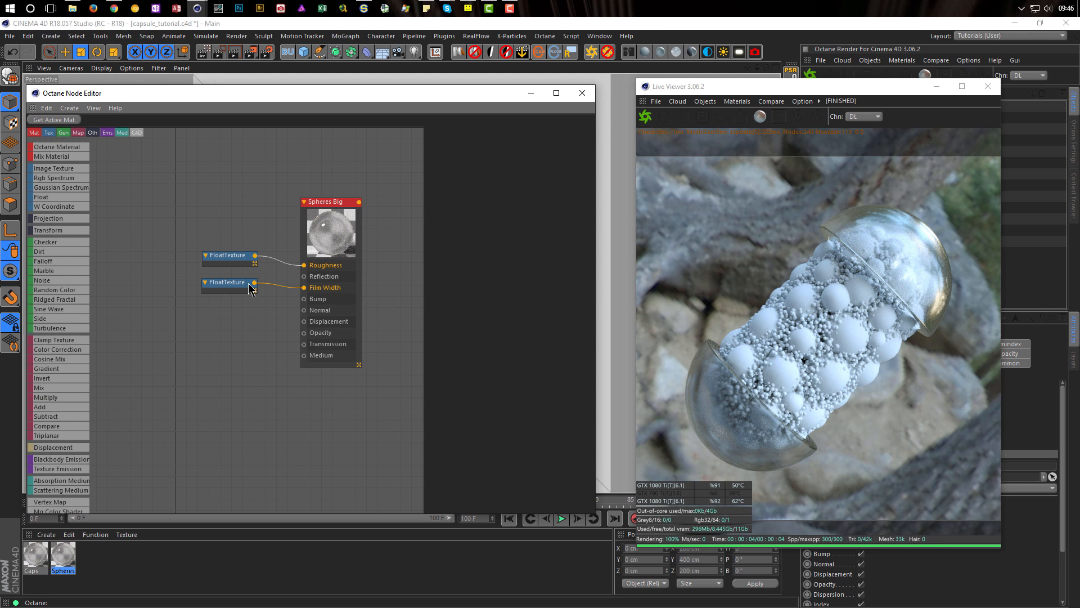
{"action": "left_click_drag", "start_coordinate": [304, 288], "coordinate": [297, 290]}
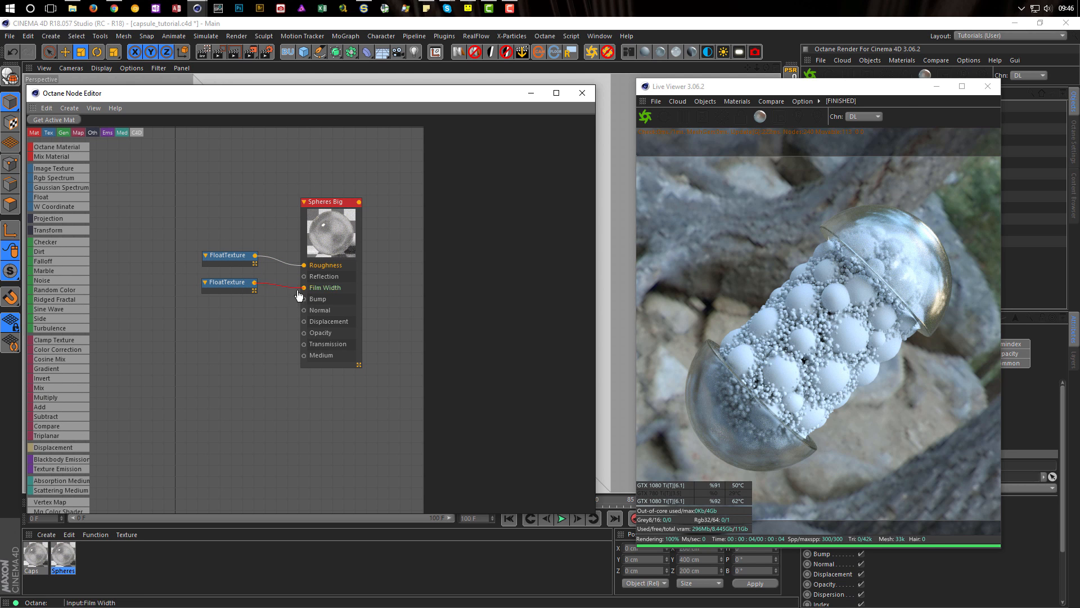
{"action": "left_click", "coordinate": [238, 285]}
{"action": "key", "text": "Delete"}
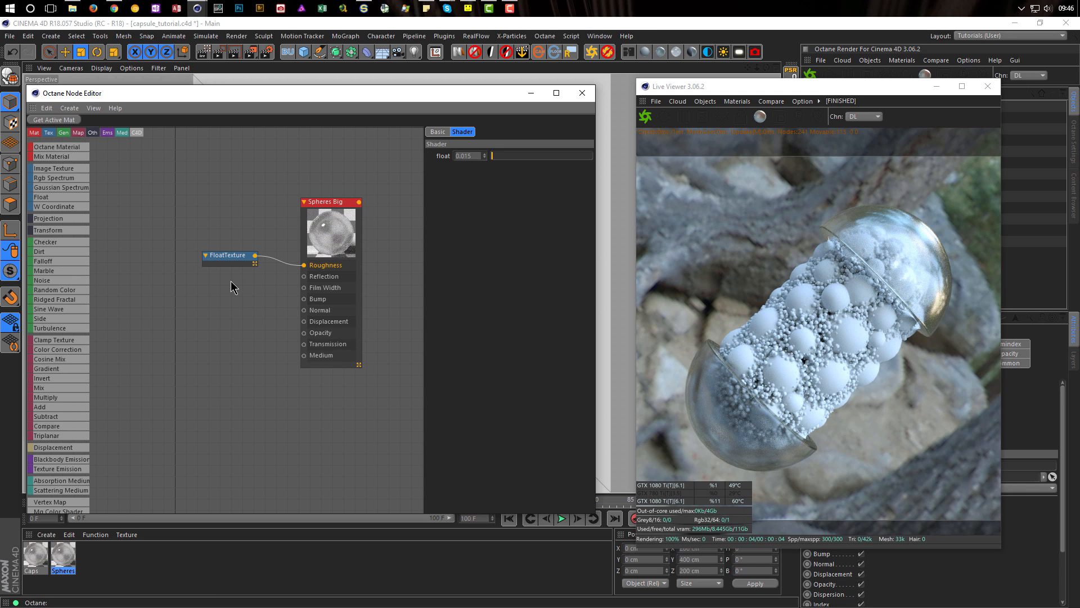
Add an Rgb Spectrum node and connect it to the Transmission input of Spheres Big
{"action": "left_click_drag", "start_coordinate": [234, 259], "coordinate": [243, 261]}
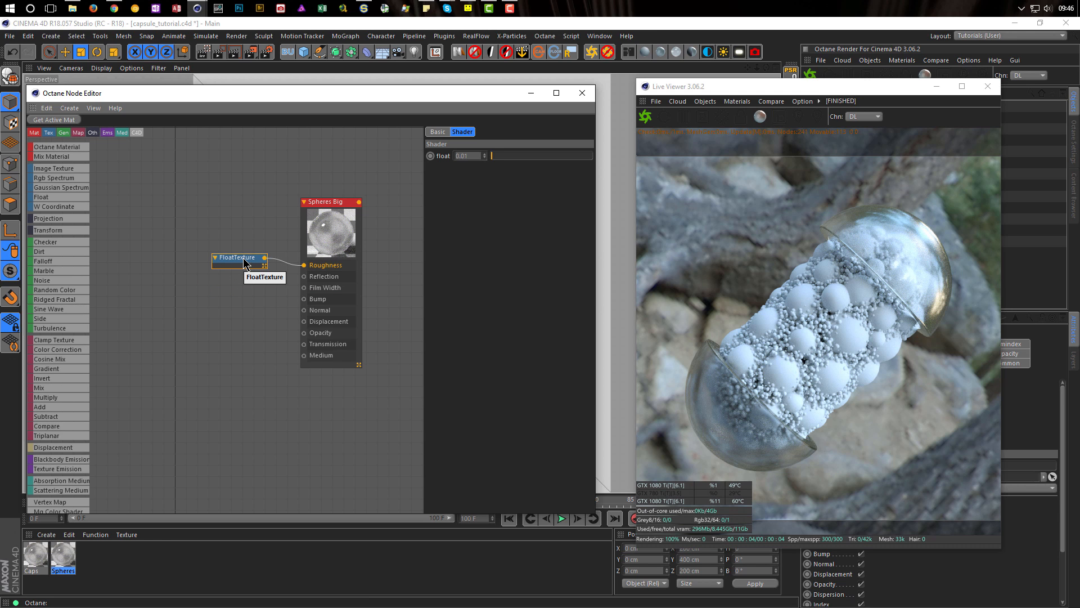
{"action": "left_click_drag", "start_coordinate": [61, 178], "coordinate": [140, 228]}
{"action": "left_click_drag", "start_coordinate": [195, 340], "coordinate": [296, 350]}
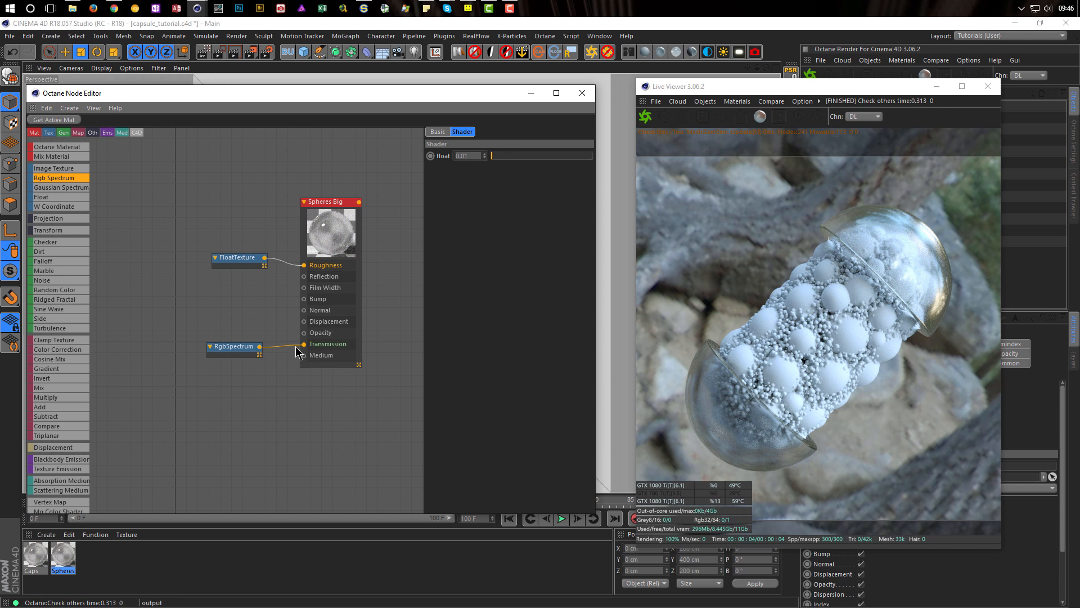
Switch the Rgb Spectrum colour to HSV and make it orange, with hue about 0.082 and saturation about 0.8
{"action": "left_click", "coordinate": [233, 347]}
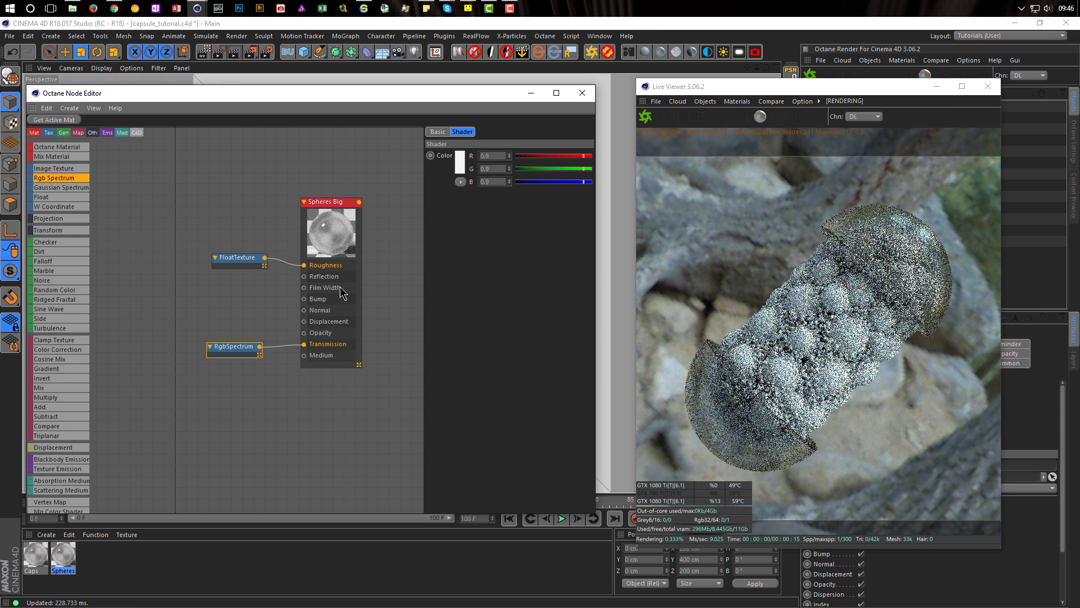
{"action": "left_click", "coordinate": [460, 181]}
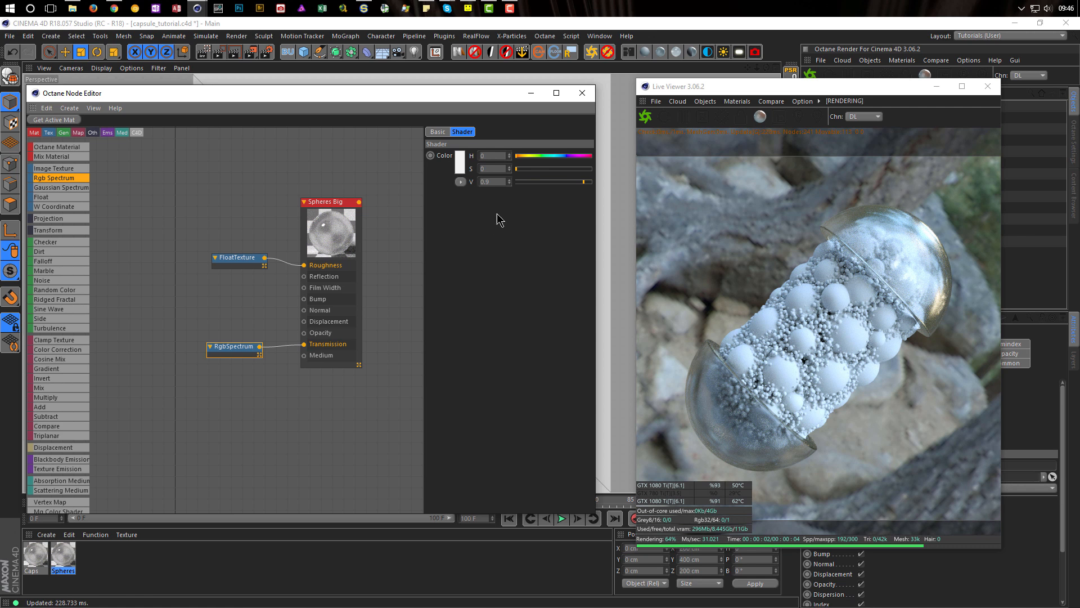
{"action": "left_click", "coordinate": [576, 168]}
{"action": "left_click", "coordinate": [522, 156]}
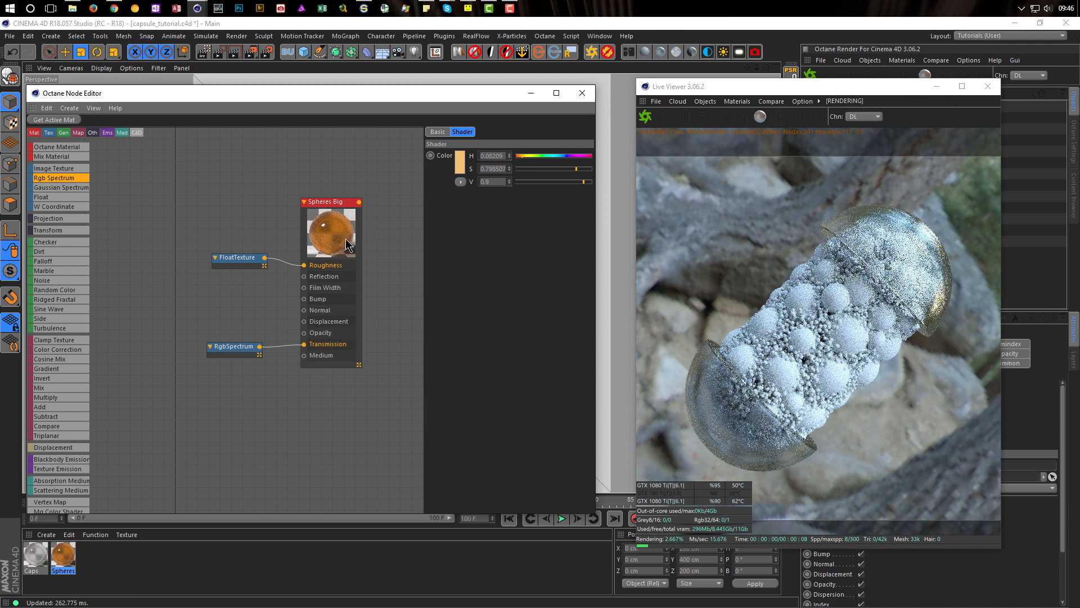
Assign the Spheres Big material to the Sphere inside the Cloner and bring the live render into view
{"action": "left_click_drag", "start_coordinate": [752, 88], "coordinate": [538, 116]}
{"action": "left_click_drag", "start_coordinate": [326, 224], "coordinate": [316, 248]}
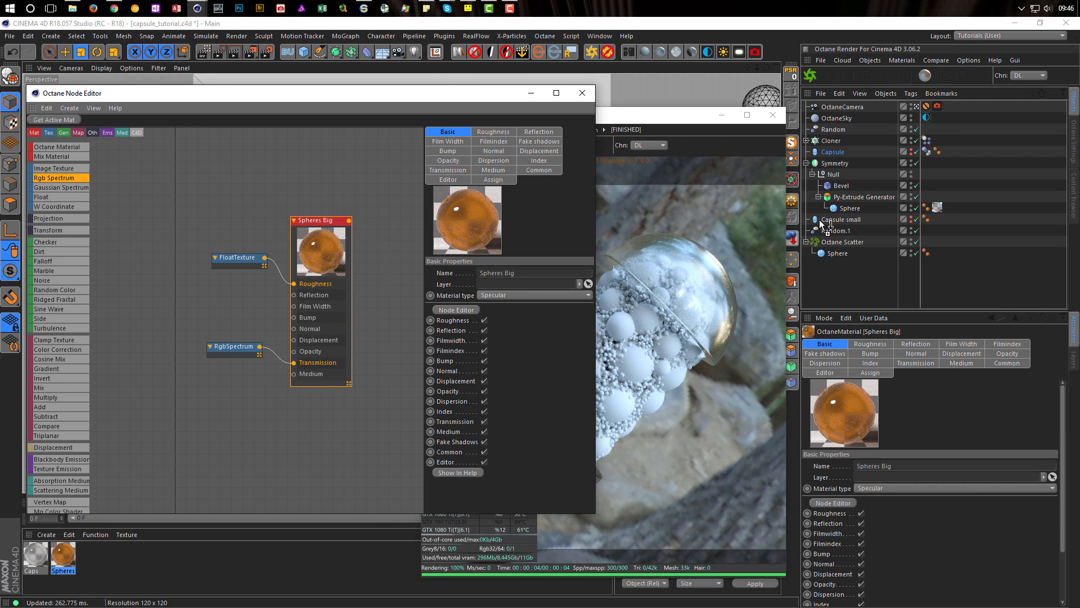
{"action": "left_click_drag", "start_coordinate": [793, 236], "coordinate": [823, 141]}
{"action": "left_click_drag", "start_coordinate": [936, 140], "coordinate": [937, 152]}
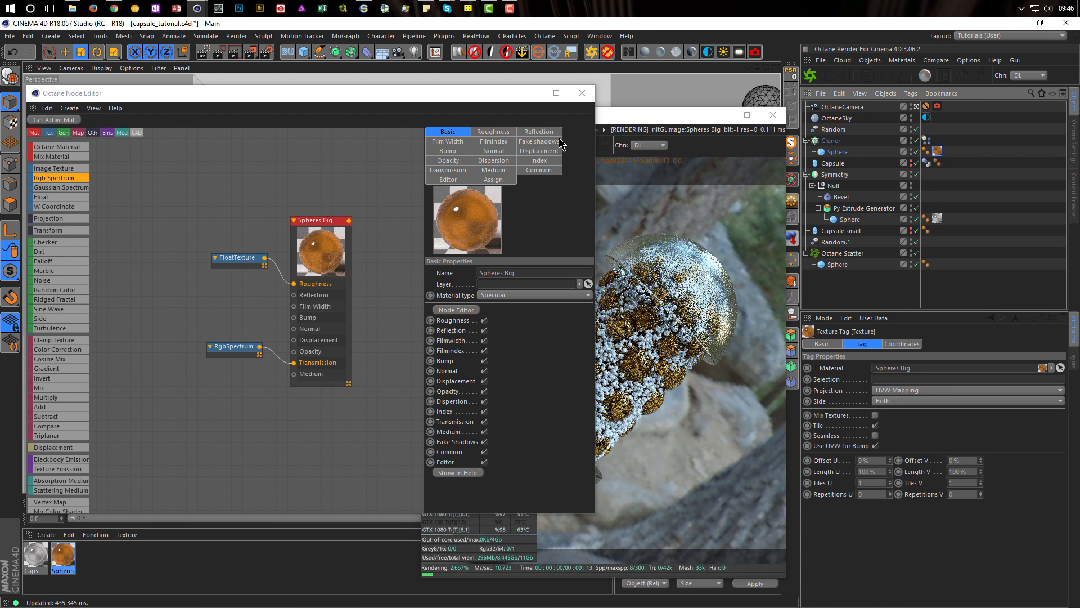
{"action": "left_click_drag", "start_coordinate": [633, 118], "coordinate": [795, 109]}
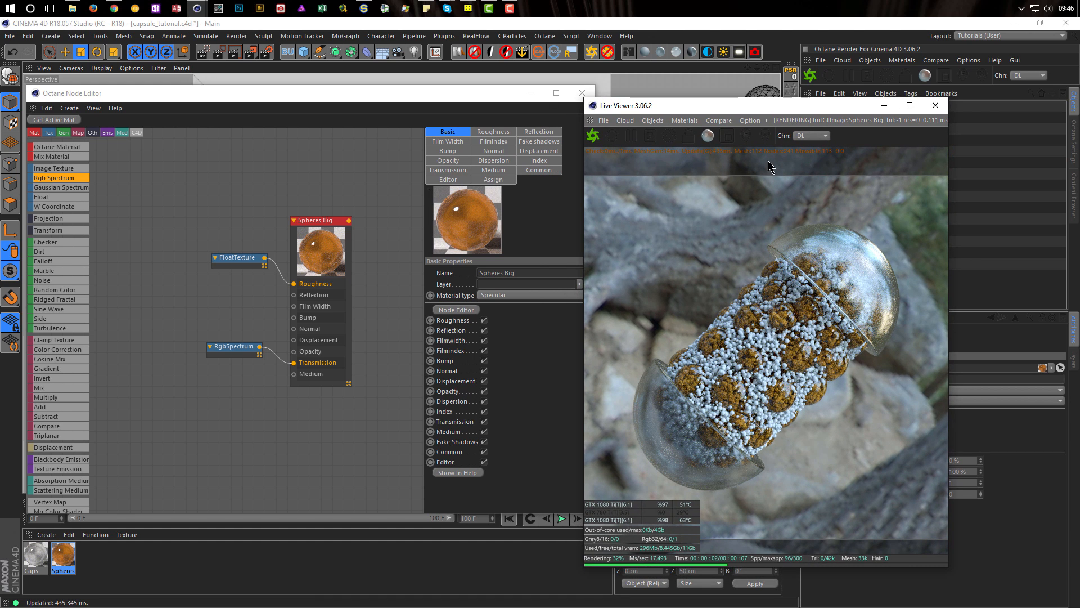
Raise the roughness Float texture of Spheres Big to about 0.584
{"action": "left_click", "coordinate": [265, 260]}
{"action": "left_click", "coordinate": [508, 157]}
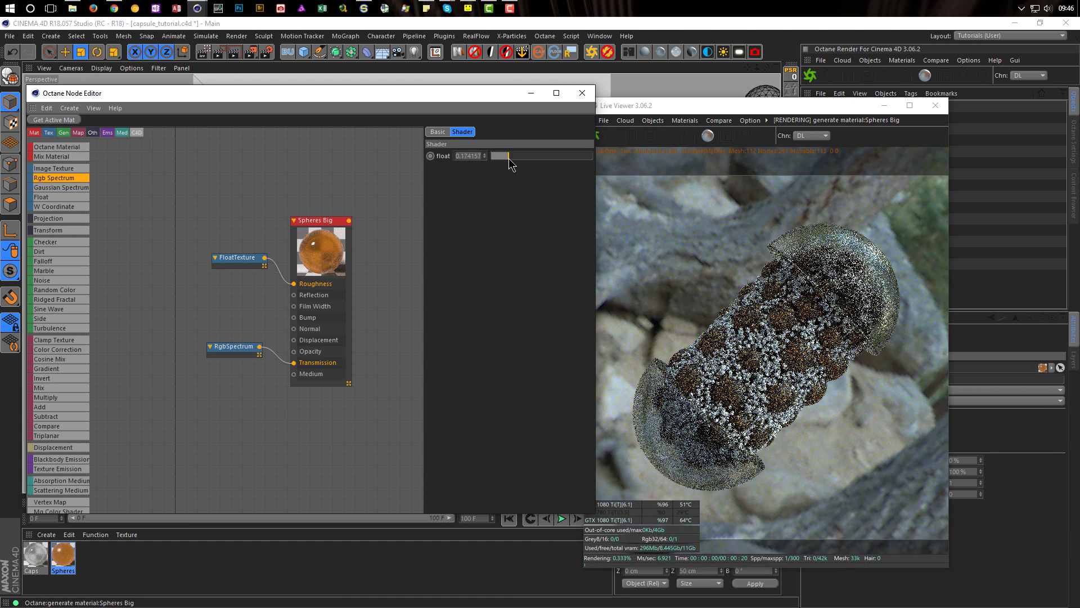
{"action": "left_click_drag", "start_coordinate": [523, 157], "coordinate": [550, 157]}
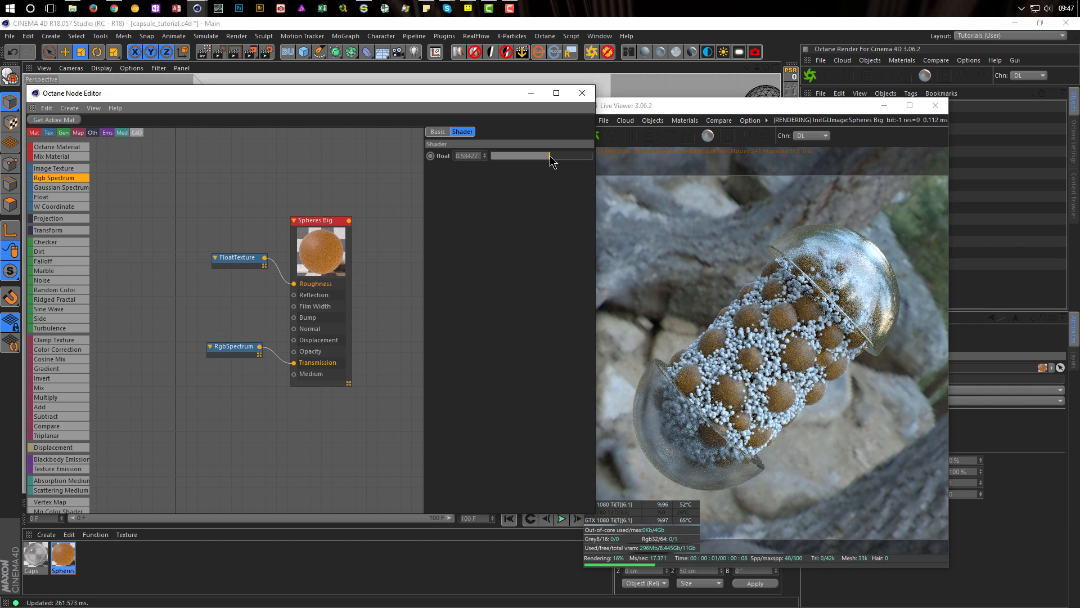
Set the Spheres Big material's Index to about 1.563
{"action": "left_click", "coordinate": [316, 223]}
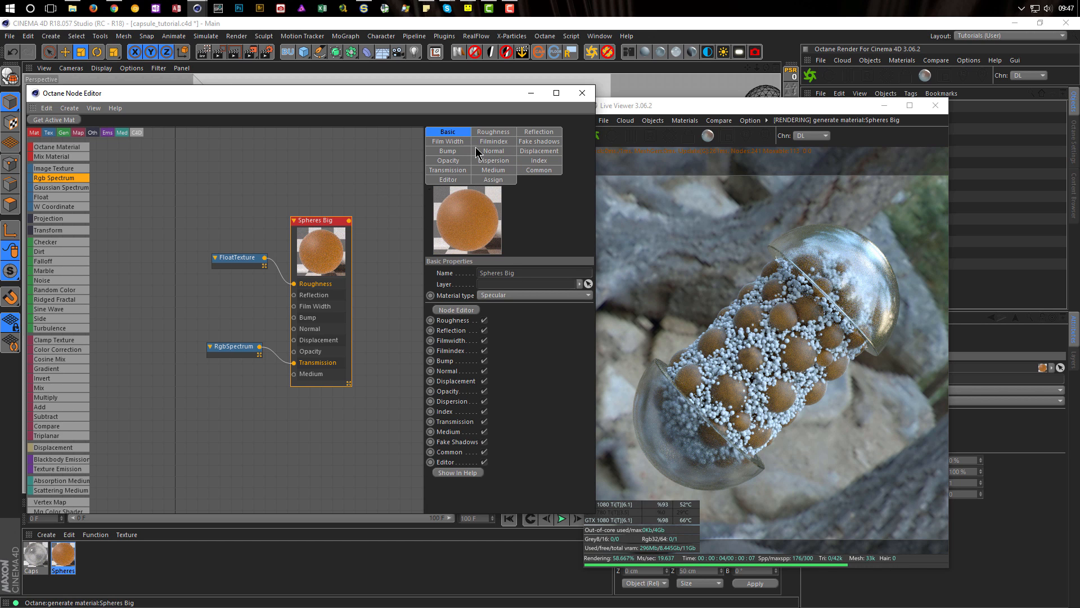
{"action": "left_click", "coordinate": [538, 160]}
{"action": "mouse_move", "coordinate": [508, 277]}
{"action": "left_mouse_down"}
{"action": "mouse_move", "coordinate": [494, 277]}
{"action": "mouse_move", "coordinate": [503, 280]}
{"action": "left_mouse_up"}
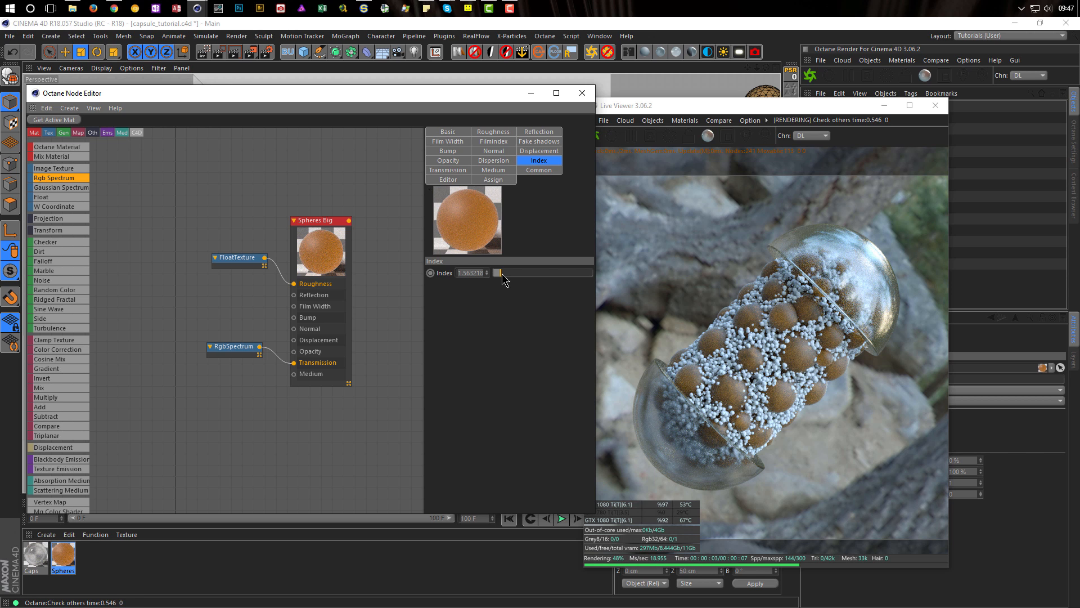
Change the Spheres Big material type to Glossy and move its RgbSpectrum node from Transmission to Diffuse
{"action": "left_click_drag", "start_coordinate": [293, 363], "coordinate": [282, 373]}
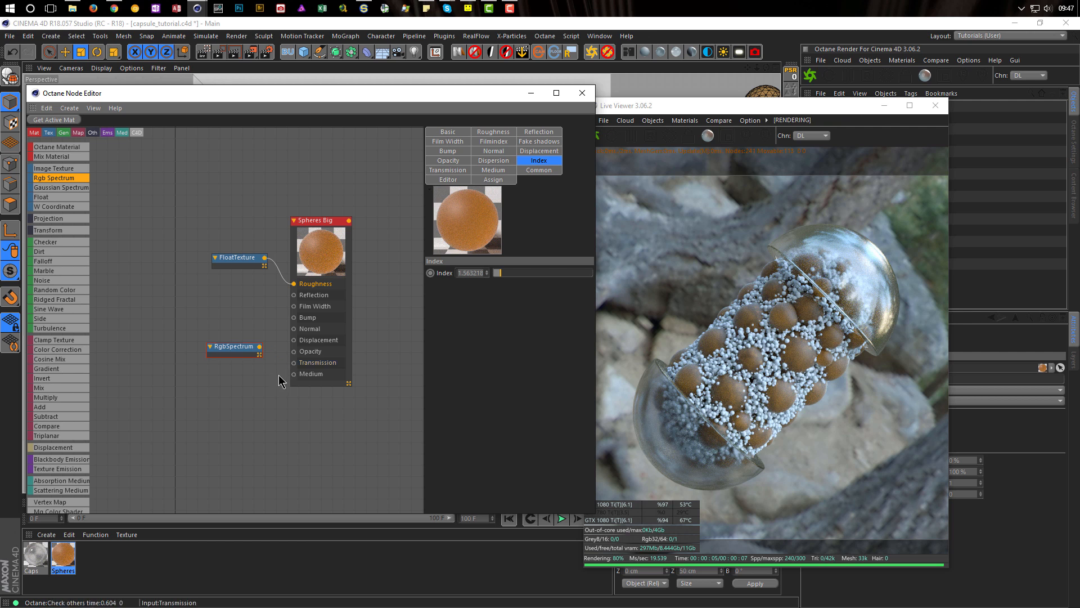
{"action": "left_click", "coordinate": [323, 221]}
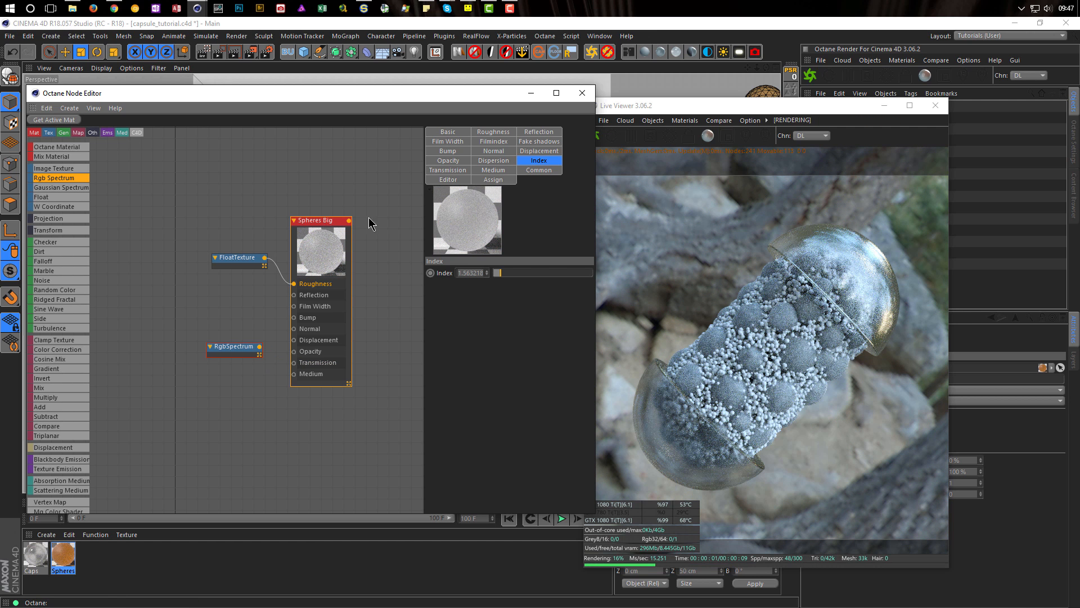
{"action": "left_click", "coordinate": [448, 132]}
{"action": "left_click", "coordinate": [495, 296]}
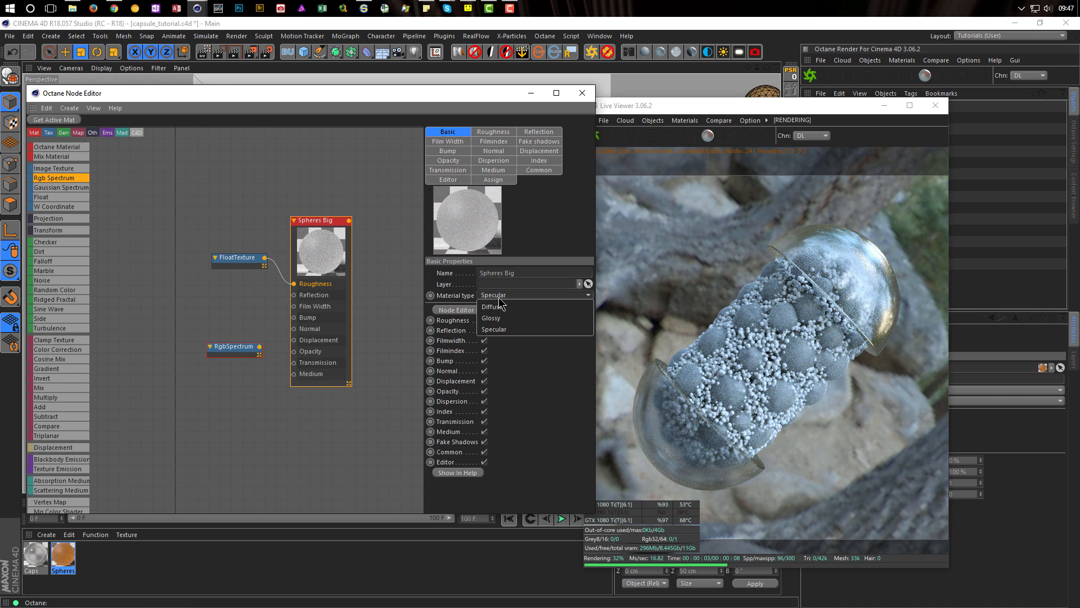
{"action": "left_click", "coordinate": [505, 319]}
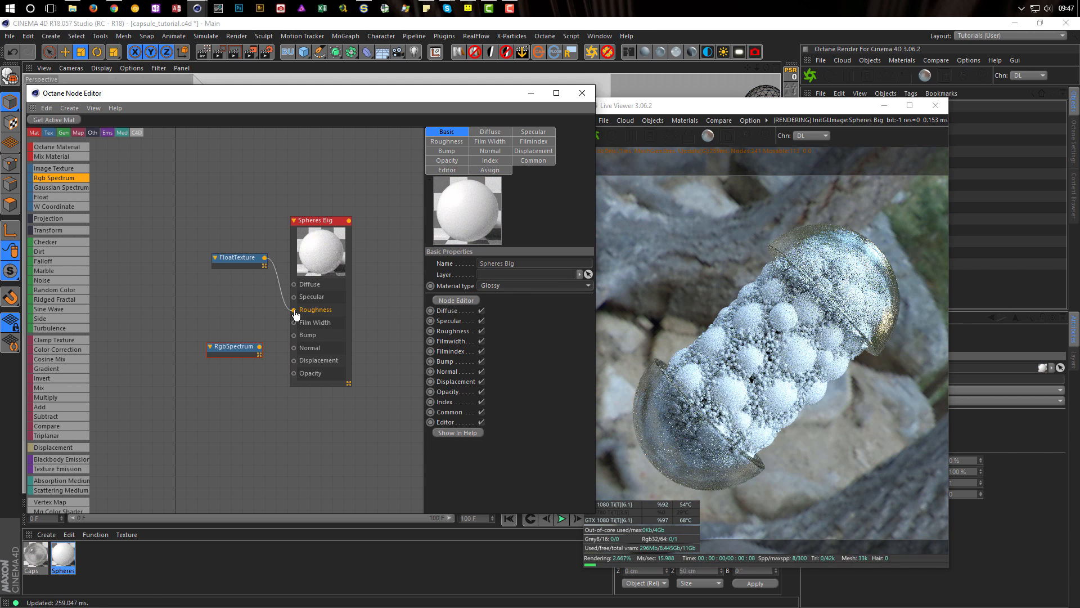
{"action": "left_click_drag", "start_coordinate": [242, 259], "coordinate": [241, 307]}
{"action": "left_click_drag", "start_coordinate": [245, 345], "coordinate": [294, 285]}
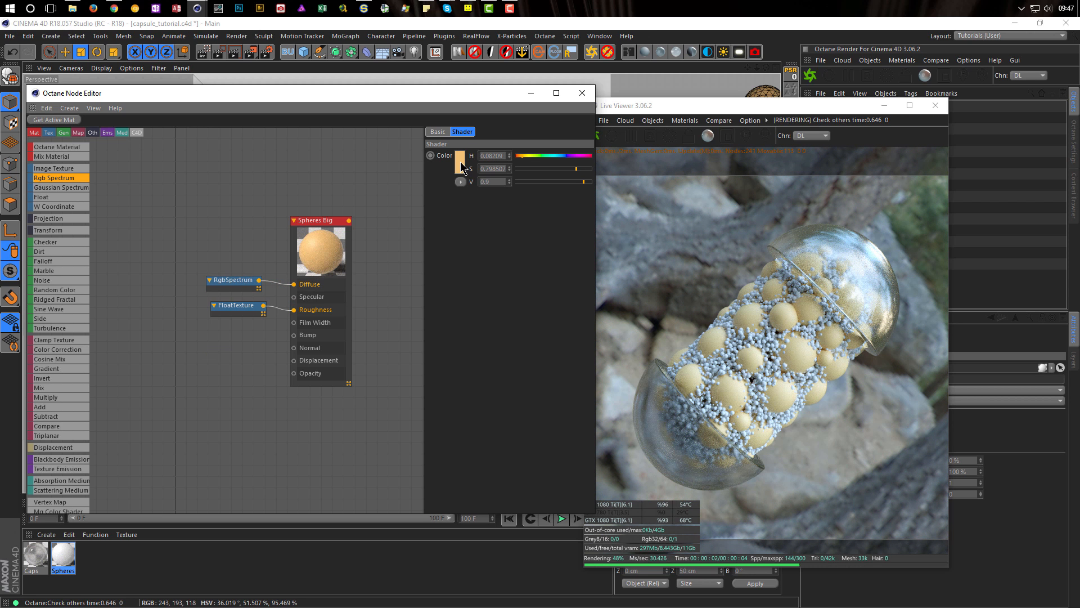
Make the RgbSpectrum colour of Spheres Big a saturated orange, with hue about 0.052, saturation 1 and value 1
{"action": "left_click", "coordinate": [526, 157]}
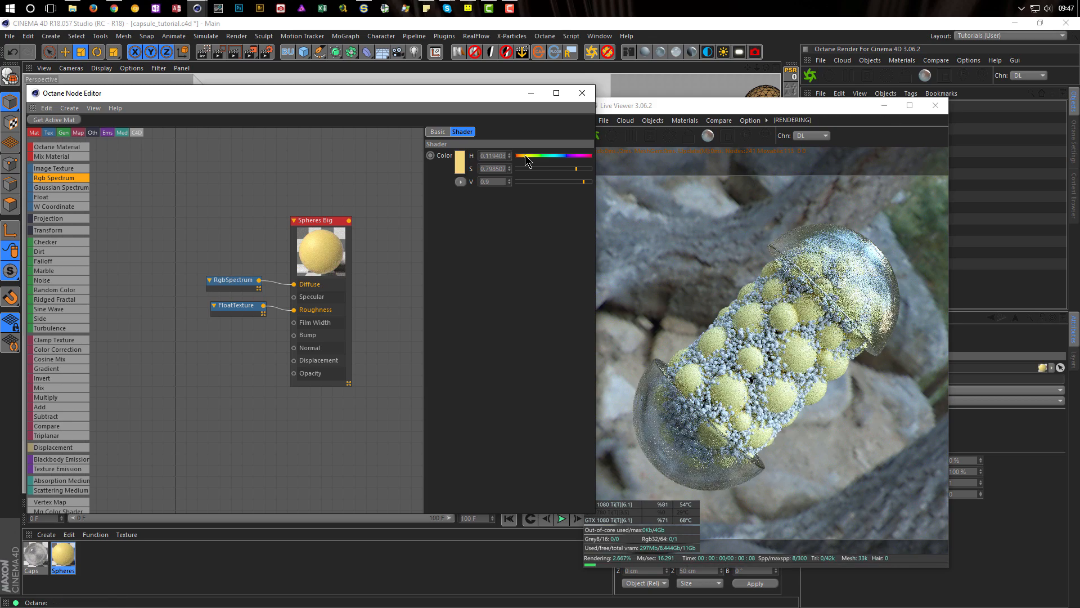
{"action": "left_click_drag", "start_coordinate": [571, 169], "coordinate": [592, 182]}
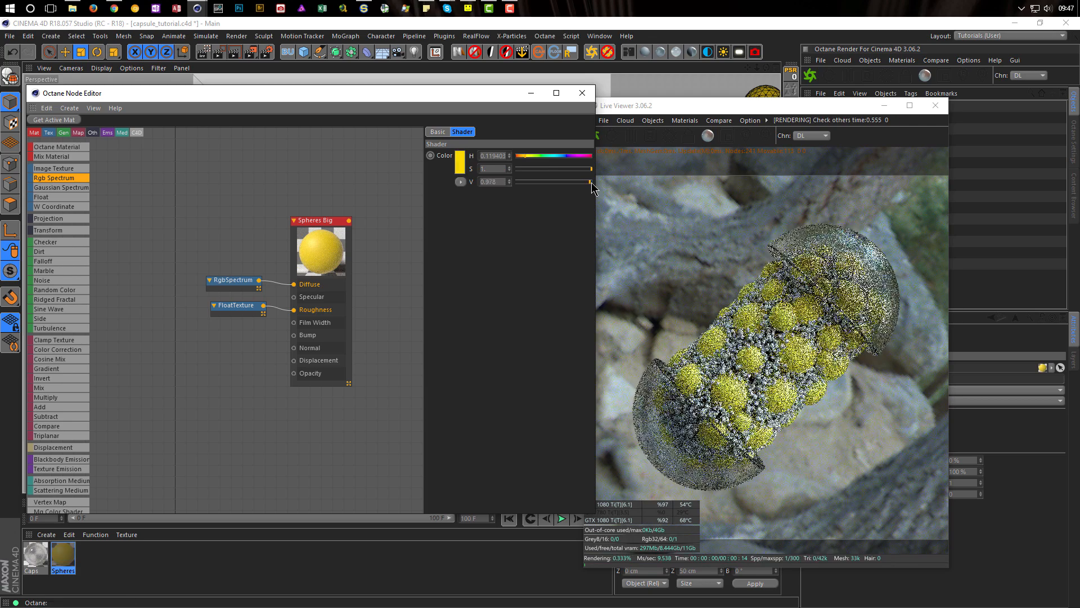
{"action": "left_click", "coordinate": [519, 154]}
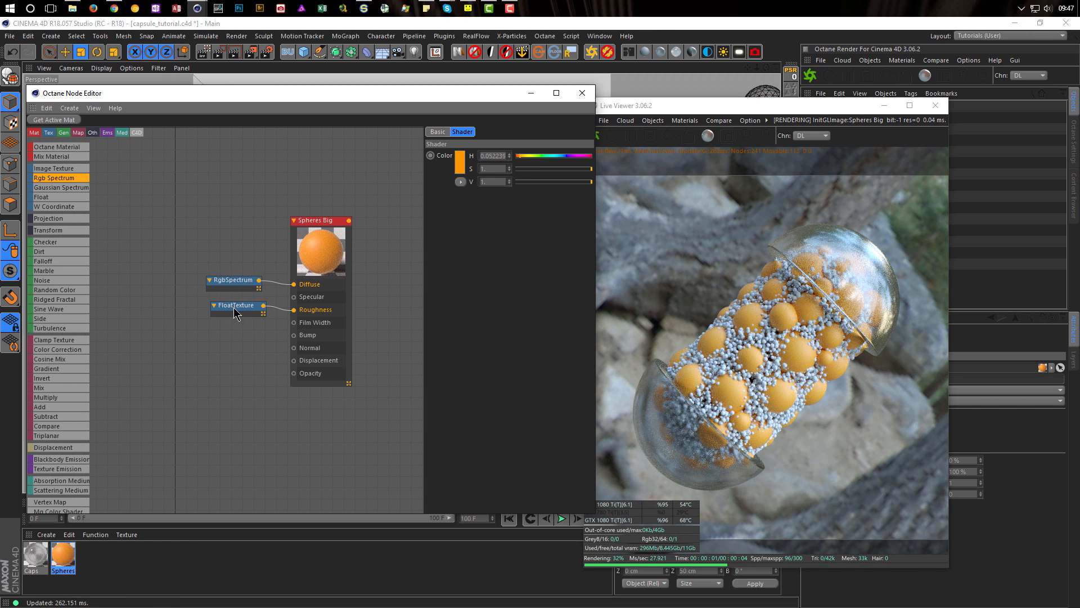
Lower the roughness Float texture of Spheres Big to about 0.034 and place its node just below RgbSpectrum
{"action": "left_click", "coordinate": [234, 307]}
{"action": "left_click", "coordinate": [495, 157]}
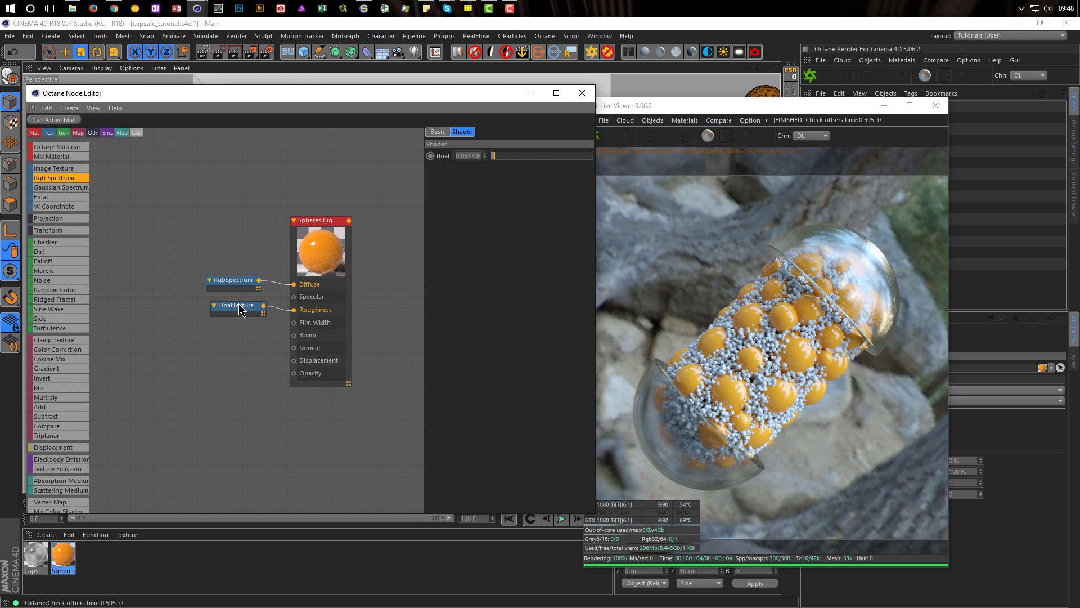
{"action": "left_click_drag", "start_coordinate": [235, 311], "coordinate": [232, 314]}
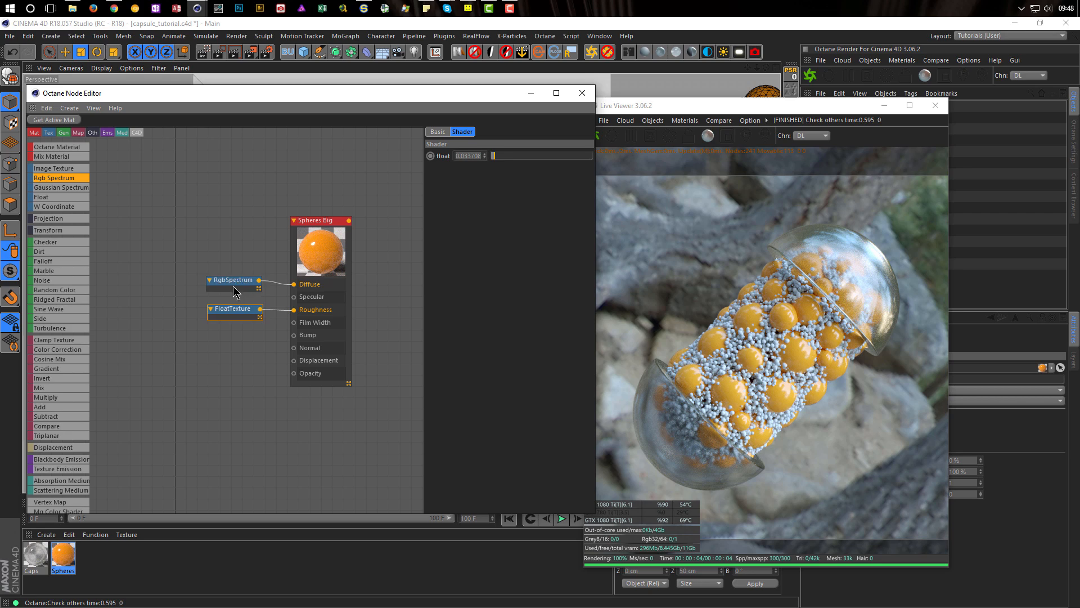
Soften the RgbSpectrum orange of Spheres Big to a saturation of about 0.91 and a hue of about 0.067
{"action": "left_click", "coordinate": [233, 286]}
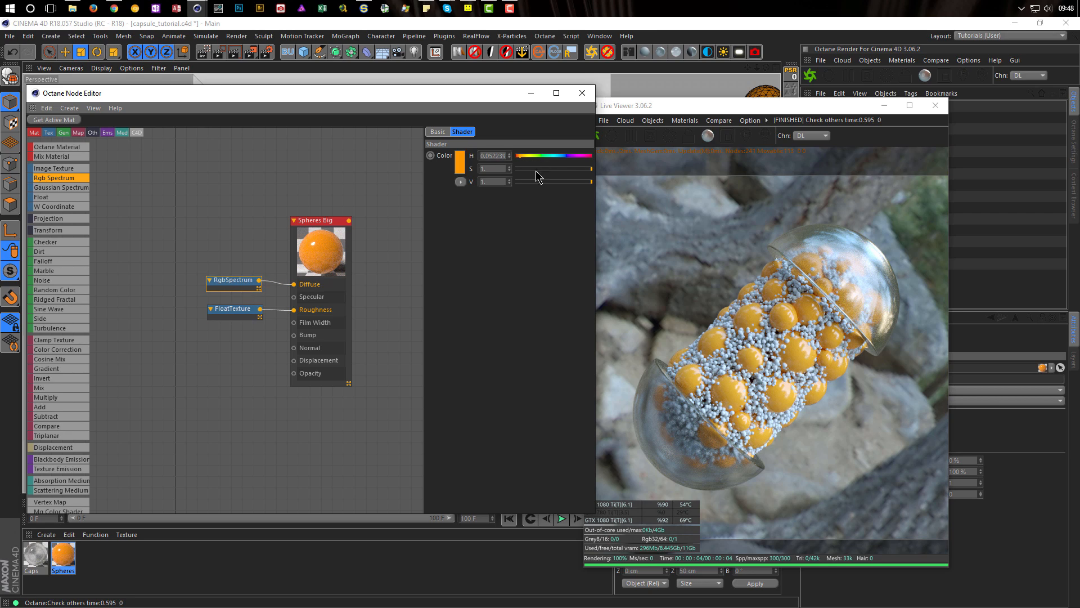
{"action": "left_click_drag", "start_coordinate": [564, 169], "coordinate": [586, 174]}
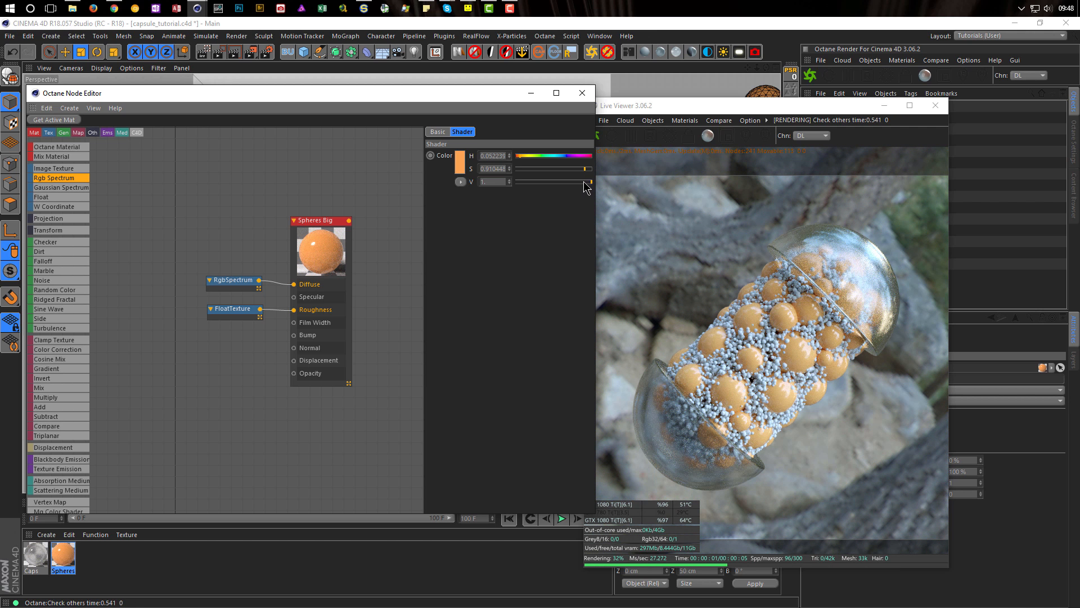
{"action": "left_click", "coordinate": [524, 156]}
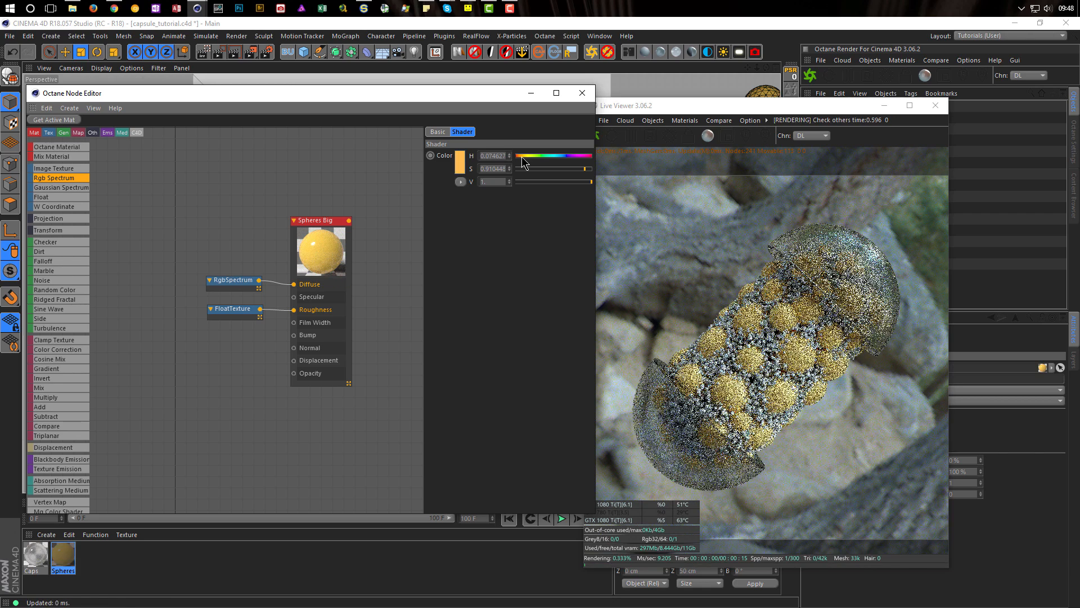
{"action": "left_click", "coordinate": [521, 156]}
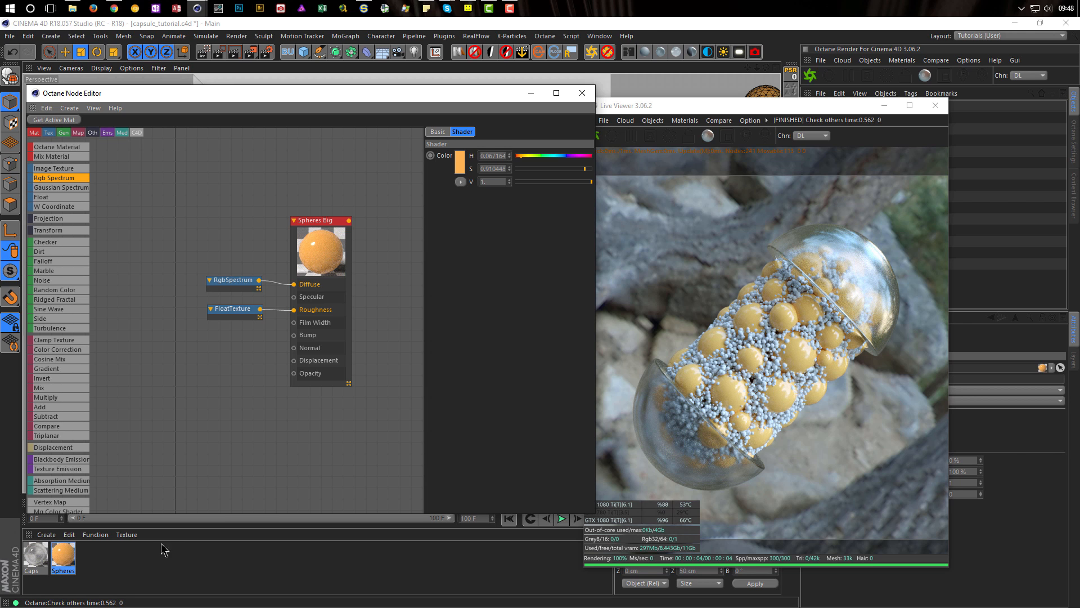
Duplicate the Spheres Big material and rename the copy Spheres Small
{"action": "left_click", "coordinate": [66, 556]}
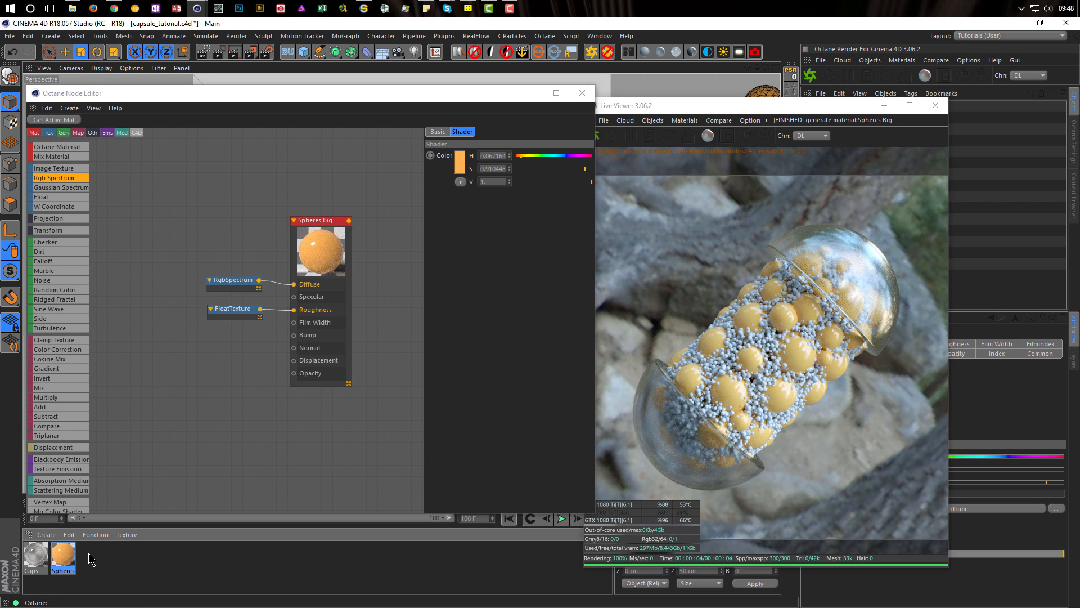
{"action": "left_click_drag", "start_coordinate": [128, 552], "coordinate": [129, 553], "text": "ctrl"}
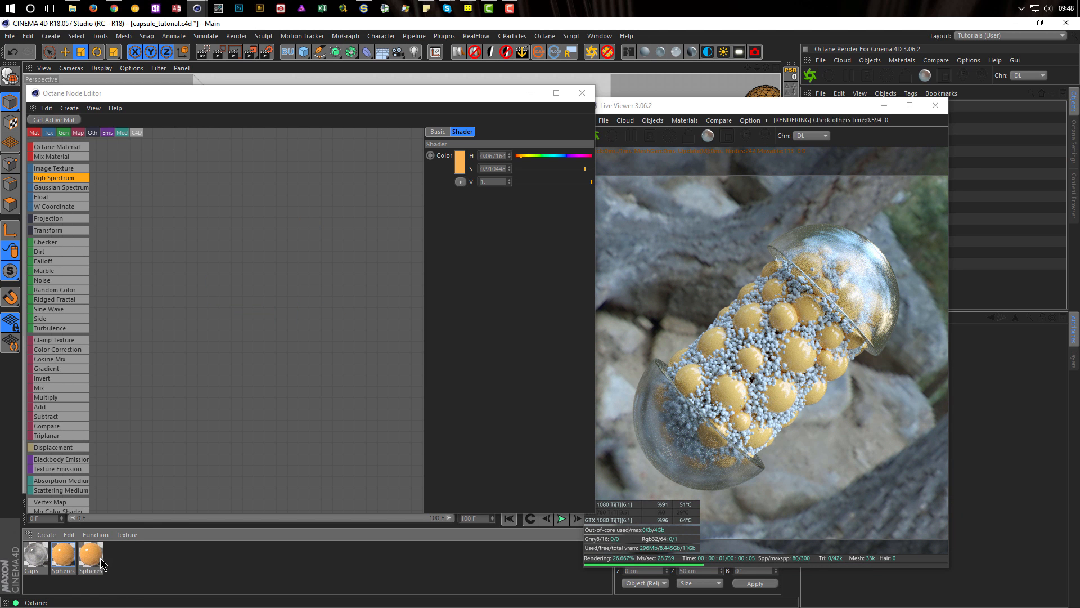
{"action": "left_click", "coordinate": [327, 221]}
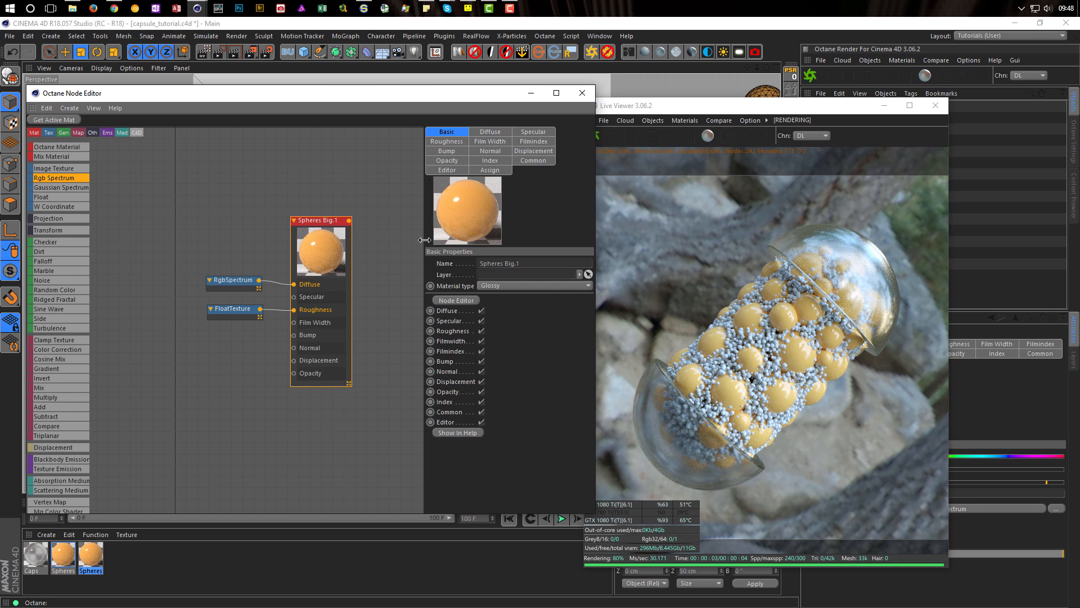
{"action": "left_click_drag", "start_coordinate": [506, 265], "coordinate": [534, 265]}
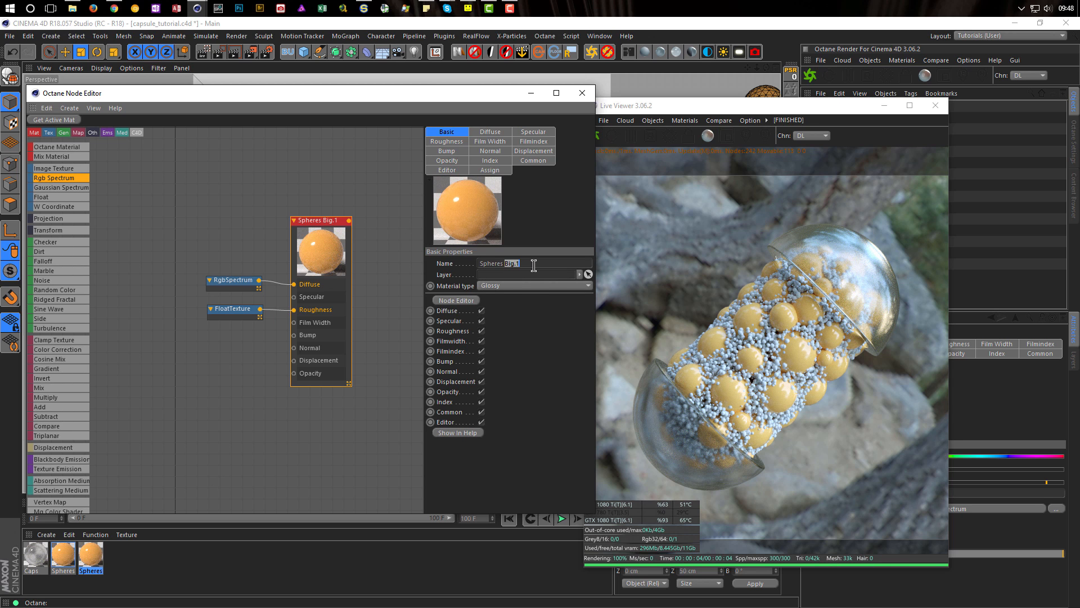
{"action": "type", "text": "Small"}
{"action": "key", "text": "Return"}
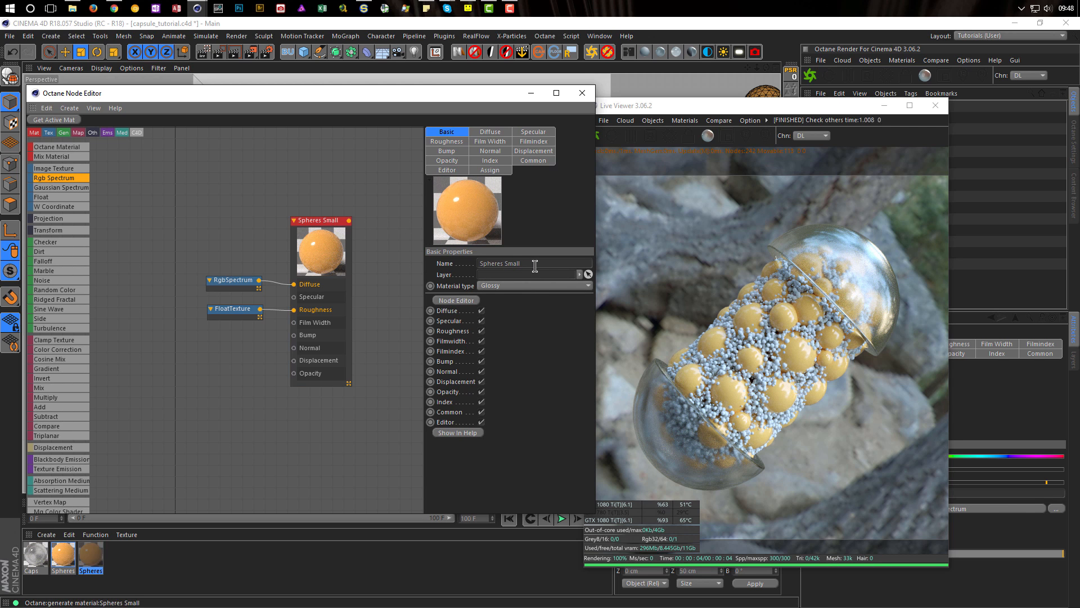
Delete the RgbSpectrum node that feeds the diffuse channel of Spheres Small
{"action": "left_click_drag", "start_coordinate": [319, 222], "coordinate": [339, 220]}
{"action": "left_click_drag", "start_coordinate": [312, 283], "coordinate": [139, 225]}
{"action": "key", "text": "Delete"}
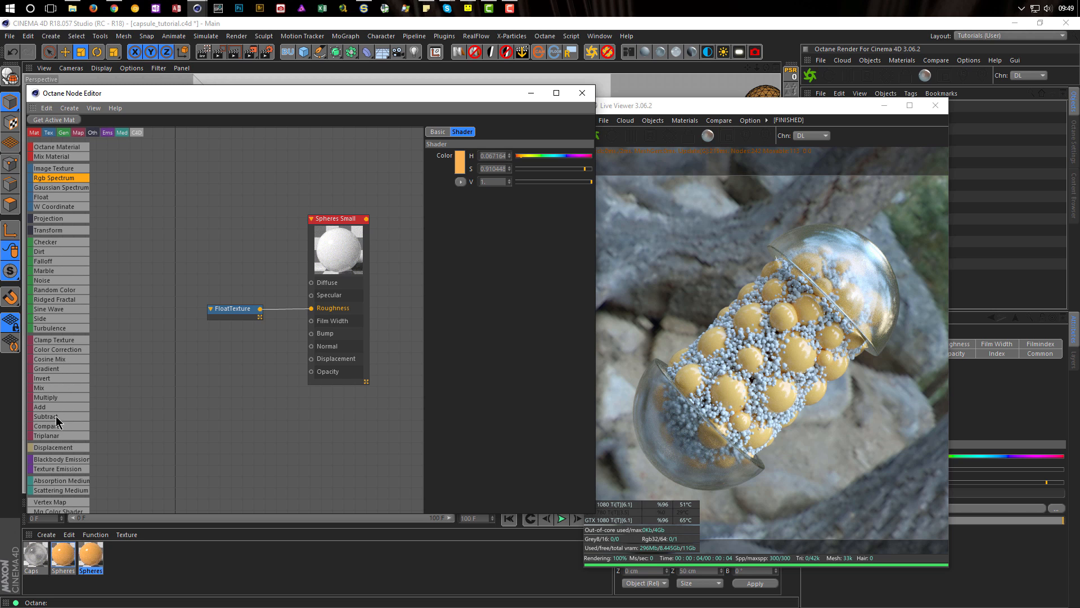
Add Random Color and Gradient nodes, feeding Random Color into the Gradient input and the Gradient into the Diffuse of Spheres Small
{"action": "left_click", "coordinate": [58, 291]}
{"action": "left_click", "coordinate": [126, 234]}
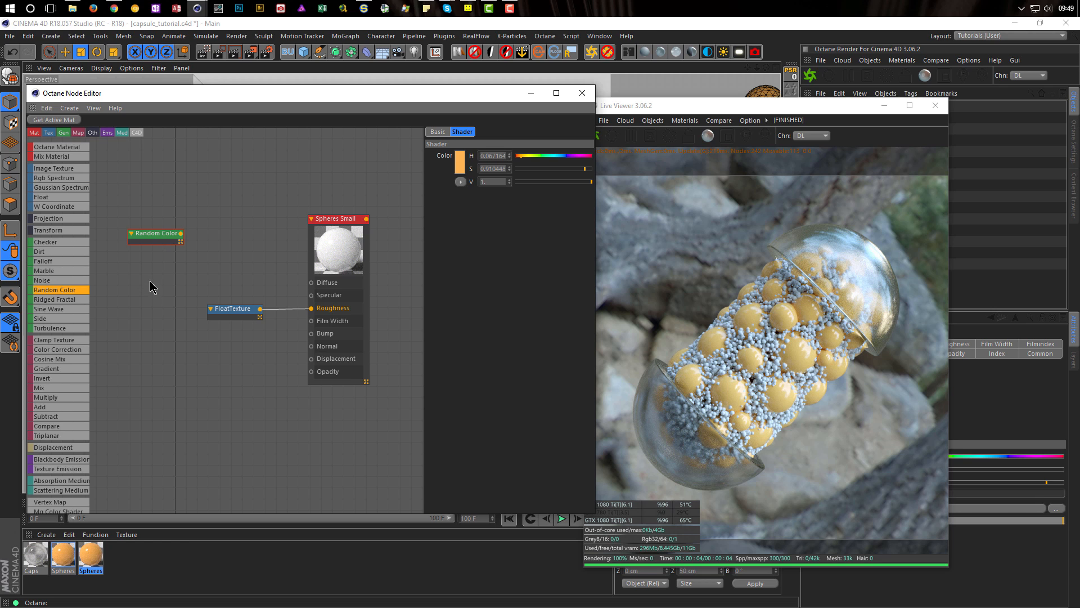
{"action": "left_click_drag", "start_coordinate": [156, 240], "coordinate": [145, 236]}
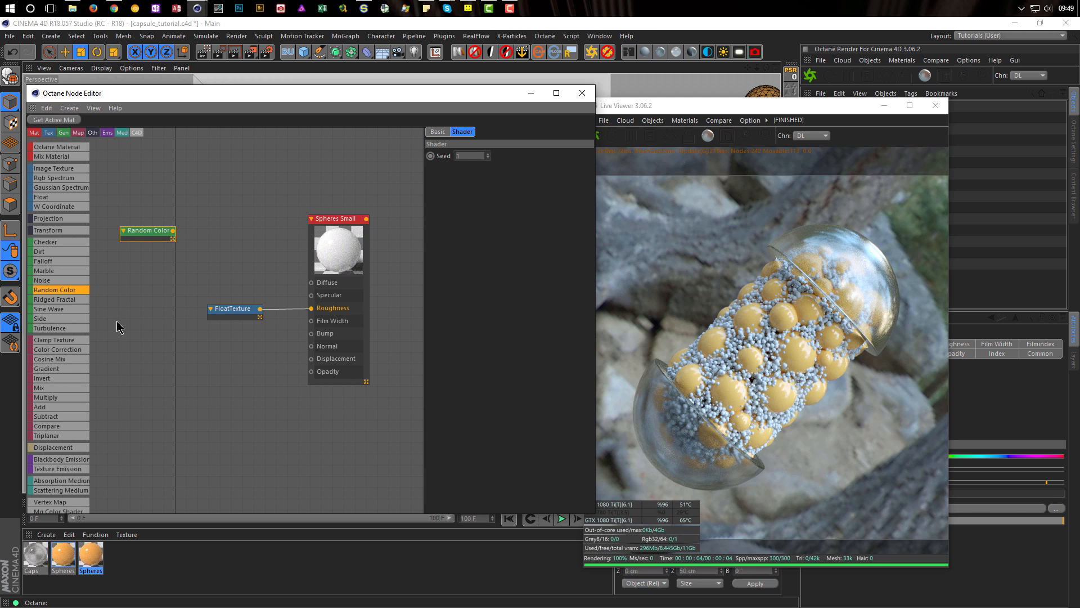
{"action": "left_click_drag", "start_coordinate": [54, 369], "coordinate": [220, 240]}
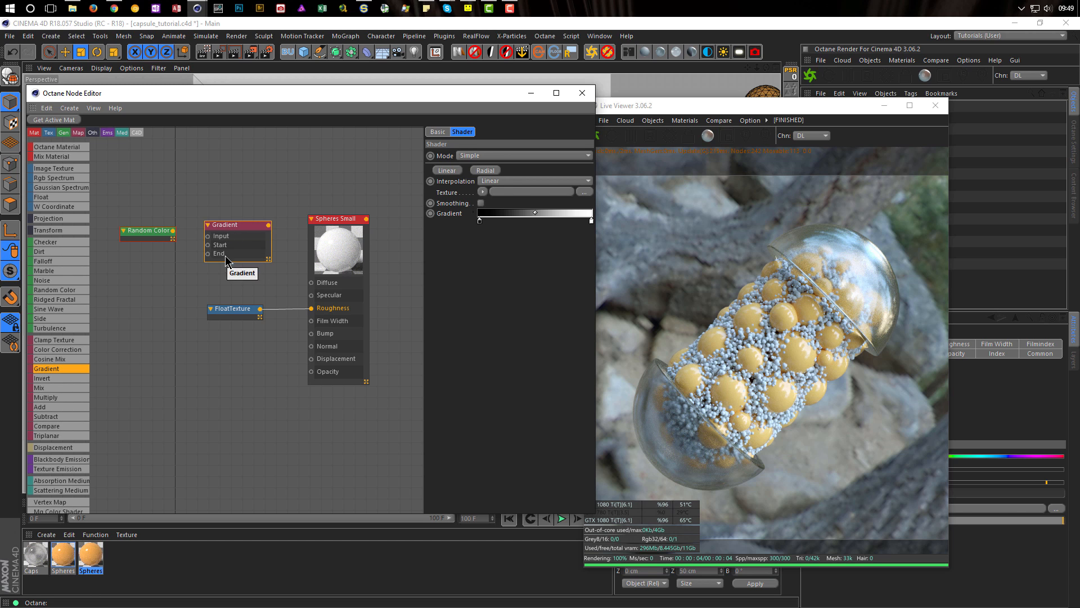
{"action": "left_click_drag", "start_coordinate": [173, 231], "coordinate": [209, 244]}
{"action": "left_click_drag", "start_coordinate": [268, 225], "coordinate": [312, 283]}
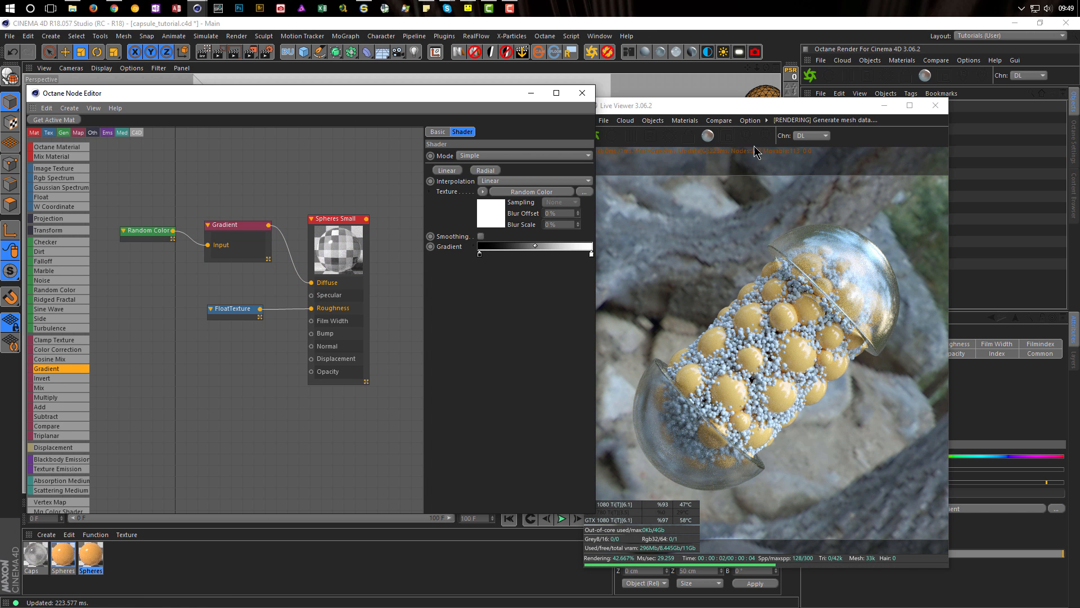
Assign the Spheres Small material to the Sphere inside the Octane Scatter and bring the live render into view
{"action": "left_click_drag", "start_coordinate": [762, 106], "coordinate": [584, 120]}
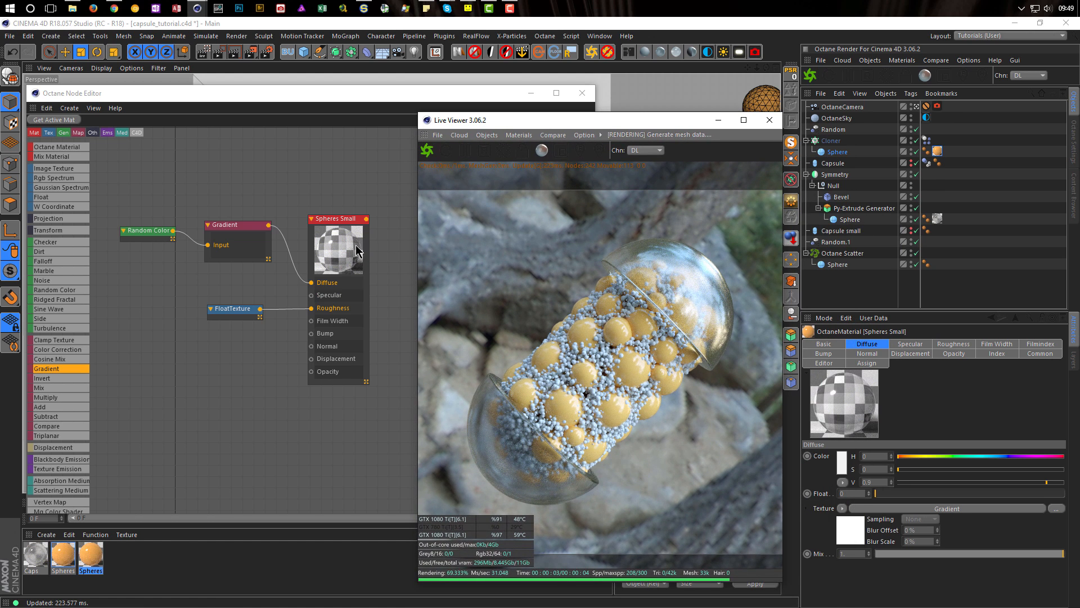
{"action": "left_click", "coordinate": [505, 94]}
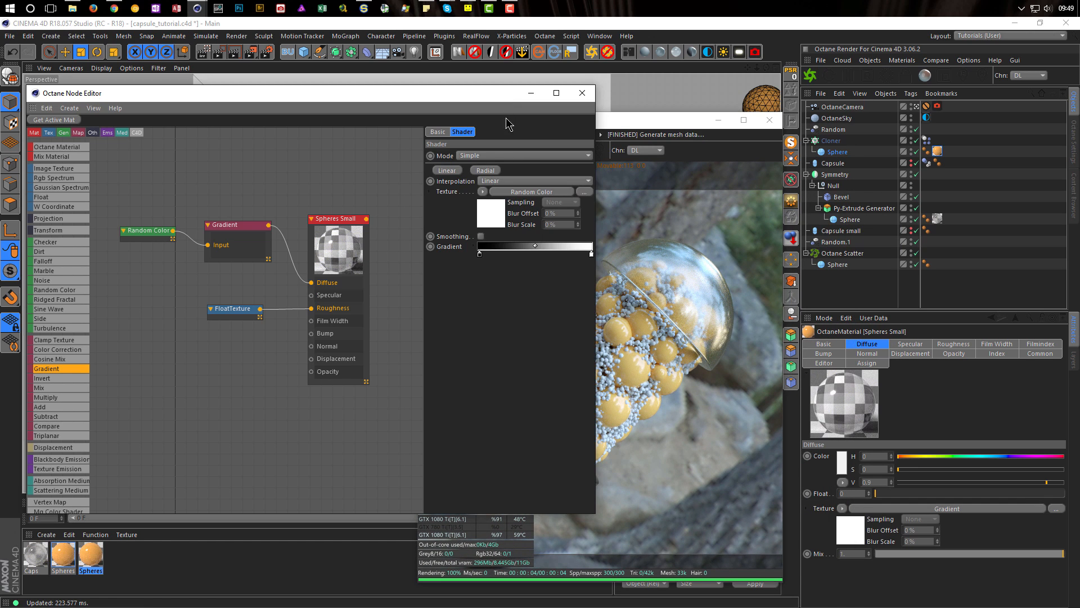
{"action": "left_click", "coordinate": [347, 225]}
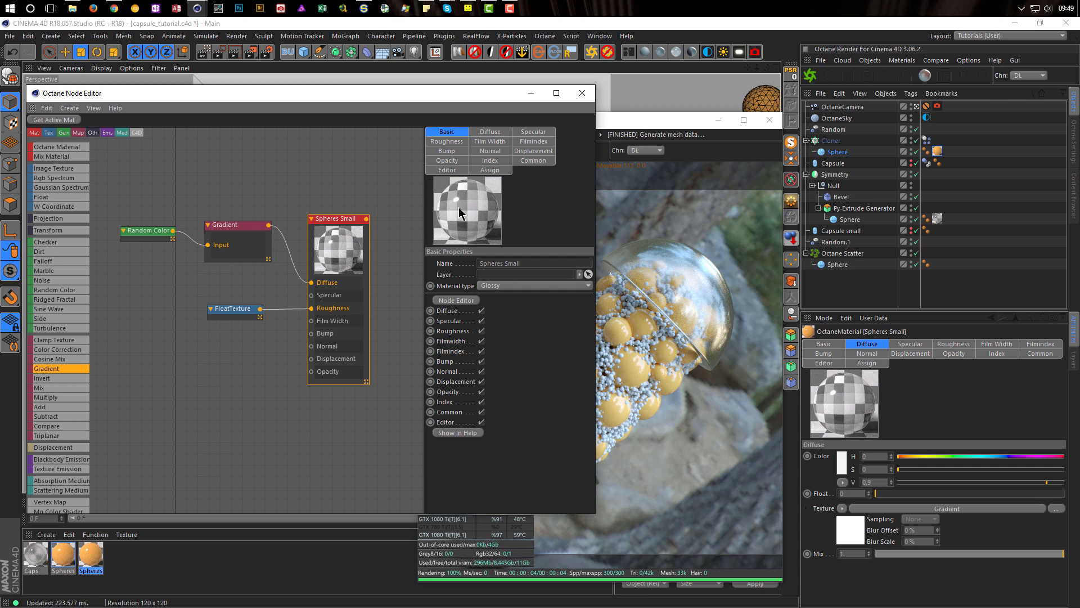
{"action": "left_click_drag", "start_coordinate": [475, 215], "coordinate": [844, 266]}
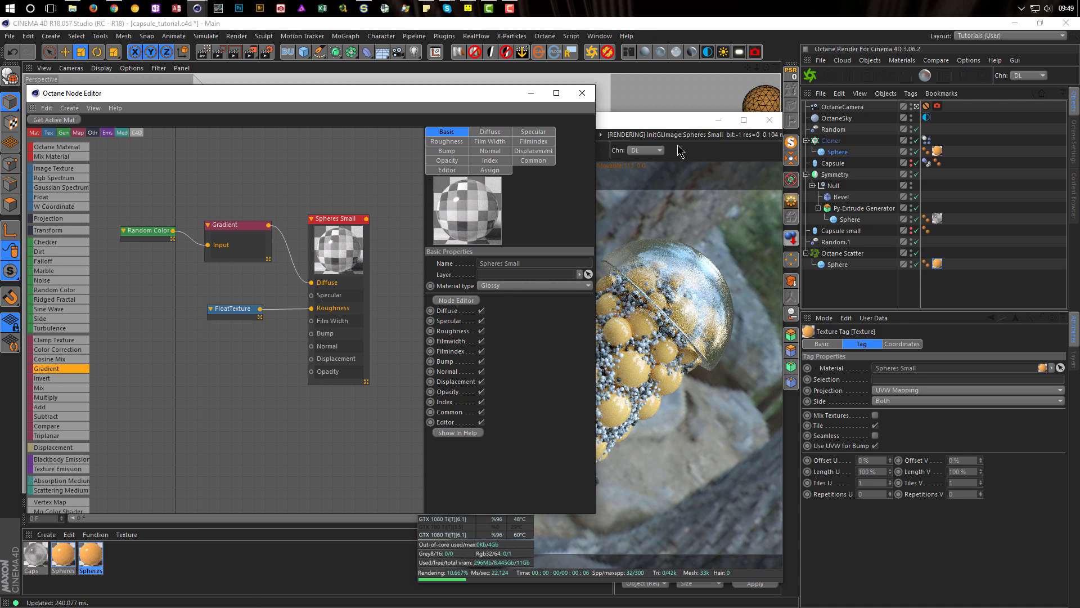
{"action": "left_click_drag", "start_coordinate": [673, 122], "coordinate": [831, 99]}
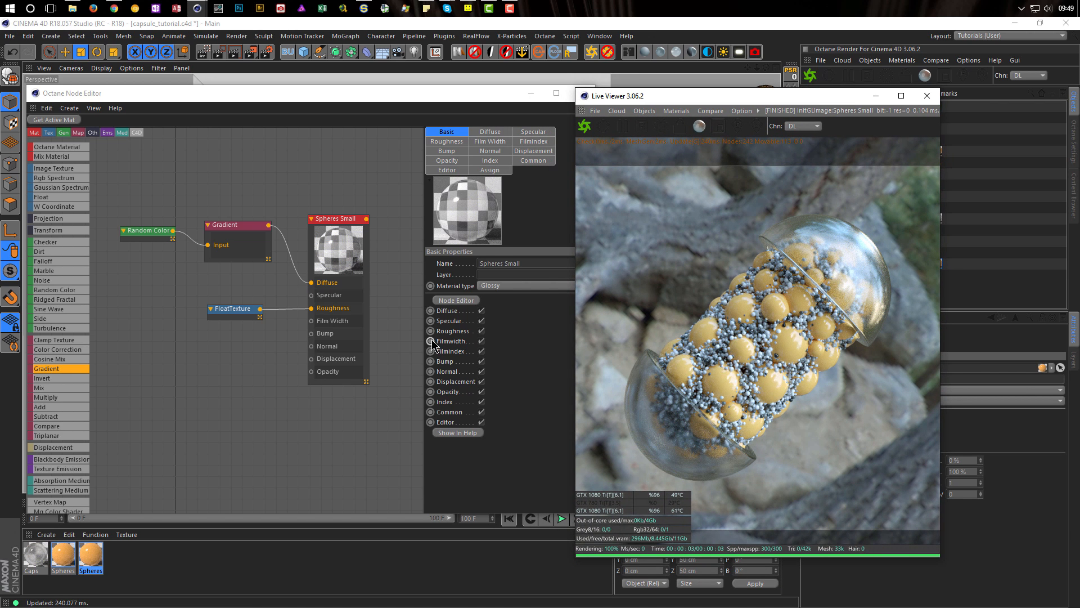
Recolour the black knot of the Spheres Small gradient to pink with hue 293°, saturation 48% and value 100%
{"action": "left_click", "coordinate": [248, 225]}
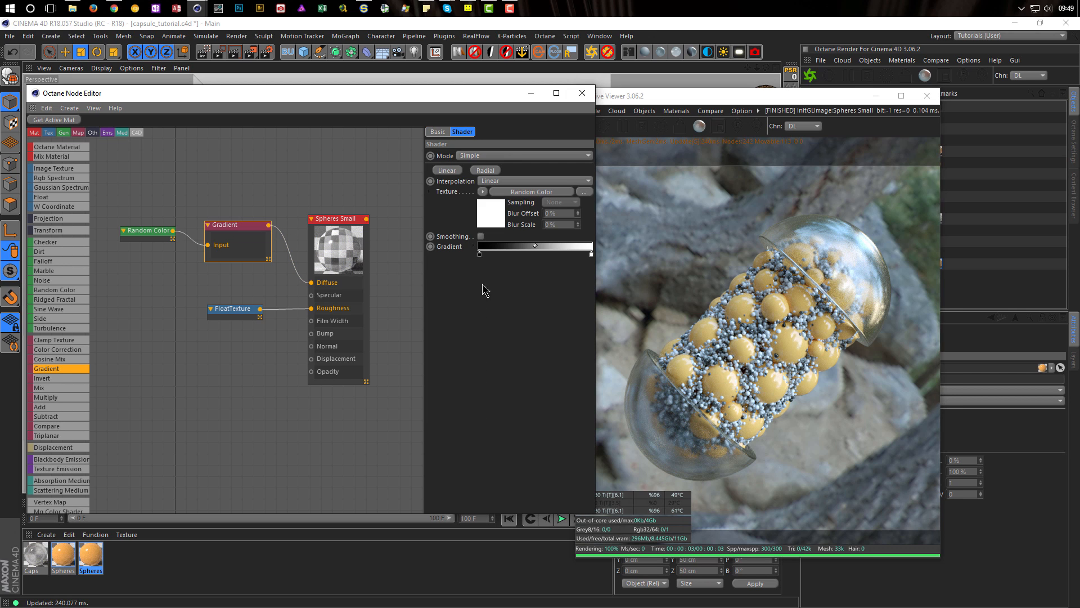
{"action": "double_click", "coordinate": [479, 254]}
{"action": "left_click", "coordinate": [542, 256]}
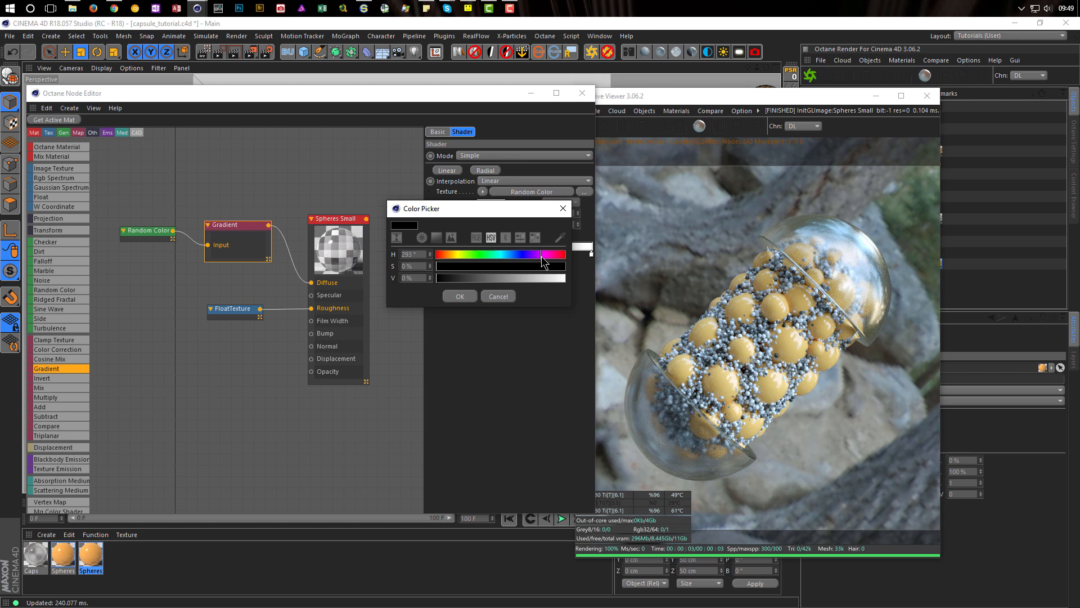
{"action": "left_click_drag", "start_coordinate": [532, 269], "coordinate": [498, 266]}
{"action": "left_click", "coordinate": [564, 278]}
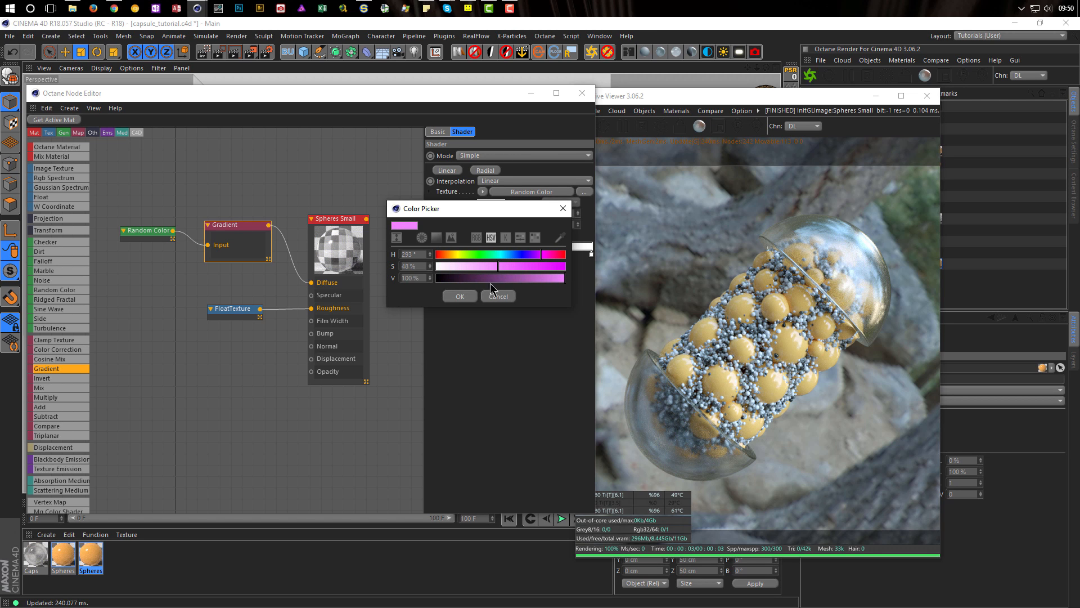
{"action": "left_click", "coordinate": [460, 296]}
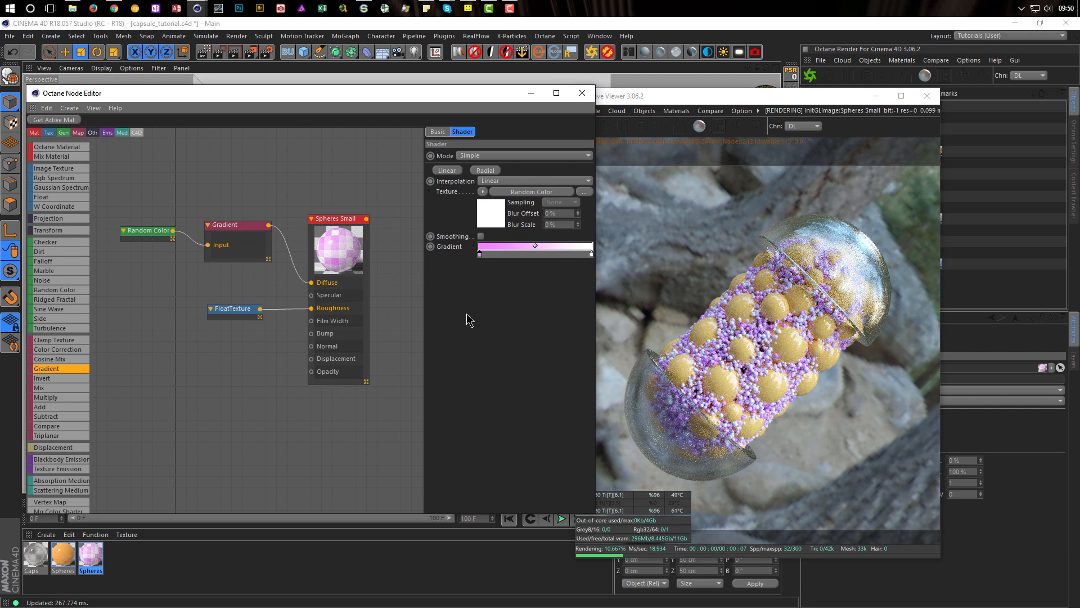
{"action": "double_click", "coordinate": [479, 255]}
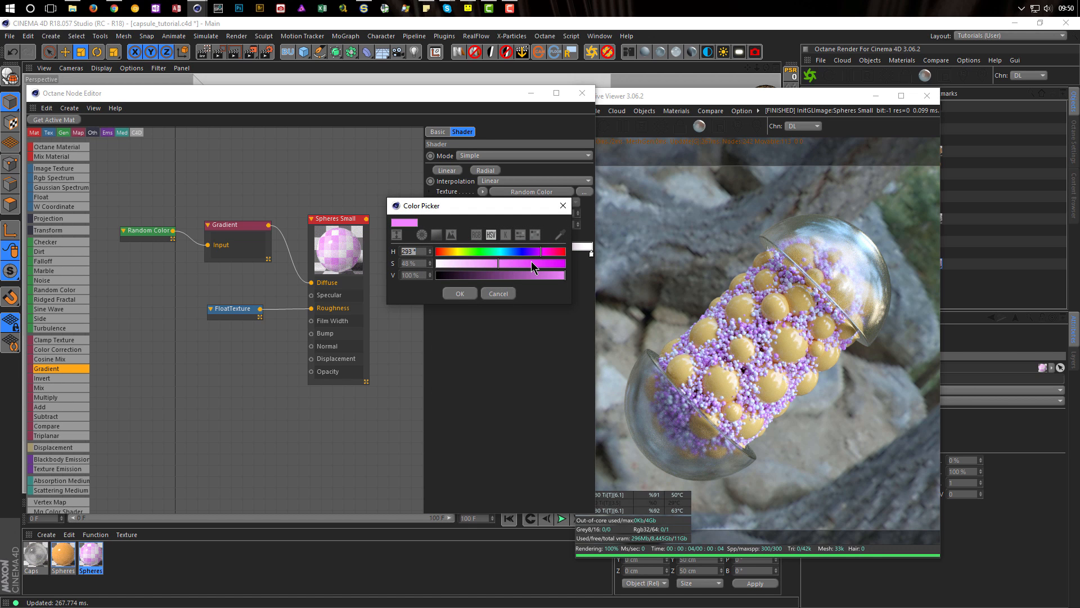
{"action": "left_click", "coordinate": [499, 294]}
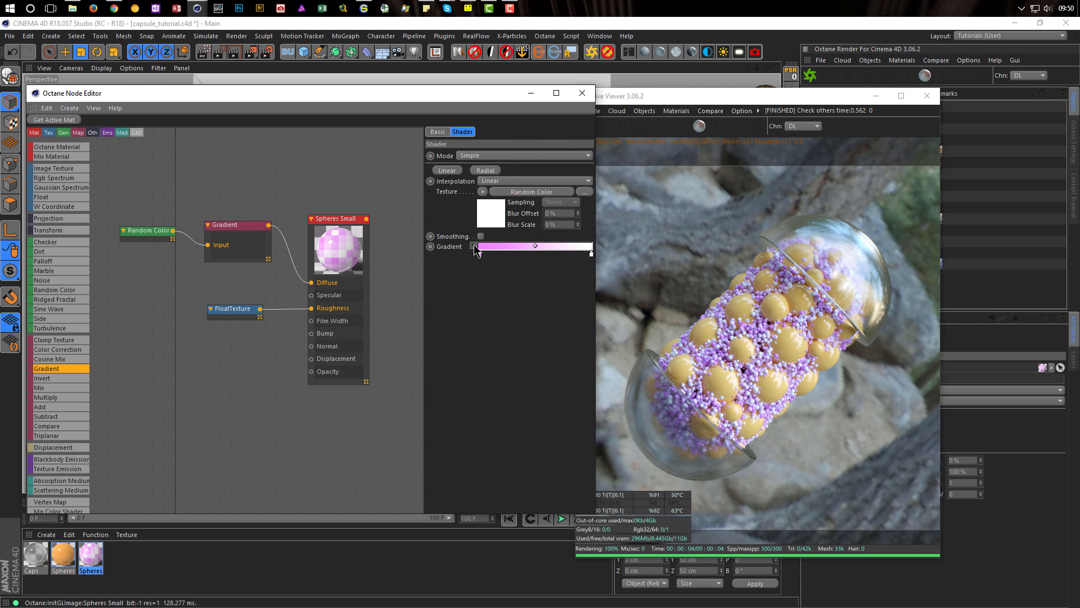
Try the Heat 1 and Full Colors presets on the Spheres Small gradient
{"action": "left_click", "coordinate": [474, 247]}
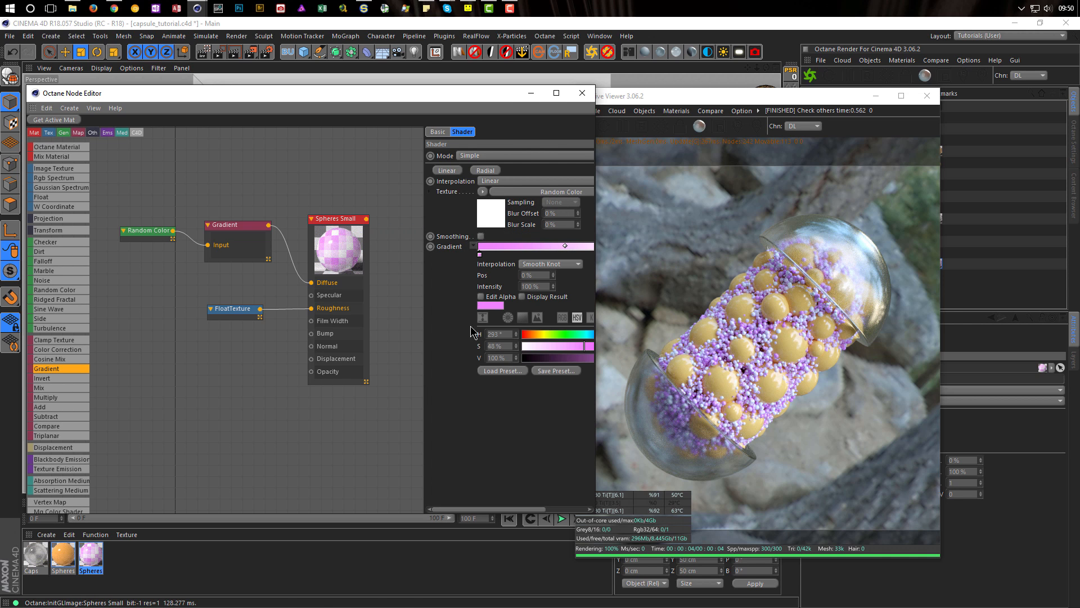
{"action": "left_click", "coordinate": [483, 372]}
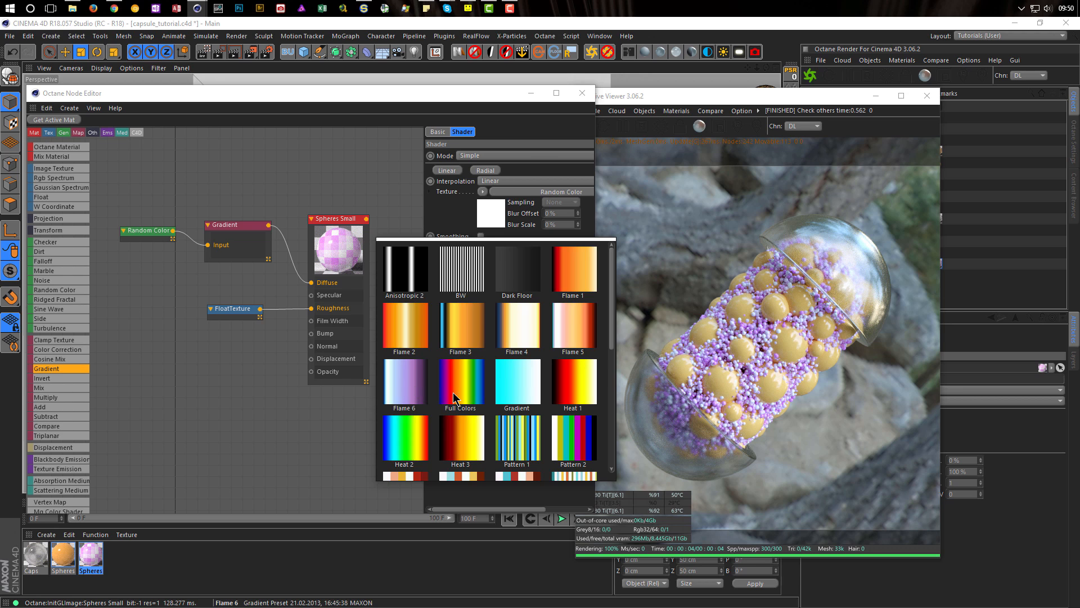
{"action": "scroll", "coordinate": [604, 385], "scroll_direction": "down", "scroll_amount": 2}
{"action": "scroll", "coordinate": [604, 384], "scroll_direction": "down", "scroll_amount": 3}
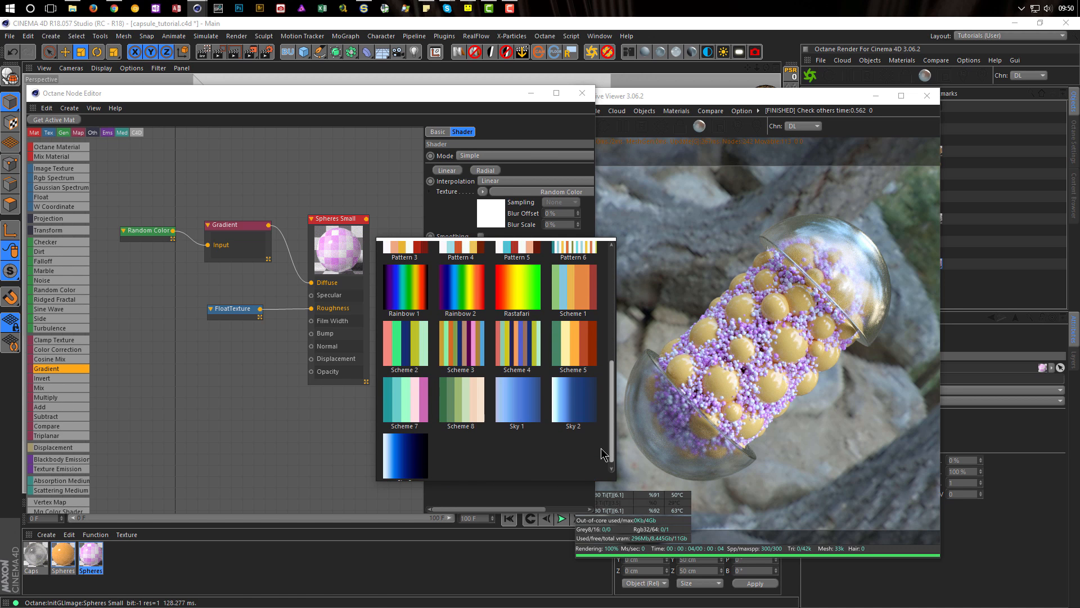
{"action": "left_click_drag", "start_coordinate": [612, 419], "coordinate": [619, 280]}
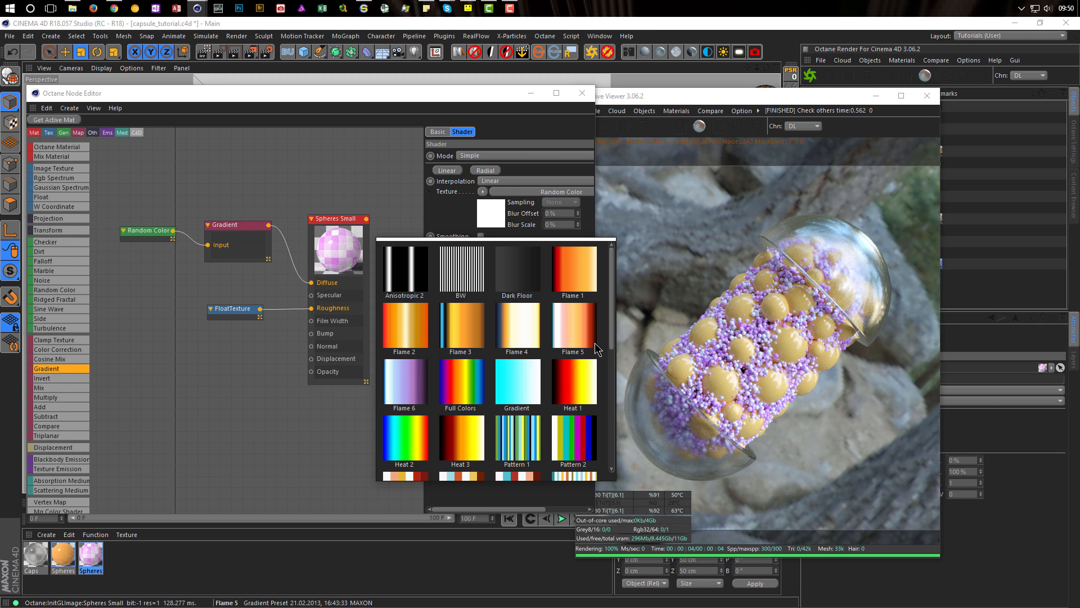
{"action": "left_click", "coordinate": [584, 378]}
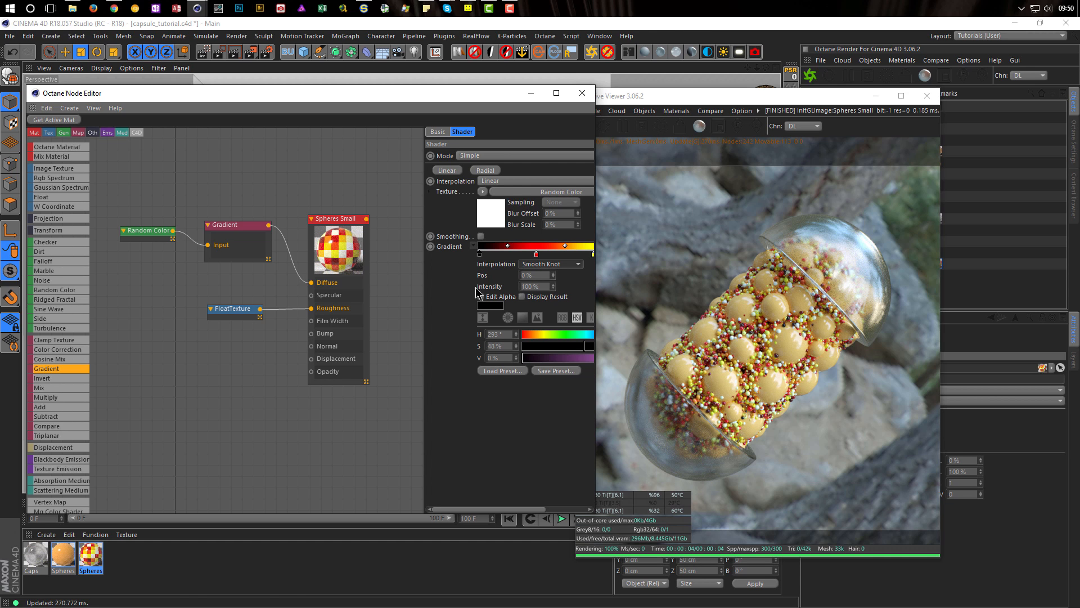
{"action": "left_click", "coordinate": [502, 370]}
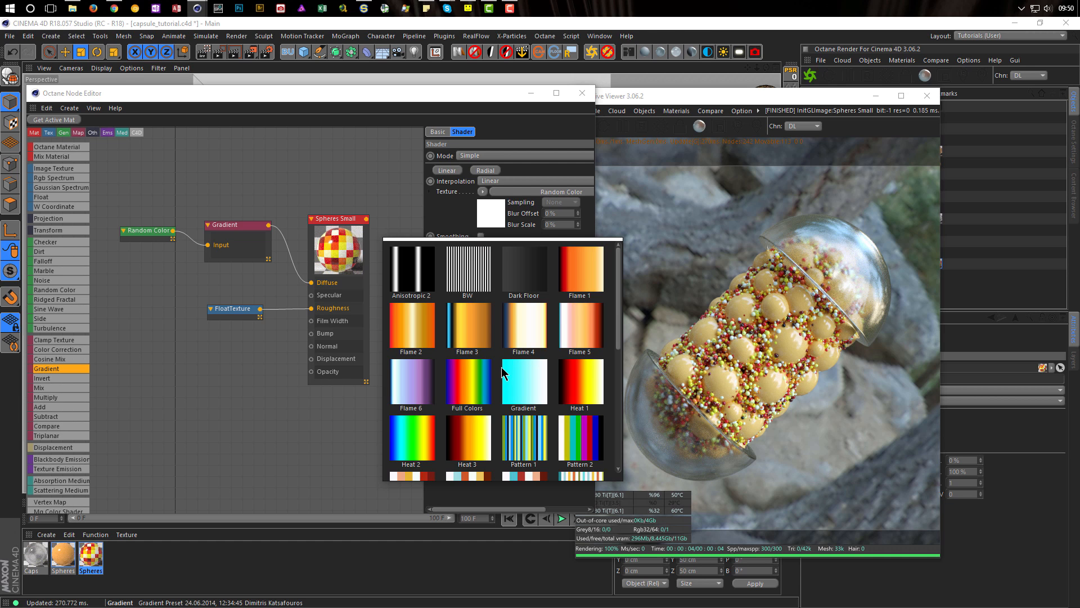
{"action": "left_click", "coordinate": [476, 385]}
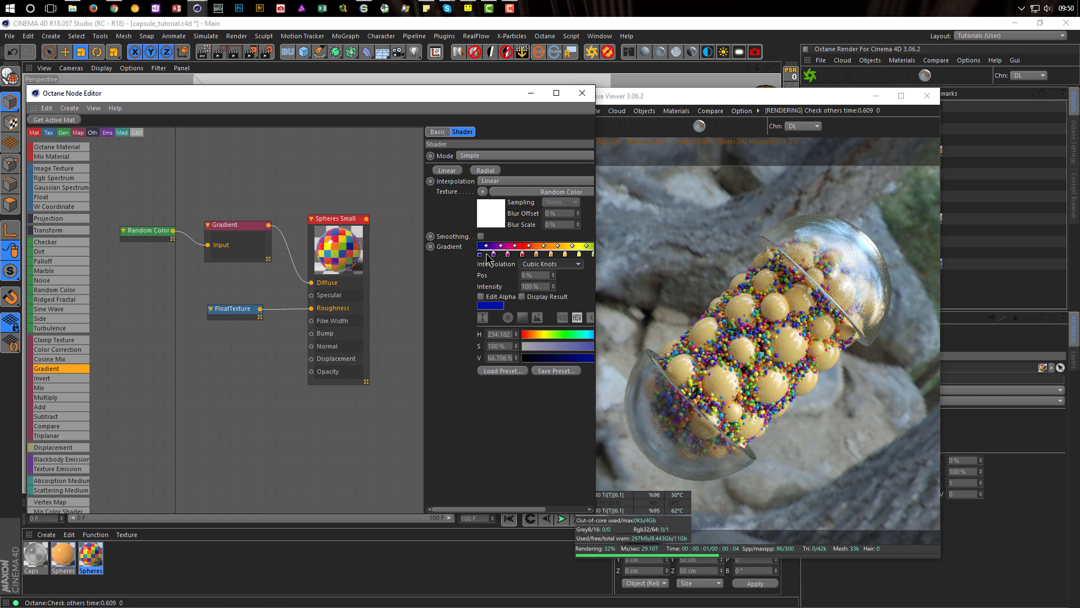
Load the Flame 5 preset into the Spheres Small gradient and close the node editor
{"action": "left_click", "coordinate": [490, 371]}
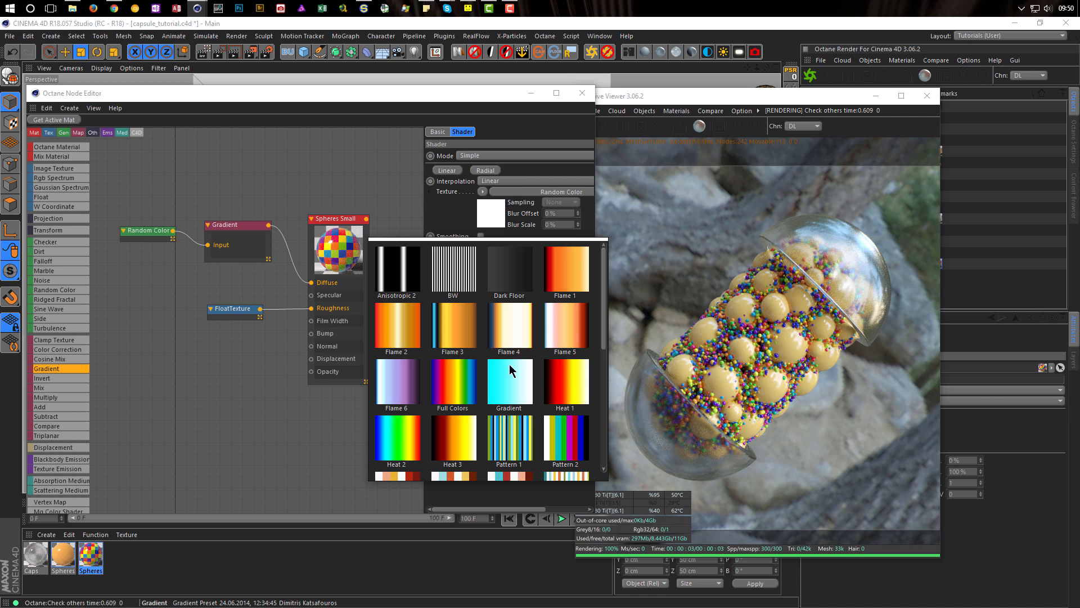
{"action": "left_click", "coordinate": [563, 330]}
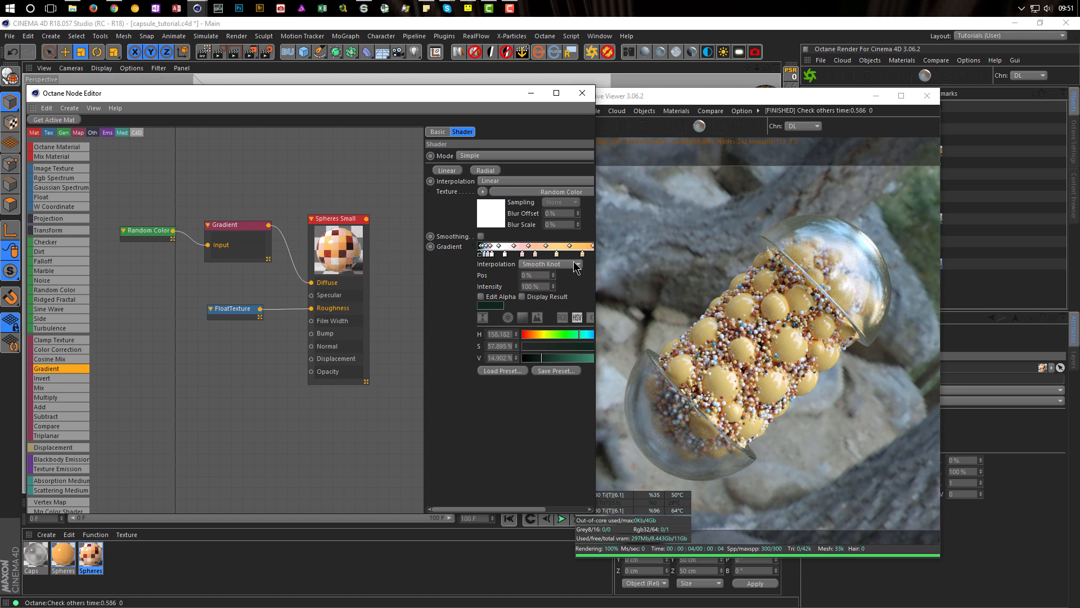
{"action": "left_click", "coordinate": [583, 94]}
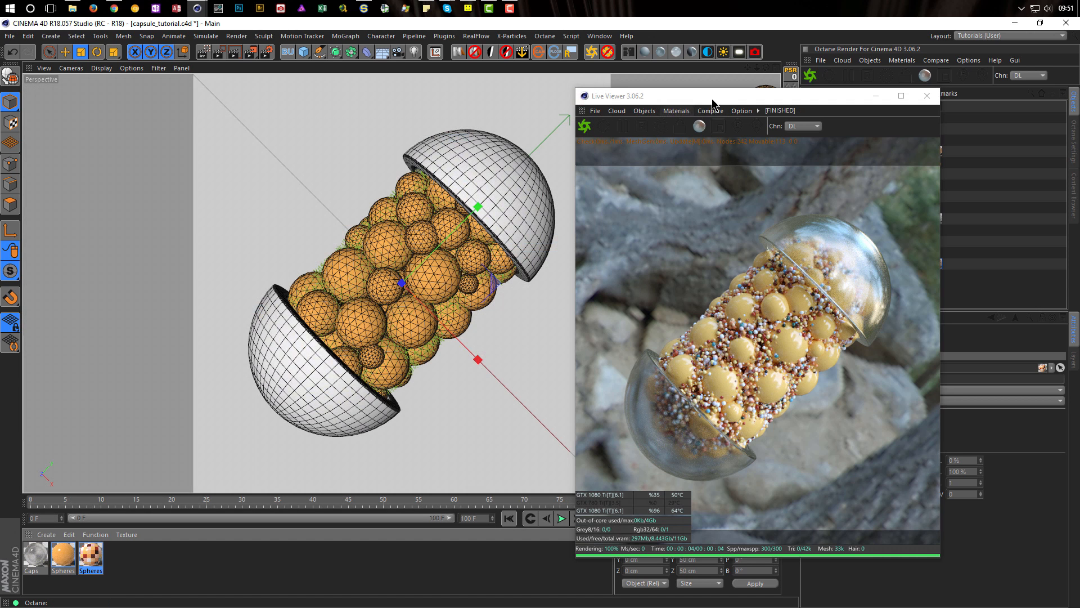
Shrink the Live Viewer clear of the object list and add a Plane with its orientation set to -Z
{"action": "left_click_drag", "start_coordinate": [718, 99], "coordinate": [753, 71]}
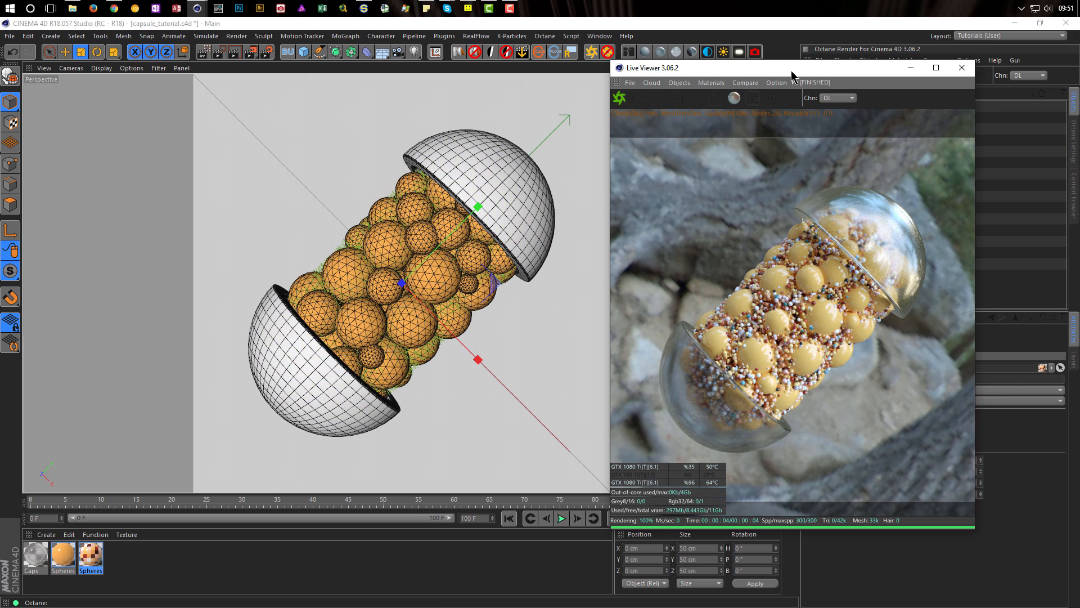
{"action": "left_click_drag", "start_coordinate": [626, 79], "coordinate": [630, 253]}
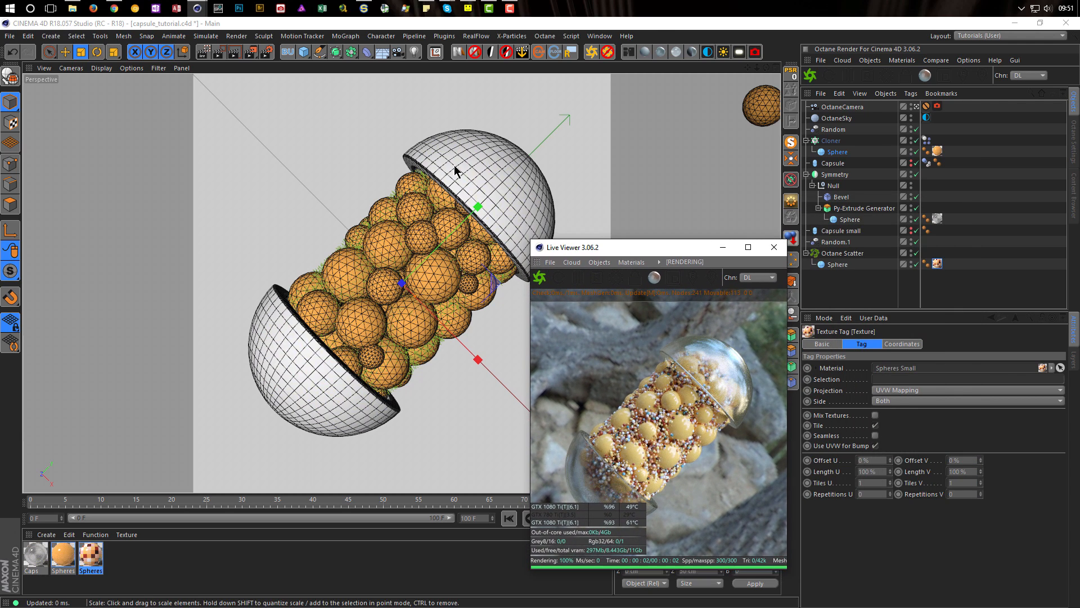
{"action": "left_click", "coordinate": [303, 53]}
{"action": "left_click", "coordinate": [401, 88]}
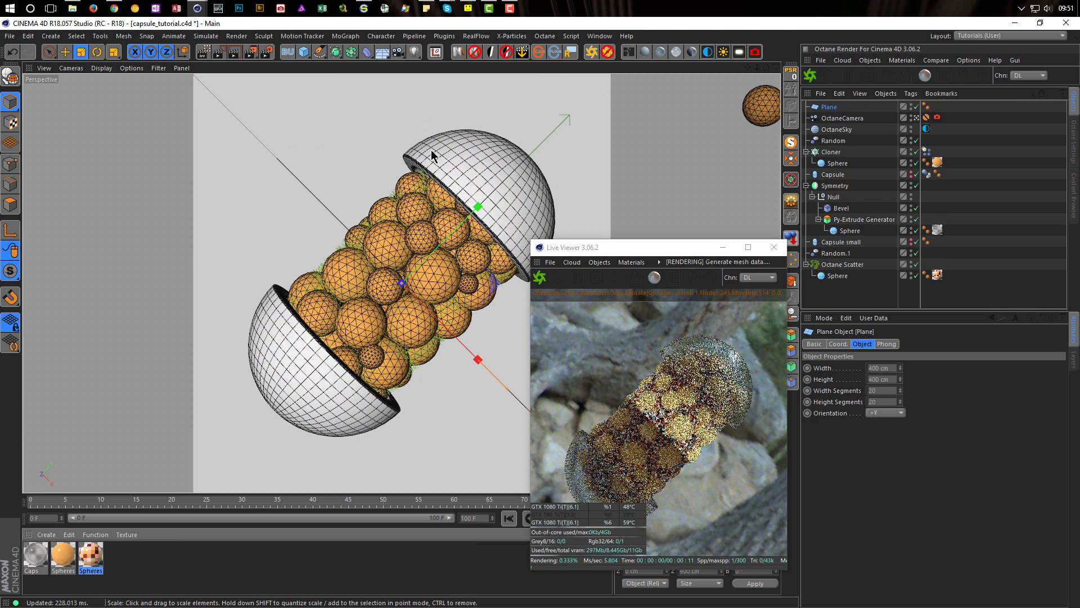
{"action": "left_click", "coordinate": [887, 417]}
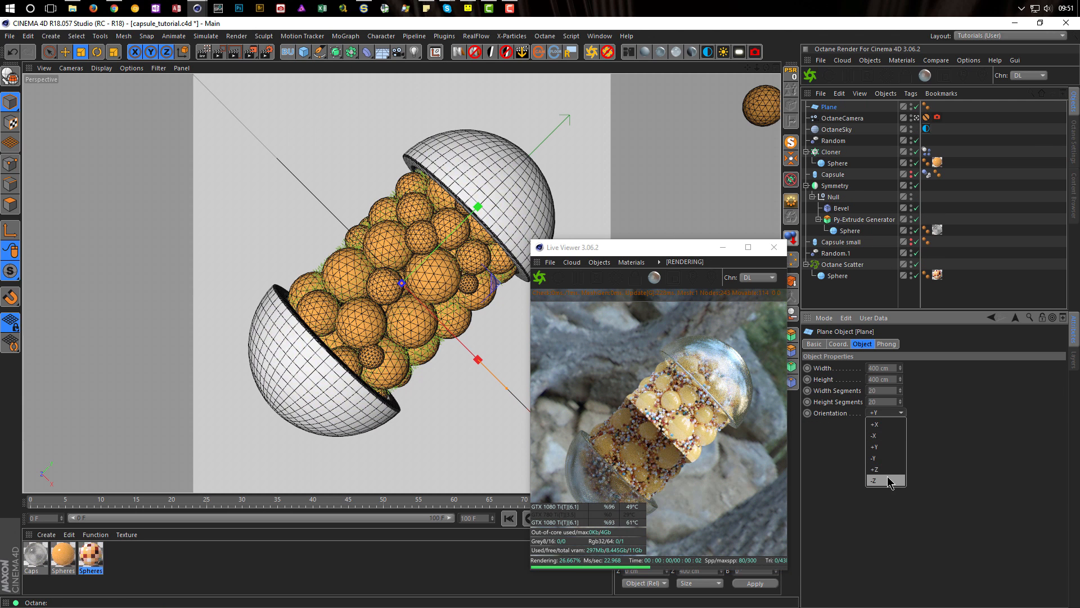
{"action": "left_click", "coordinate": [884, 473]}
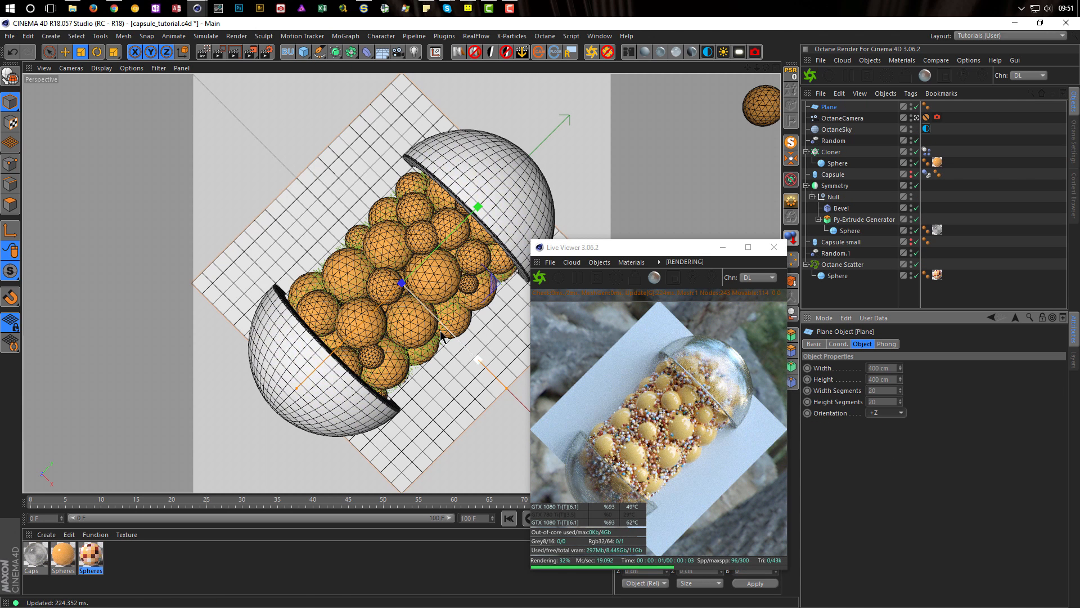
Move the Plane about 618 cm along Z behind the capsule and scale it up to about 1223 cm to fill the background
{"action": "middle_click", "coordinate": [409, 346]}
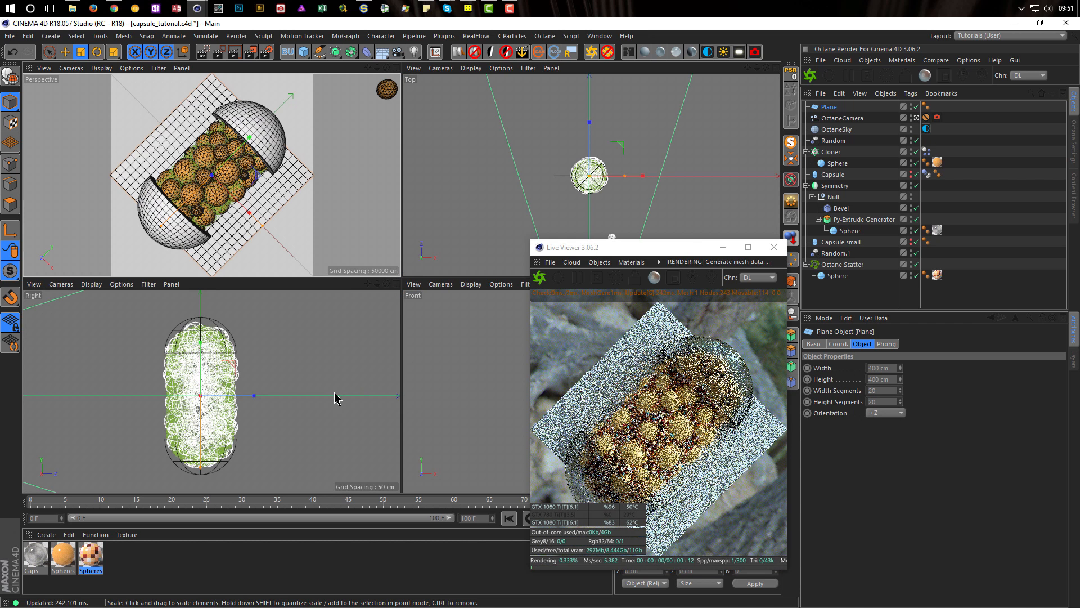
{"action": "key", "text": "e"}
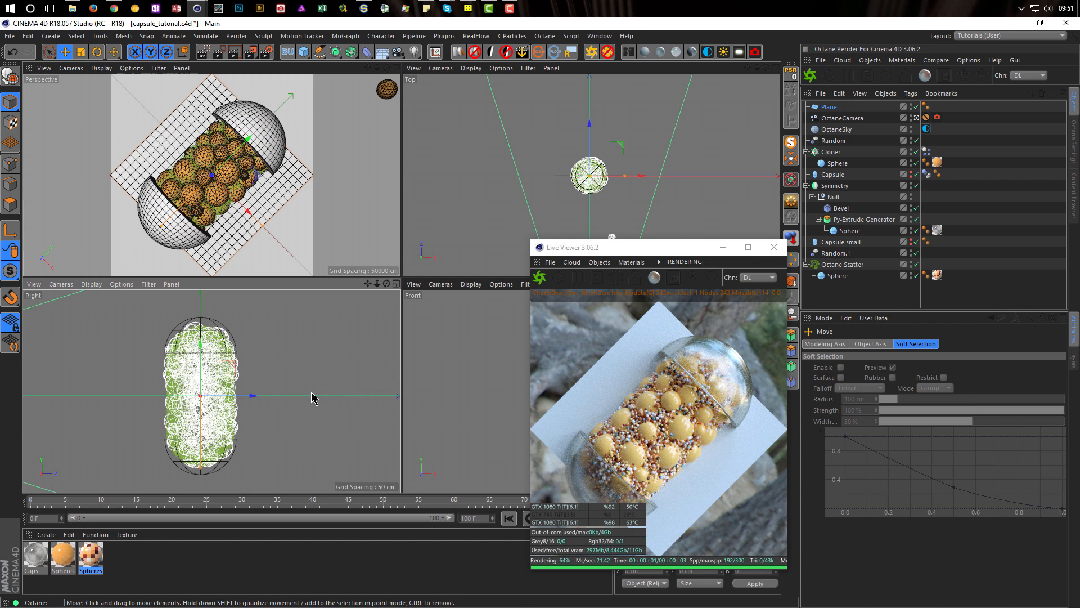
{"action": "scroll", "coordinate": [310, 397], "scroll_direction": "down", "scroll_amount": 4}
{"action": "left_click_drag", "start_coordinate": [302, 396], "coordinate": [377, 412]}
{"action": "key", "text": "t"}
{"action": "left_click_drag", "start_coordinate": [242, 376], "coordinate": [490, 344]}
{"action": "left_click_drag", "start_coordinate": [84, 388], "coordinate": [371, 338]}
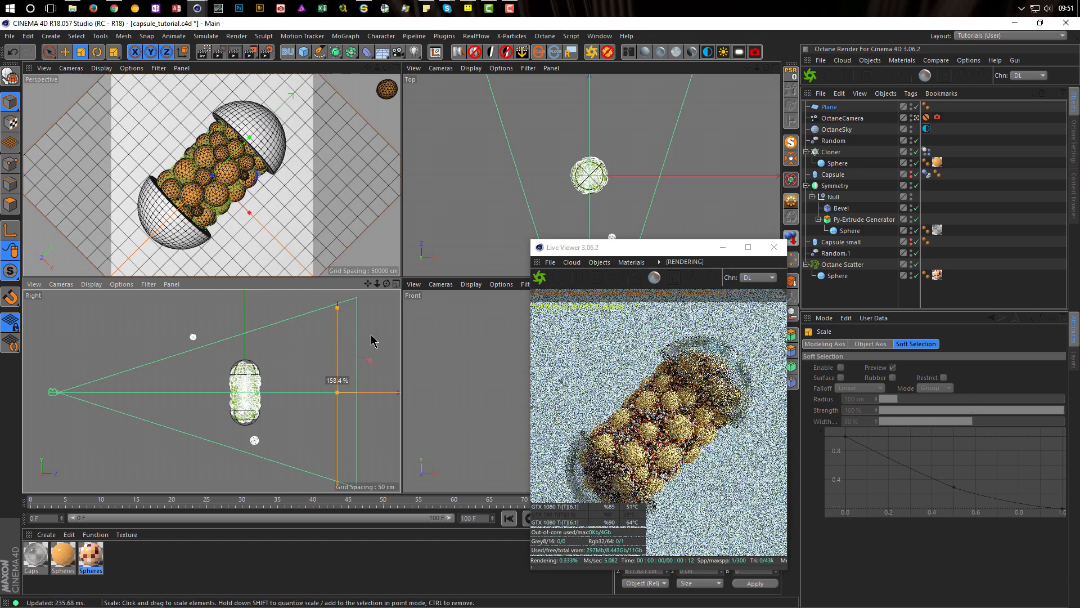
{"action": "middle_click", "coordinate": [319, 156]}
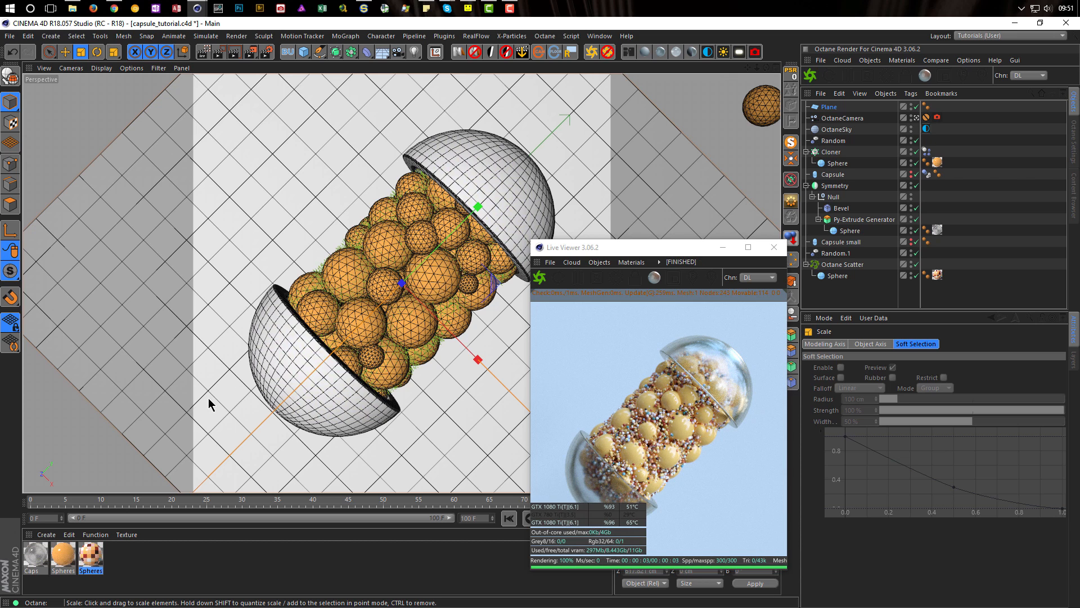
Create an Octane Diffuse material, open it in the node editor and rename it BG
{"action": "left_click", "coordinate": [646, 54]}
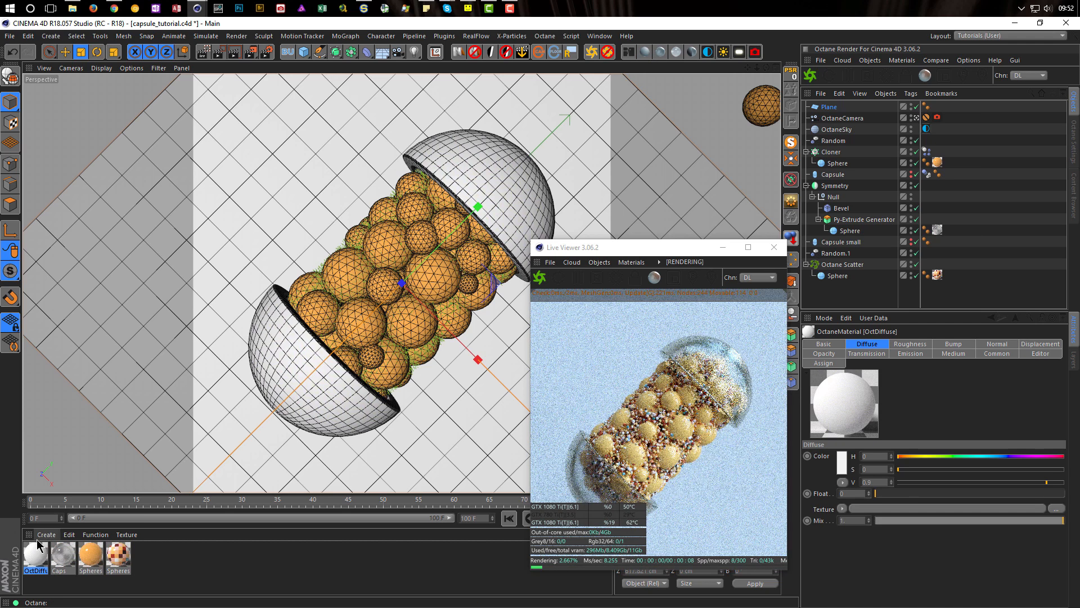
{"action": "left_click", "coordinate": [628, 53]}
{"action": "left_click_drag", "start_coordinate": [551, 180], "coordinate": [421, 158]}
{"action": "left_click_drag", "start_coordinate": [702, 251], "coordinate": [816, 231]}
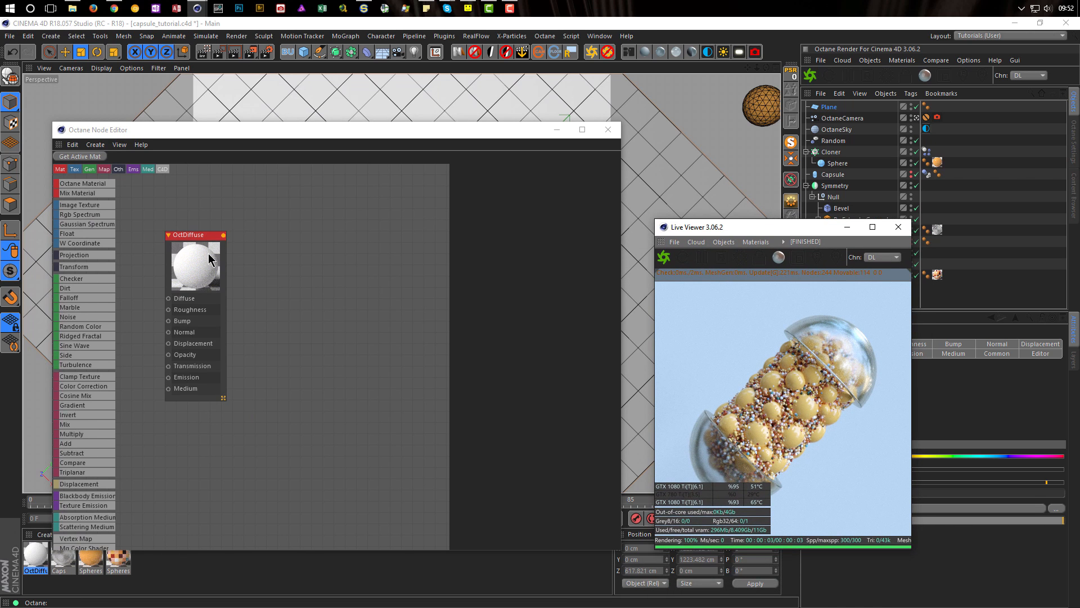
{"action": "middle_click_drag", "start_coordinate": [208, 254], "coordinate": [391, 265]}
{"action": "left_click", "coordinate": [391, 266]}
{"action": "left_click", "coordinate": [480, 169]}
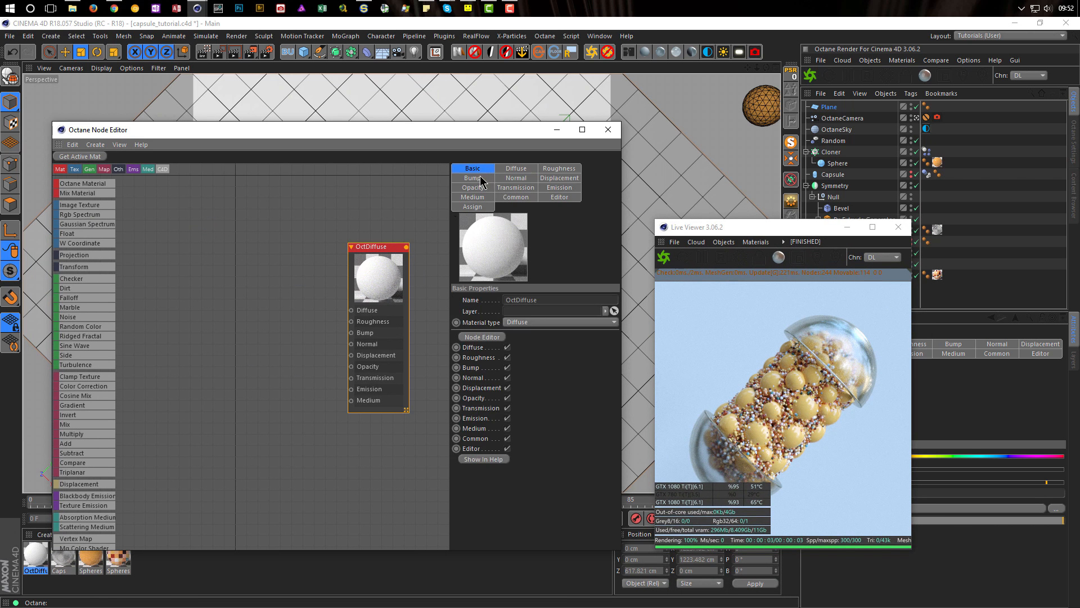
{"action": "left_click_drag", "start_coordinate": [562, 300], "coordinate": [450, 306]}
{"action": "type", "text": "BG"}
{"action": "key", "text": "Return"}
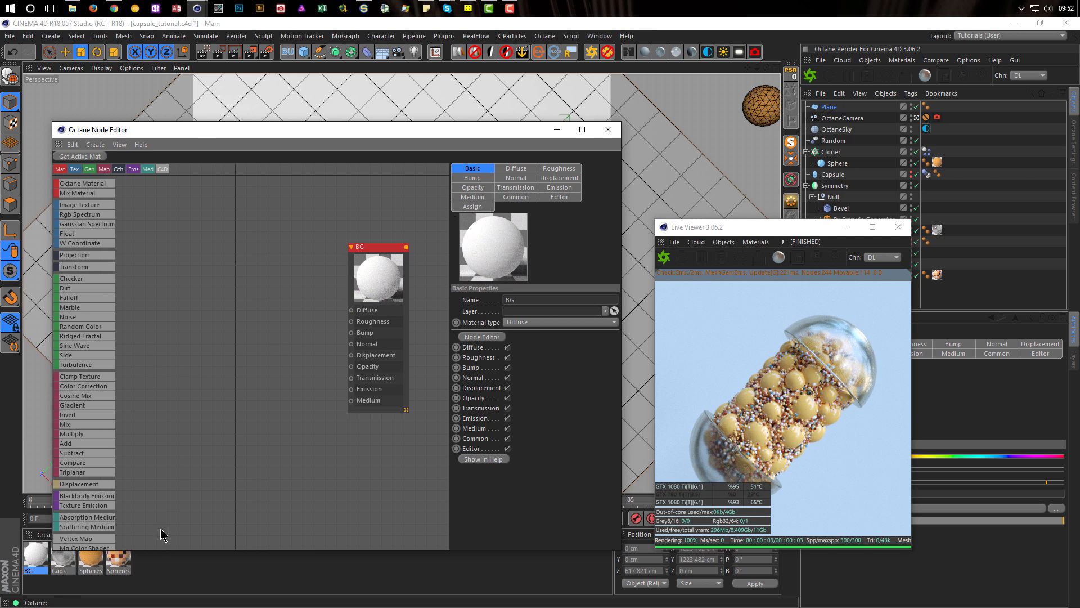
Add a Cinema 4D Gradient node feeding the Diffuse of BG and assign the BG material to the Plane
{"action": "left_click_drag", "start_coordinate": [196, 123], "coordinate": [196, 42]}
{"action": "left_click_drag", "start_coordinate": [81, 511], "coordinate": [264, 227]}
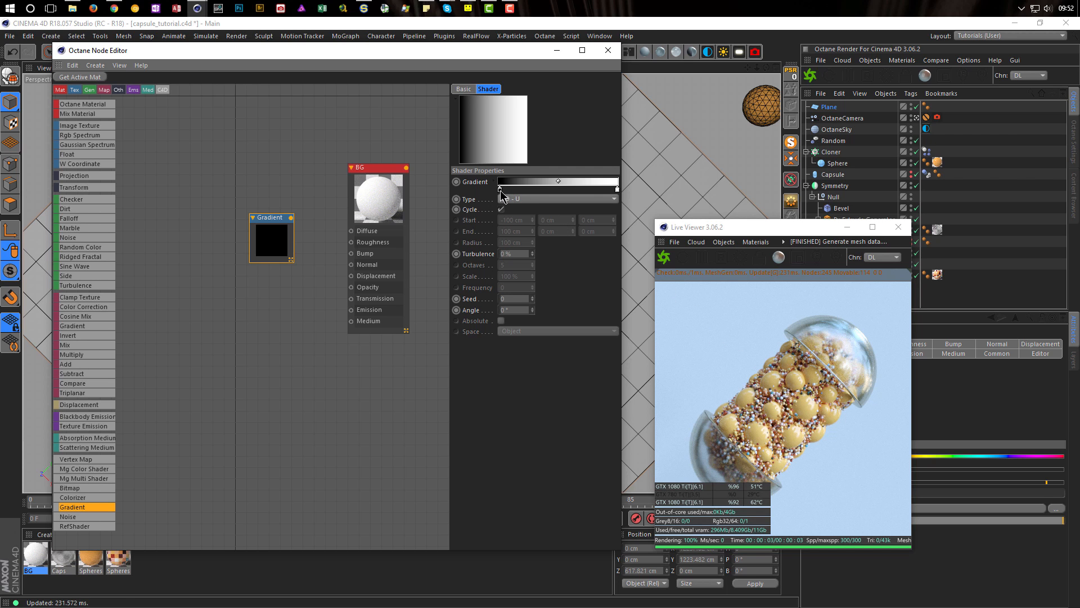
{"action": "left_click_drag", "start_coordinate": [291, 217], "coordinate": [353, 231]}
{"action": "left_click", "coordinate": [378, 168]}
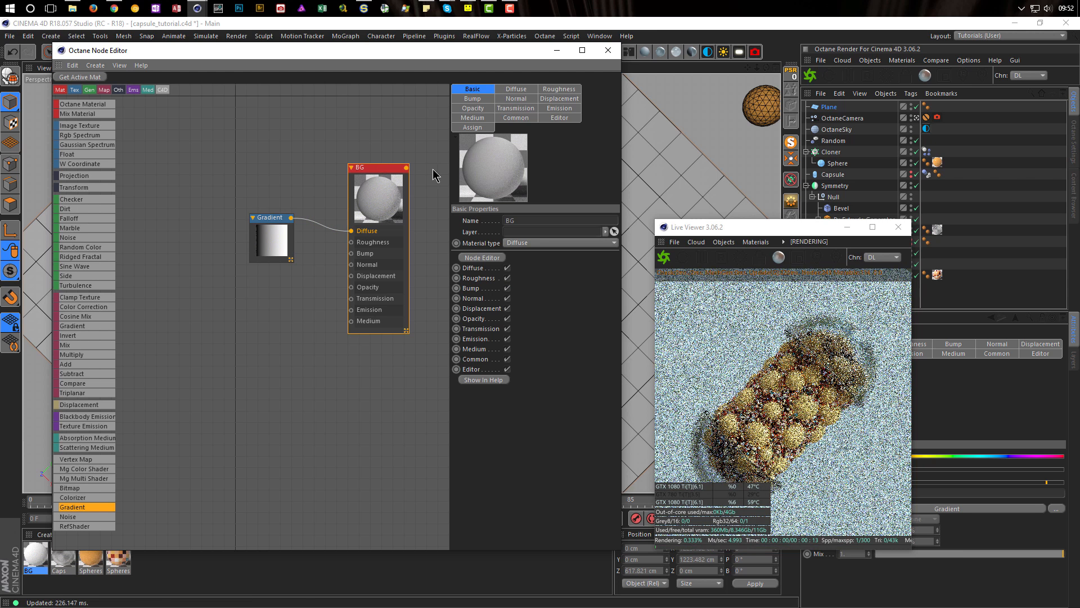
{"action": "left_click_drag", "start_coordinate": [524, 171], "coordinate": [837, 108]}
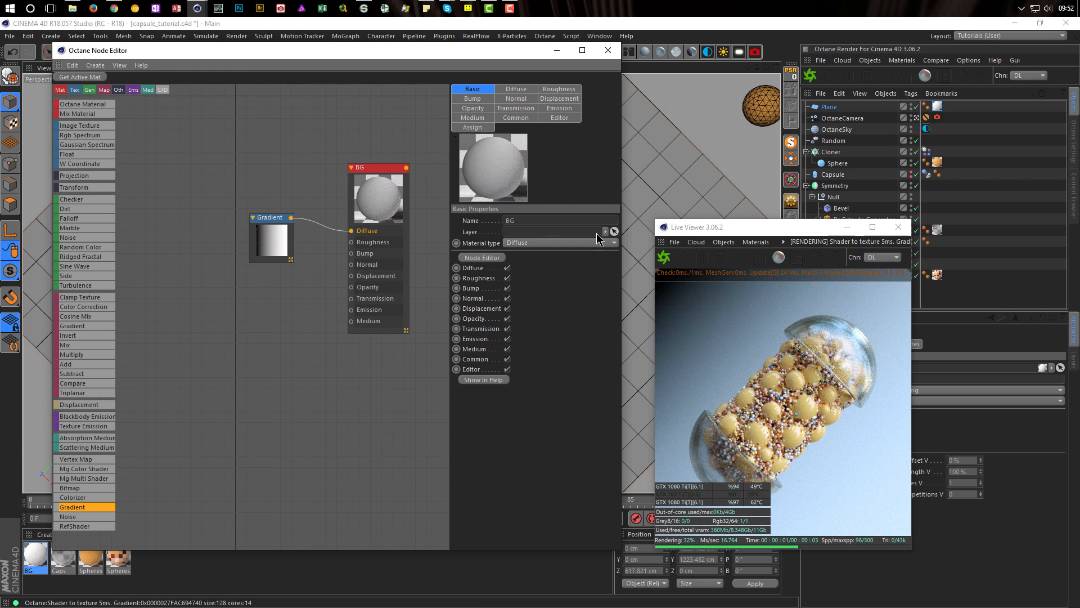
Recolour the black knot of the BG gradient with a beige sampled from the big spheres in the live render
{"action": "left_click", "coordinate": [266, 227]}
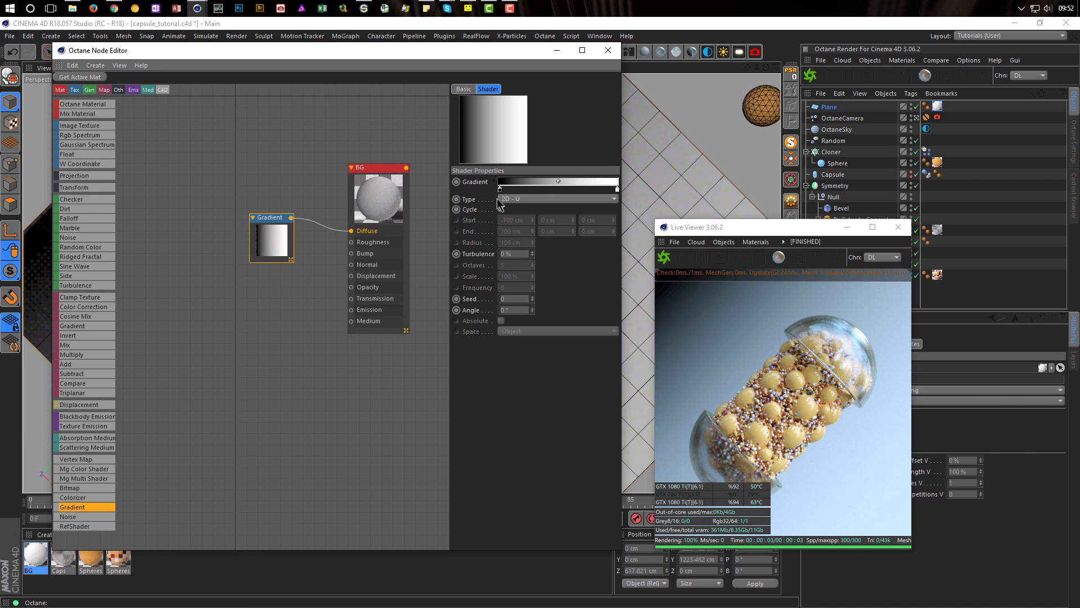
{"action": "double_click", "coordinate": [501, 190]}
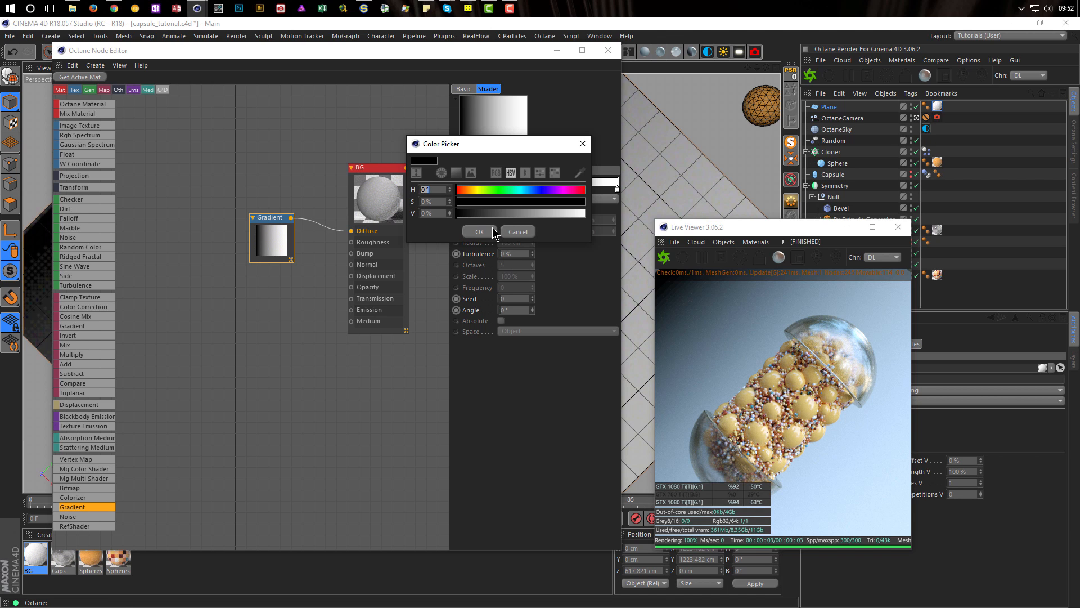
{"action": "left_click", "coordinate": [580, 172]}
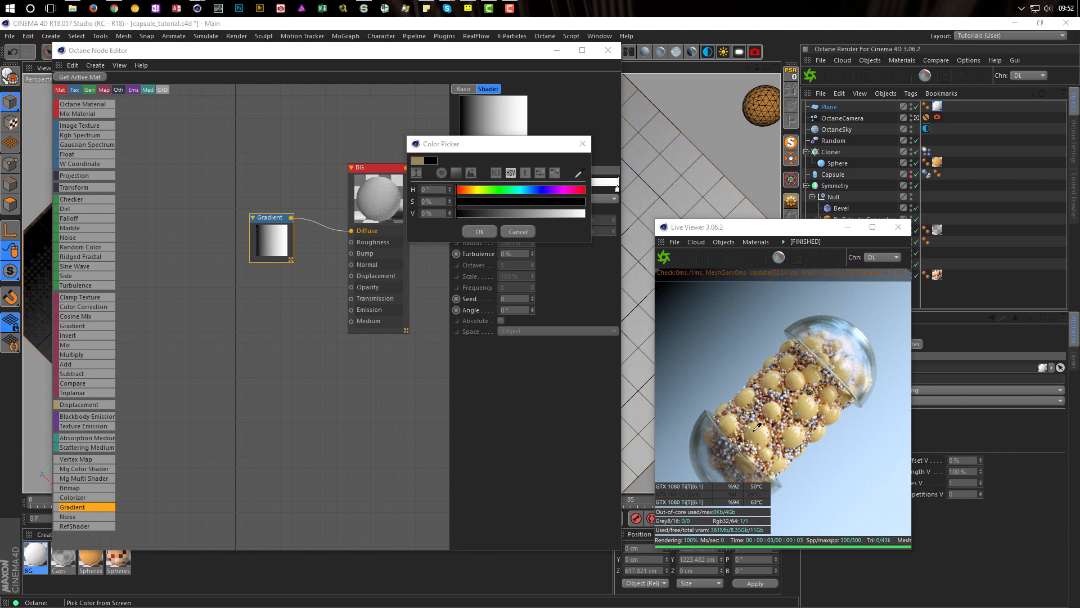
{"action": "left_click", "coordinate": [753, 394]}
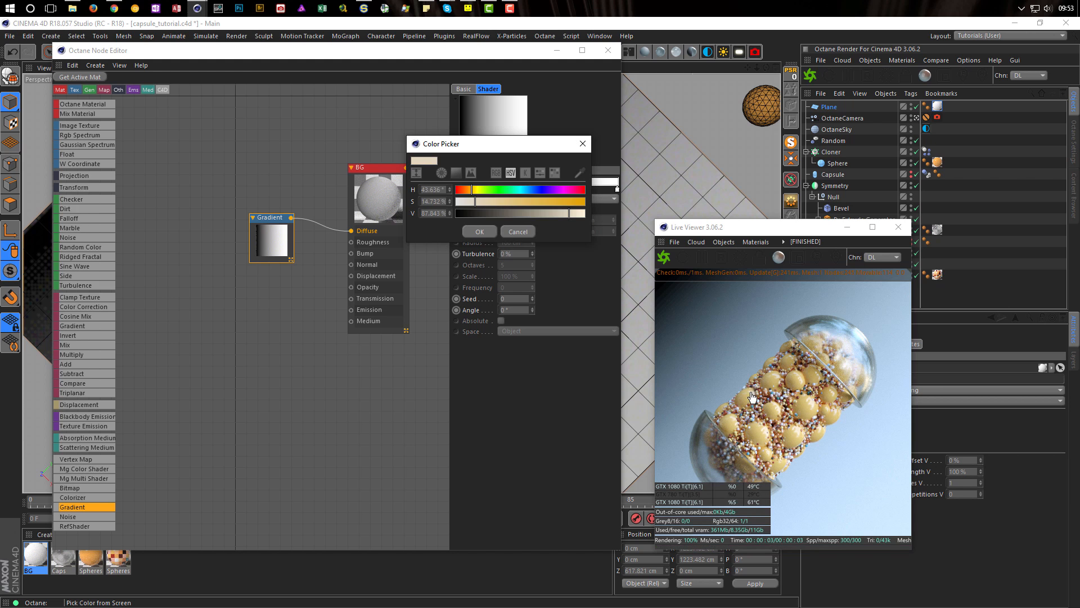
{"action": "left_click", "coordinate": [479, 232]}
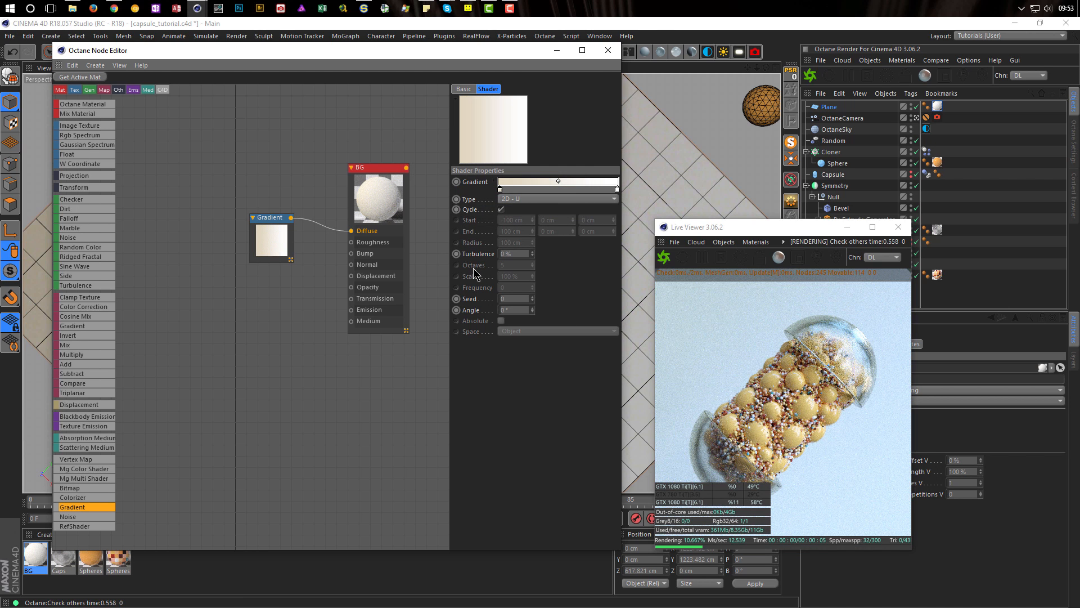
Move the beige knot of the BG gradient near the middle and set its saturation to 30% and value to 81%
{"action": "left_click_drag", "start_coordinate": [499, 189], "coordinate": [548, 190]}
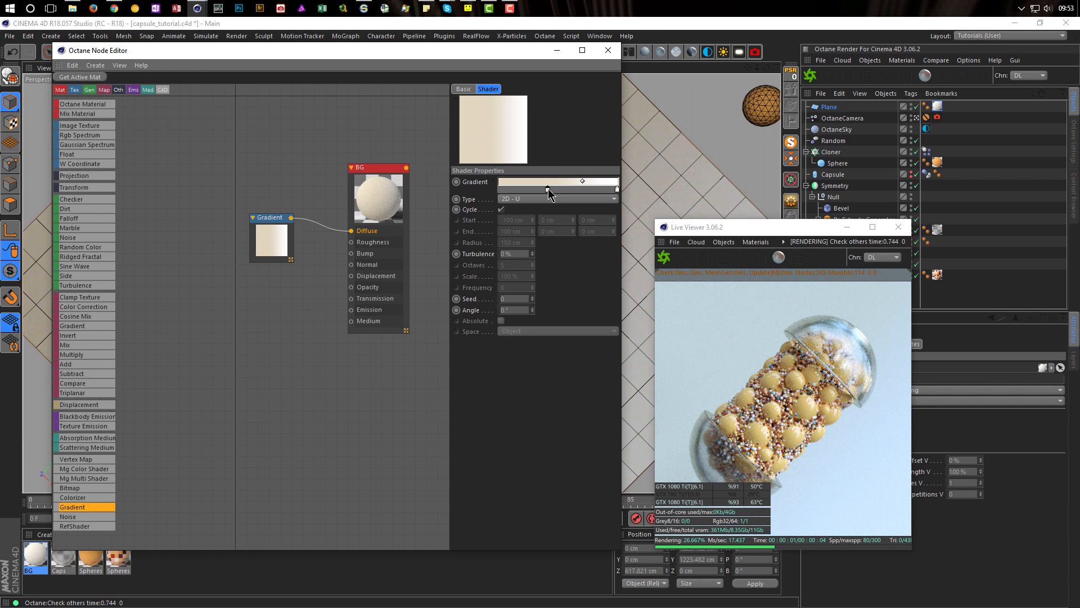
{"action": "double_click", "coordinate": [548, 188]}
{"action": "left_click_drag", "start_coordinate": [524, 199], "coordinate": [543, 200]}
{"action": "left_click_drag", "start_coordinate": [618, 211], "coordinate": [609, 211]}
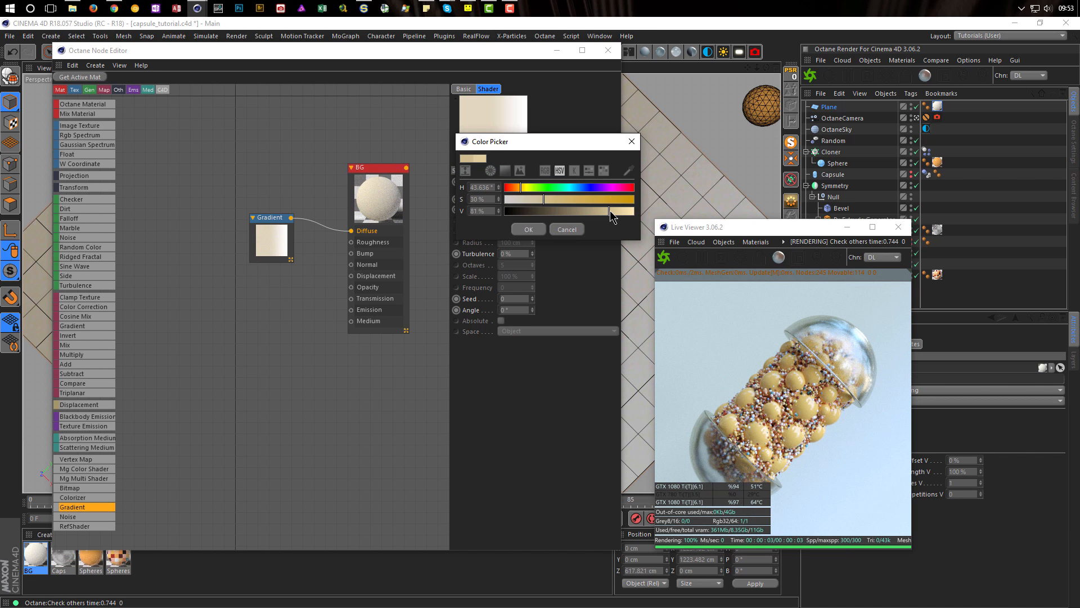
{"action": "left_click", "coordinate": [529, 229]}
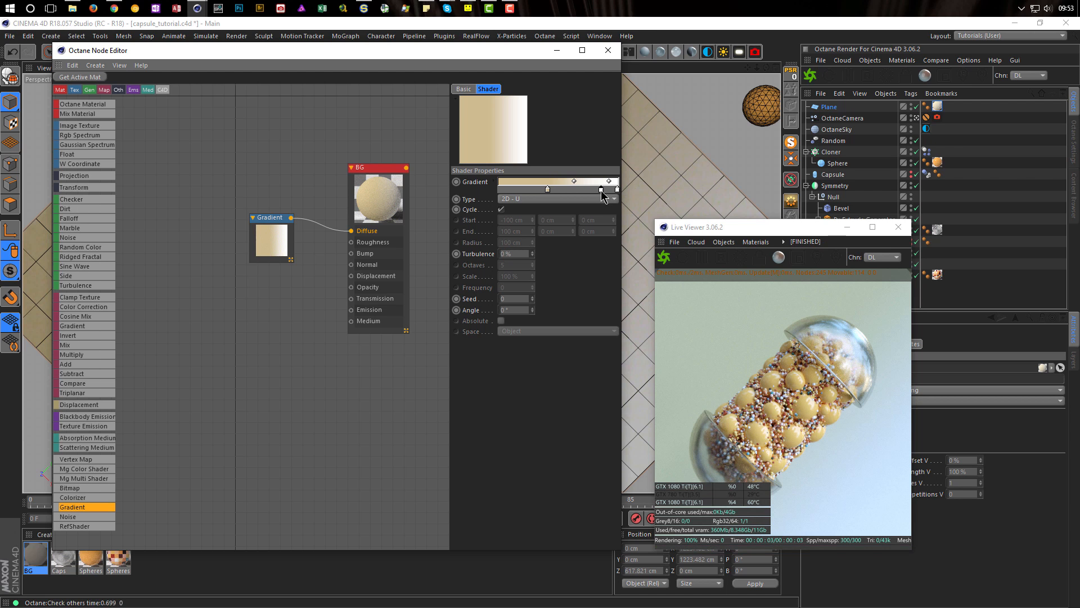
Leave a single white knot at the end of the BG gradient and set the beige knot to 20% saturation and 90% value
{"action": "left_click", "coordinate": [618, 190]}
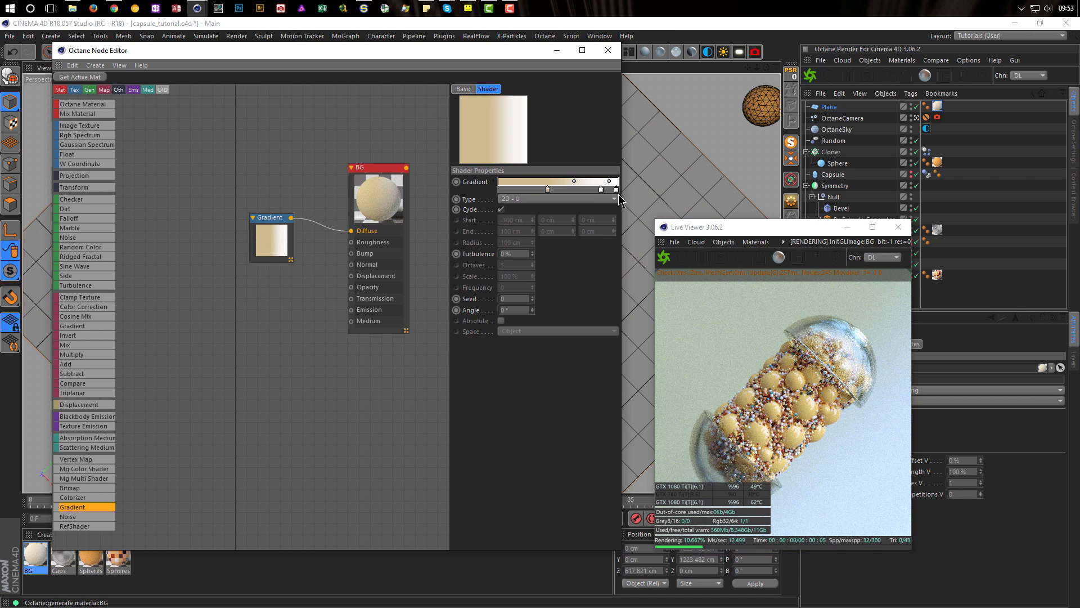
{"action": "mouse_move", "coordinate": [614, 190]}
{"action": "left_mouse_down"}
{"action": "mouse_move", "coordinate": [601, 190]}
{"action": "mouse_move", "coordinate": [618, 190]}
{"action": "left_mouse_up"}
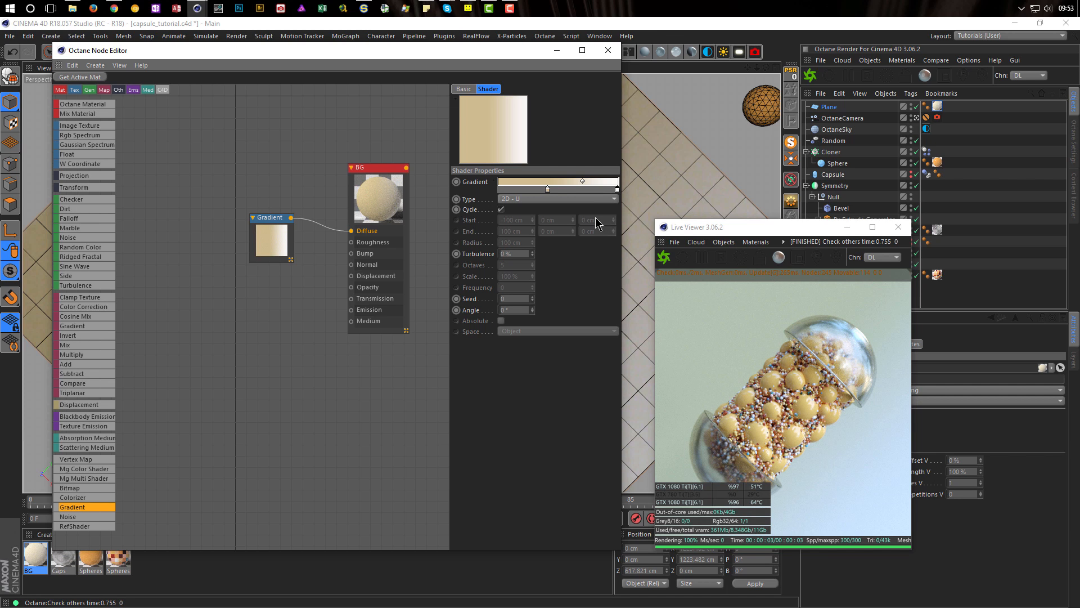
{"action": "double_click", "coordinate": [548, 188]}
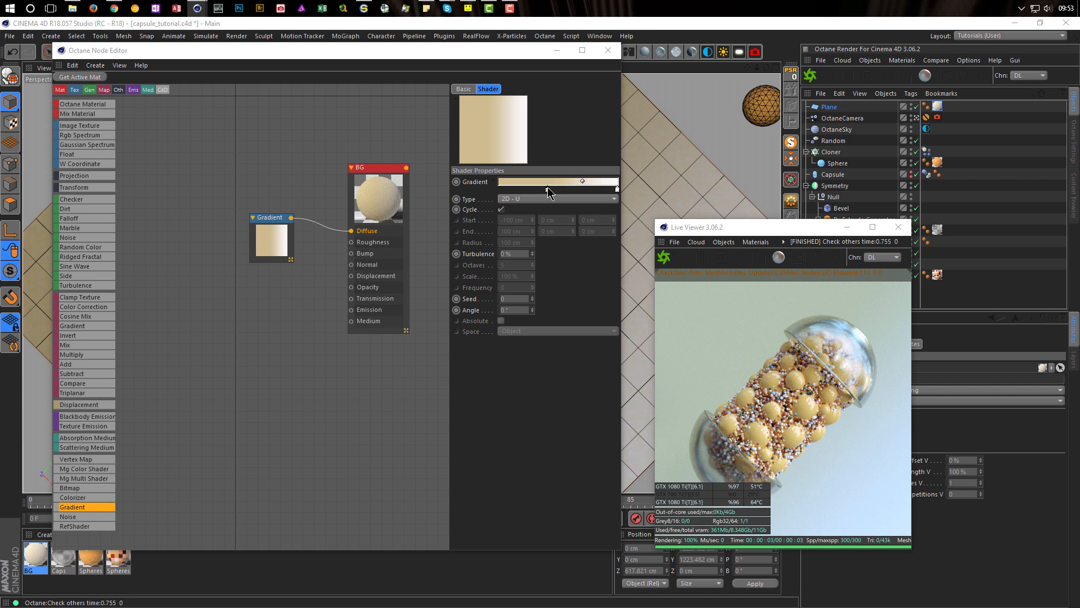
{"action": "left_click", "coordinate": [621, 212]}
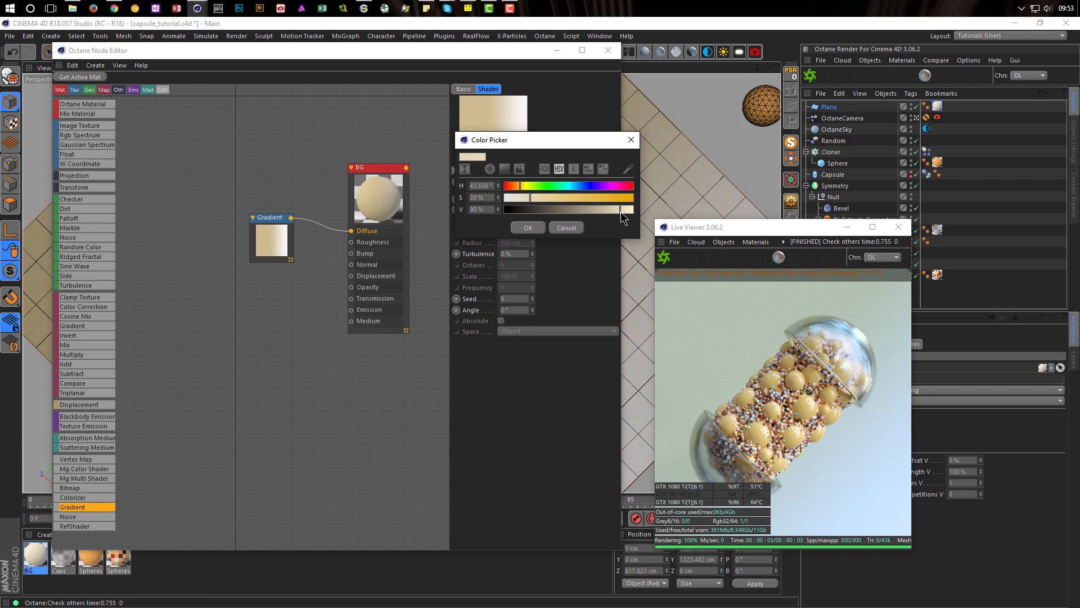
{"action": "left_click", "coordinate": [527, 229]}
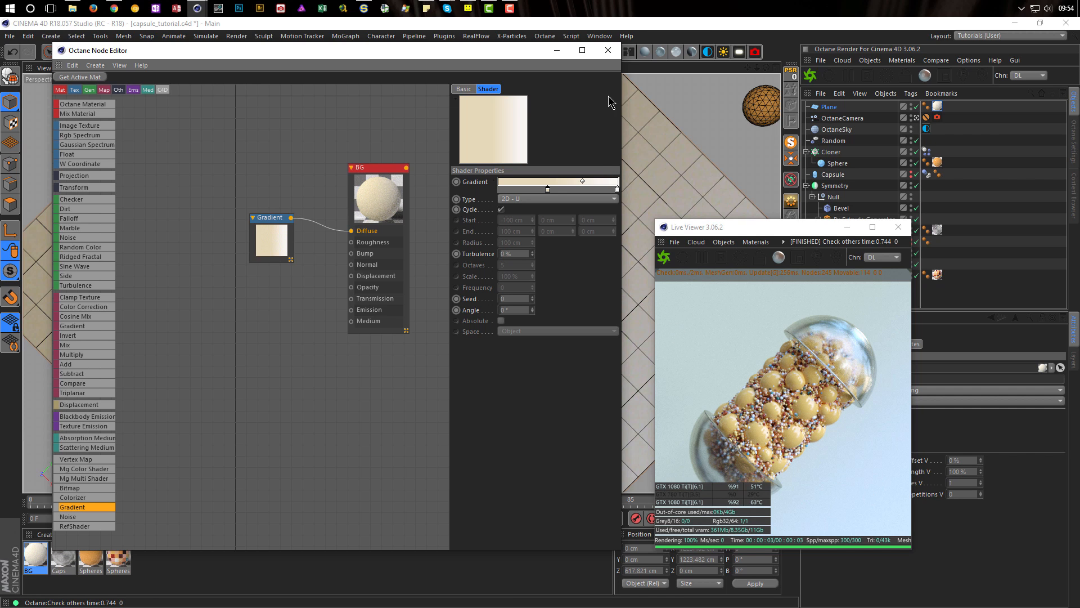
{"action": "left_click", "coordinate": [607, 50]}
Duplicate the small Sphere out of the Octane Scatter and nest the copy in a new MoGraph Cloner
{"action": "left_click_drag", "start_coordinate": [757, 230], "coordinate": [685, 176]}
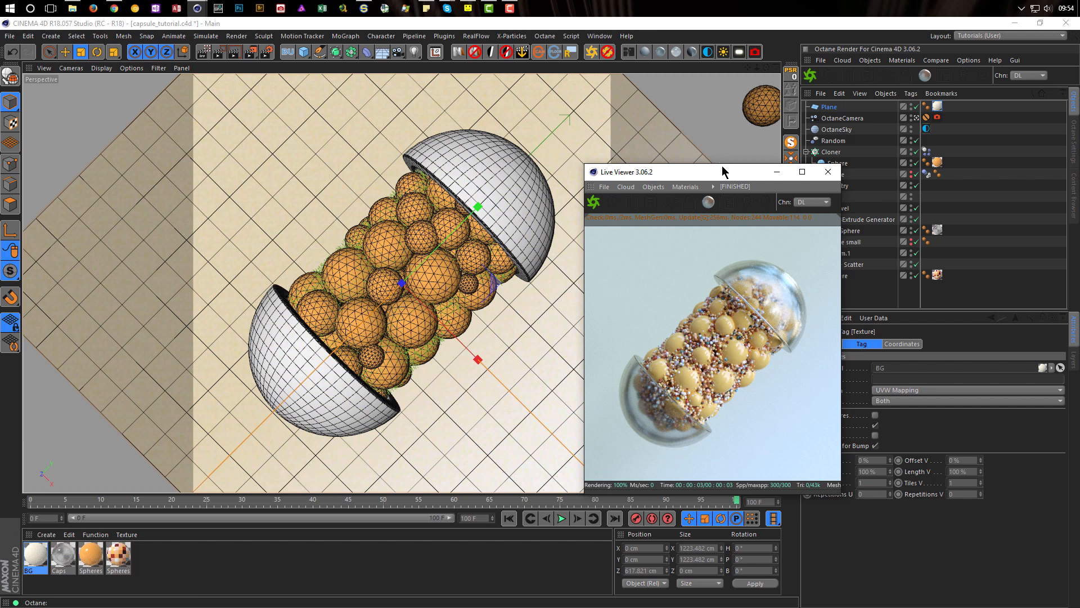
{"action": "left_click_drag", "start_coordinate": [718, 176], "coordinate": [636, 168]}
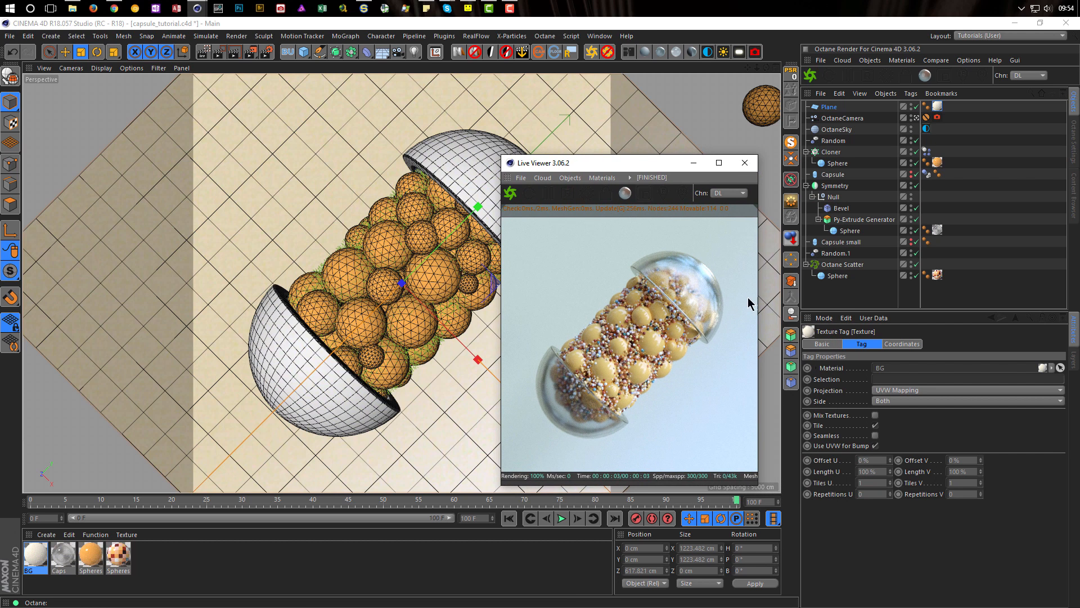
{"action": "left_click", "coordinate": [835, 277]}
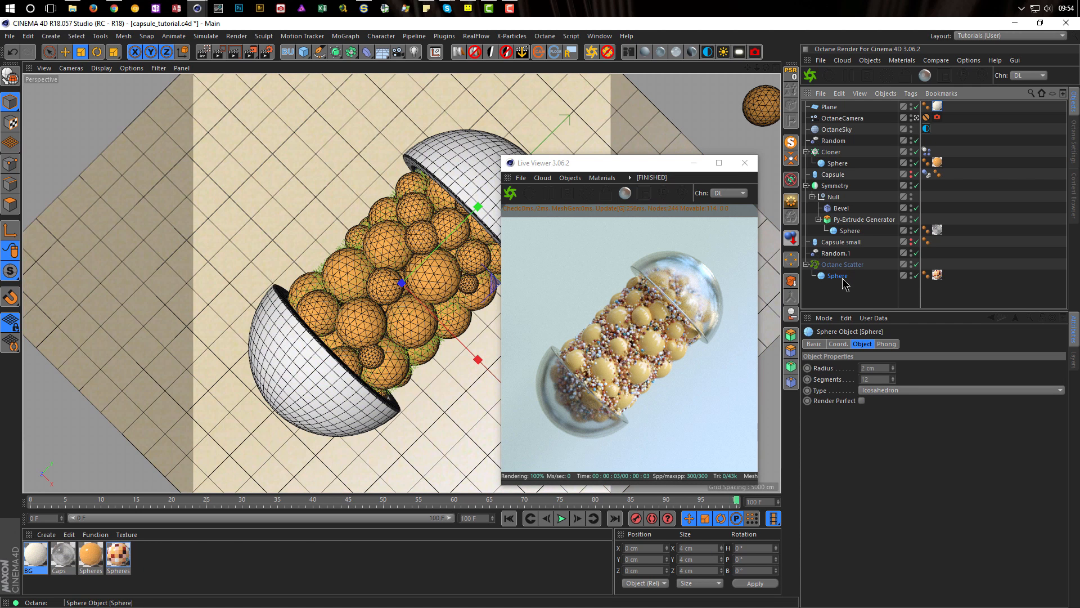
{"action": "left_click_drag", "start_coordinate": [838, 279], "coordinate": [876, 411], "text": "ctrl"}
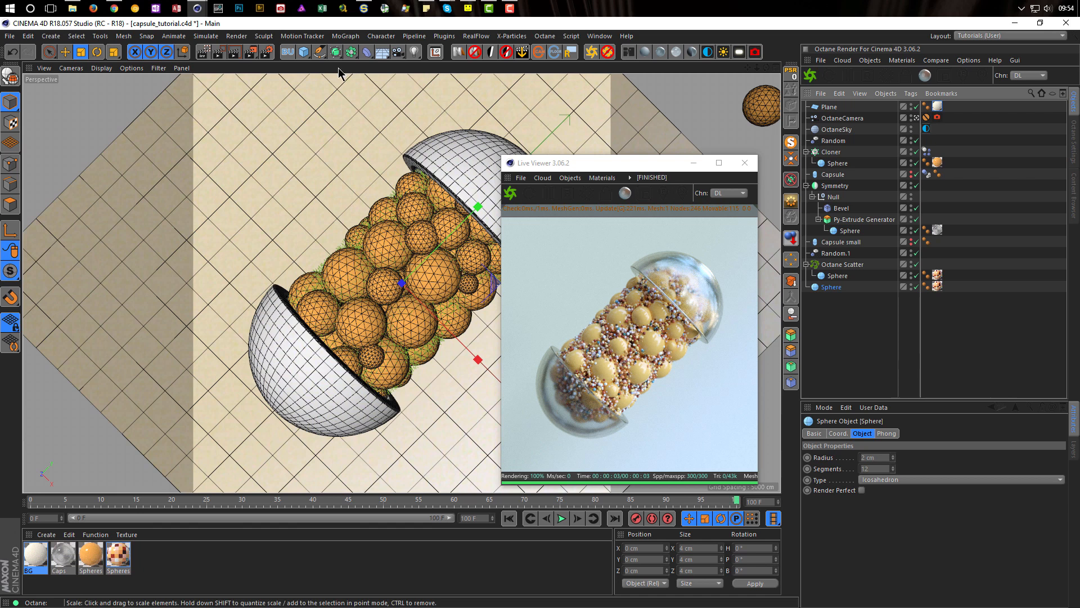
{"action": "left_click", "coordinate": [345, 37]}
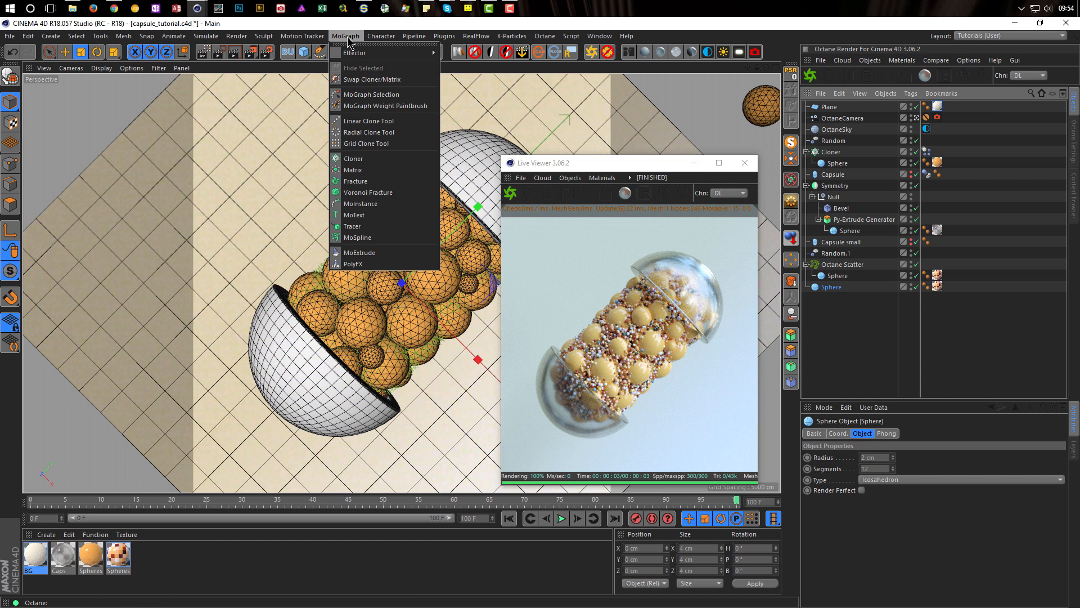
{"action": "left_click", "coordinate": [353, 159], "text": "alt"}
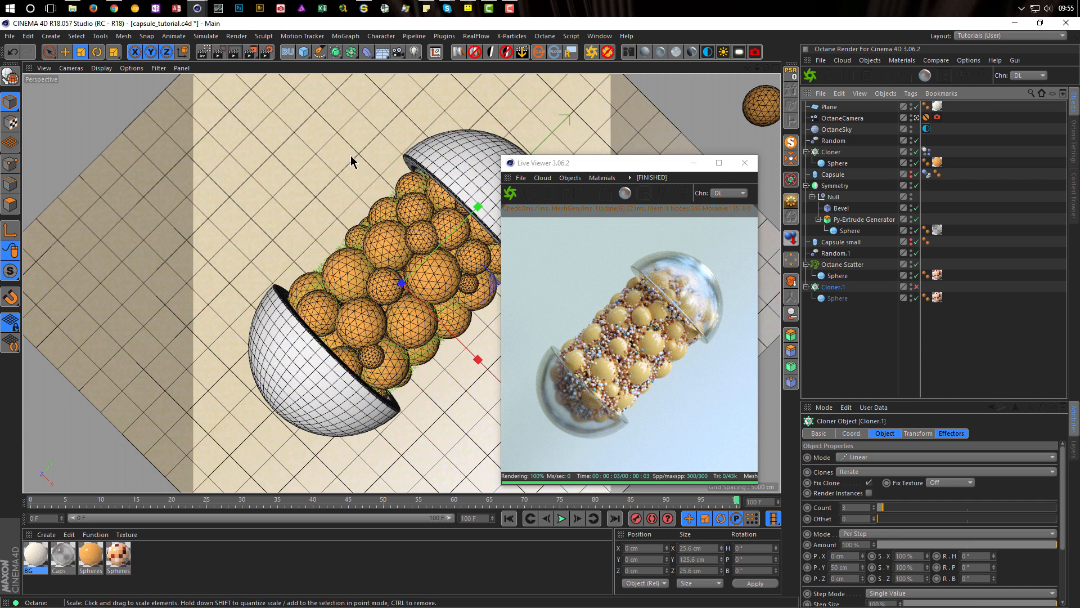
Set the new Cloner to Grid Array mode and enable it
{"action": "left_click", "coordinate": [833, 300]}
{"action": "left_click", "coordinate": [832, 287]}
{"action": "left_click", "coordinate": [881, 457]}
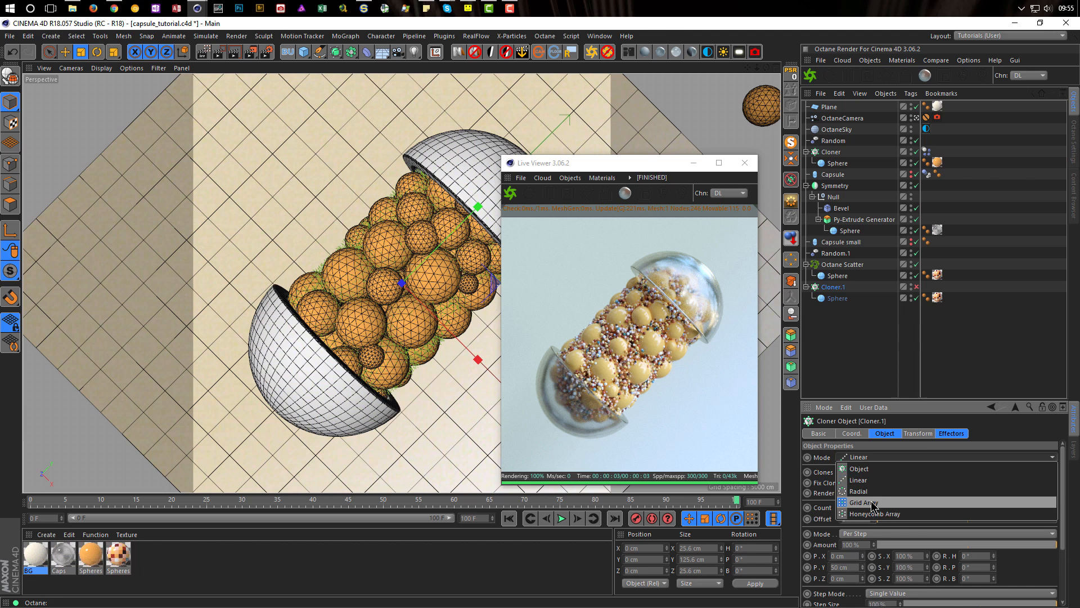
{"action": "left_click", "coordinate": [873, 502]}
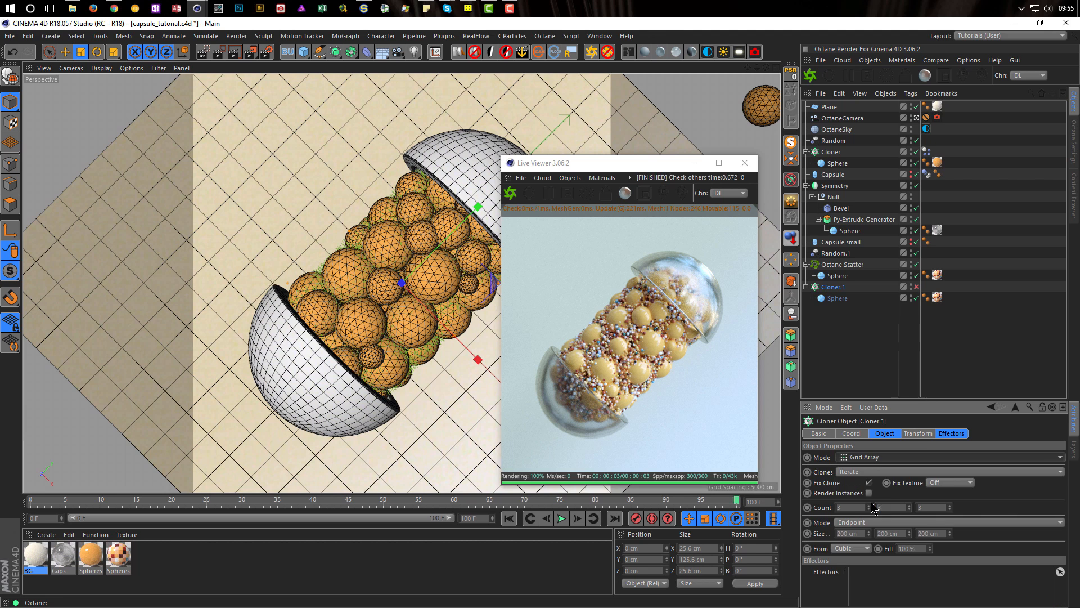
{"action": "left_click", "coordinate": [917, 287]}
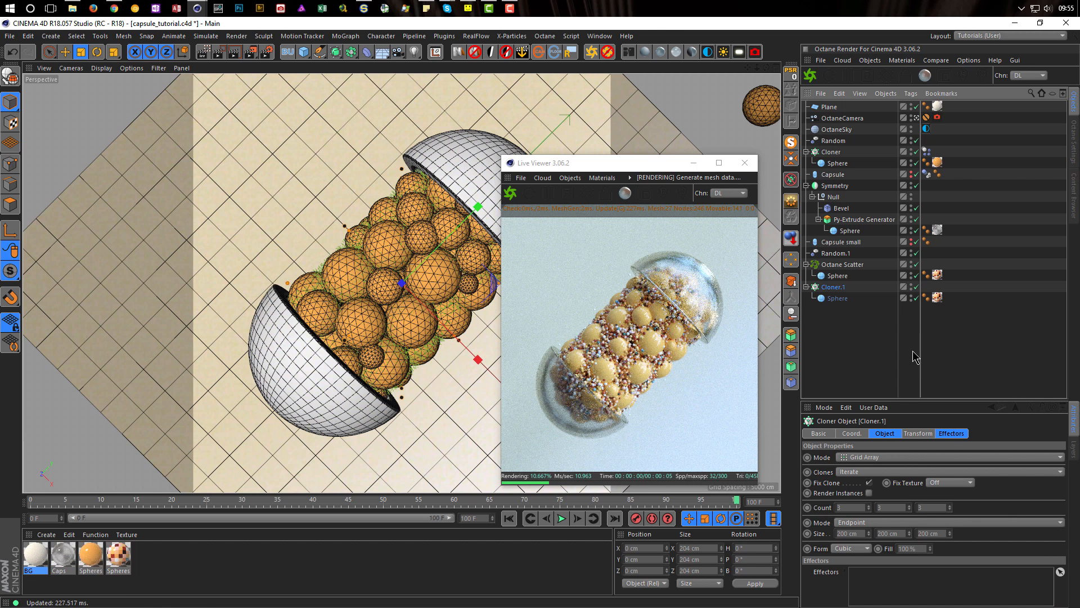
Set the radius of the Sphere inside the new Cloner to 4 cm
{"action": "left_click", "coordinate": [837, 299]}
{"action": "left_click", "coordinate": [875, 457]}
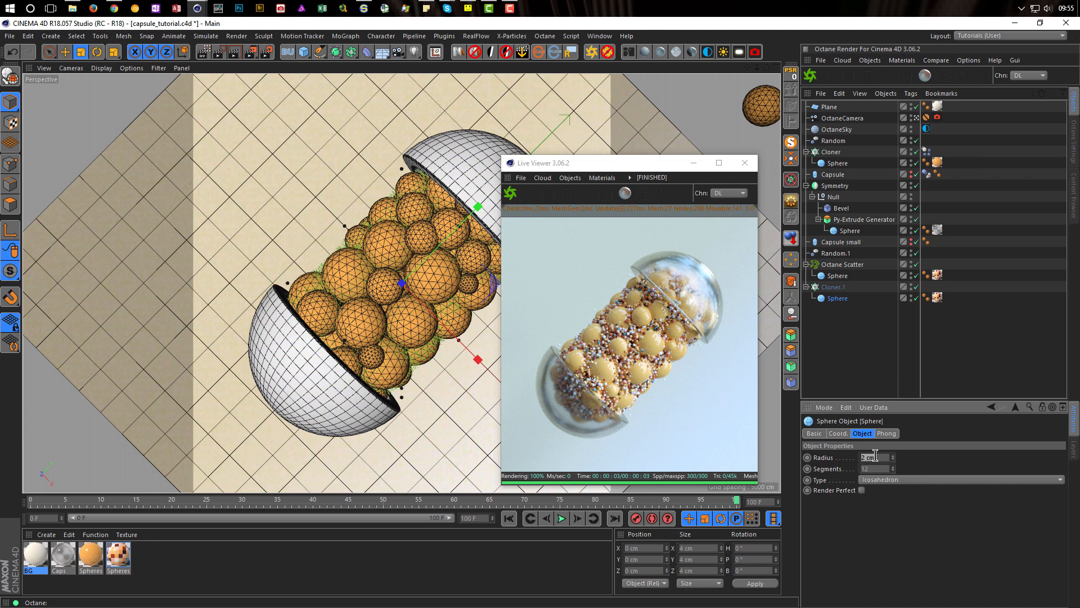
{"action": "type", "text": "4"}
{"action": "key", "text": "Return"}
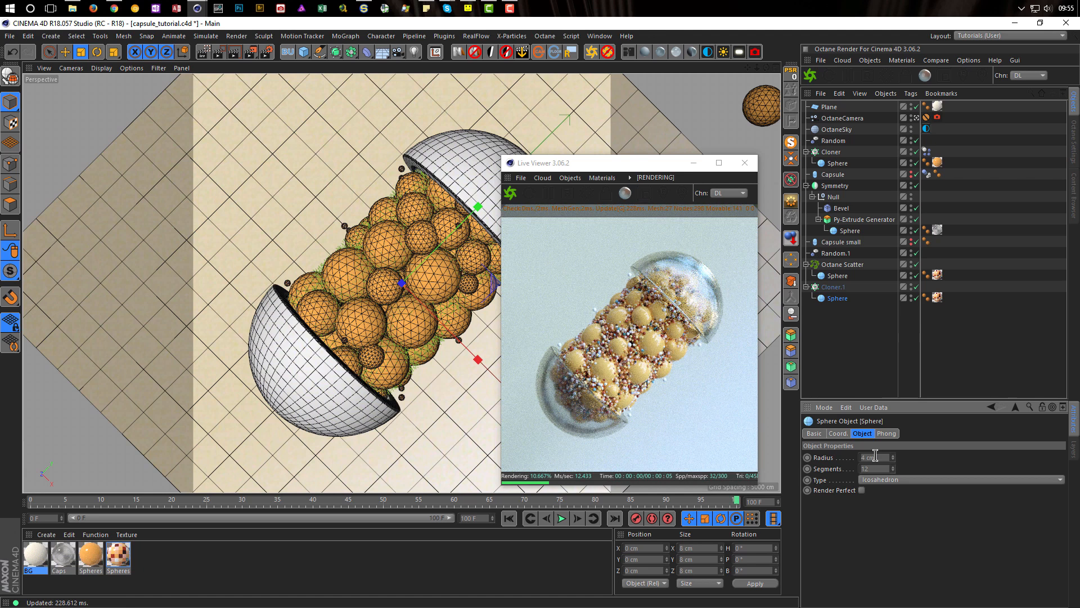
Set the new Cloner's grid size to 500 cm on all three axes
{"action": "left_click", "coordinate": [836, 287]}
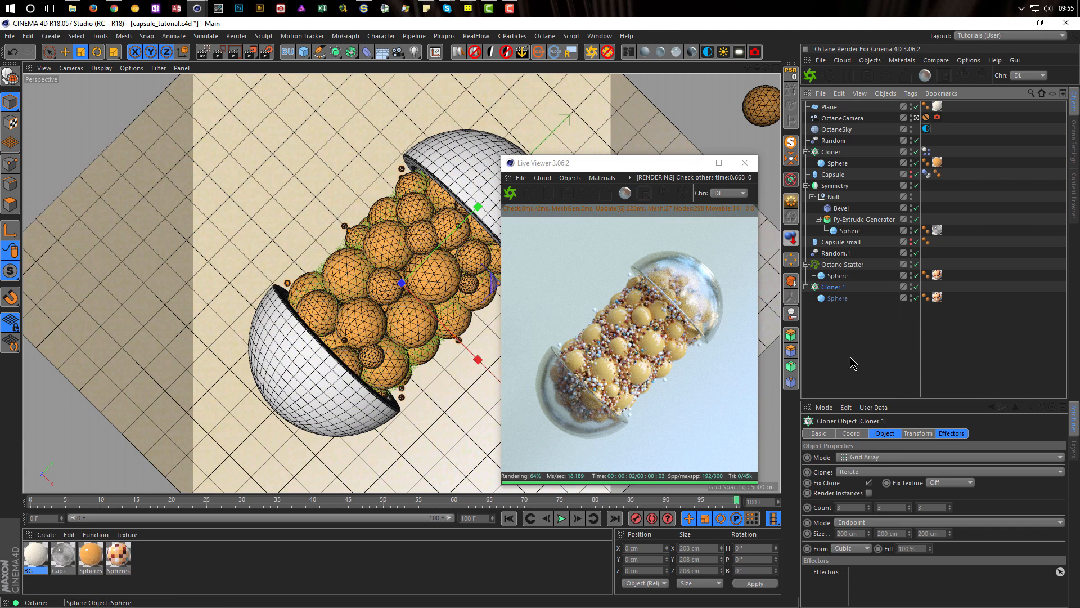
{"action": "left_click", "coordinate": [854, 532]}
{"action": "type", "text": "500"}
{"action": "key", "text": "Tab"}
{"action": "type", "text": "500"}
{"action": "key", "text": "Tab"}
{"action": "type", "text": "500"}
{"action": "key", "text": "Return"}
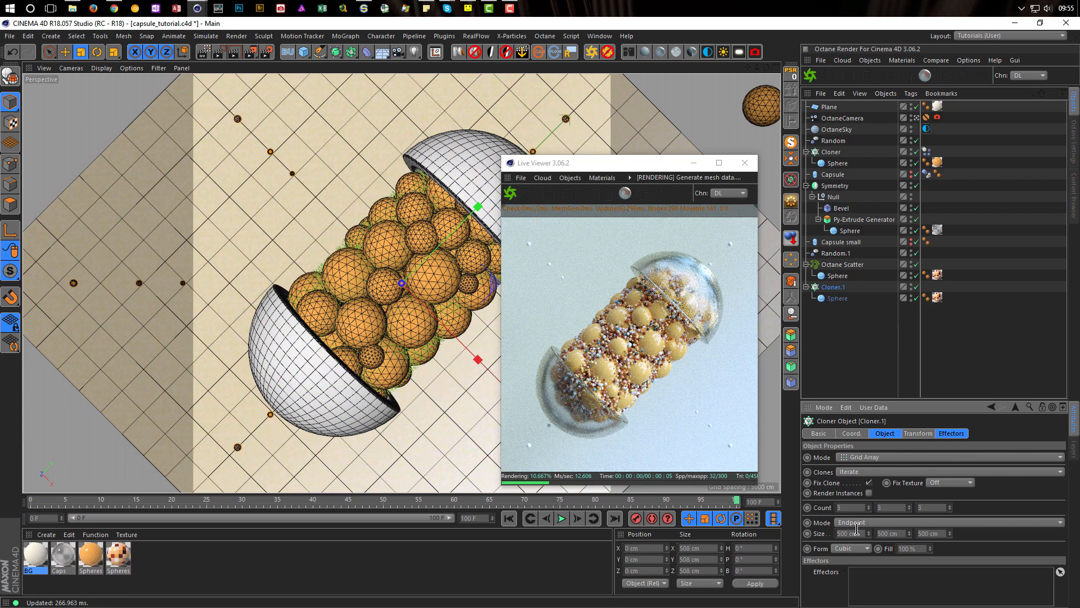
Keep the new Cloner in Endpoint mode and set its grid size to 700 cm on all three axes
{"action": "left_click", "coordinate": [863, 523]}
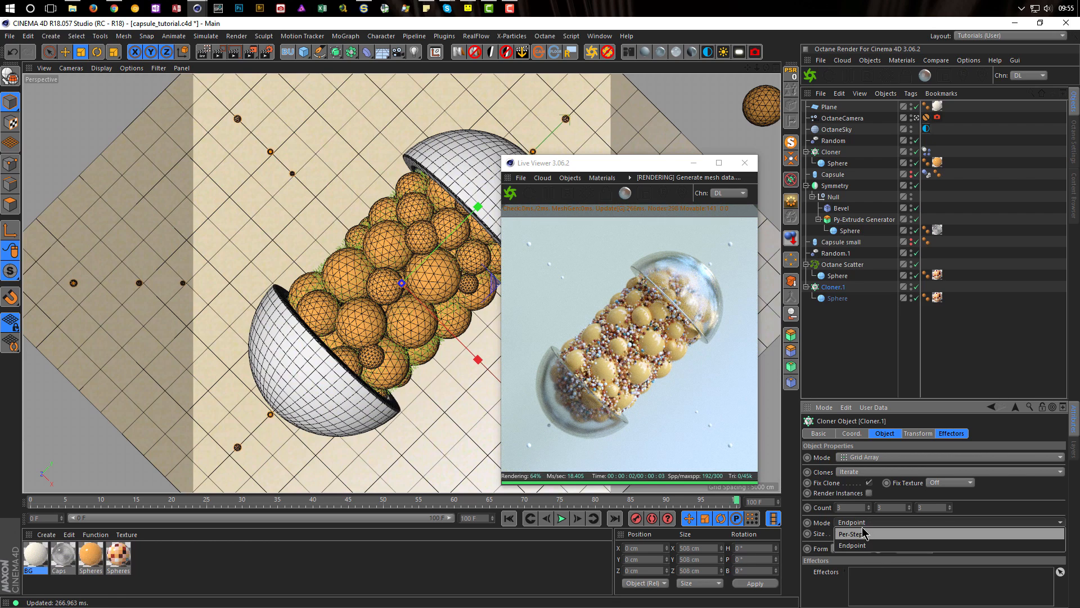
{"action": "left_click", "coordinate": [862, 522]}
{"action": "left_click_drag", "start_coordinate": [857, 535], "coordinate": [855, 535]}
{"action": "type", "text": "700"}
{"action": "key", "text": "Tab"}
{"action": "type", "text": "700"}
{"action": "key", "text": "Tab"}
{"action": "type", "text": "700"}
{"action": "key", "text": "Return"}
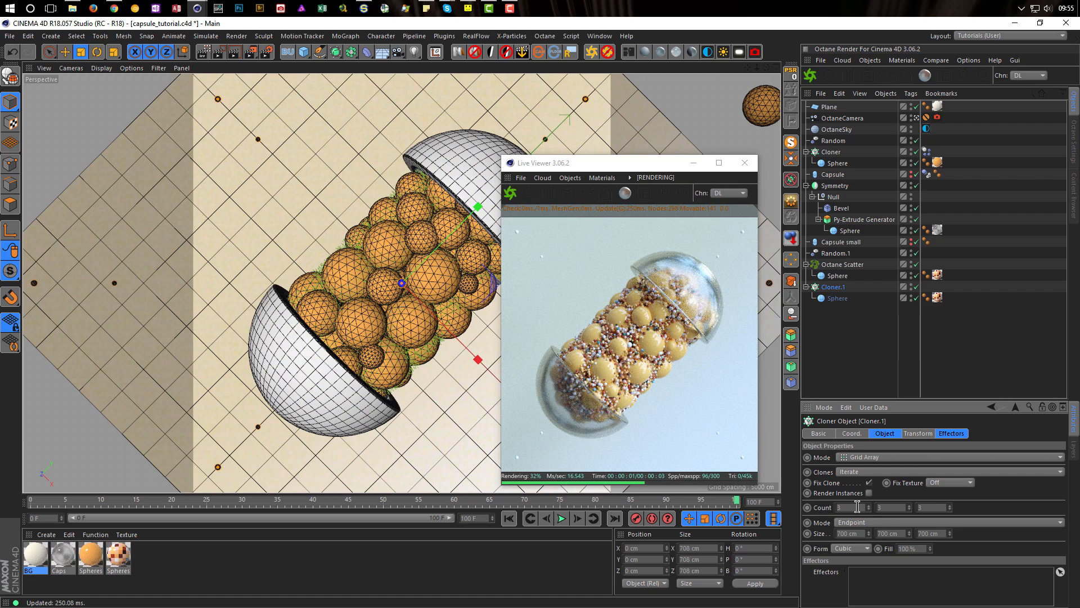
Set the new Cloner's grid count to 6 on all three axes
{"action": "type", "text": "6"}
{"action": "key", "text": "Tab"}
{"action": "type", "text": "6"}
{"action": "key", "text": "Tab"}
{"action": "type", "text": "6"}
{"action": "key", "text": "Return"}
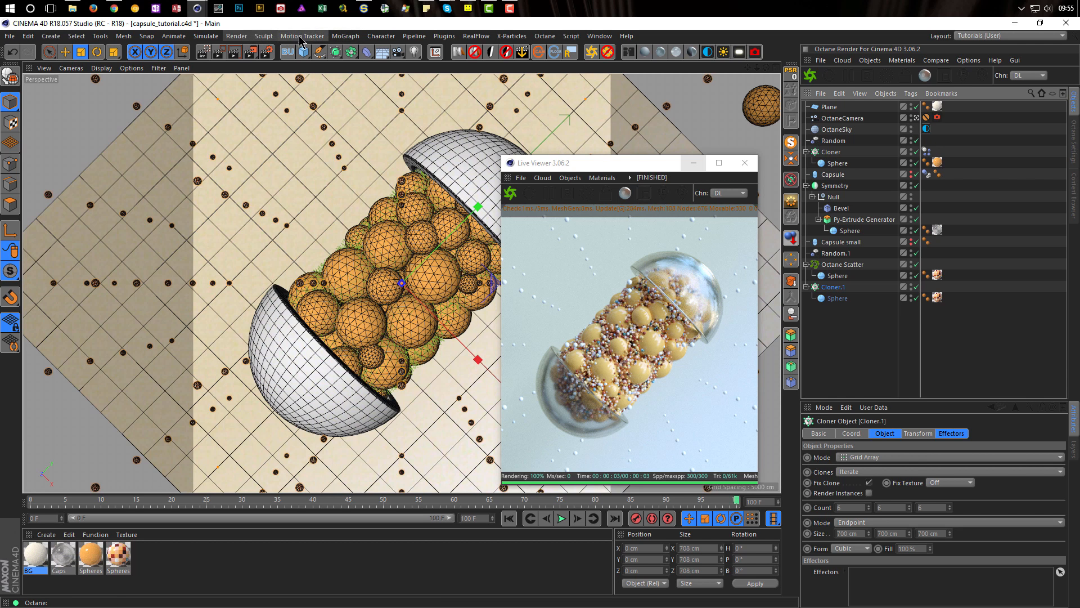
Add a Random effector to the new Cloner, place it just above the Cloner in the hierarchy and check the Cloner's effector list
{"action": "left_click", "coordinate": [345, 37]}
{"action": "mouse_move", "coordinate": [349, 52]}
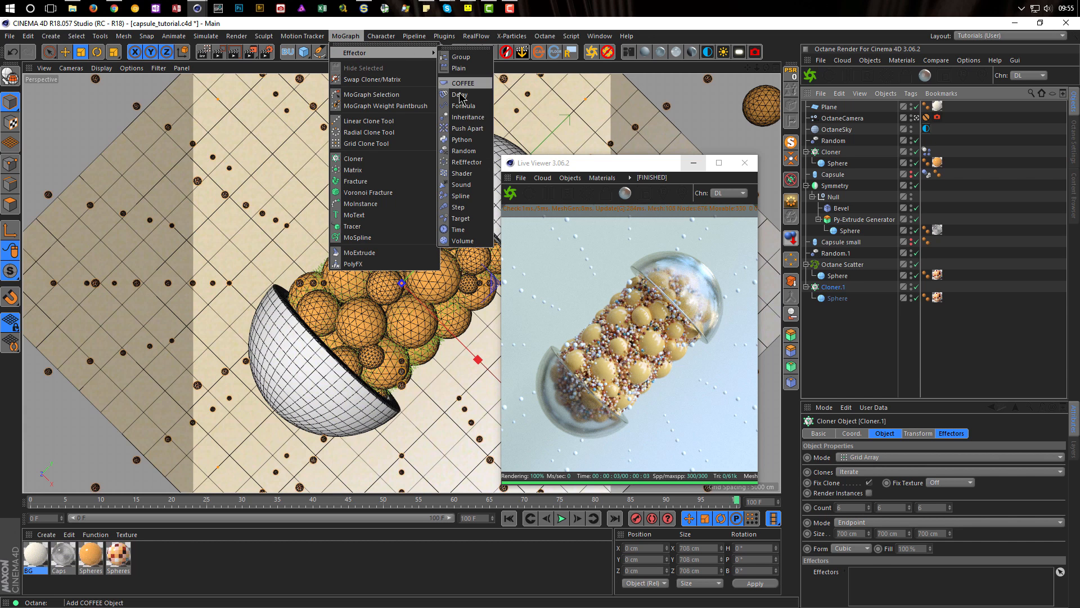
{"action": "left_click", "coordinate": [457, 151]}
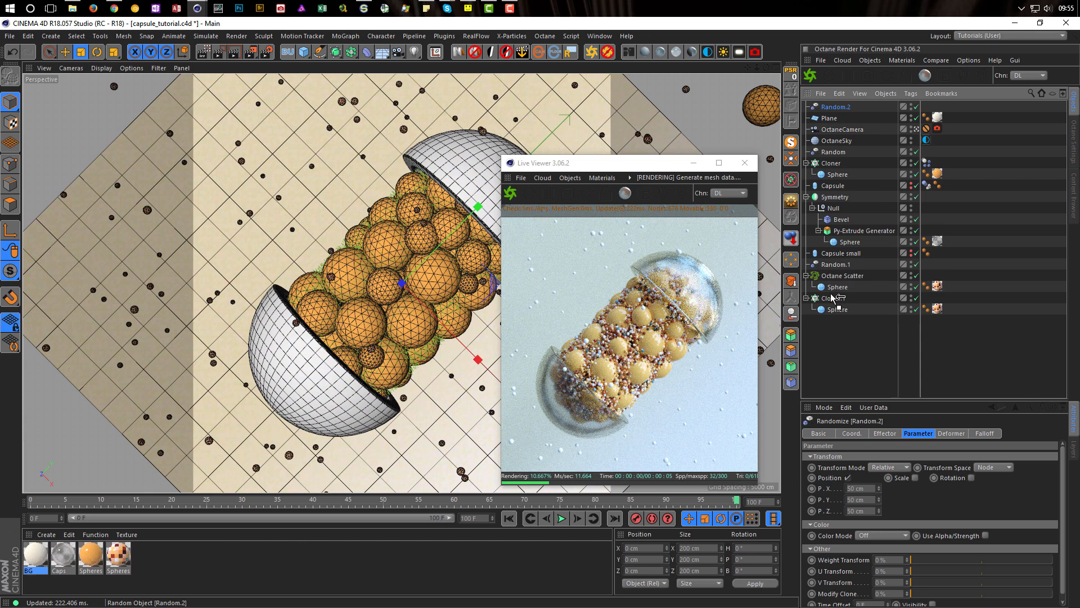
{"action": "left_click_drag", "start_coordinate": [831, 294], "coordinate": [832, 294]}
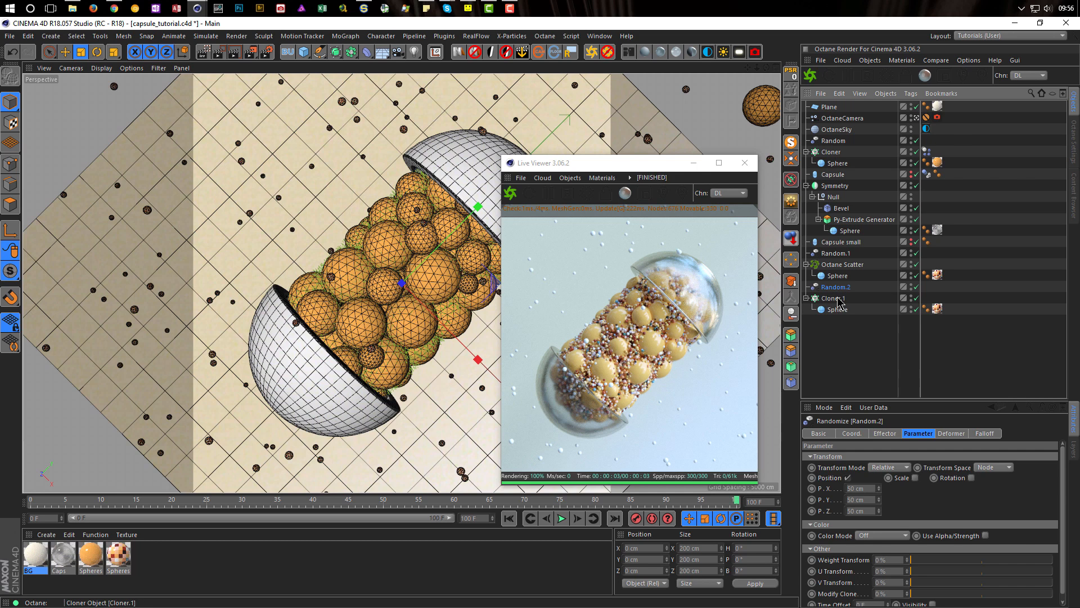
{"action": "left_click", "coordinate": [839, 299]}
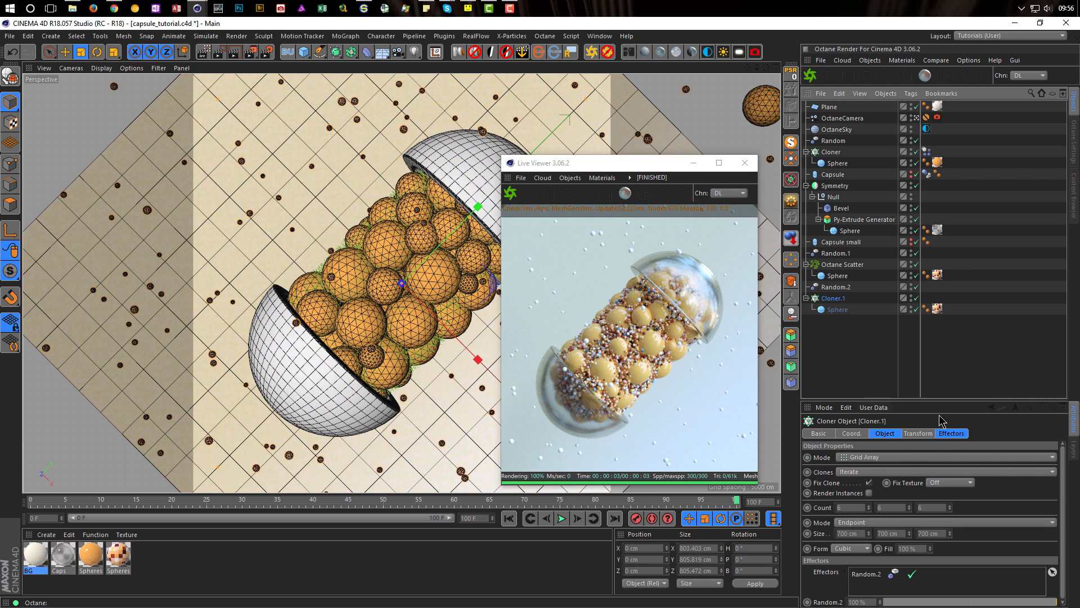
{"action": "left_click", "coordinate": [951, 434]}
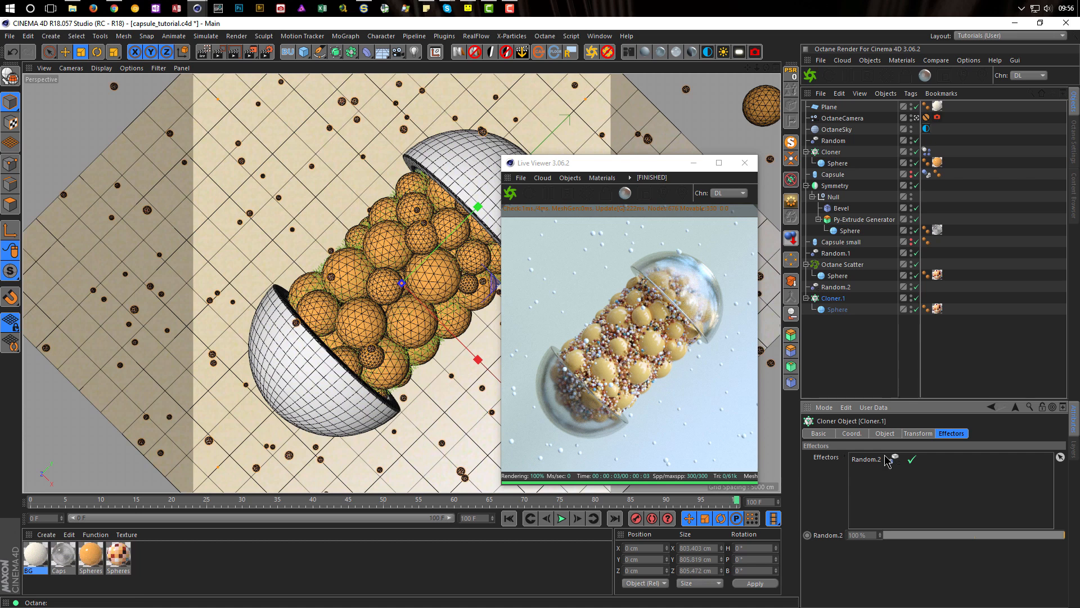
Enable Scale with Uniform Scale on the new Cloner's Random effector and set the scale to 0.5
{"action": "left_click", "coordinate": [837, 287]}
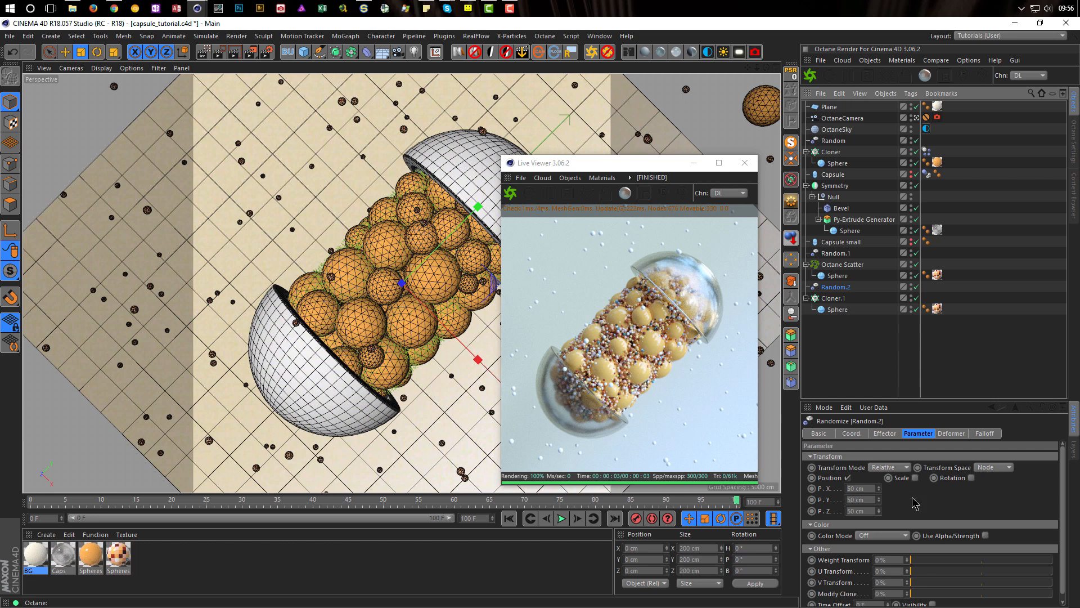
{"action": "left_click", "coordinate": [915, 478]}
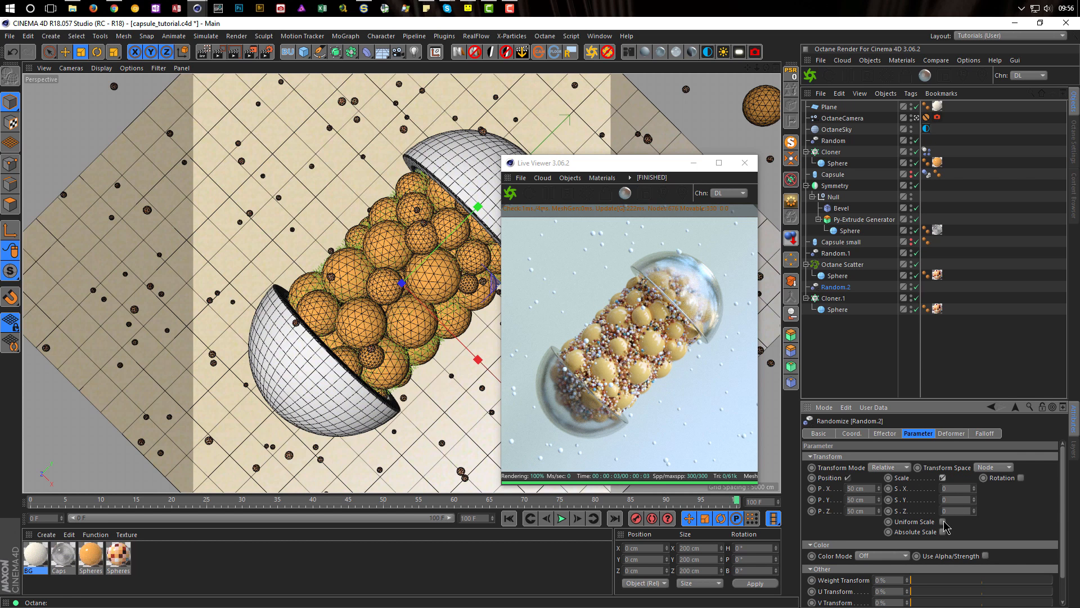
{"action": "left_click", "coordinate": [943, 522]}
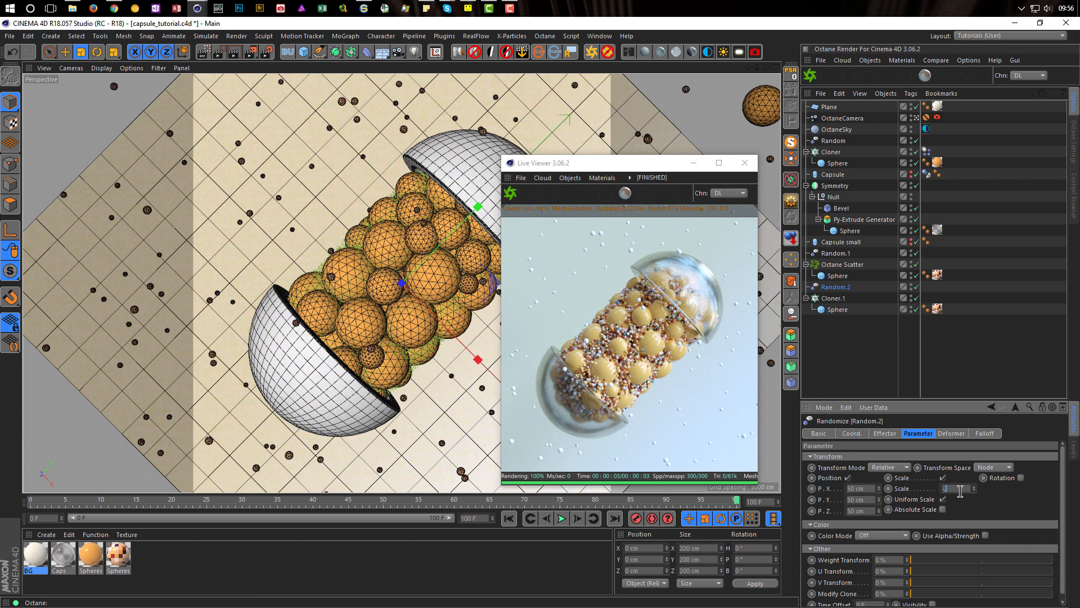
{"action": "key", "text": "Return"}
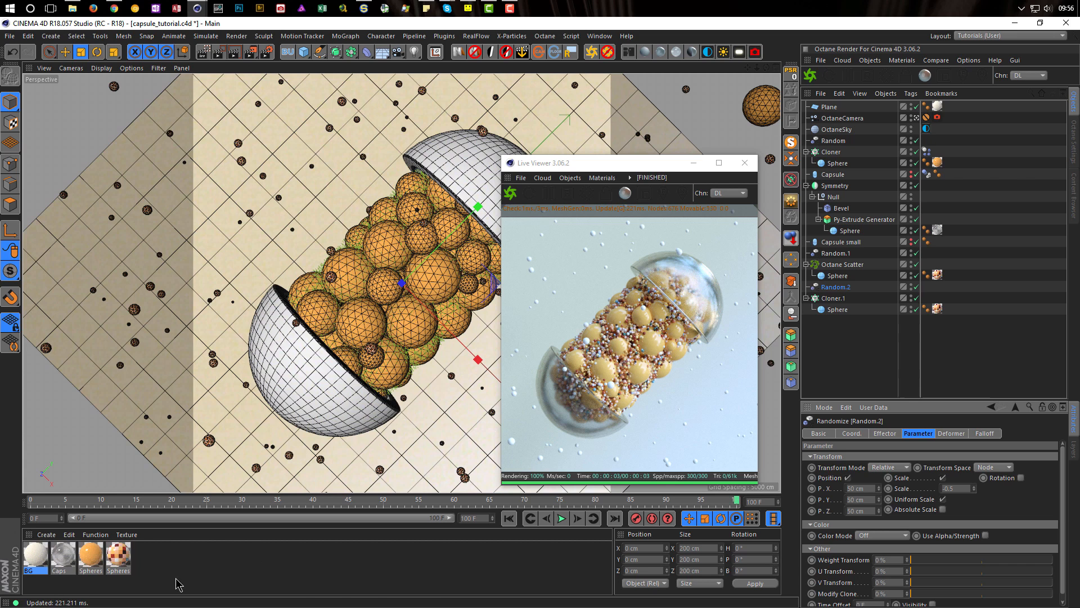
Duplicate the Caps material and open the copy's basic properties in the Octane Node Editor
{"action": "left_click", "coordinate": [64, 557]}
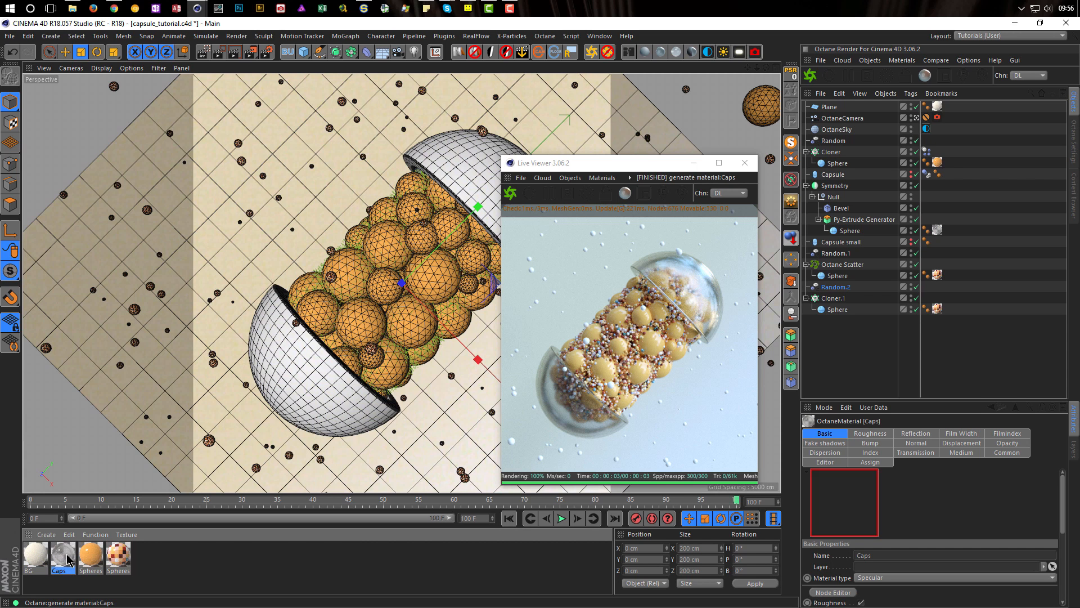
{"action": "left_click_drag", "start_coordinate": [160, 555], "coordinate": [157, 557], "text": "ctrl"}
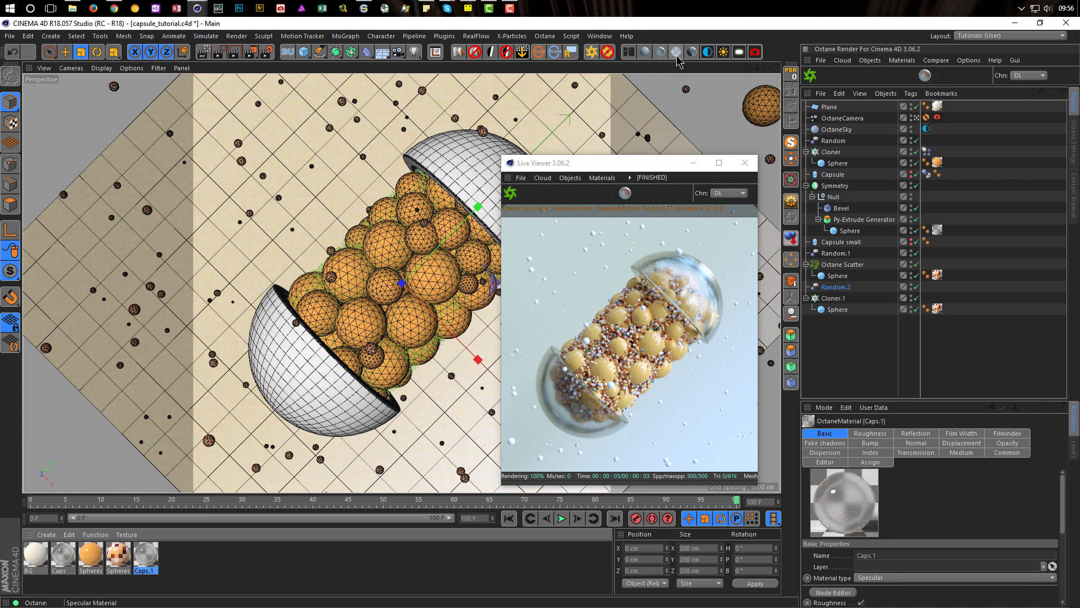
{"action": "left_click", "coordinate": [628, 52]}
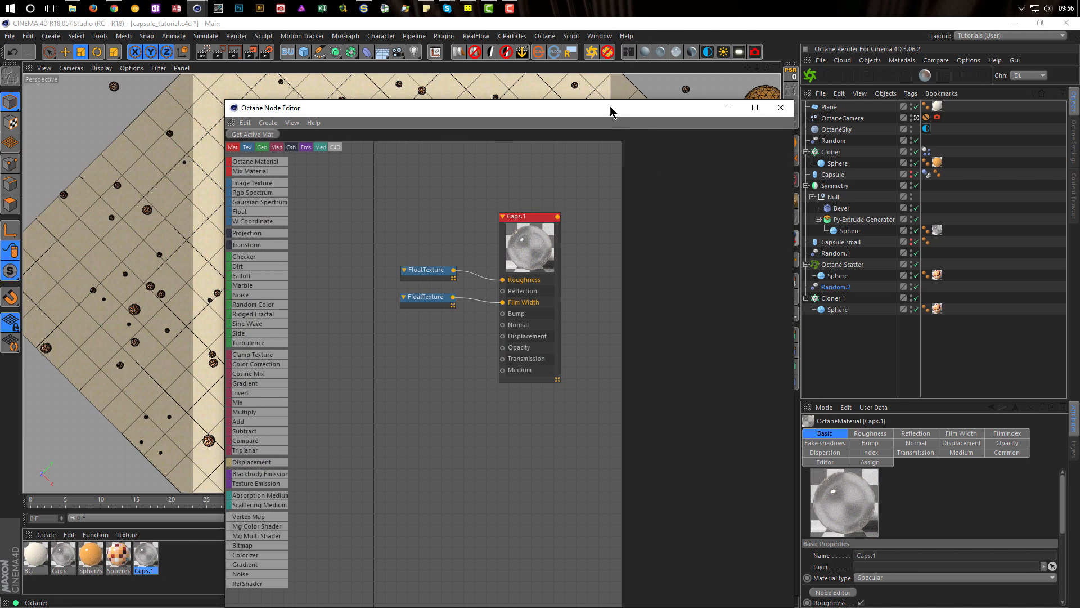
{"action": "left_click_drag", "start_coordinate": [611, 108], "coordinate": [480, 80]}
{"action": "left_click_drag", "start_coordinate": [675, 163], "coordinate": [698, 255]}
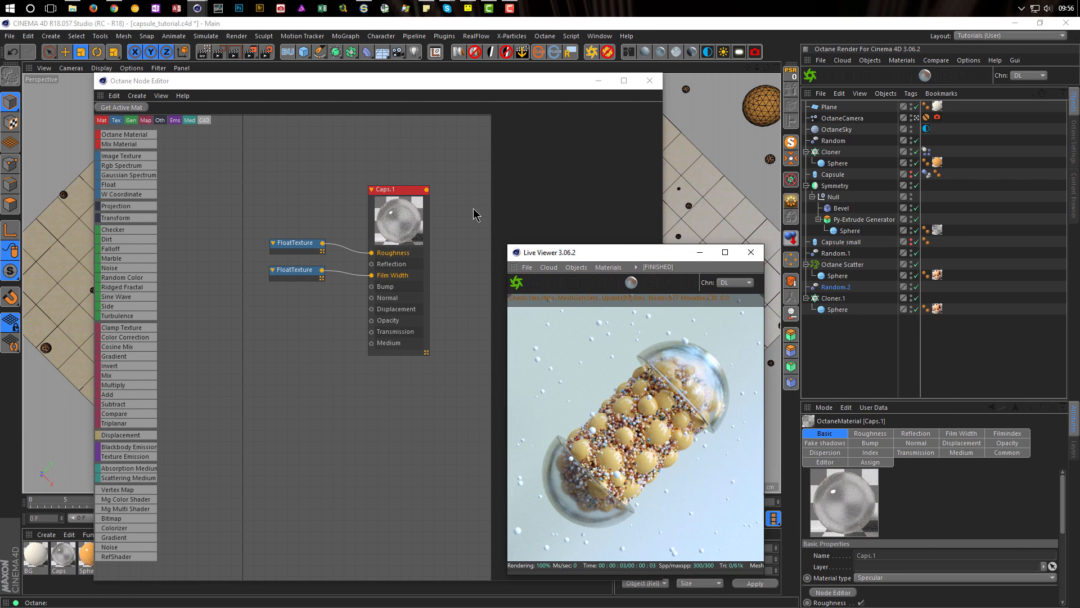
{"action": "left_click", "coordinate": [393, 192]}
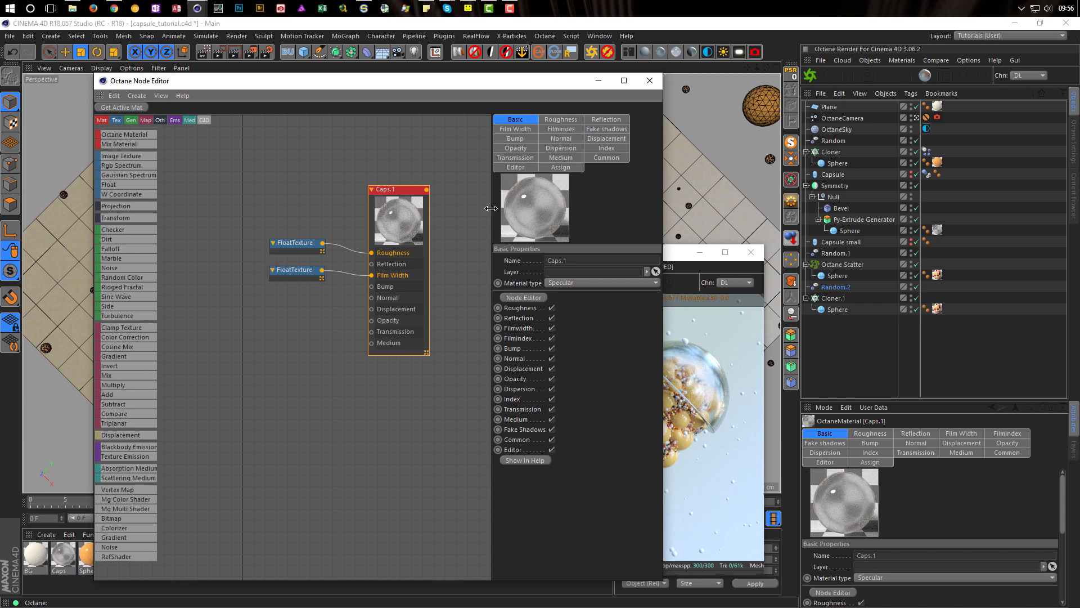
Rename the copied material Spheres Around, assign it to the Sphere inside Cloner.1 and close the Node Editor
{"action": "left_click", "coordinate": [578, 261]}
{"action": "type", "text": "Spheres Around"}
{"action": "key", "text": "Return"}
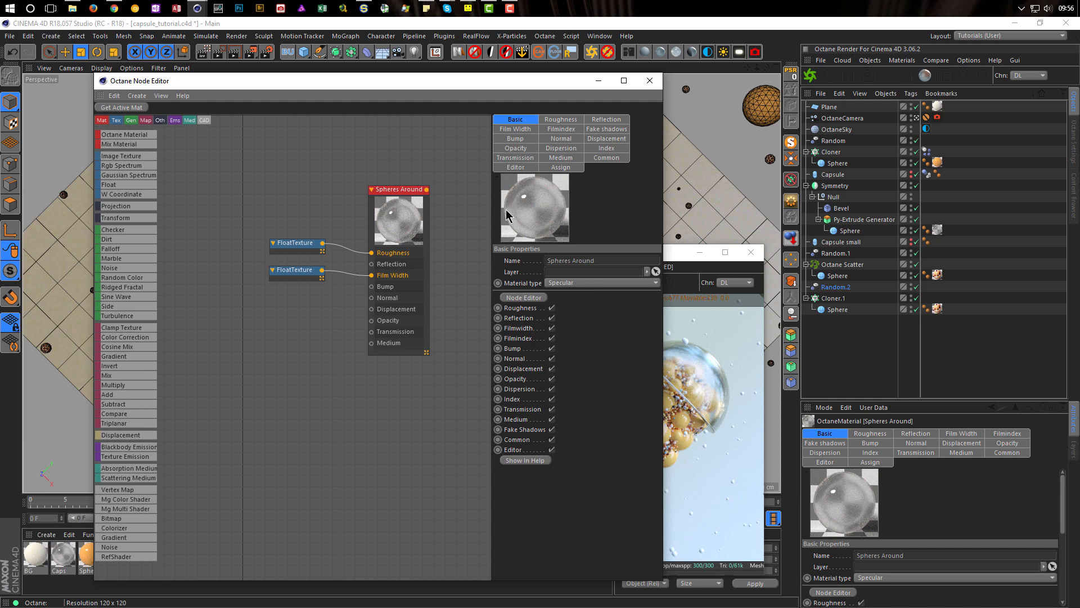
{"action": "left_click_drag", "start_coordinate": [531, 210], "coordinate": [844, 310]}
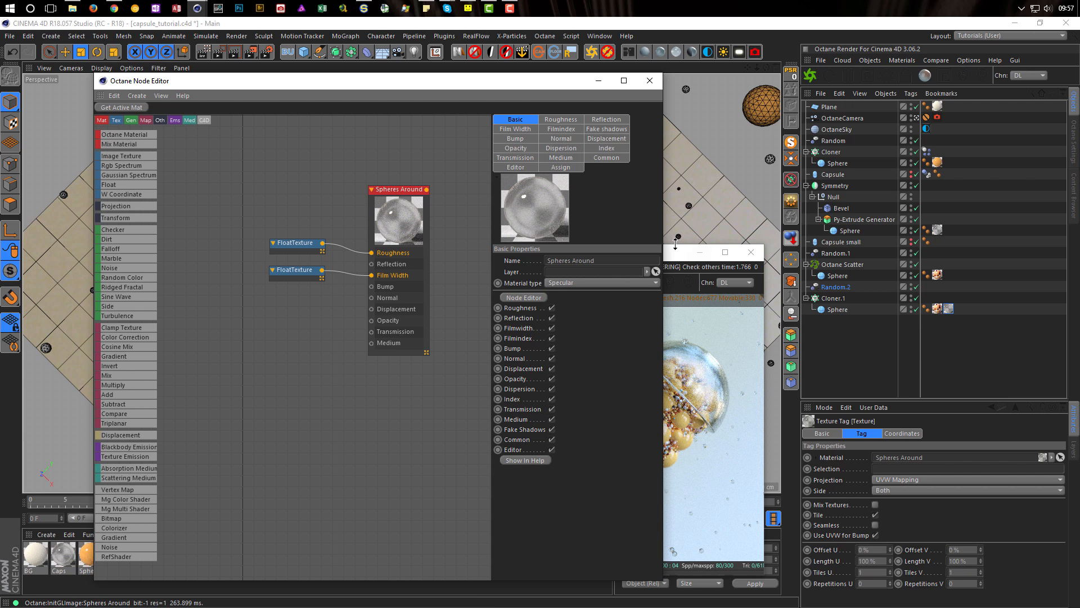
{"action": "left_click", "coordinate": [670, 253]}
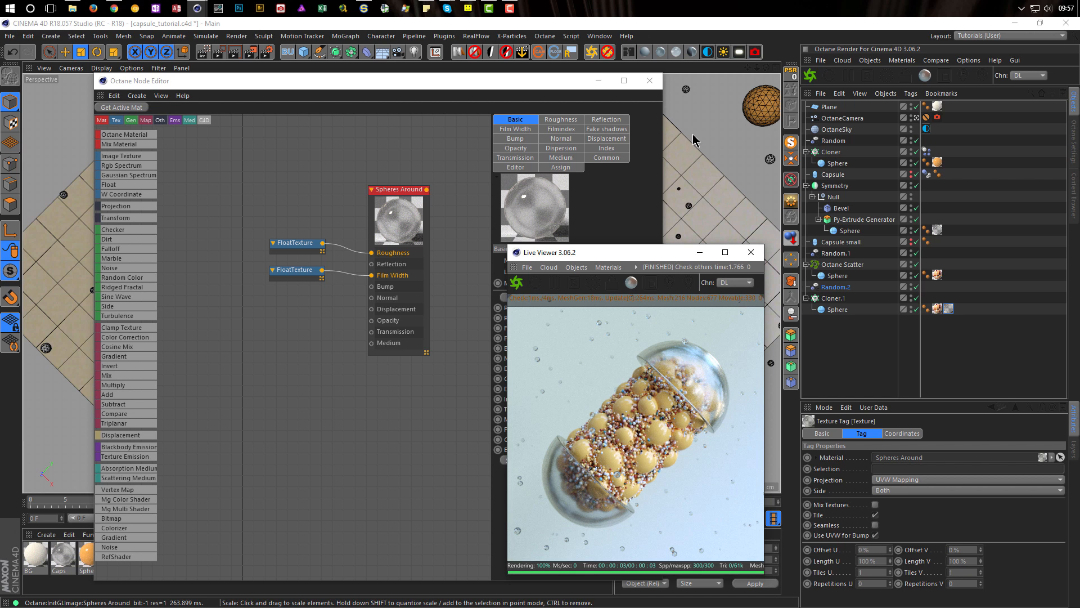
{"action": "left_click", "coordinate": [650, 80]}
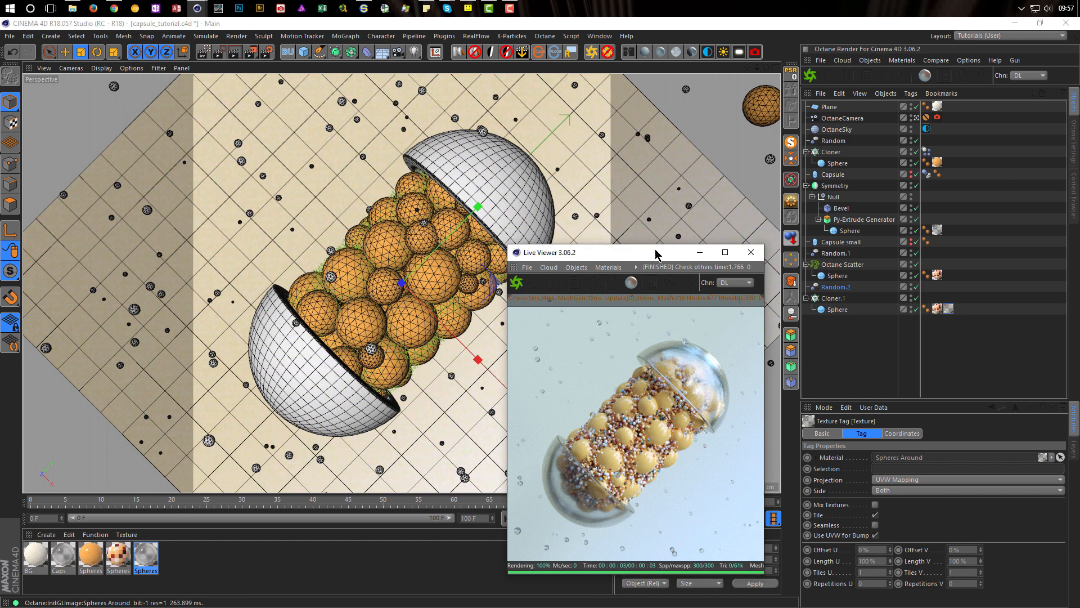
{"action": "left_click_drag", "start_coordinate": [664, 258], "coordinate": [661, 215]}
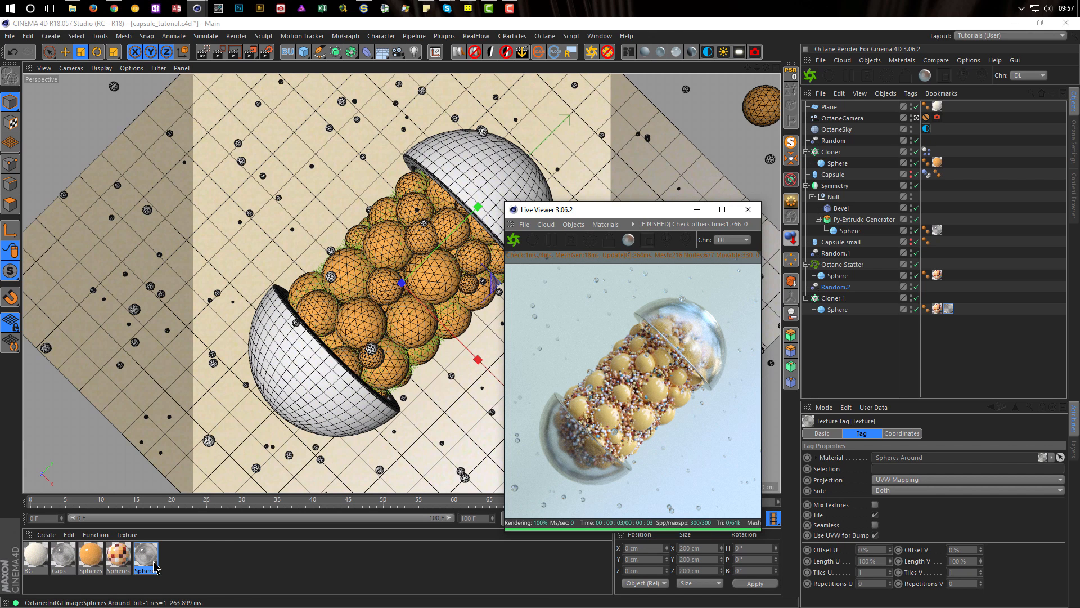
{"action": "left_click_drag", "start_coordinate": [608, 216], "coordinate": [677, 119]}
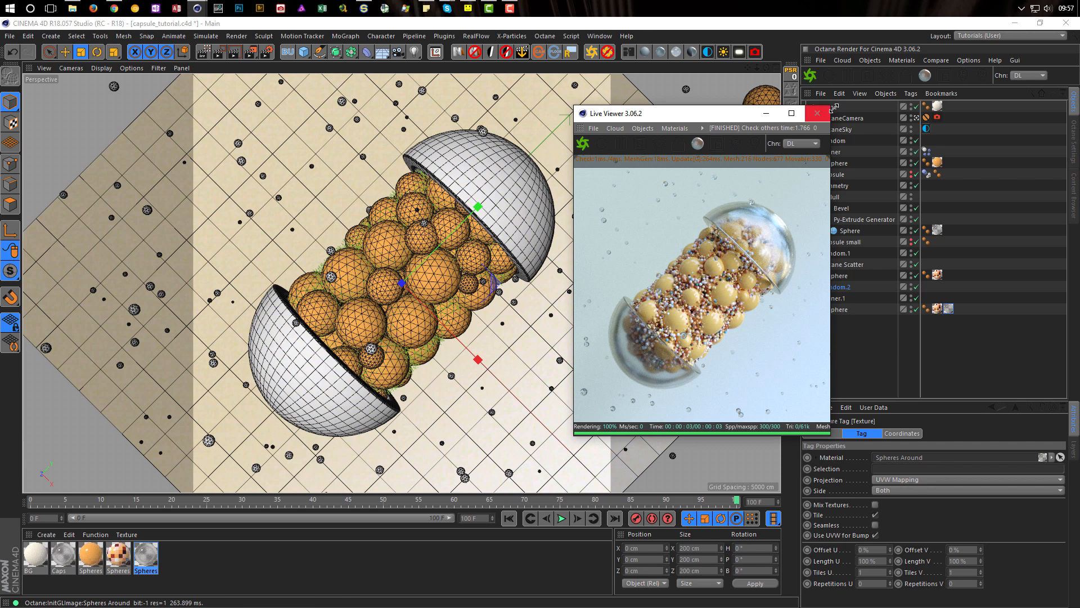
Turn off Auto Focus in the OctaneCamera's Thinlens settings and pick the focus point on the spheres in the capsule's middle
{"action": "left_click", "coordinate": [937, 117]}
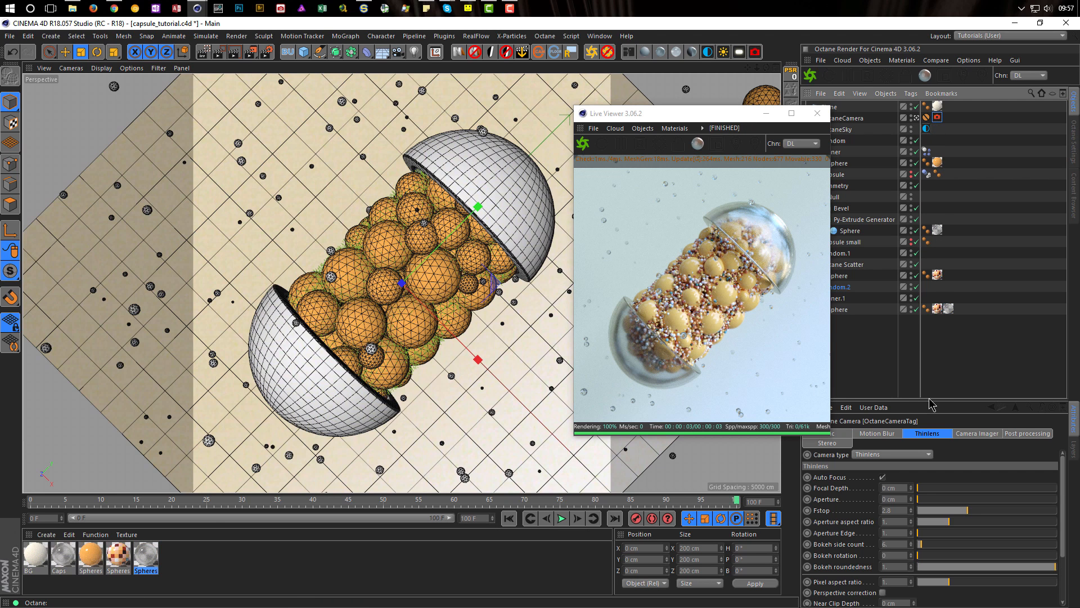
{"action": "left_click_drag", "start_coordinate": [929, 396], "coordinate": [928, 284]}
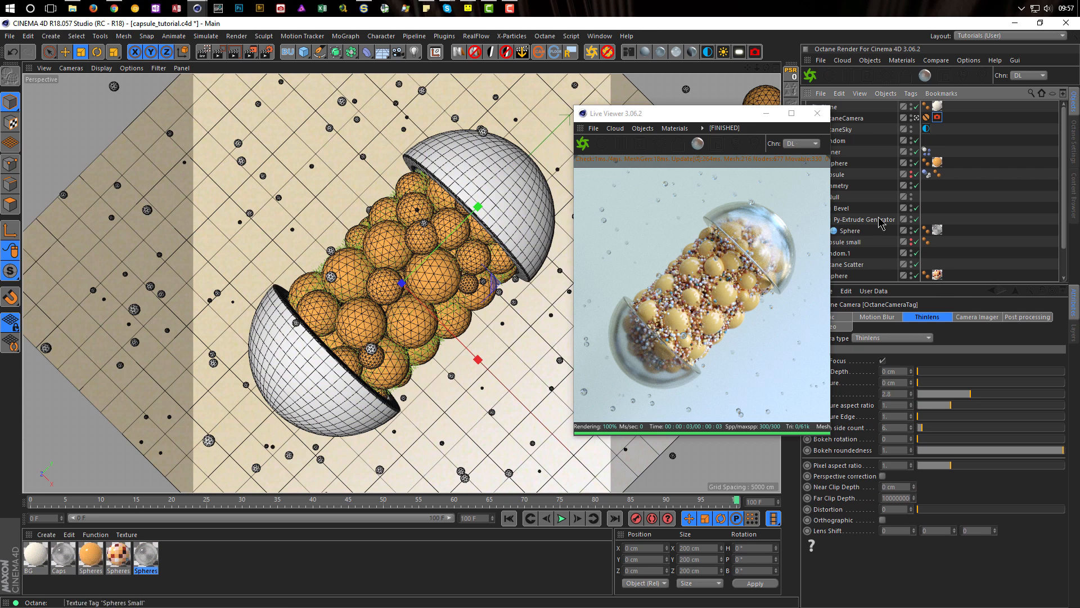
{"action": "left_click_drag", "start_coordinate": [704, 121], "coordinate": [655, 122]}
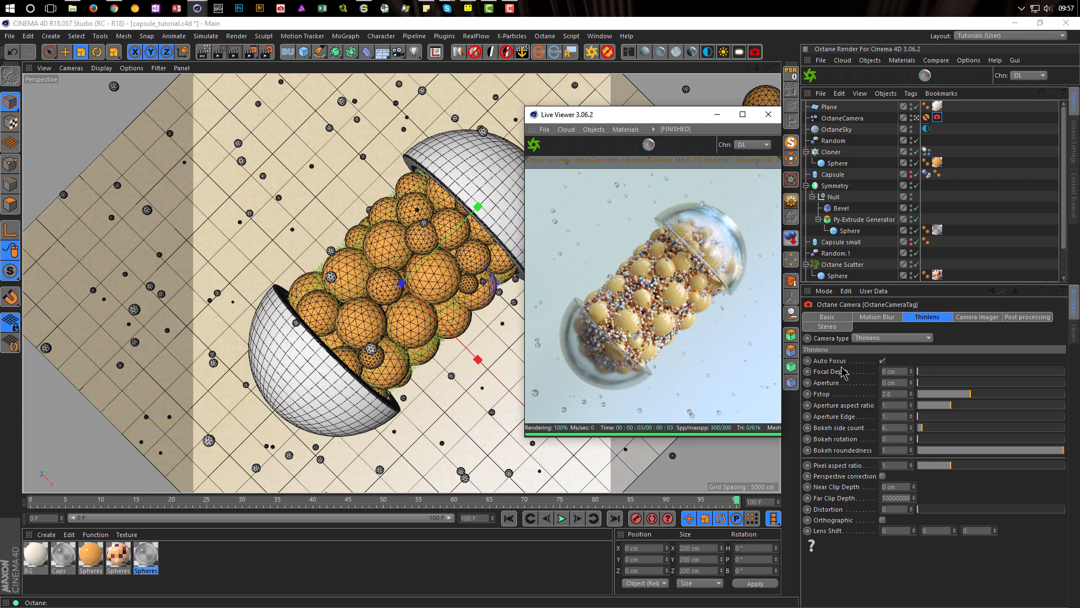
{"action": "left_click", "coordinate": [882, 361]}
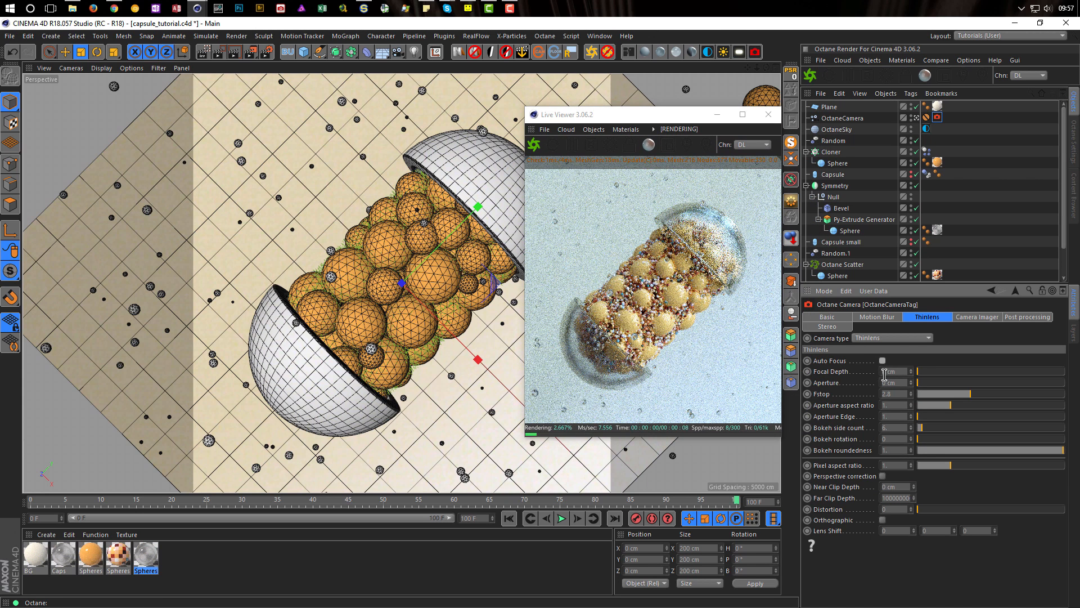
{"action": "left_click", "coordinate": [687, 146]}
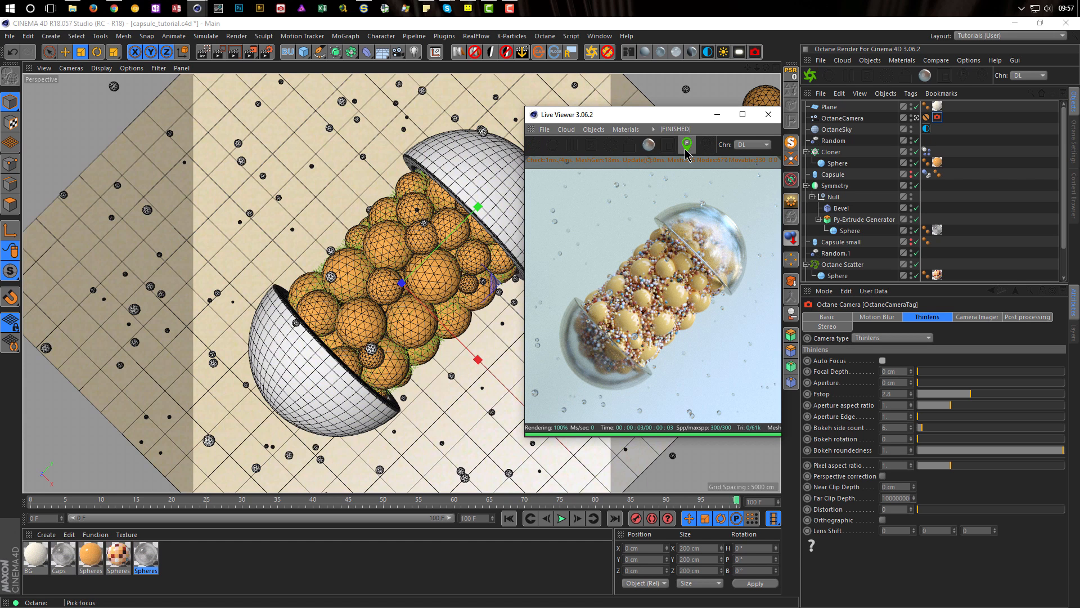
{"action": "left_click", "coordinate": [661, 294]}
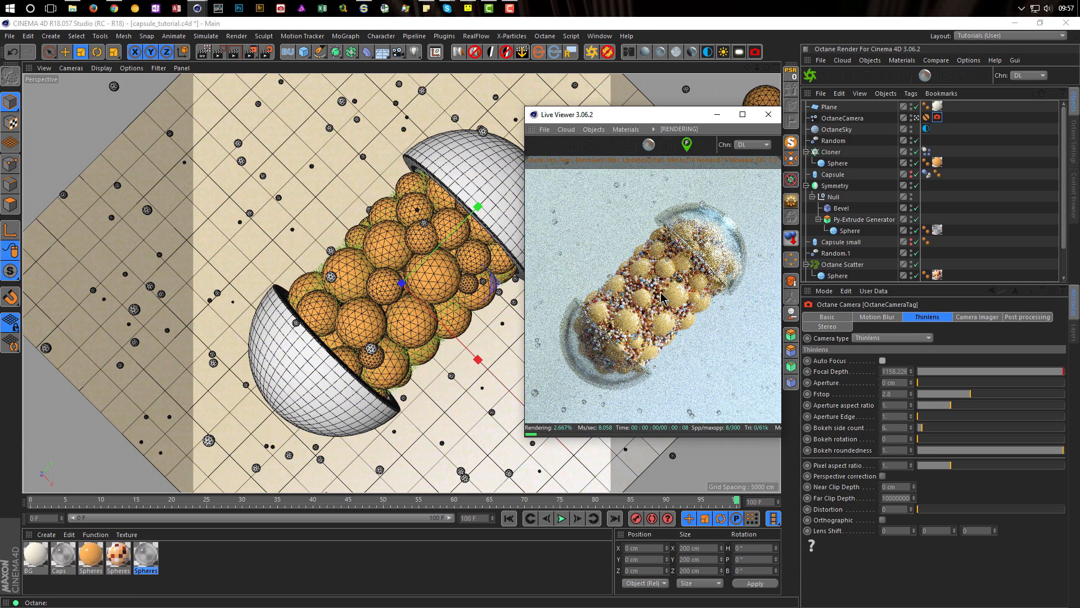
Try a camera aperture of 8 cm, settle on 12 cm, and compare the render with the reference image
{"action": "left_click", "coordinate": [895, 386]}
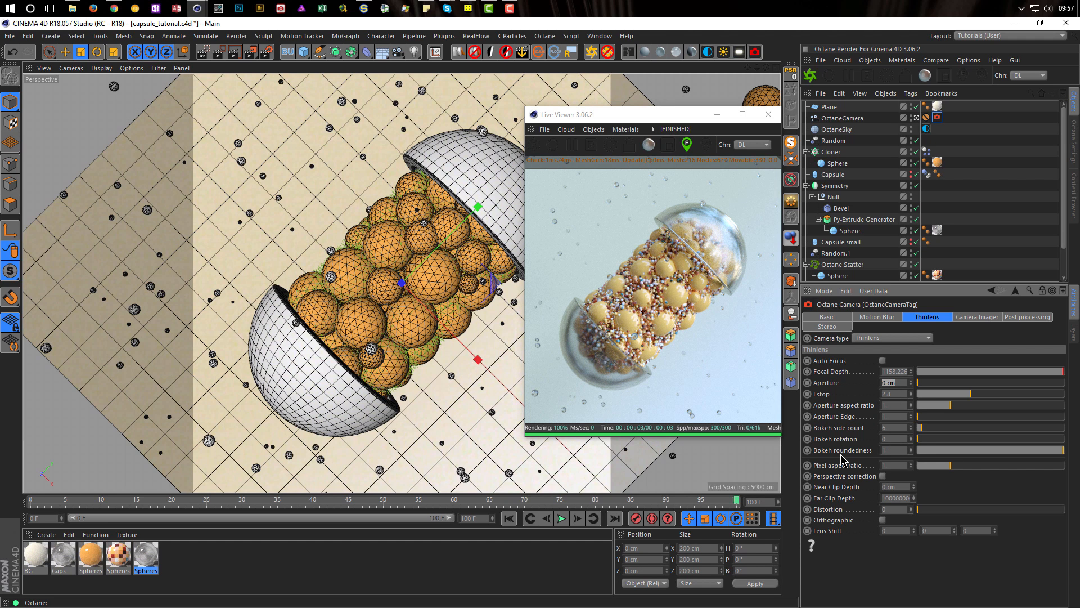
{"action": "type", "text": "8"}
{"action": "key", "text": "Return"}
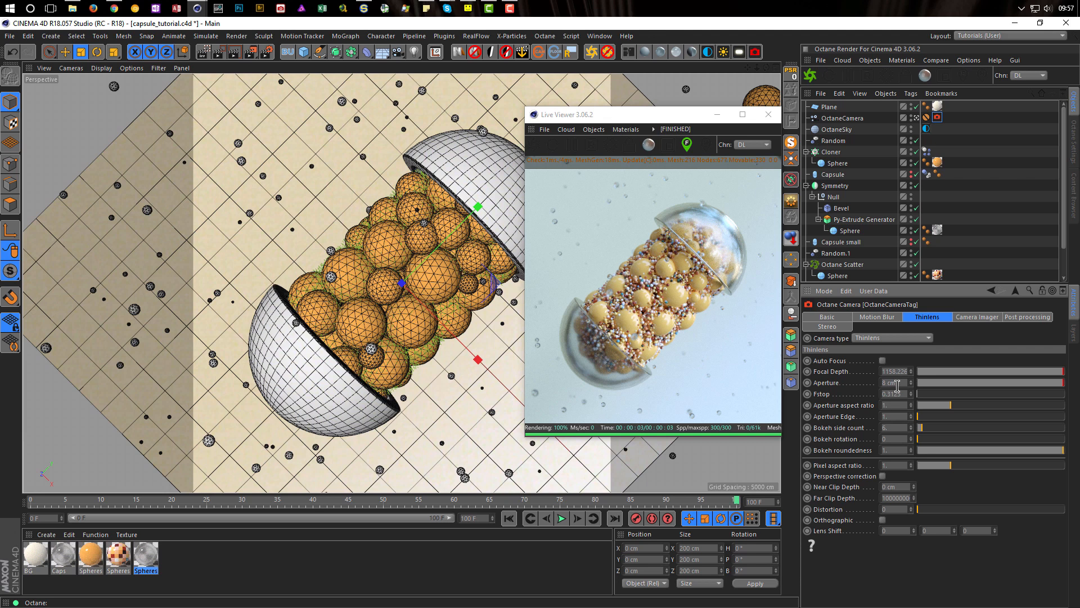
{"action": "key", "text": "Return"}
{"action": "left_click_drag", "start_coordinate": [680, 119], "coordinate": [820, 158]}
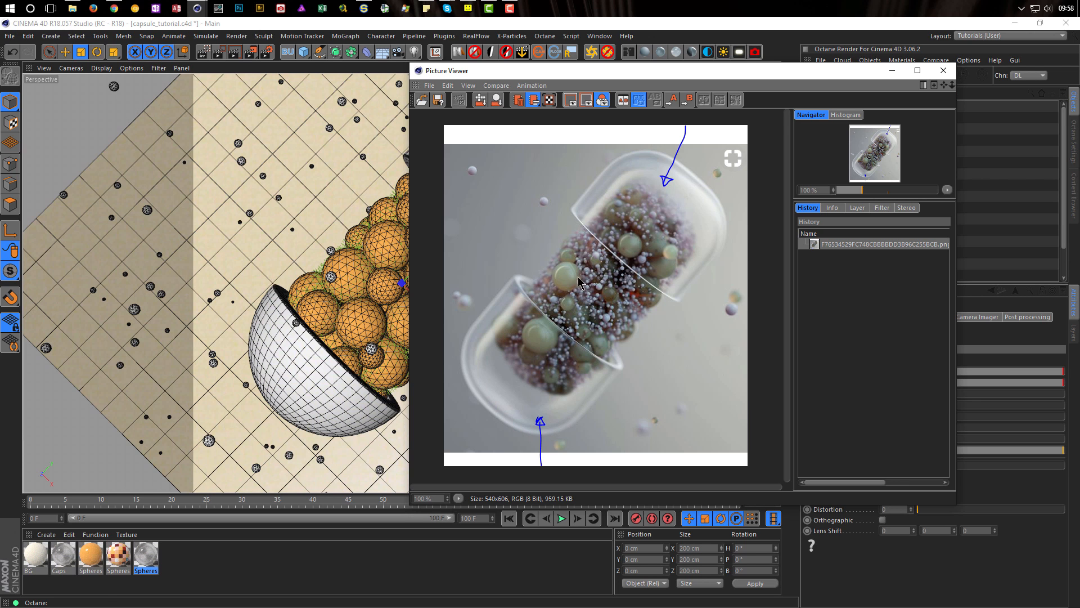
{"action": "left_click", "coordinate": [943, 70]}
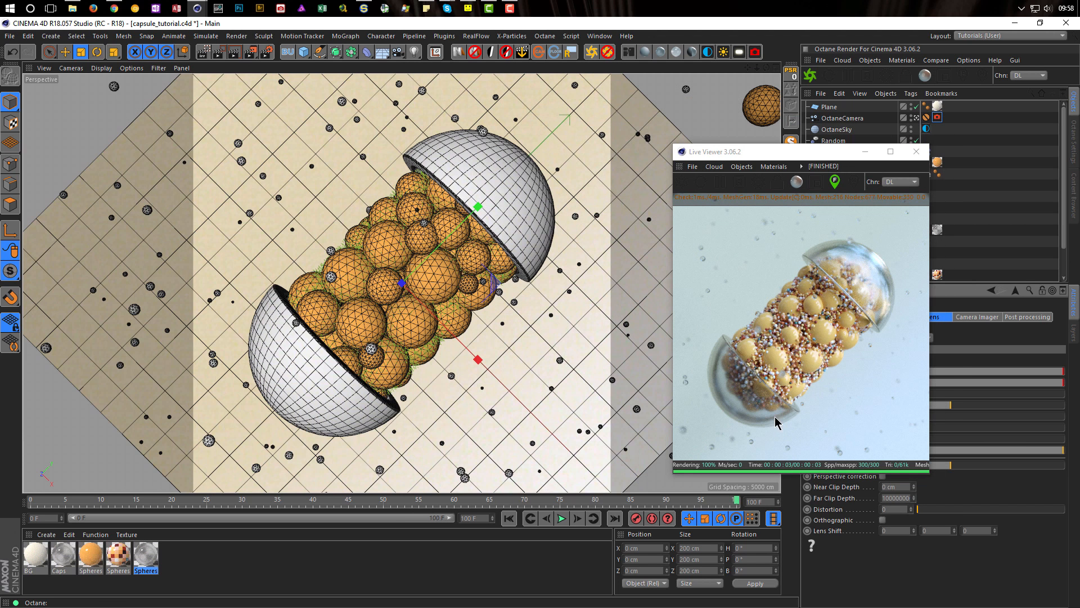
{"action": "left_click_drag", "start_coordinate": [777, 154], "coordinate": [588, 140]}
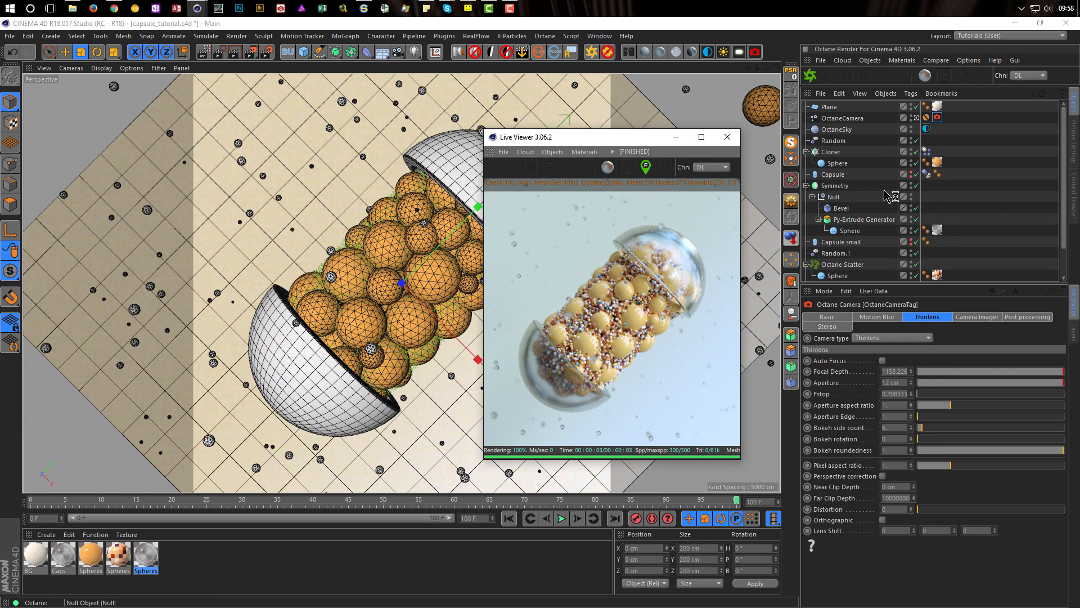
Try the Float type on the OctaneSky's image texture and return it to Normal
{"action": "left_click", "coordinate": [926, 128]}
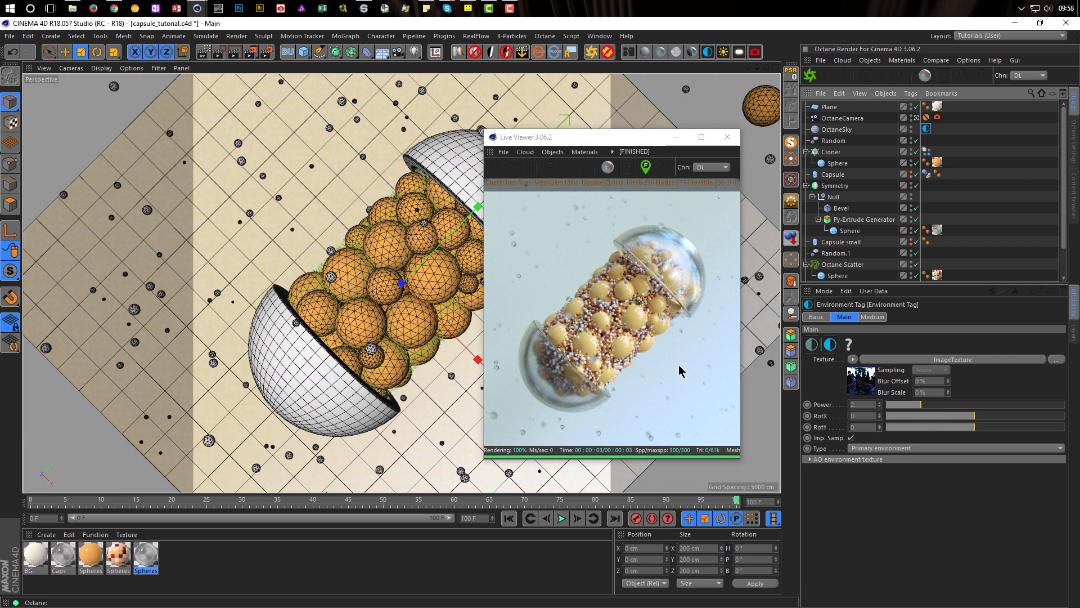
{"action": "left_click", "coordinate": [861, 388]}
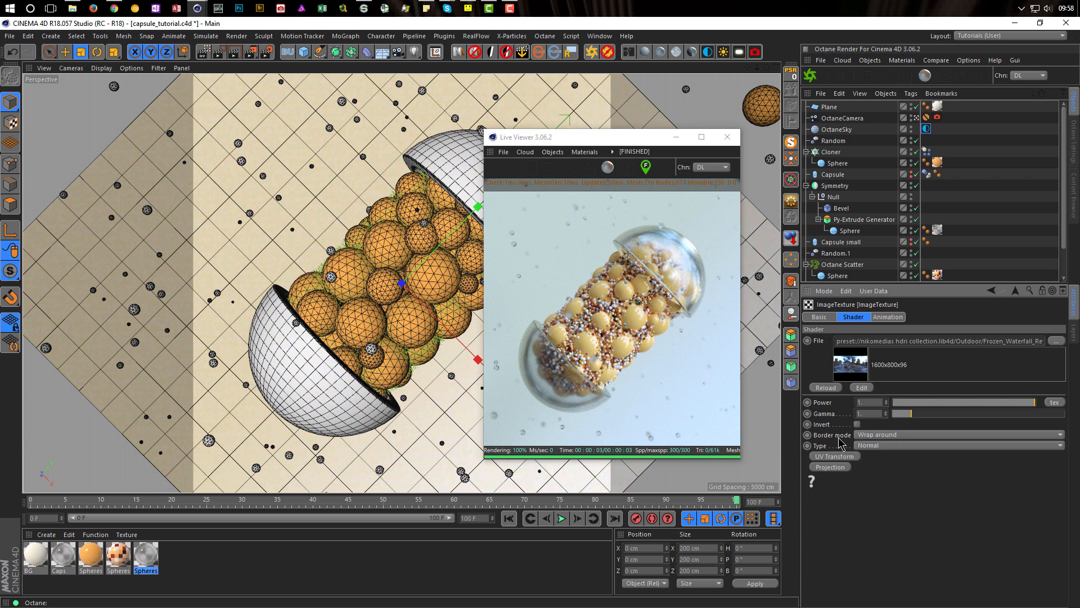
{"action": "left_click", "coordinate": [866, 445]}
{"action": "left_click", "coordinate": [866, 468]}
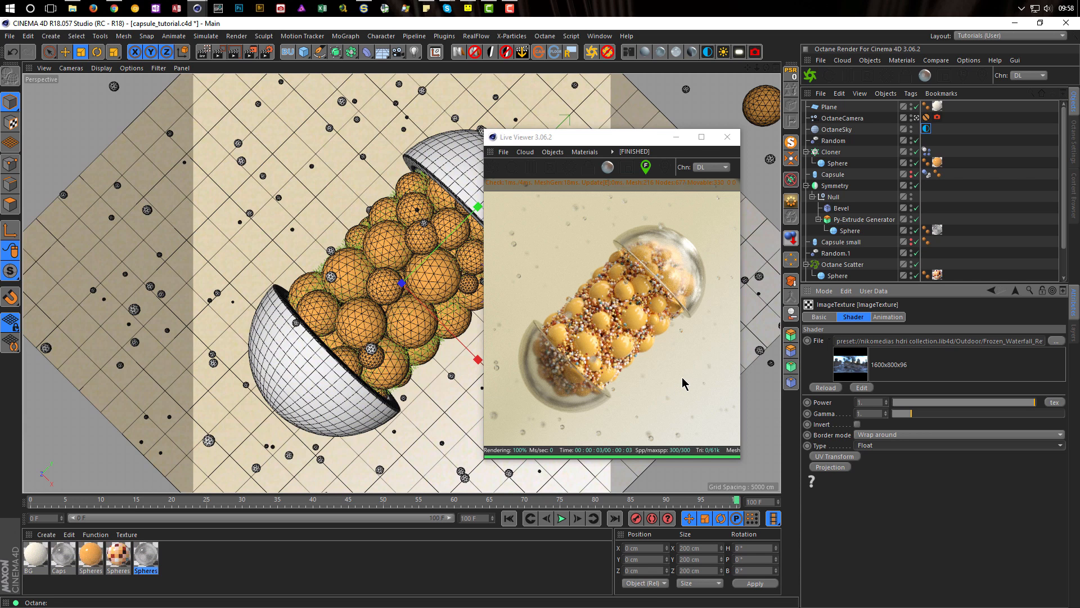
{"action": "left_click", "coordinate": [868, 445]}
{"action": "left_click", "coordinate": [874, 458]}
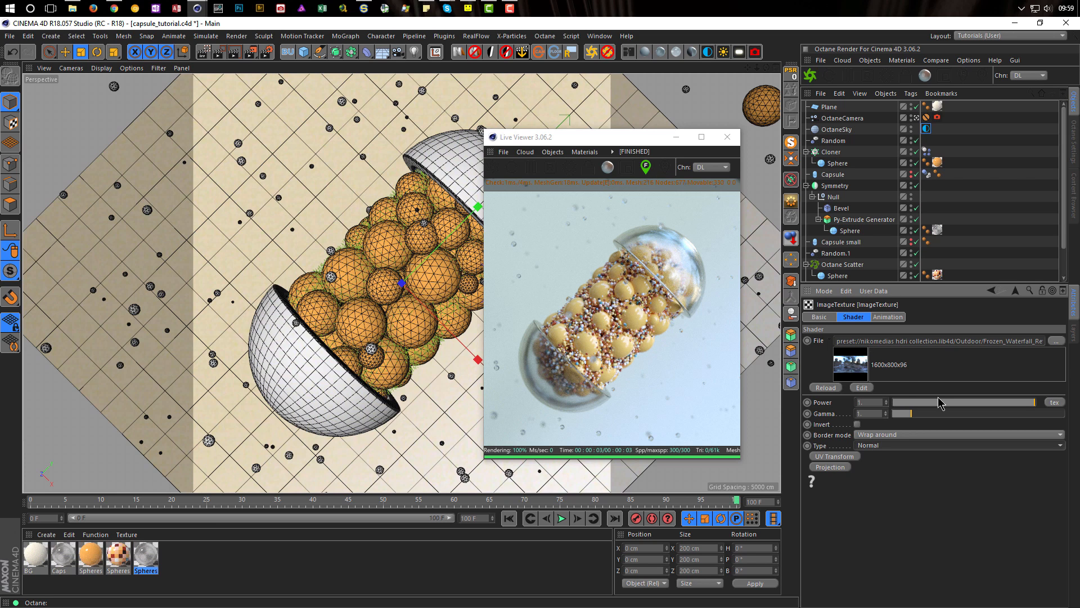
Adjust the OctaneSky environment to RotX about 0.42, RotY about 0.21 and Power about 2.03
{"action": "left_click", "coordinate": [926, 128]}
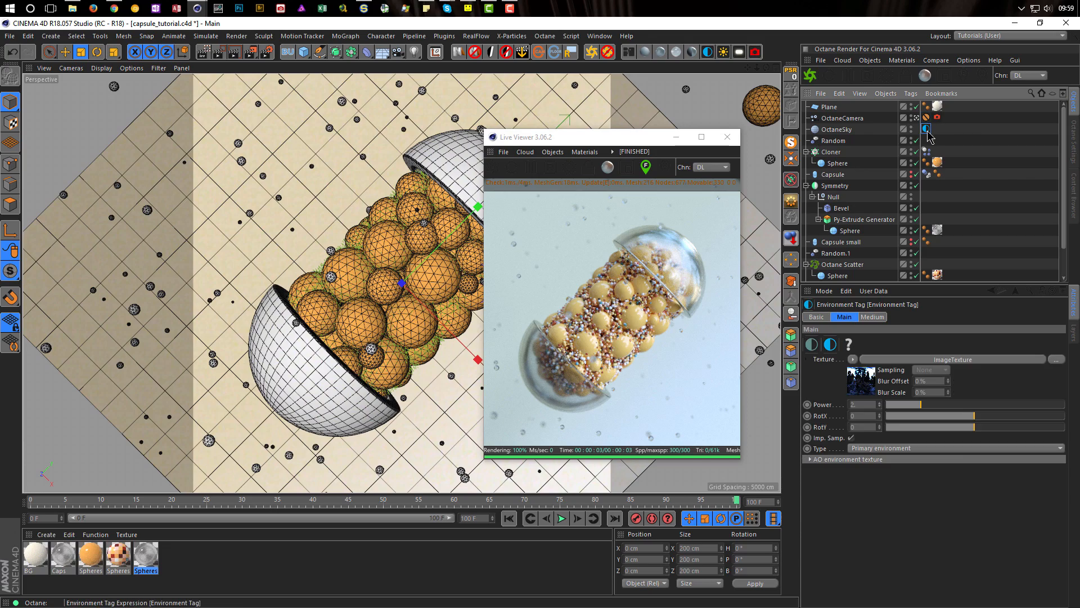
{"action": "left_click", "coordinate": [988, 417]}
{"action": "left_click_drag", "start_coordinate": [988, 417], "coordinate": [995, 417]}
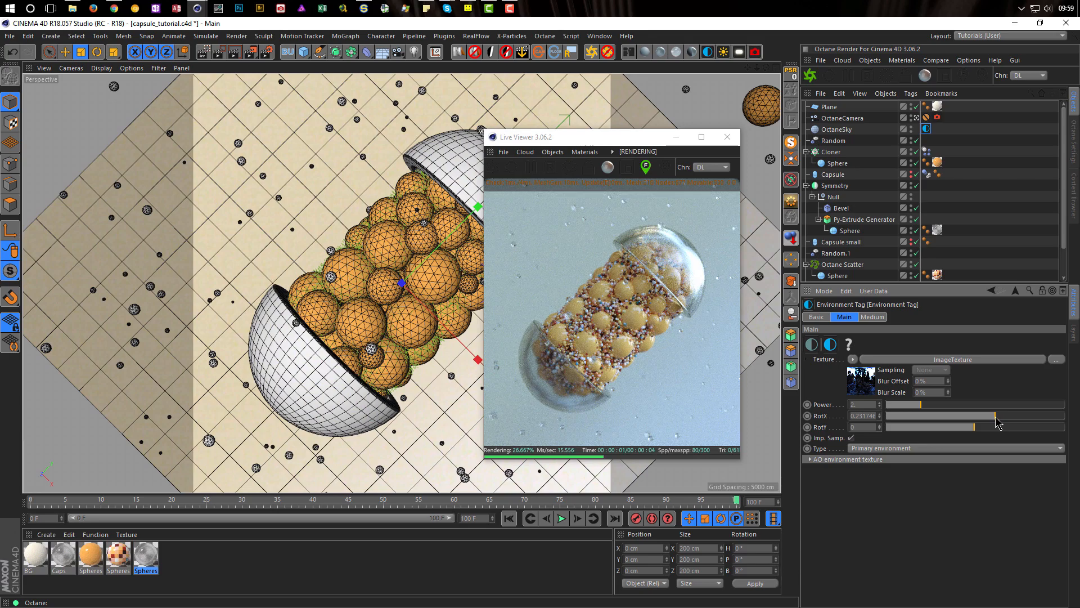
{"action": "left_click_drag", "start_coordinate": [996, 423], "coordinate": [1013, 423]}
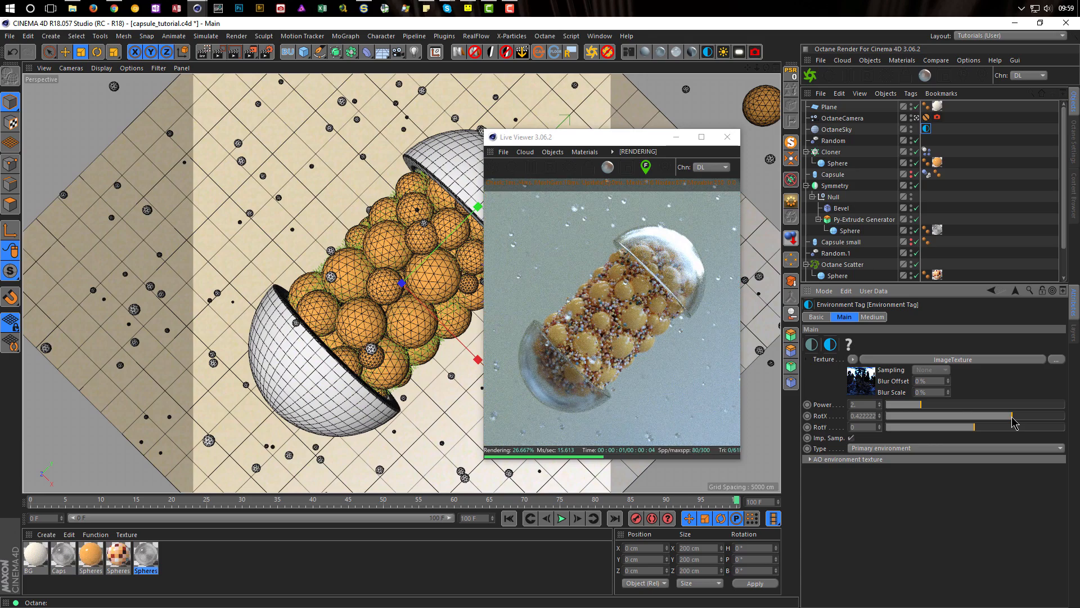
{"action": "left_click_drag", "start_coordinate": [984, 429], "coordinate": [995, 432]}
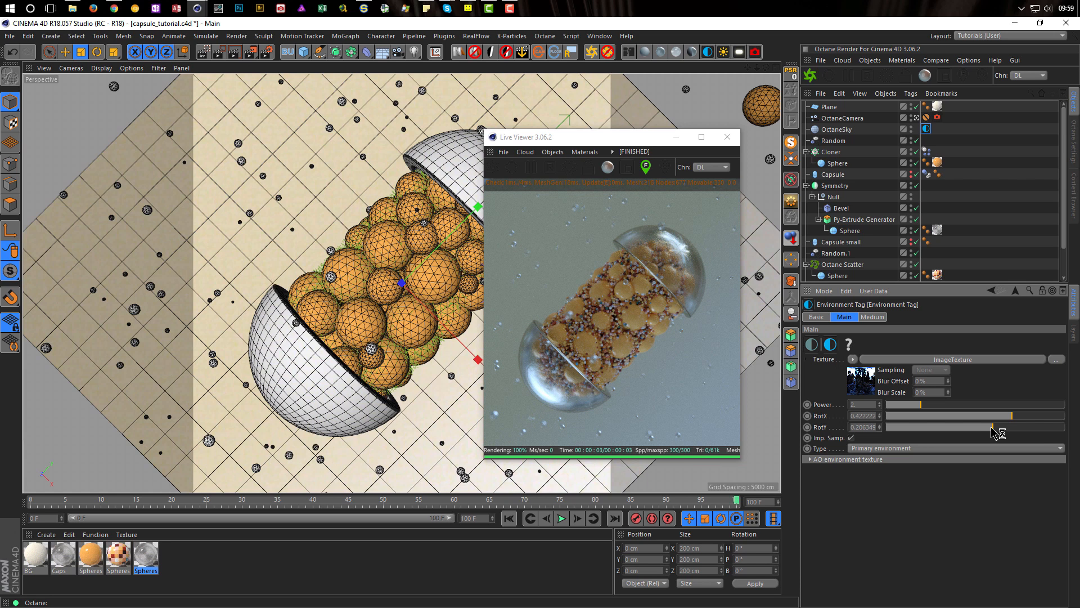
{"action": "mouse_move", "coordinate": [921, 405]}
{"action": "left_mouse_down"}
{"action": "mouse_move", "coordinate": [935, 405]}
{"action": "mouse_move", "coordinate": [923, 405]}
{"action": "left_mouse_up"}
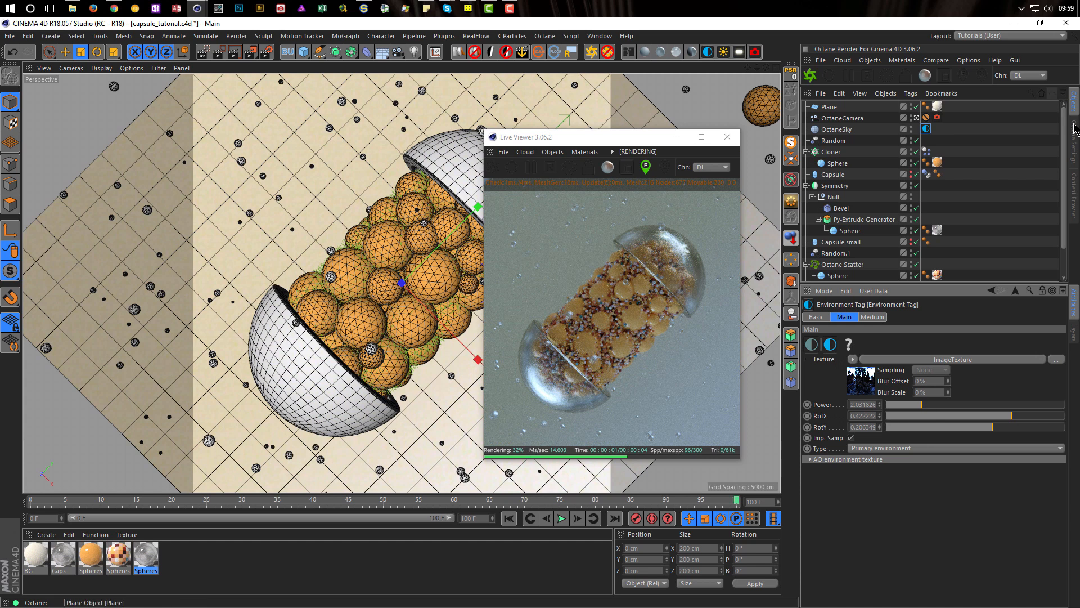
Try a higher exposure and a gamma of about 0.94 in the Octane camera imager settings
{"action": "left_click", "coordinate": [1075, 143]}
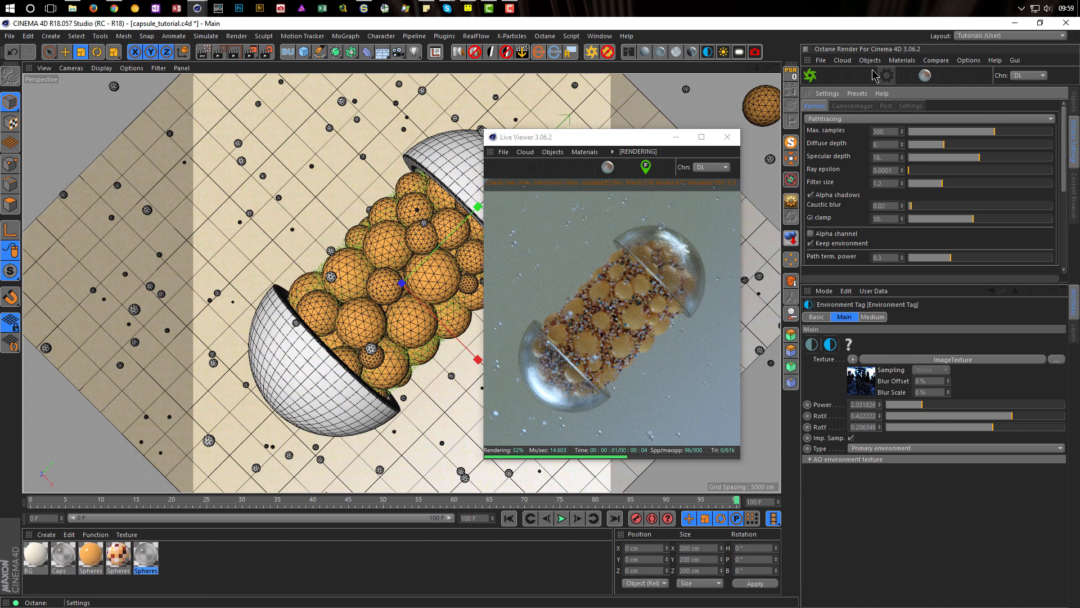
{"action": "left_click", "coordinate": [866, 107]}
{"action": "left_click_drag", "start_coordinate": [1007, 119], "coordinate": [1015, 125]}
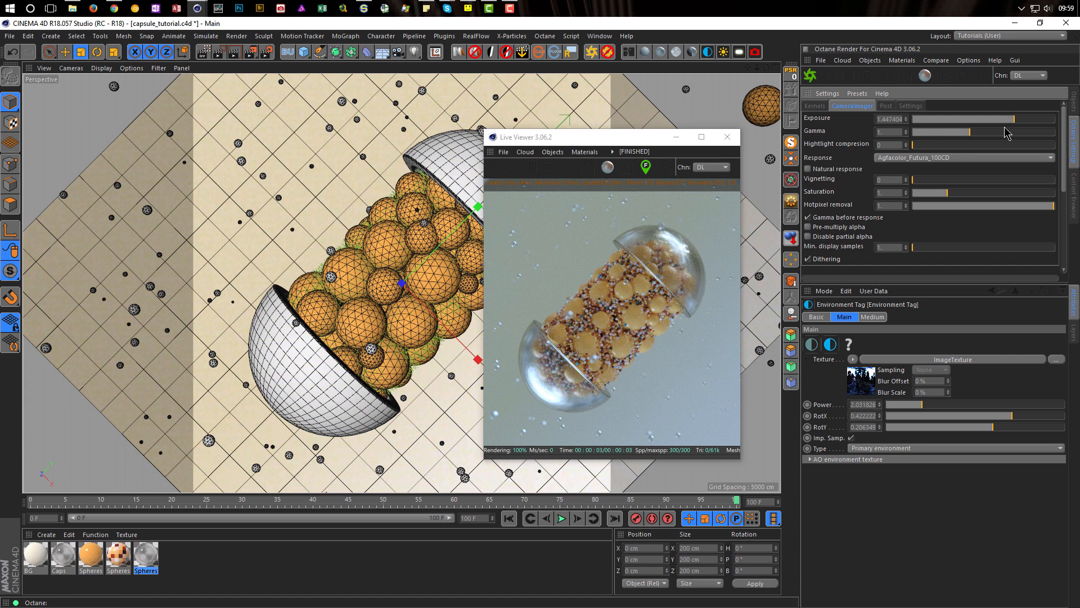
{"action": "left_click_drag", "start_coordinate": [969, 133], "coordinate": [1020, 125]}
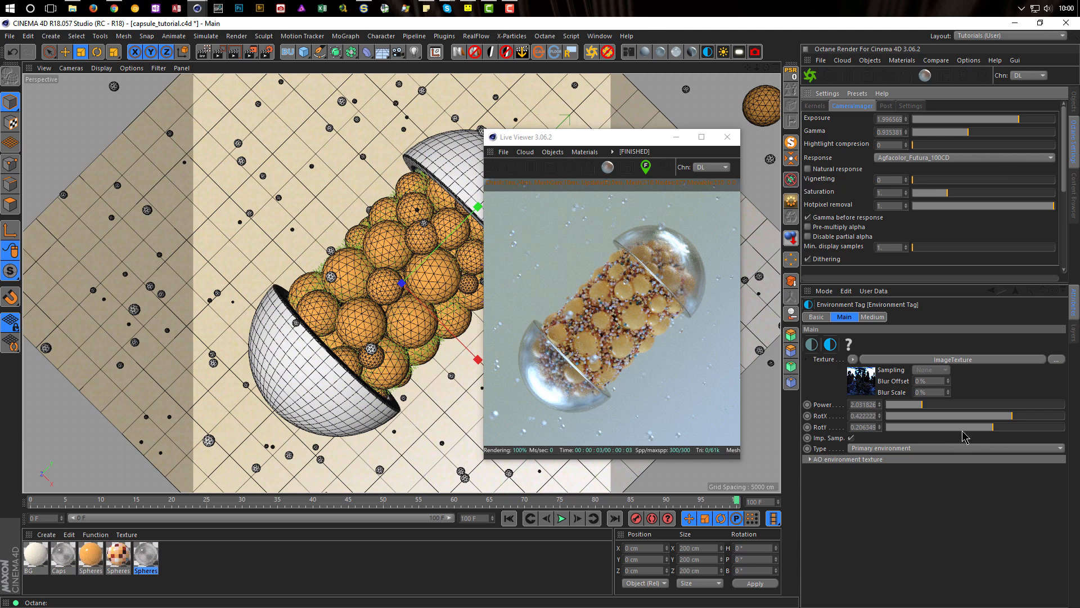
Reset the OctaneSky environment's RotY to 0
{"action": "double_click", "coordinate": [868, 425]}
{"action": "type", "text": "0"}
{"action": "key", "text": "Return"}
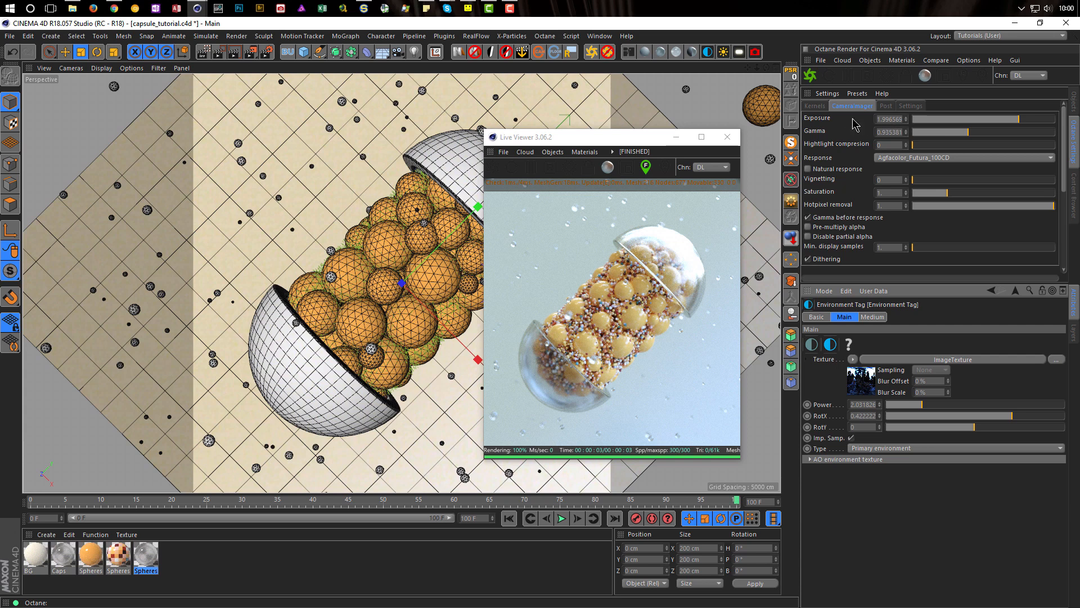
Set the camera imager's exposure and gamma back to 1 and return to the scene's object list
{"action": "mouse_move", "coordinate": [1063, 164]}
{"action": "left_mouse_down"}
{"action": "mouse_move", "coordinate": [1063, 177]}
{"action": "mouse_move", "coordinate": [1063, 164]}
{"action": "left_mouse_up"}
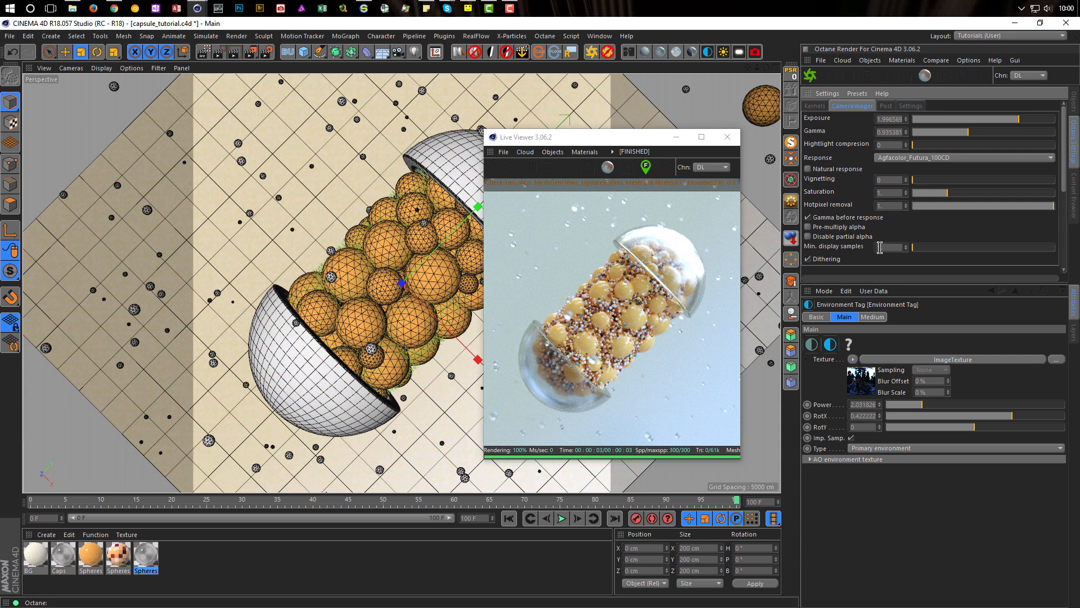
{"action": "left_click_drag", "start_coordinate": [875, 278], "coordinate": [874, 352]}
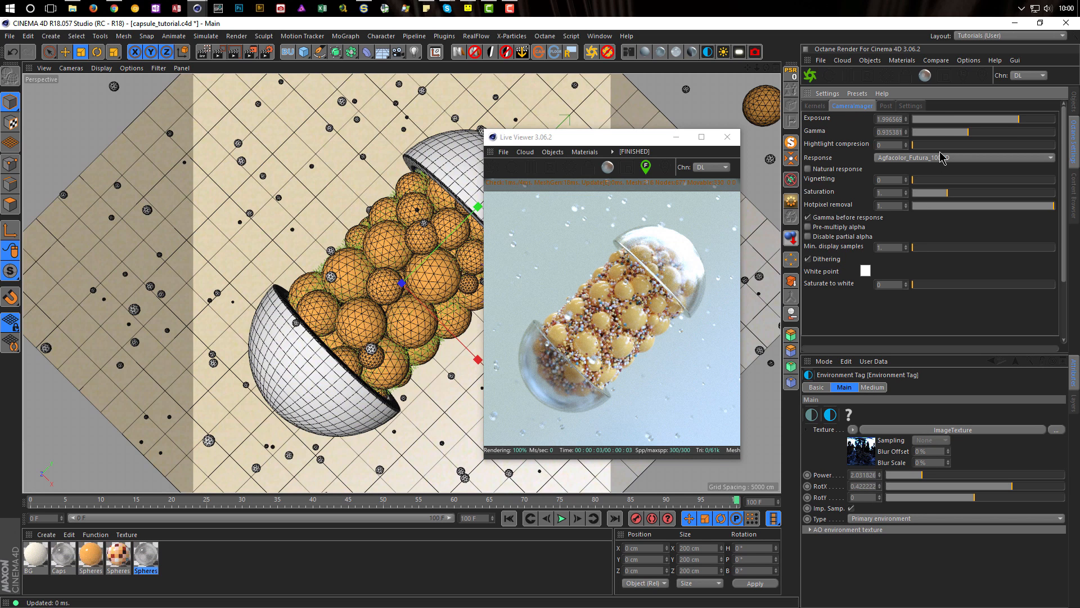
{"action": "double_click", "coordinate": [887, 119]}
{"action": "type", "text": "1"}
{"action": "key", "text": "Return"}
{"action": "double_click", "coordinate": [886, 132]}
{"action": "type", "text": "1"}
{"action": "key", "text": "Return"}
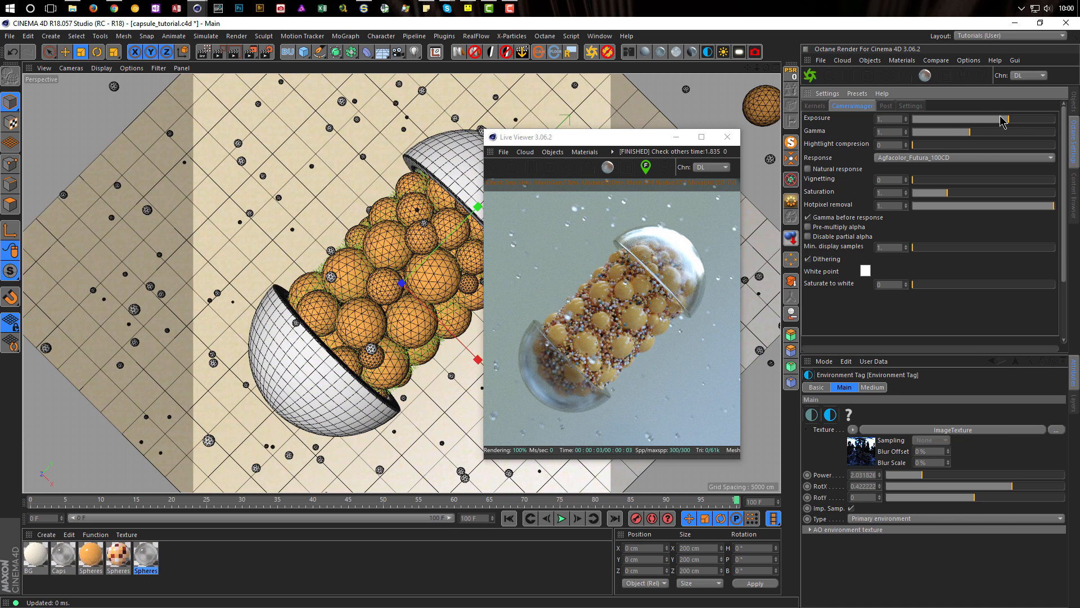
{"action": "left_click_drag", "start_coordinate": [1011, 123], "coordinate": [1016, 123]}
{"action": "double_click", "coordinate": [889, 120]}
{"action": "type", "text": "1"}
{"action": "key", "text": "Return"}
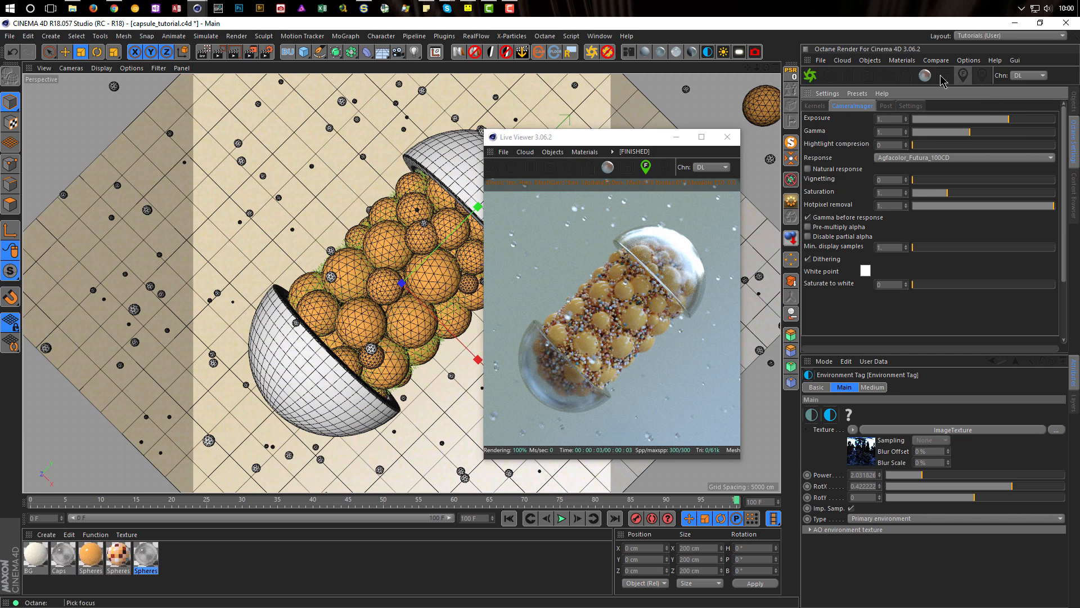
{"action": "left_click", "coordinate": [1074, 100]}
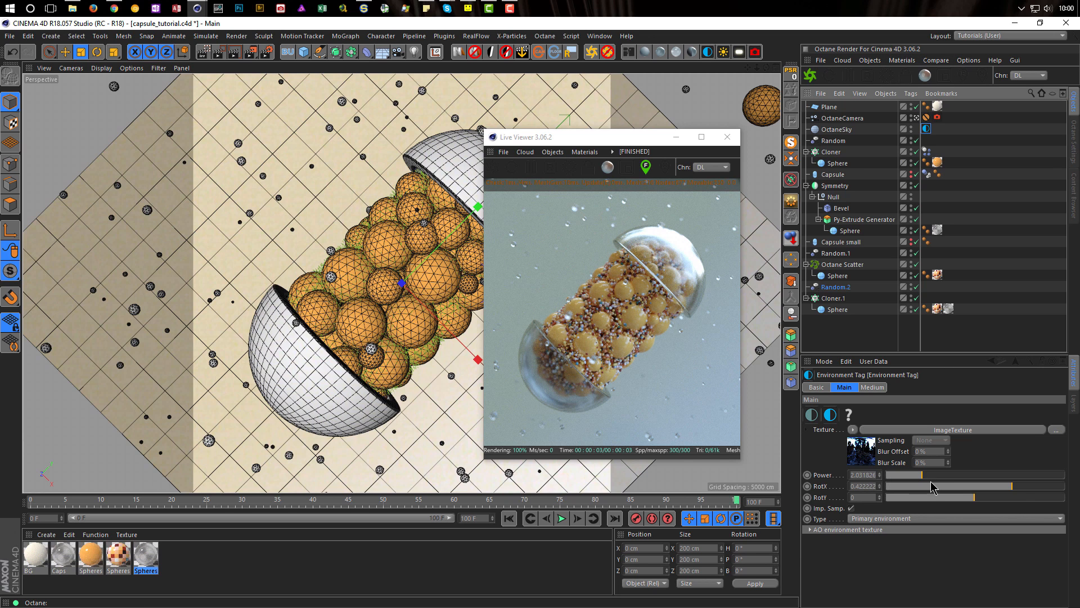
Adjust the OctaneSky environment to RotX about 0.05, RotY about 0.09 and Power about 2.60
{"action": "left_click_drag", "start_coordinate": [1013, 487], "coordinate": [984, 493]}
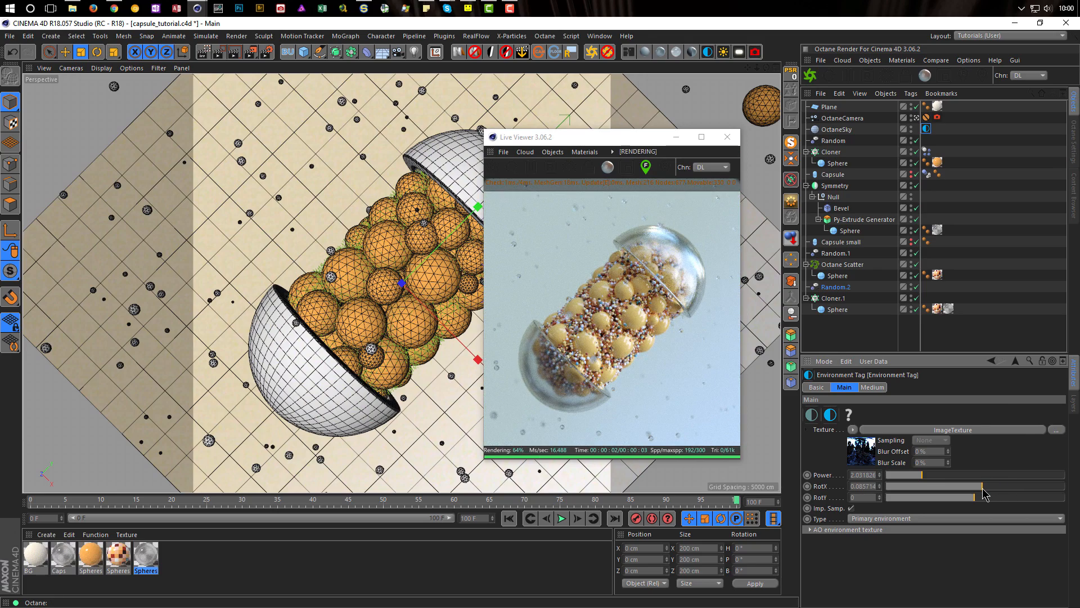
{"action": "mouse_move", "coordinate": [983, 494]}
{"action": "left_mouse_down"}
{"action": "mouse_move", "coordinate": [965, 498]}
{"action": "mouse_move", "coordinate": [998, 496]}
{"action": "mouse_move", "coordinate": [981, 497]}
{"action": "left_mouse_up"}
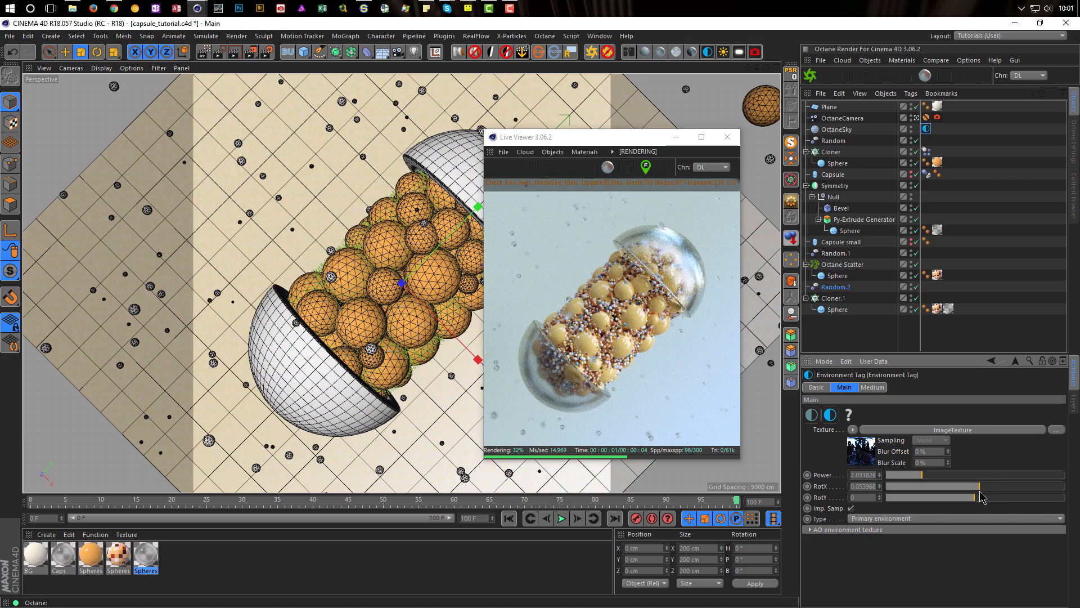
{"action": "left_click_drag", "start_coordinate": [976, 499], "coordinate": [968, 501]}
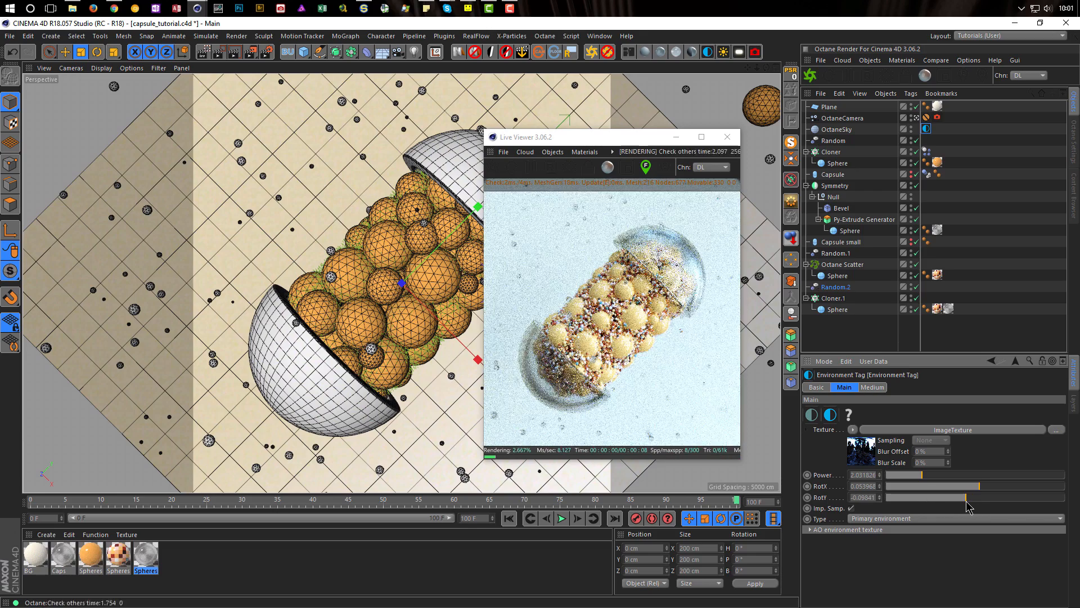
{"action": "left_click_drag", "start_coordinate": [967, 501], "coordinate": [993, 499]}
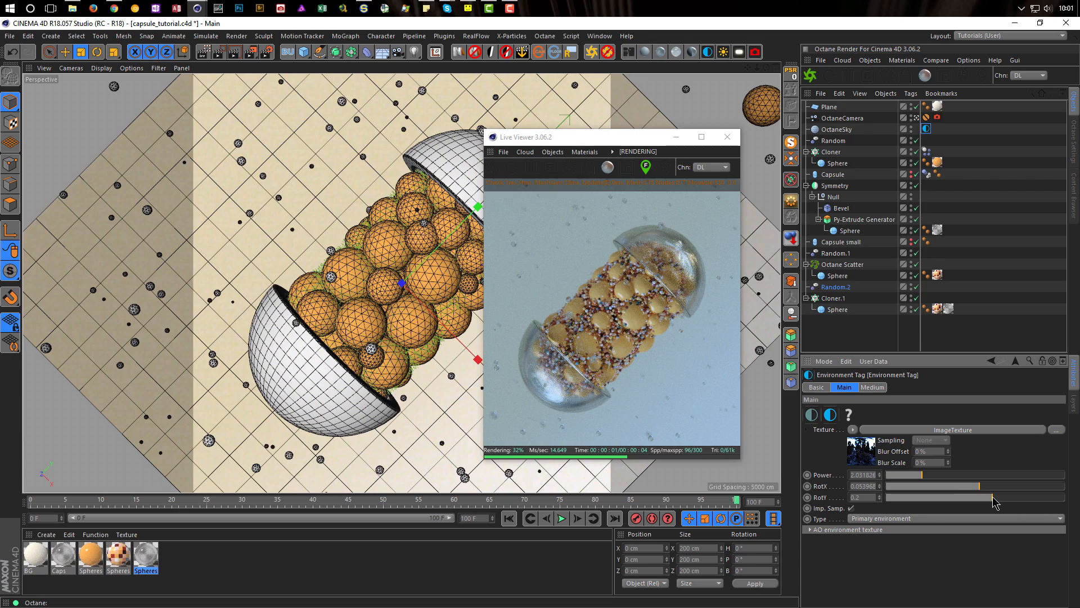
{"action": "left_click_drag", "start_coordinate": [938, 477], "coordinate": [944, 479]}
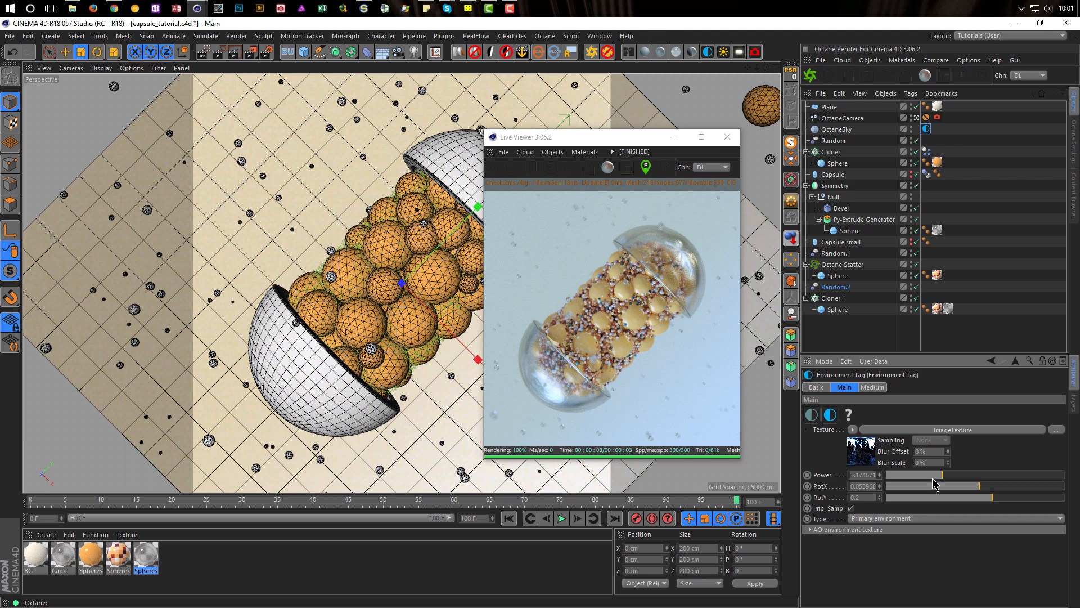
{"action": "left_click", "coordinate": [933, 476]}
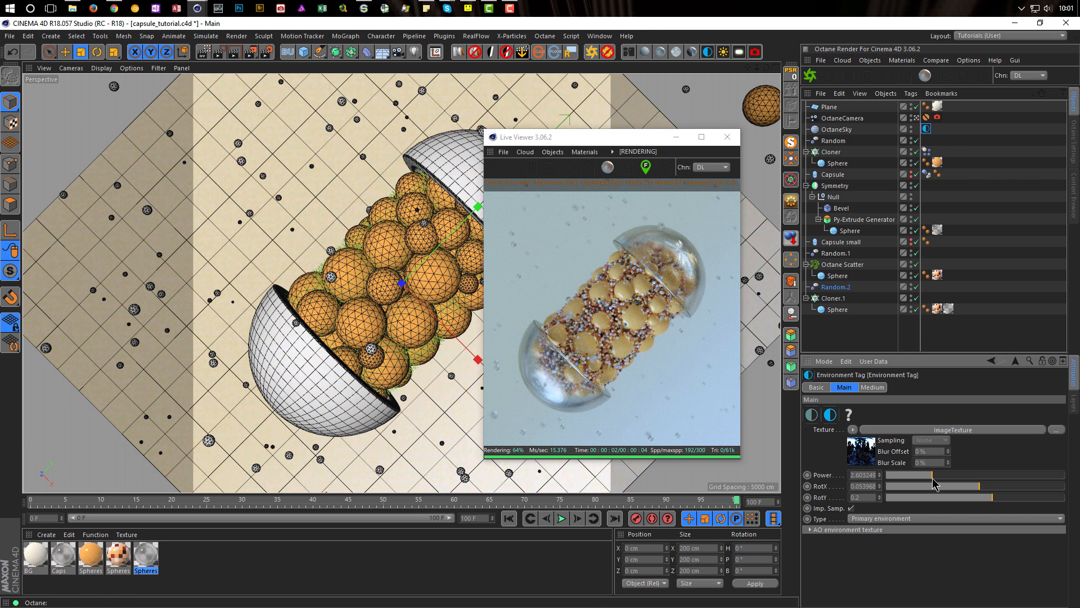
{"action": "left_click", "coordinate": [983, 498]}
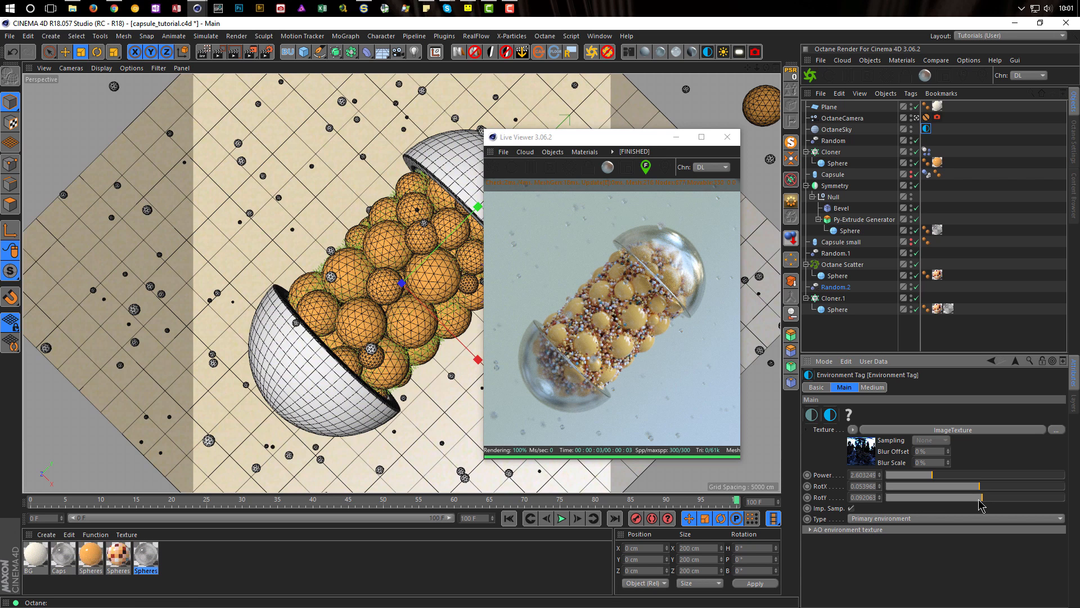
Set the Octane camera imager's exposure to about 1.84 and its vignetting to about 0.57
{"action": "left_click", "coordinate": [1073, 137]}
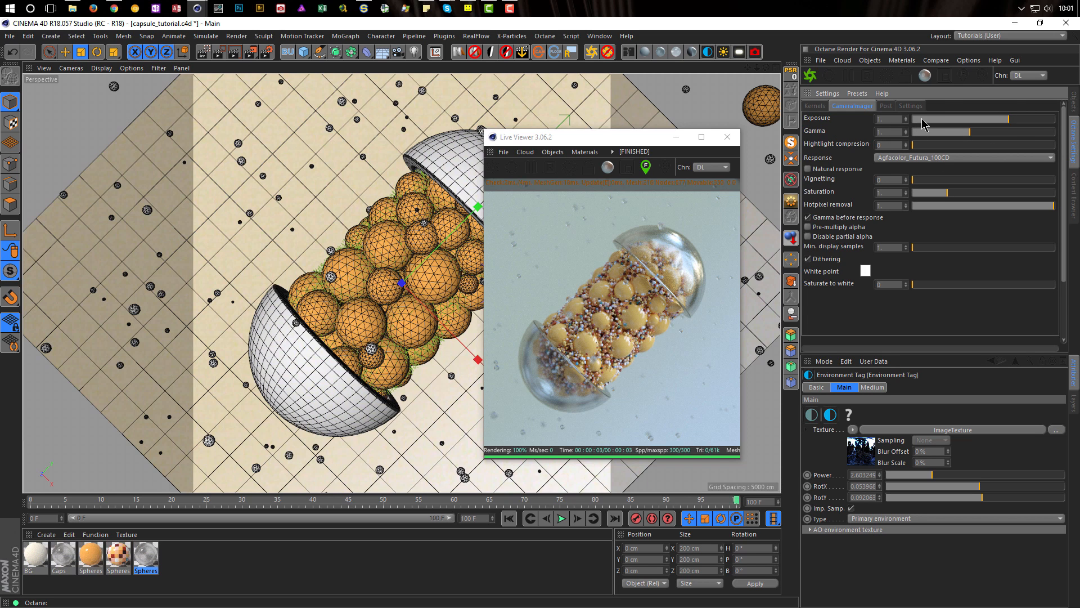
{"action": "left_click", "coordinate": [1010, 119]}
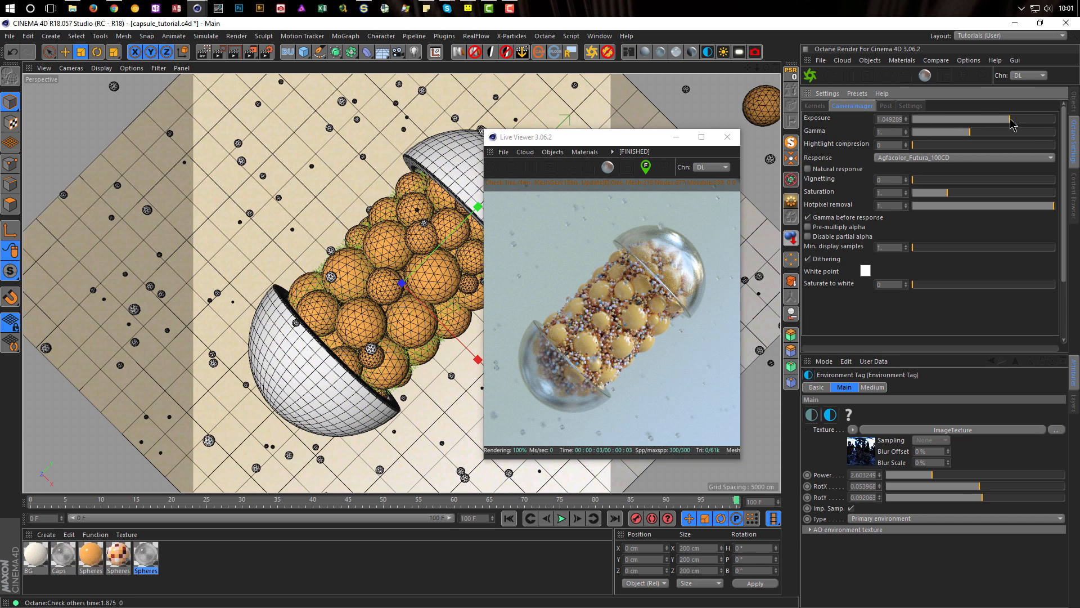
{"action": "left_click_drag", "start_coordinate": [1011, 119], "coordinate": [1015, 120]}
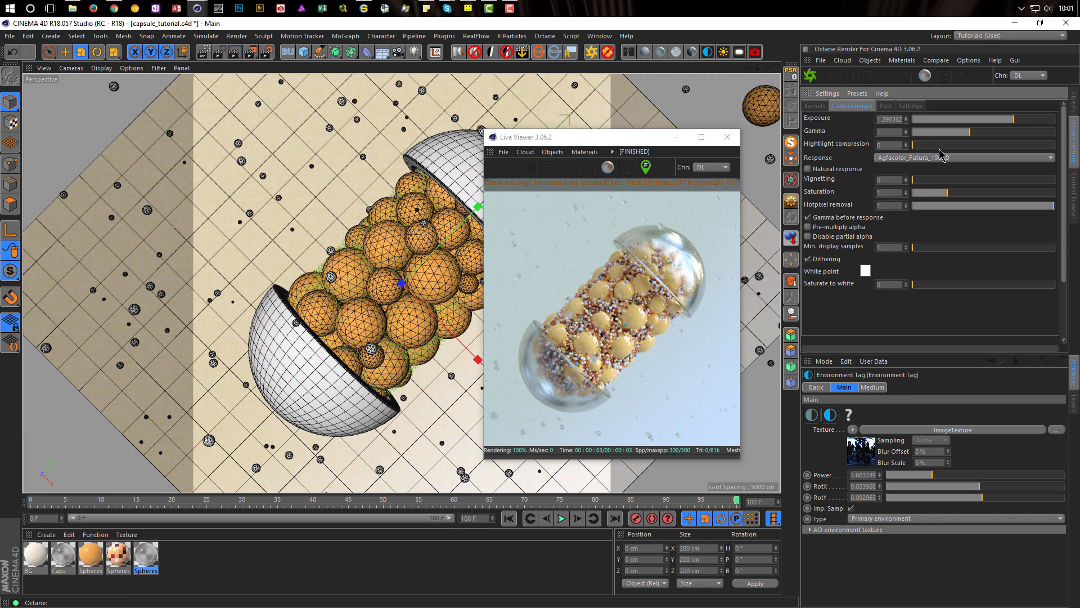
{"action": "left_click_drag", "start_coordinate": [915, 181], "coordinate": [994, 187]}
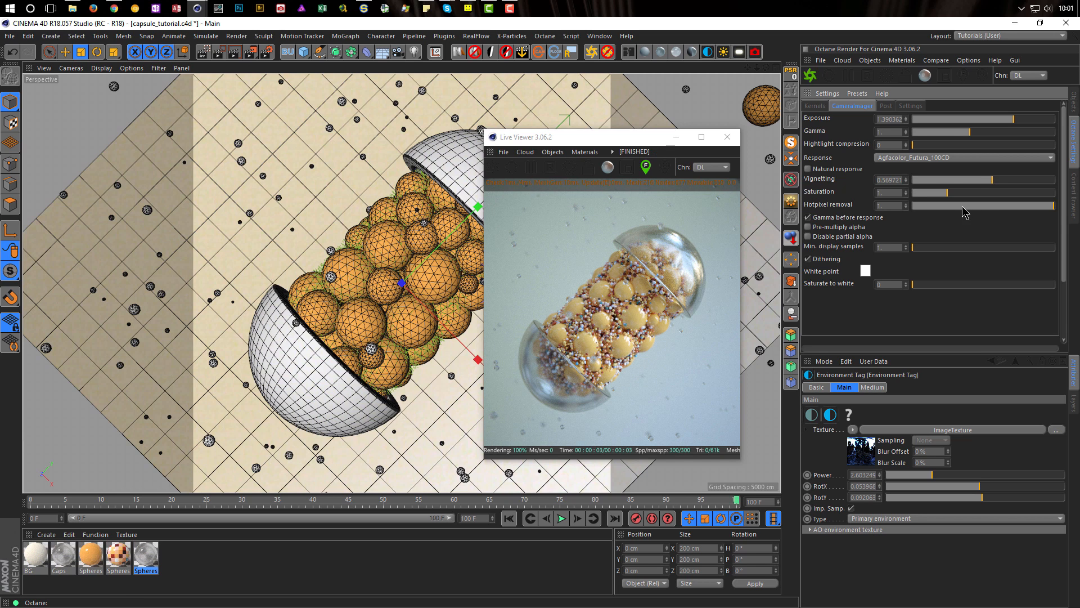
{"action": "left_click", "coordinate": [1017, 120]}
{"action": "left_click_drag", "start_coordinate": [1017, 120], "coordinate": [1017, 123]}
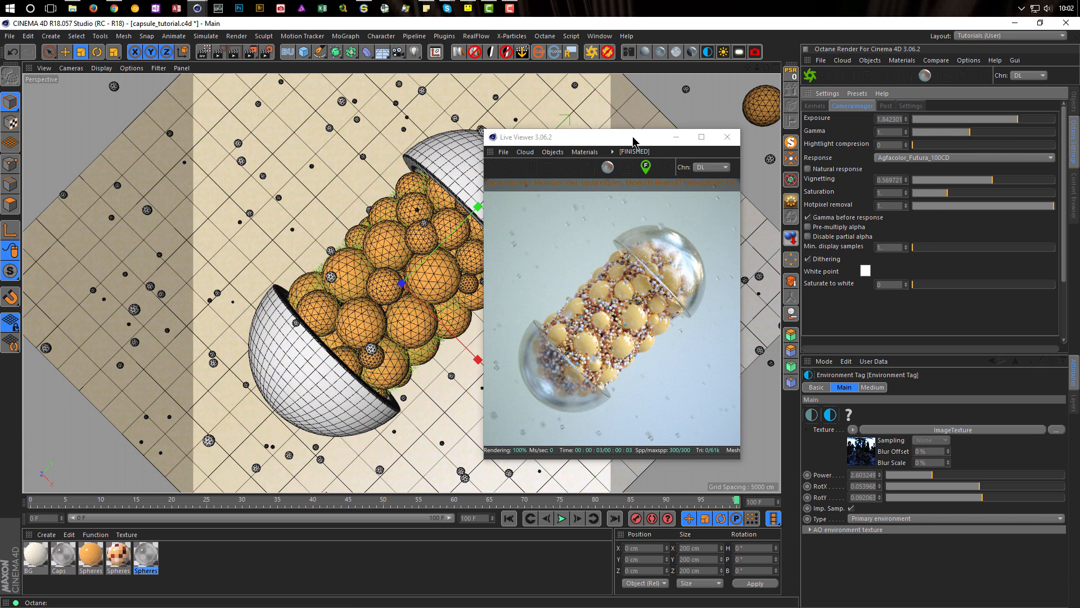
Save the scene and move the Live Viewer window clear of the capsule in the viewport
{"action": "key", "text": "ctrl+s"}
{"action": "left_click_drag", "start_coordinate": [632, 140], "coordinate": [794, 129]}
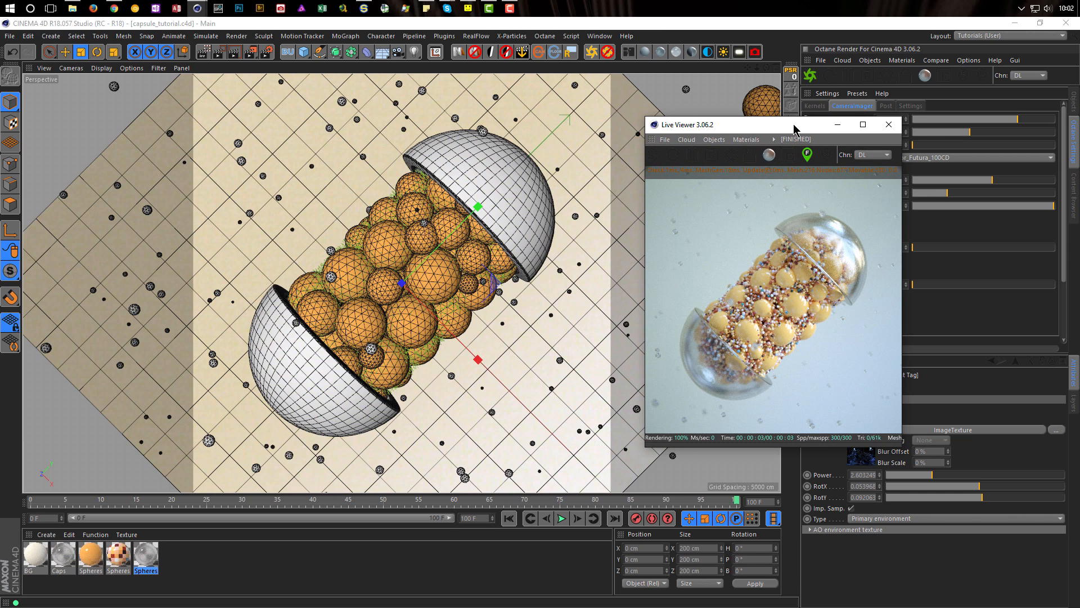